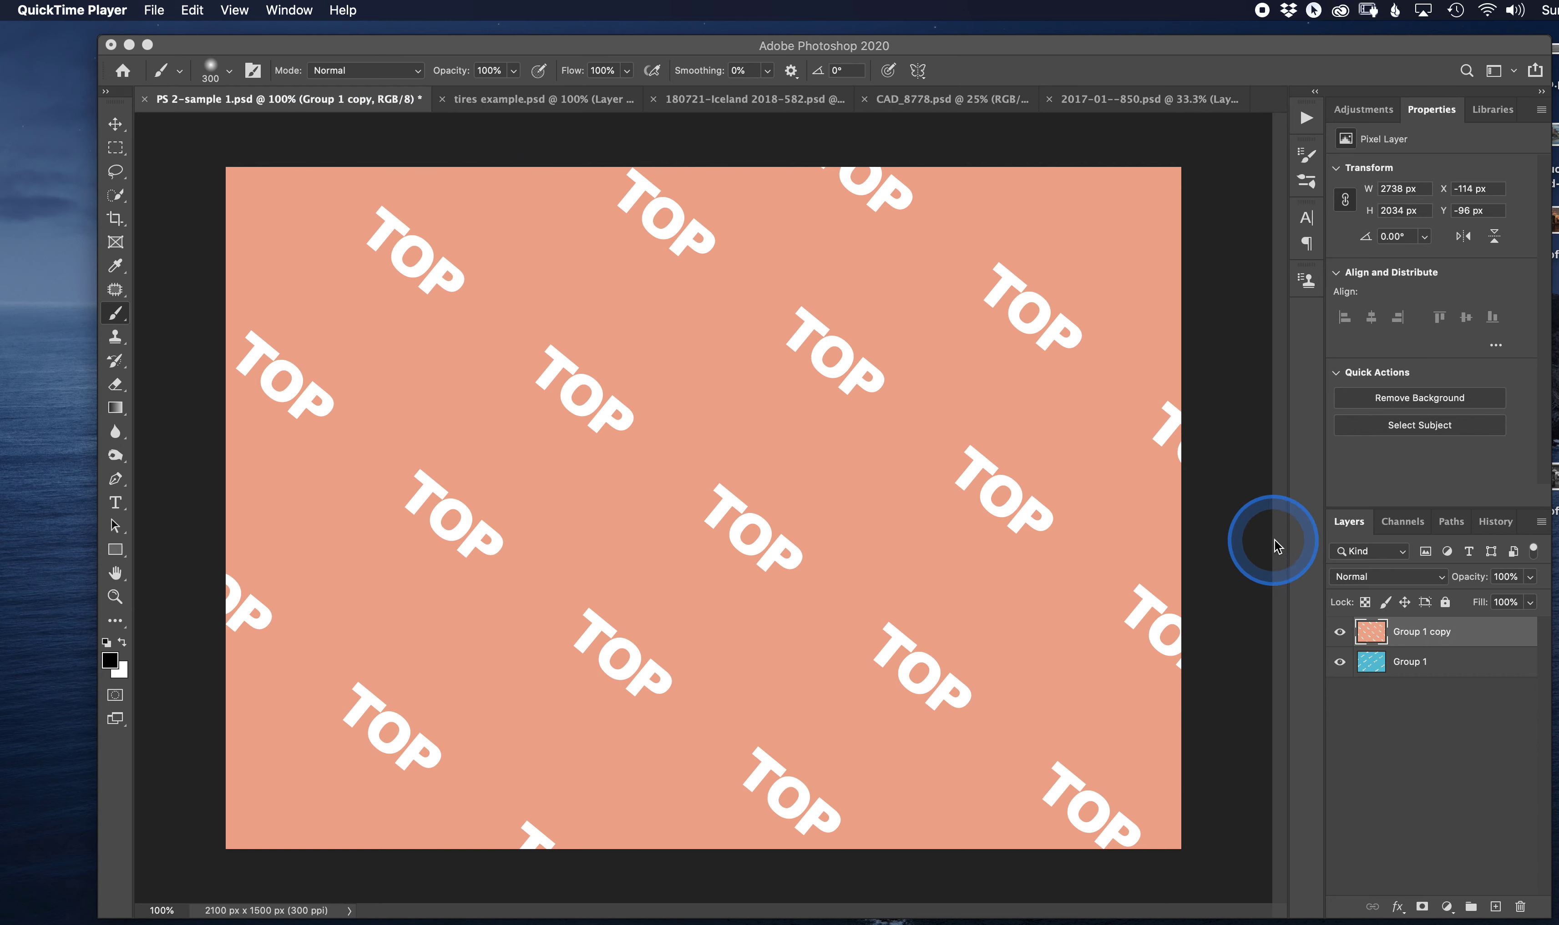
{"action": "mouse_move", "coordinate": [1385, 633]}
{"action": "left_mouse_down"}
{"action": "mouse_move", "coordinate": [1412, 634]}
{"action": "mouse_move", "coordinate": [1412, 664]}
{"action": "mouse_move", "coordinate": [1413, 643]}
{"action": "left_mouse_up"}
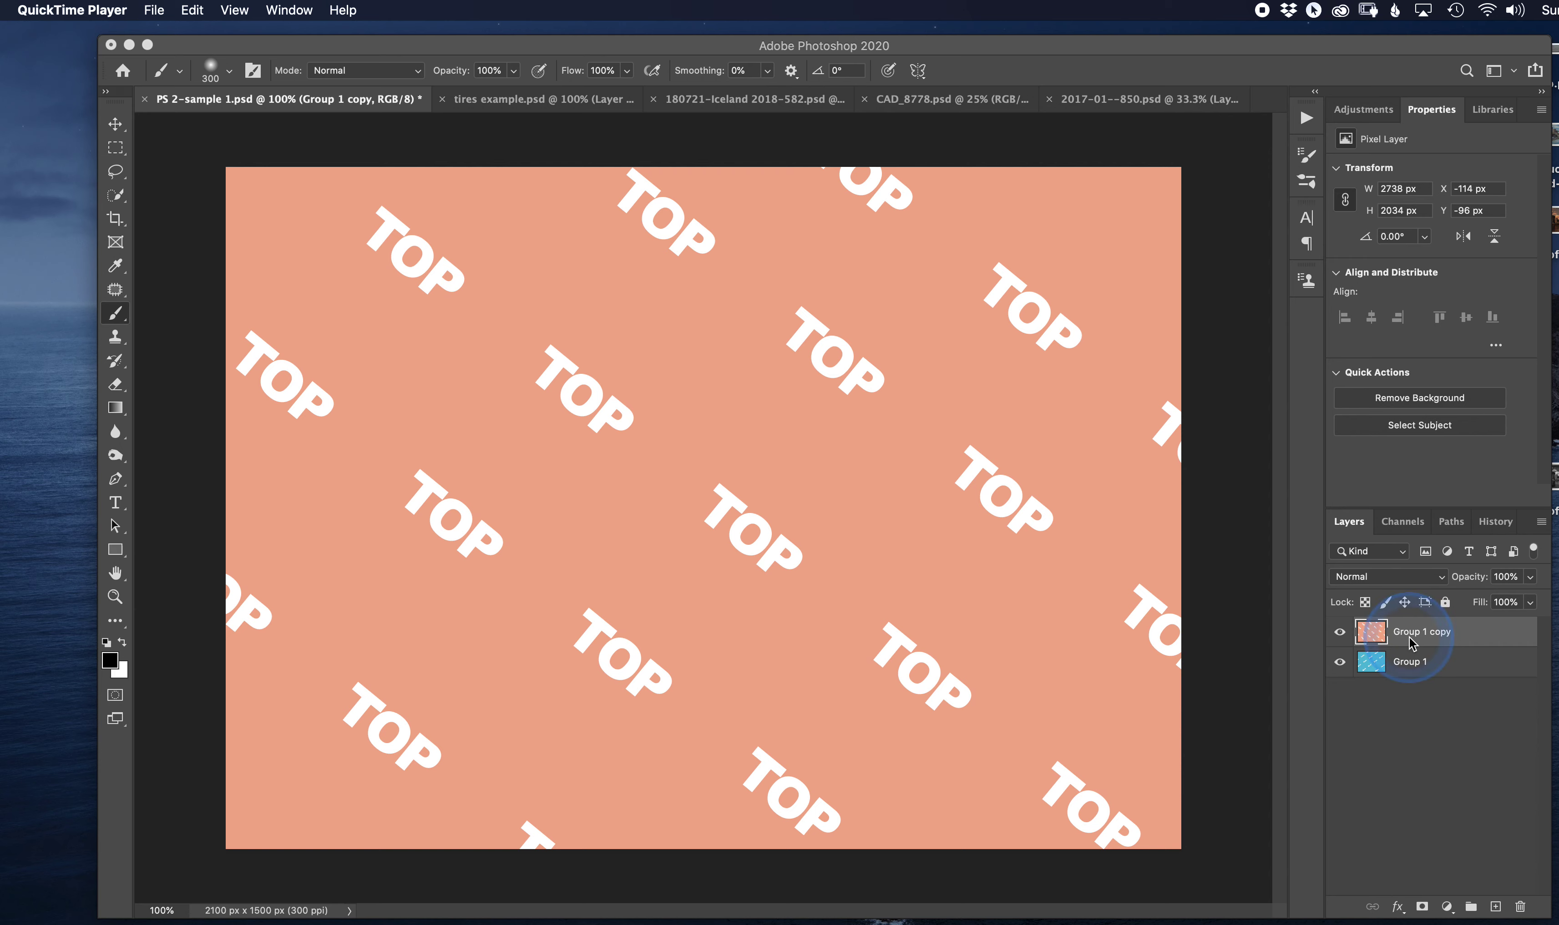
{"action": "left_click", "coordinate": [1377, 634]}
{"action": "mouse_move", "coordinate": [1377, 635]}
{"action": "left_mouse_down"}
{"action": "mouse_move", "coordinate": [1382, 670]}
{"action": "mouse_move", "coordinate": [1367, 665]}
{"action": "left_mouse_up"}
Erase a patch from the centre-top area of the Group 1 copy layer with a 124 px Eraser at 100% opacity
{"action": "left_click", "coordinate": [120, 393]}
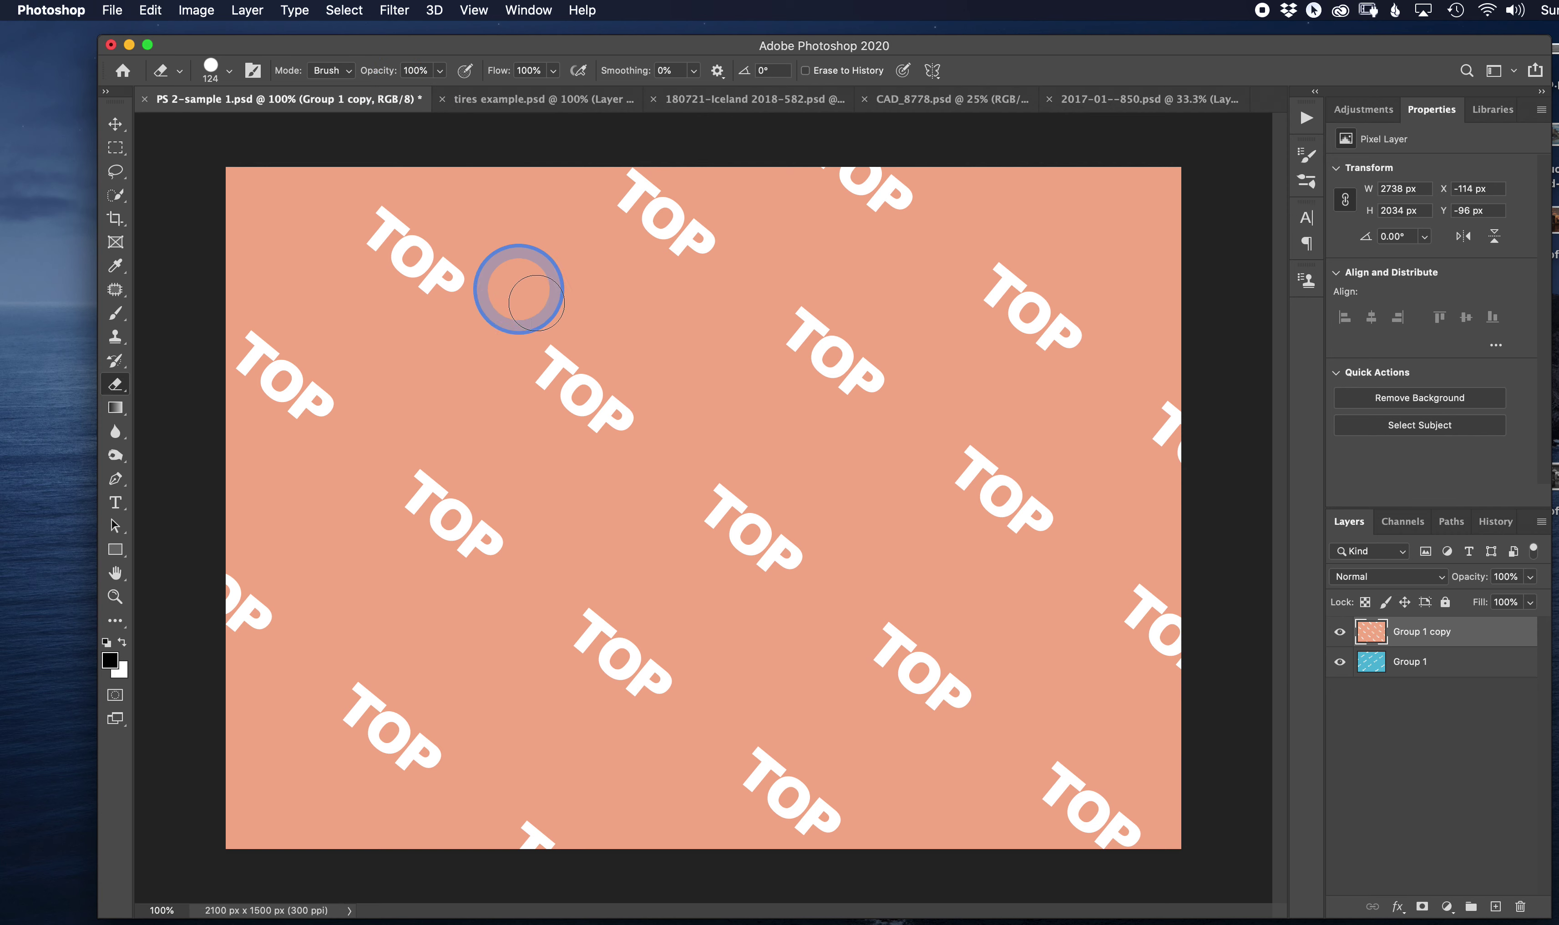
{"action": "left_click", "coordinate": [211, 65]}
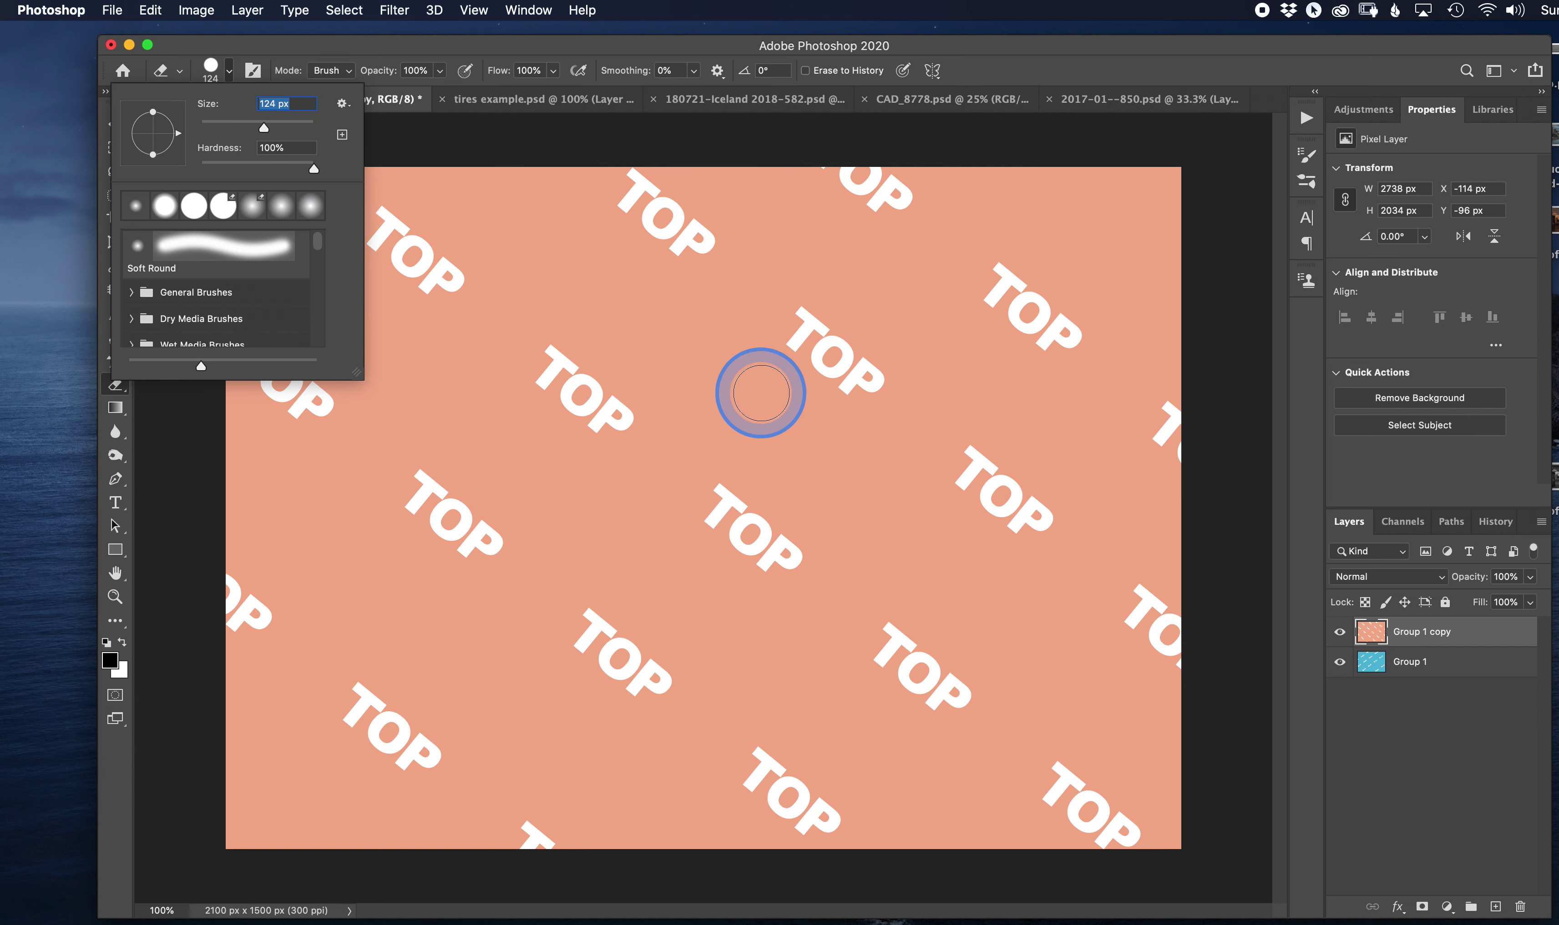
{"action": "left_click", "coordinate": [724, 341]}
{"action": "mouse_move", "coordinate": [720, 338]}
{"action": "left_mouse_down"}
{"action": "mouse_move", "coordinate": [576, 350]}
{"action": "mouse_move", "coordinate": [751, 322]}
{"action": "mouse_move", "coordinate": [689, 307]}
{"action": "mouse_move", "coordinate": [569, 316]}
{"action": "left_mouse_up"}
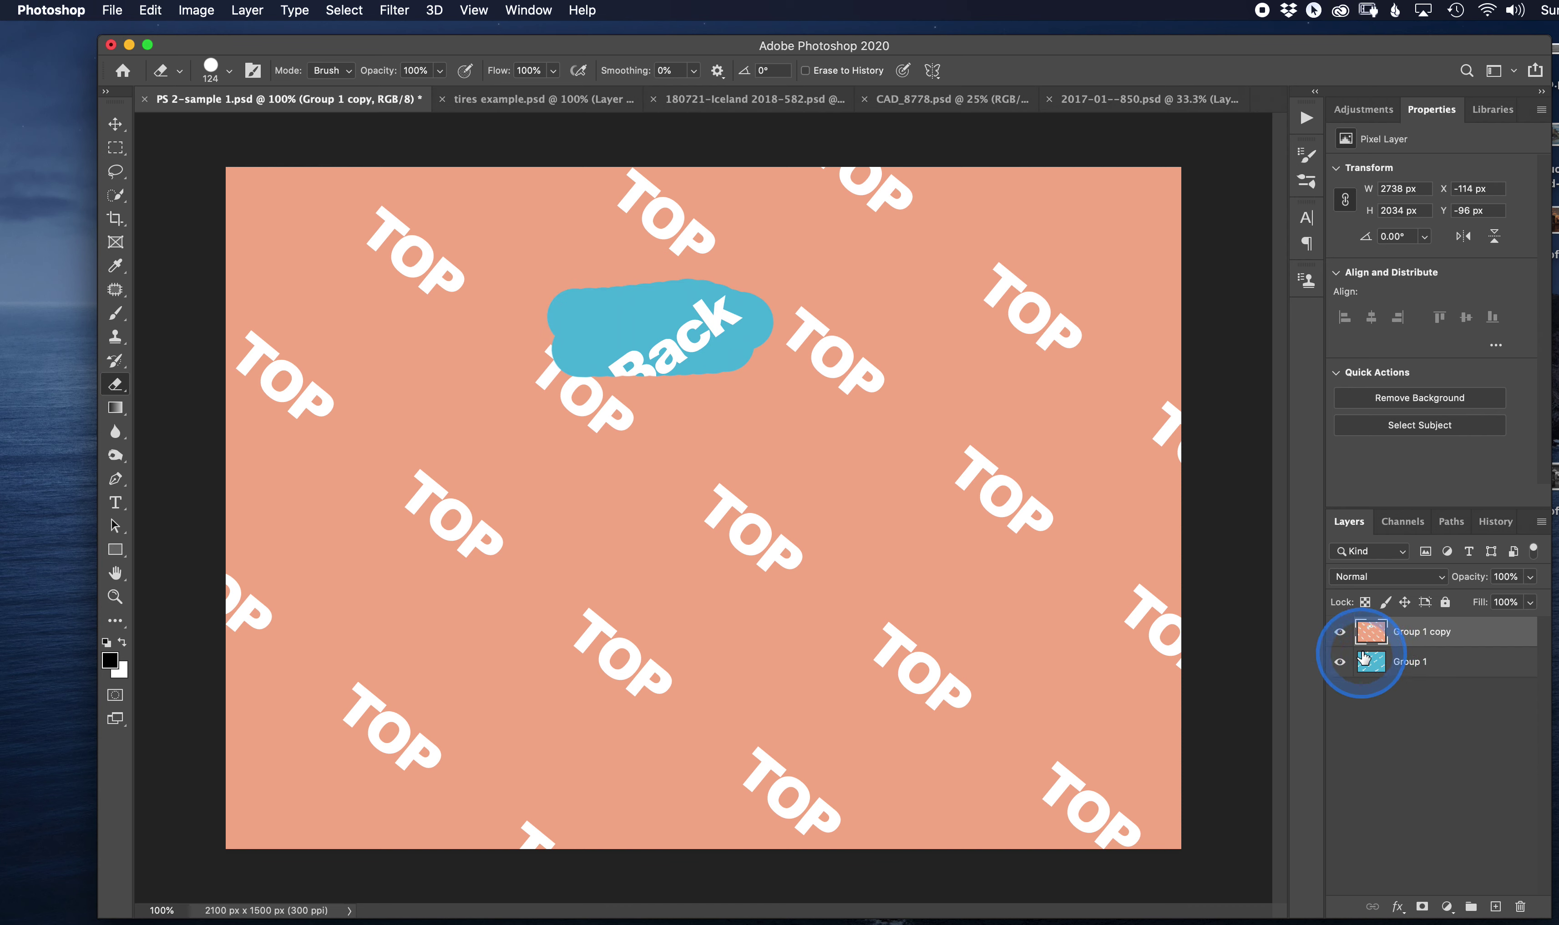
{"action": "left_click", "coordinate": [1340, 632]}
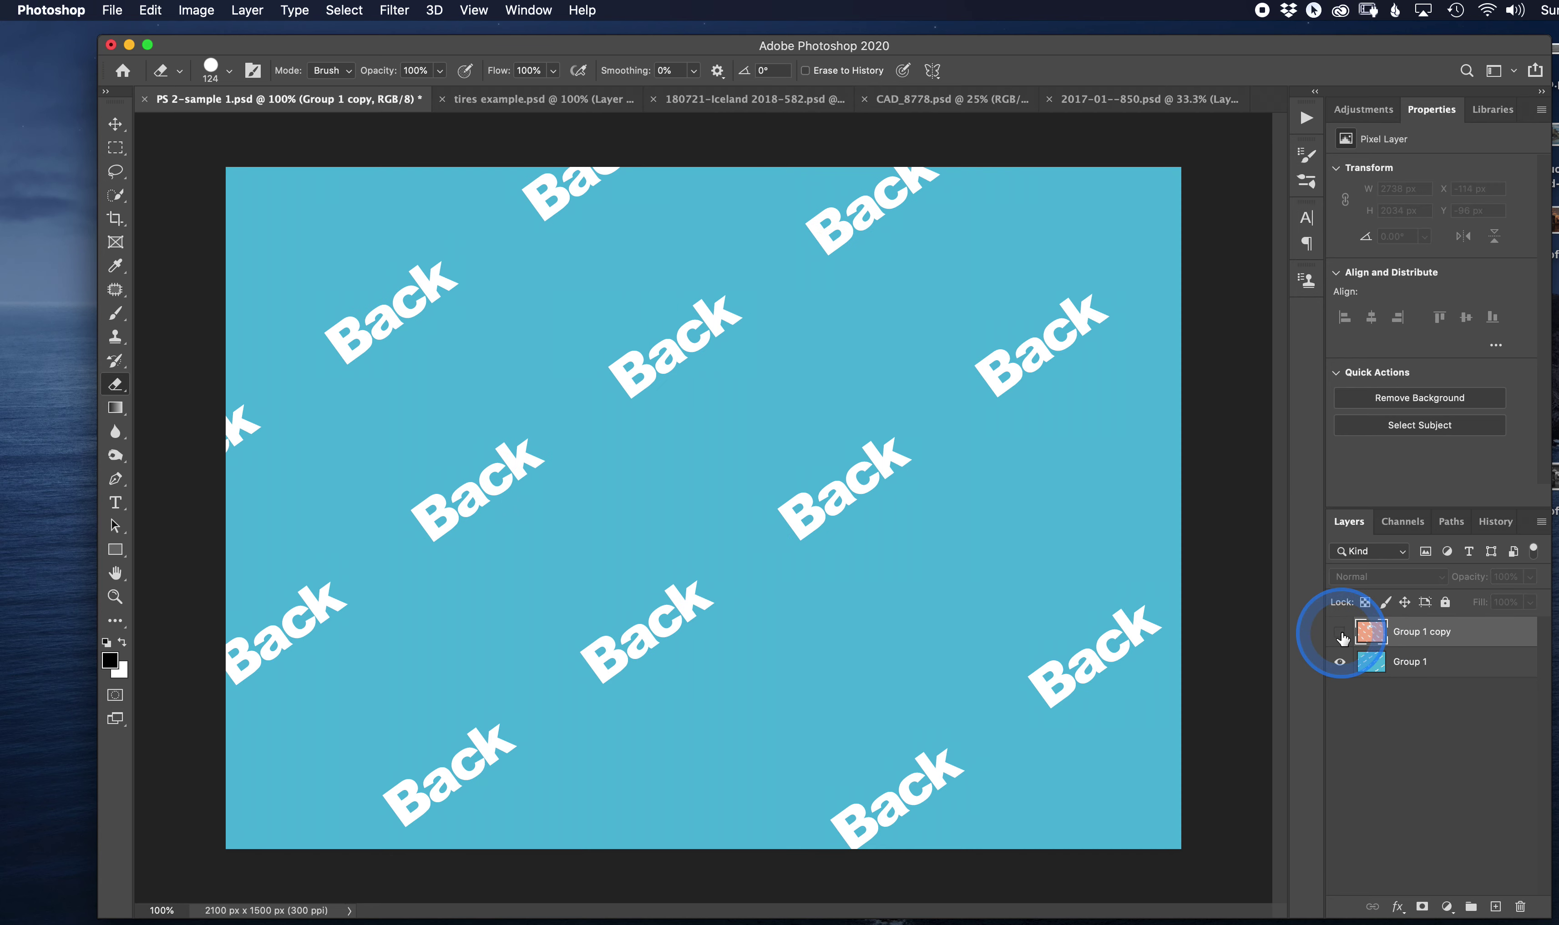
{"action": "left_click", "coordinate": [1340, 633]}
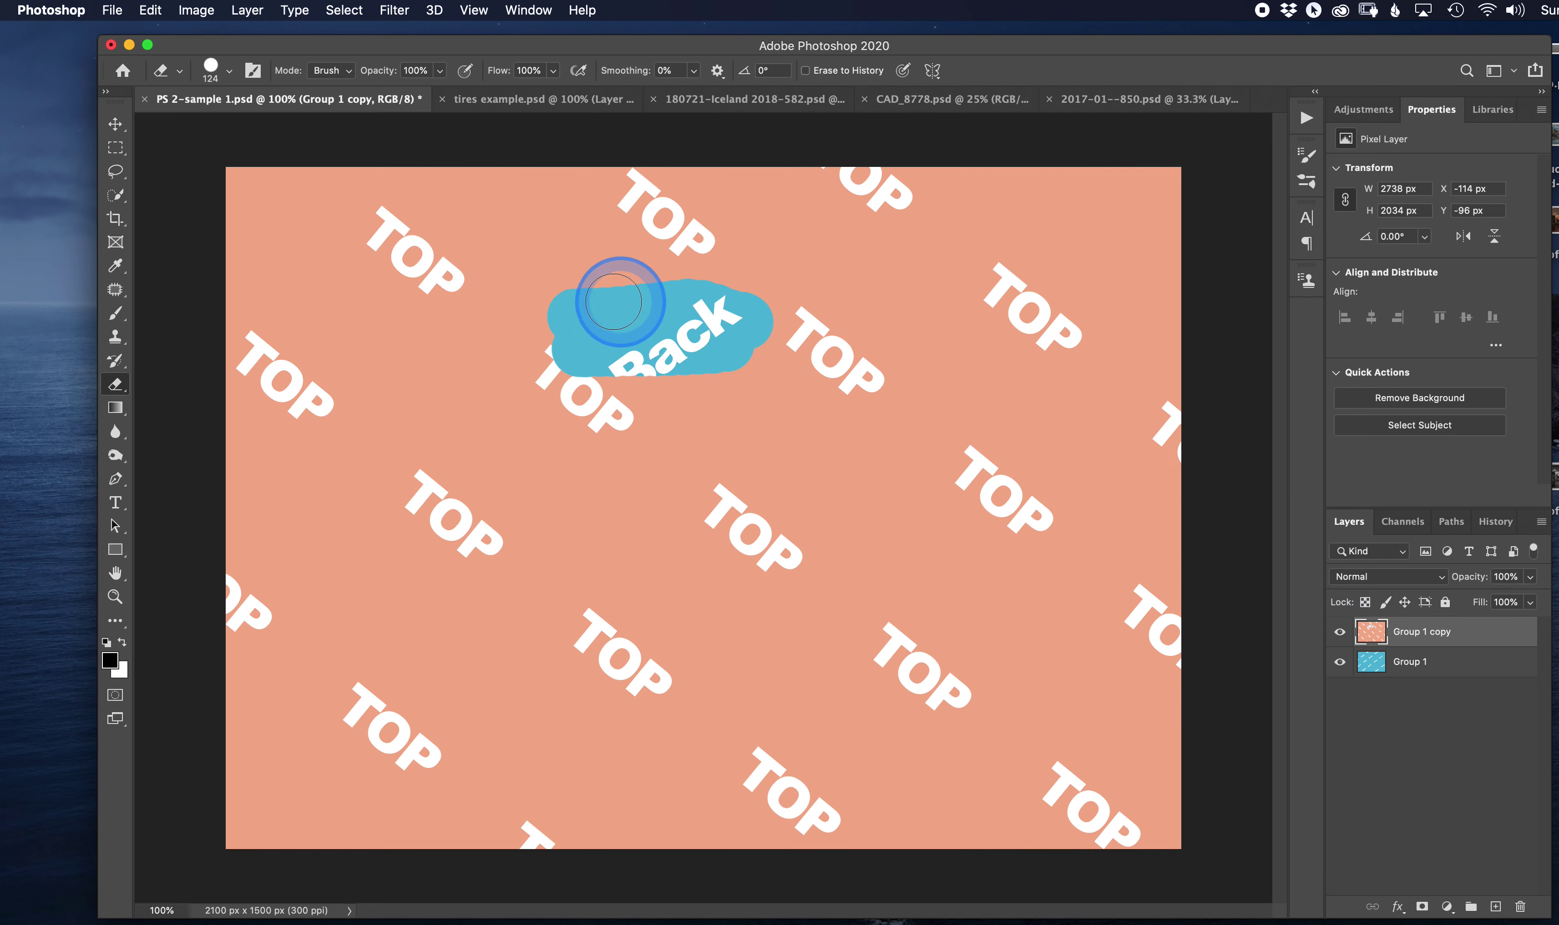
{"action": "mouse_move", "coordinate": [594, 296]}
{"action": "left_mouse_down"}
{"action": "mouse_move", "coordinate": [575, 296]}
{"action": "mouse_move", "coordinate": [598, 273]}
{"action": "mouse_move", "coordinate": [757, 285]}
{"action": "mouse_move", "coordinate": [759, 324]}
{"action": "left_mouse_up"}
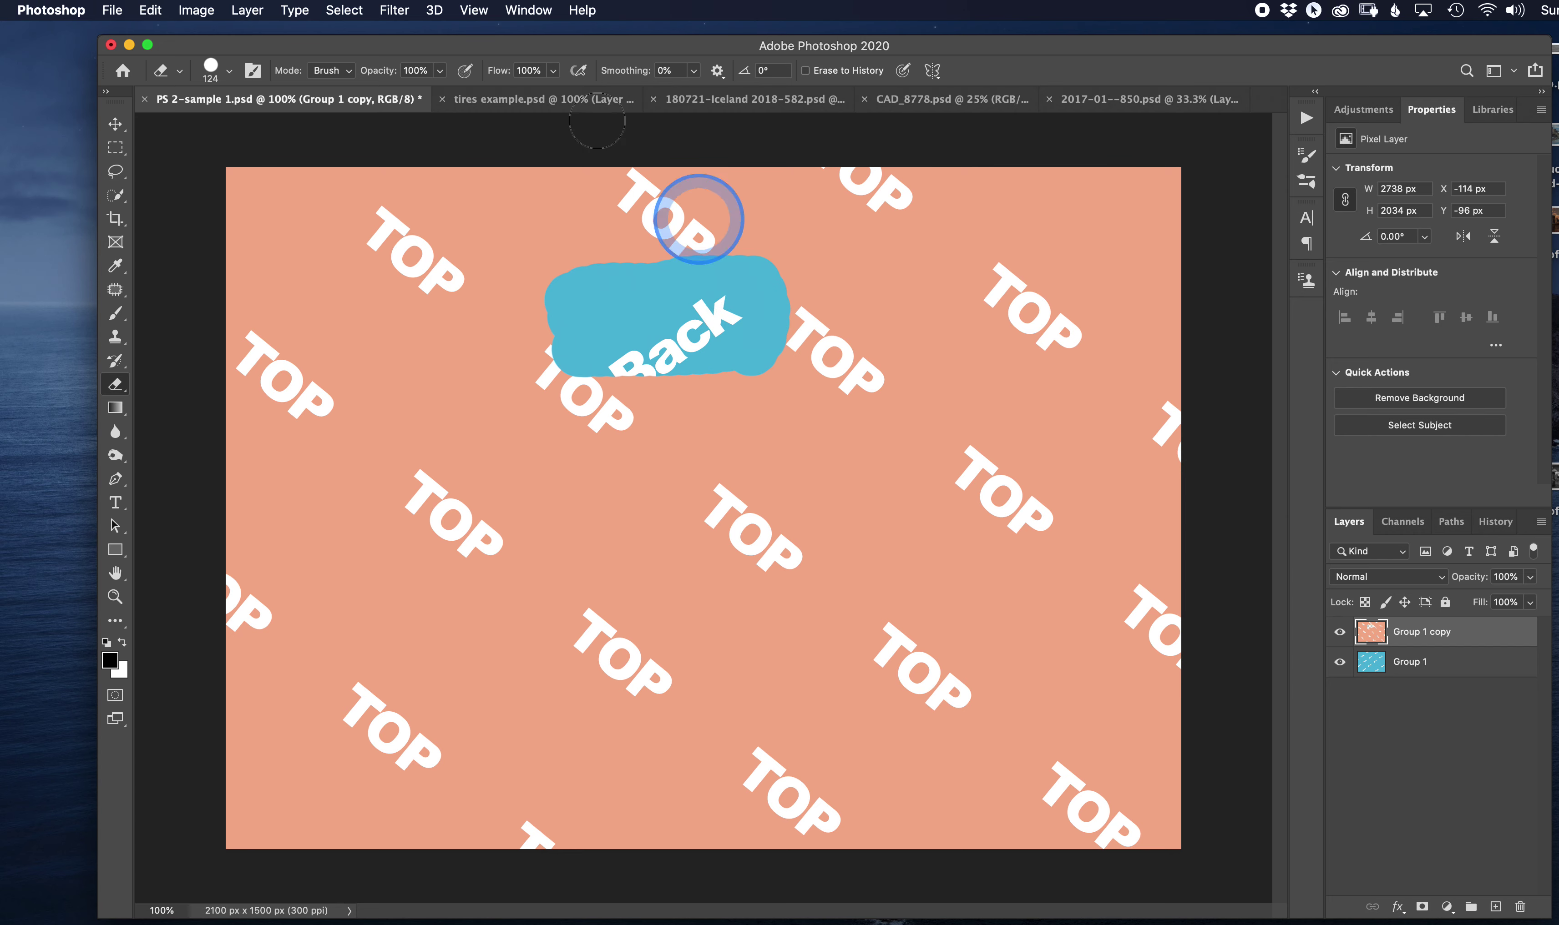
Erase semi-transparent patches from the Group 1 copy layer at reduced Eraser opacity, using 20% for the second patch
{"action": "mouse_move", "coordinate": [383, 70]}
{"action": "left_mouse_down"}
{"action": "mouse_move", "coordinate": [399, 70]}
{"action": "mouse_move", "coordinate": [339, 70]}
{"action": "mouse_move", "coordinate": [345, 89]}
{"action": "left_mouse_up"}
{"action": "mouse_move", "coordinate": [588, 452]}
{"action": "left_mouse_down"}
{"action": "mouse_move", "coordinate": [759, 452]}
{"action": "mouse_move", "coordinate": [771, 459]}
{"action": "mouse_move", "coordinate": [597, 482]}
{"action": "mouse_move", "coordinate": [786, 489]}
{"action": "left_mouse_up"}
{"action": "left_click_drag", "start_coordinate": [392, 66], "coordinate": [349, 63]}
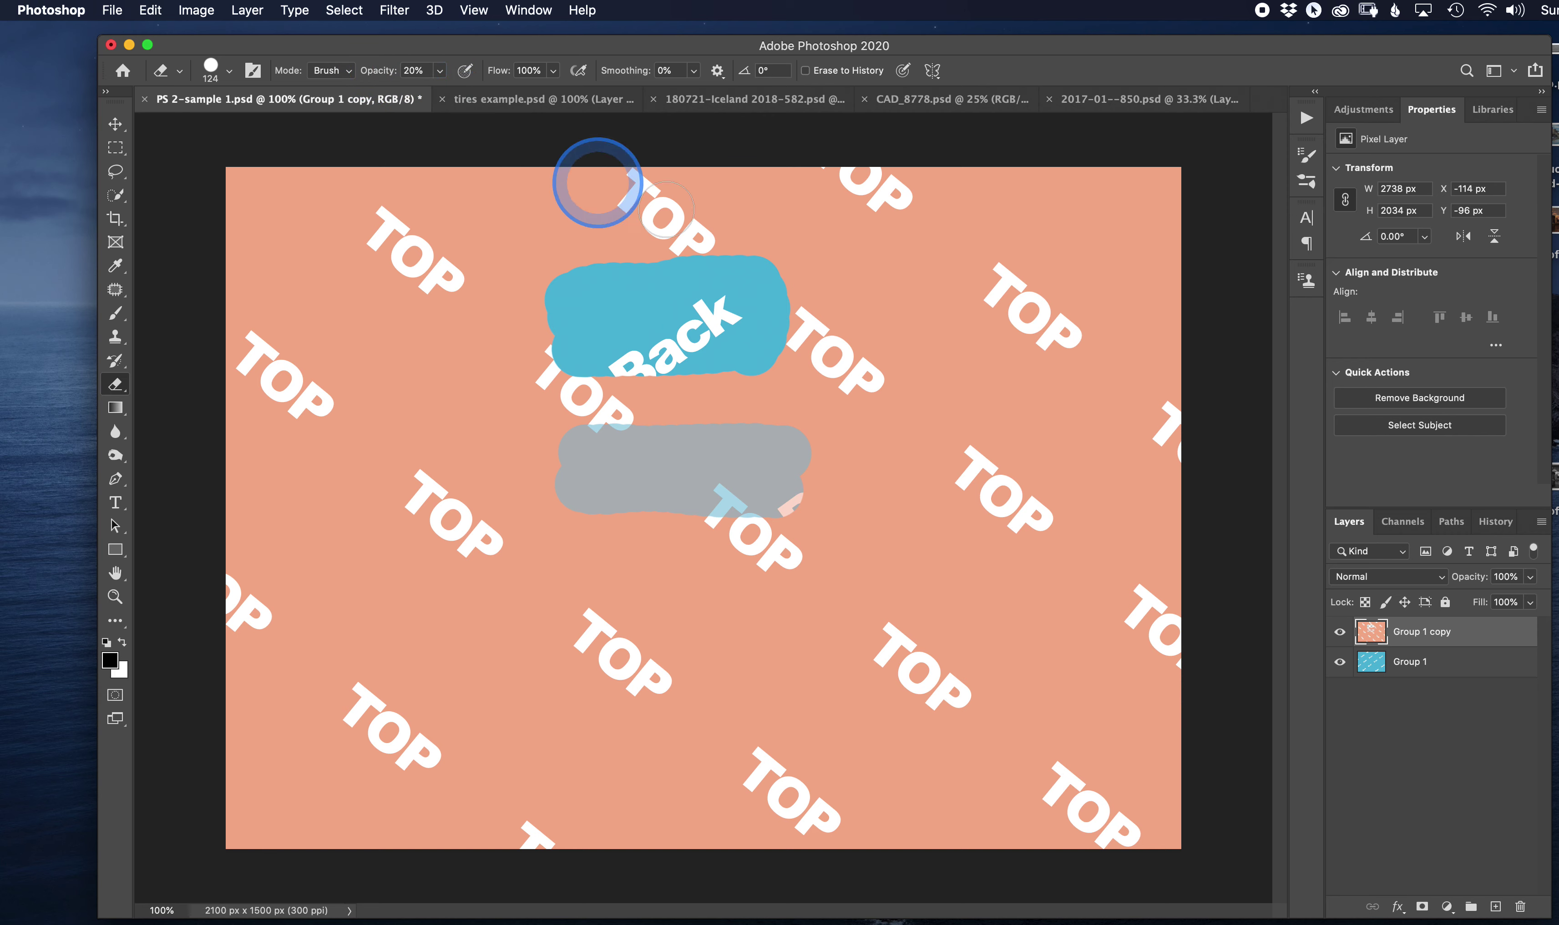
{"action": "mouse_move", "coordinate": [807, 366]}
{"action": "left_mouse_down"}
{"action": "mouse_move", "coordinate": [904, 371]}
{"action": "mouse_move", "coordinate": [848, 400]}
{"action": "mouse_move", "coordinate": [893, 387]}
{"action": "mouse_move", "coordinate": [860, 344]}
{"action": "mouse_move", "coordinate": [863, 394]}
{"action": "mouse_move", "coordinate": [893, 351]}
{"action": "mouse_move", "coordinate": [845, 370]}
{"action": "mouse_move", "coordinate": [893, 372]}
{"action": "mouse_move", "coordinate": [877, 337]}
{"action": "mouse_move", "coordinate": [875, 397]}
{"action": "mouse_move", "coordinate": [968, 390]}
{"action": "left_mouse_up"}
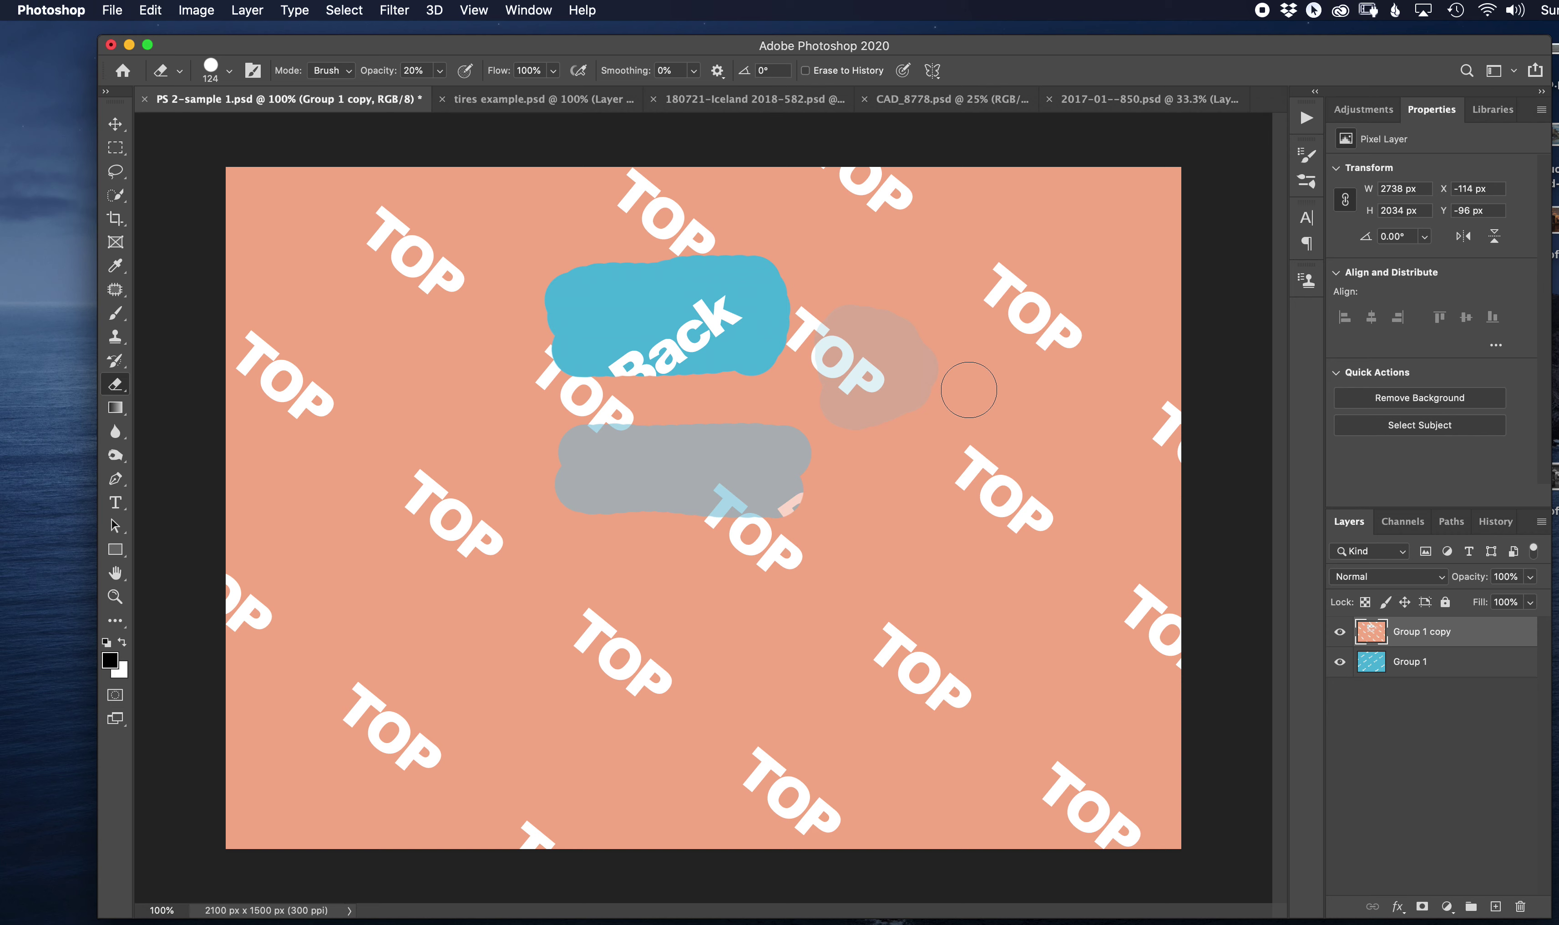
{"action": "mouse_move", "coordinate": [969, 390]}
{"action": "left_mouse_down"}
{"action": "mouse_move", "coordinate": [754, 348]}
{"action": "mouse_move", "coordinate": [823, 344]}
{"action": "left_mouse_up"}
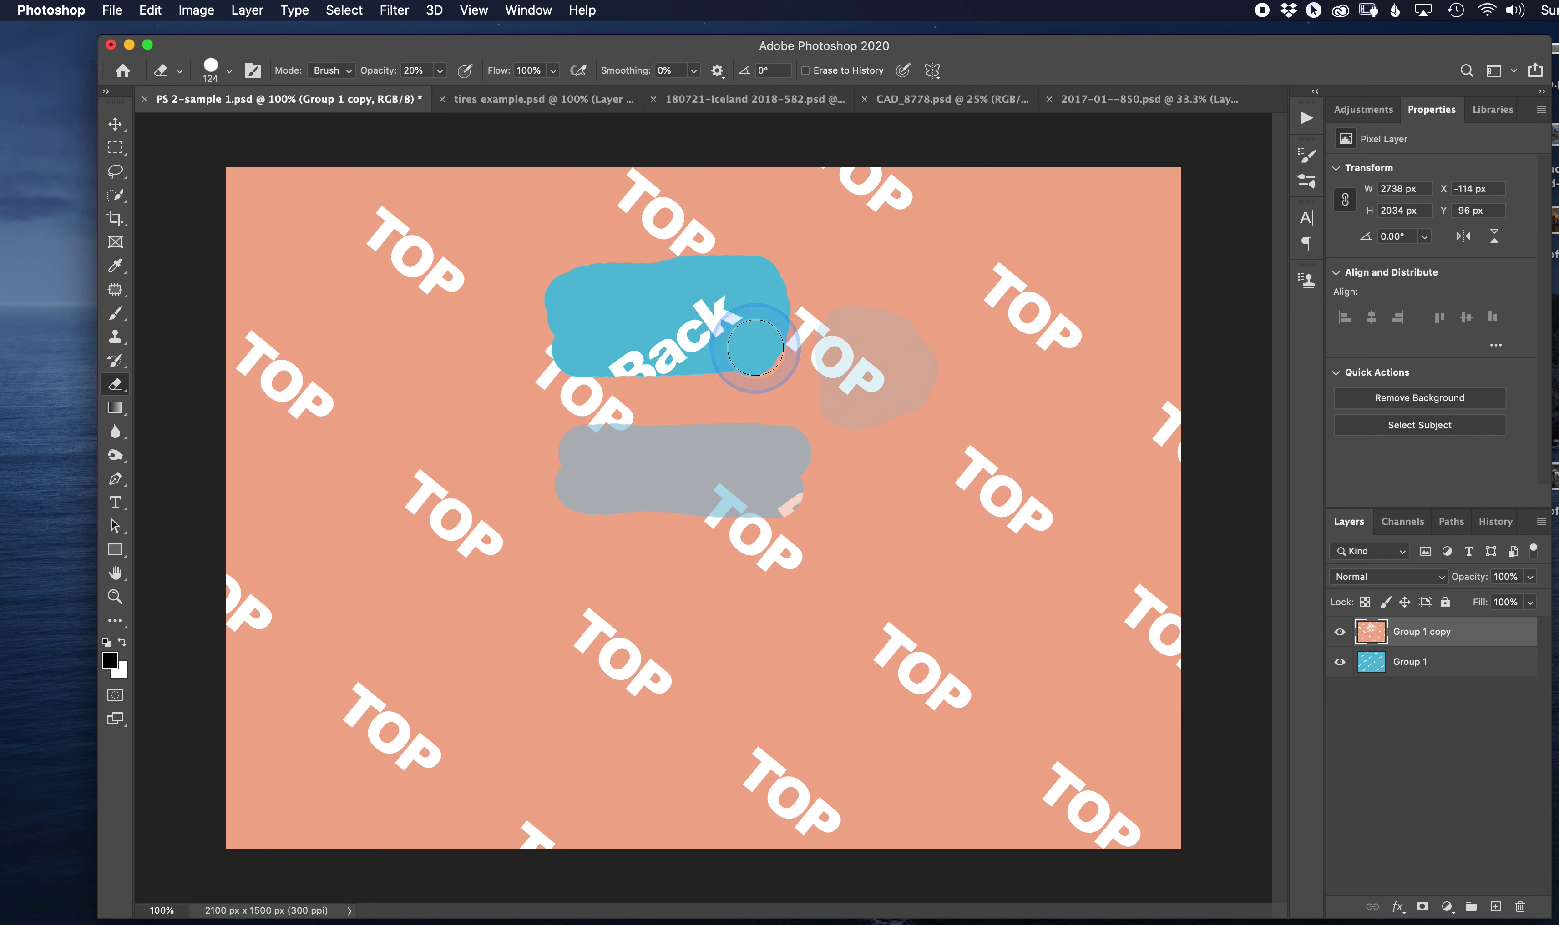
Hide and reshow the Group 1 layer to inspect the transparency of the erased areas above it
{"action": "left_click", "coordinate": [1376, 631]}
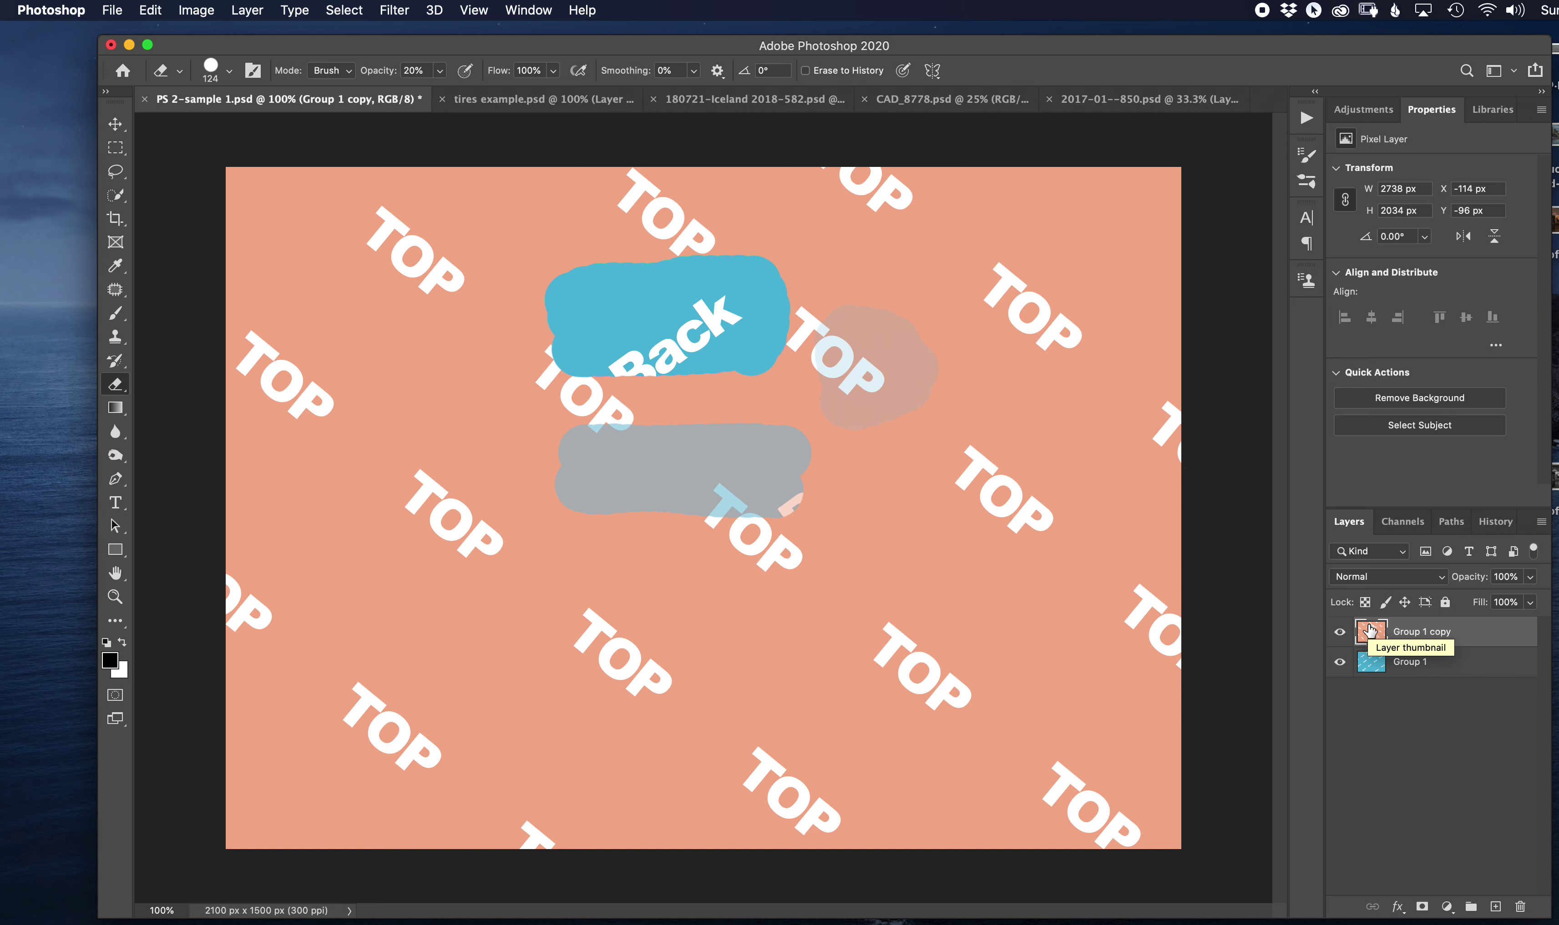
{"action": "left_click", "coordinate": [1369, 630]}
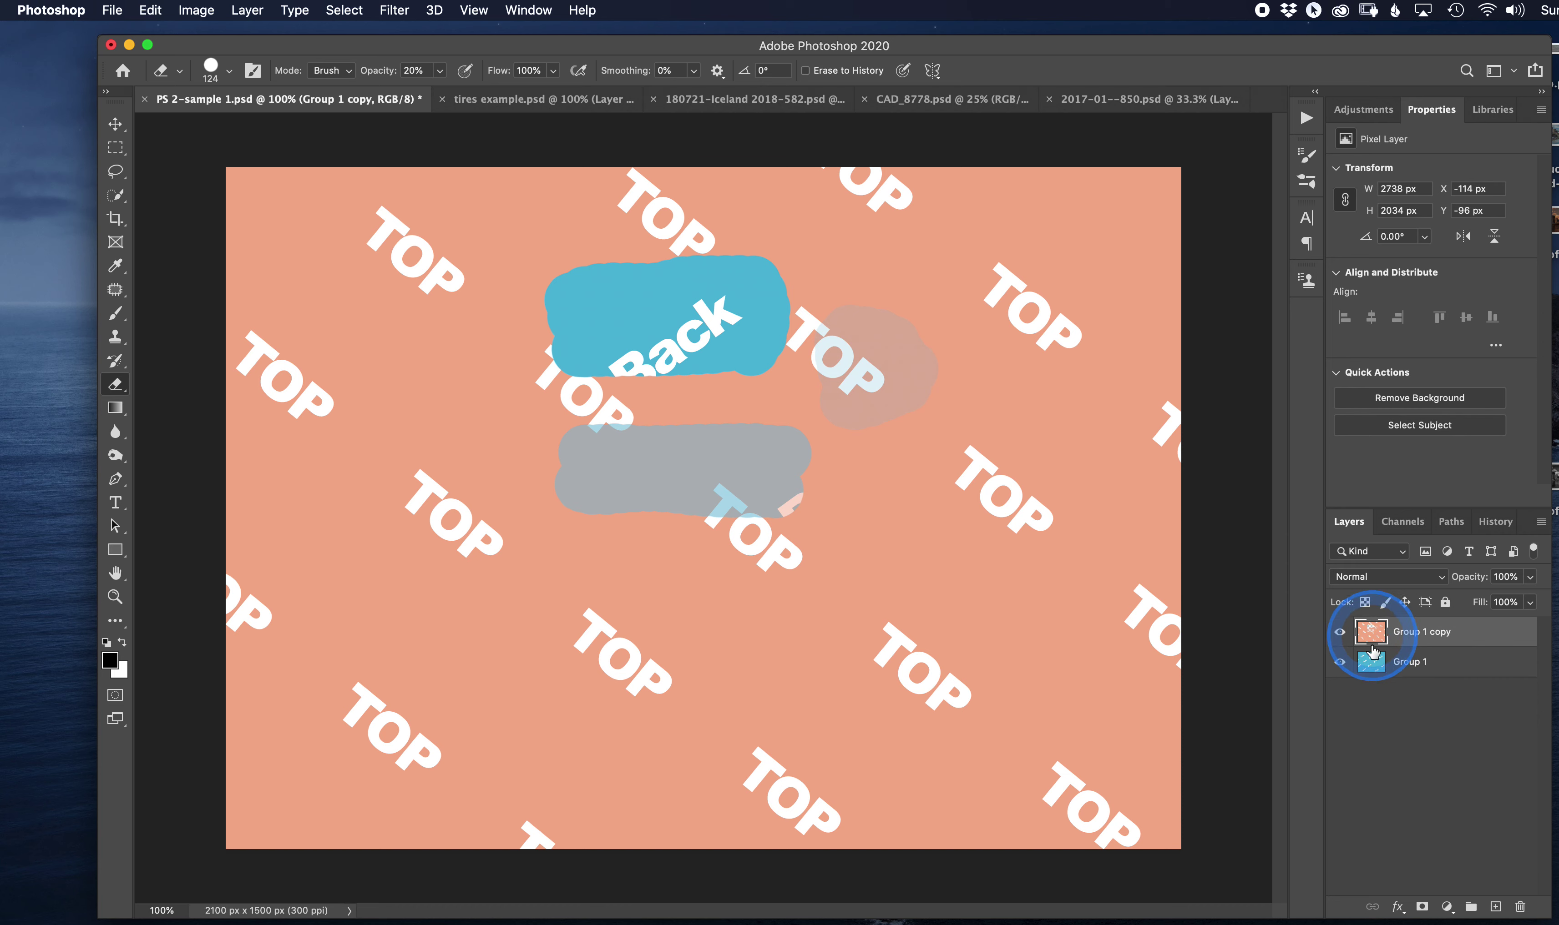
{"action": "left_click", "coordinate": [1340, 663]}
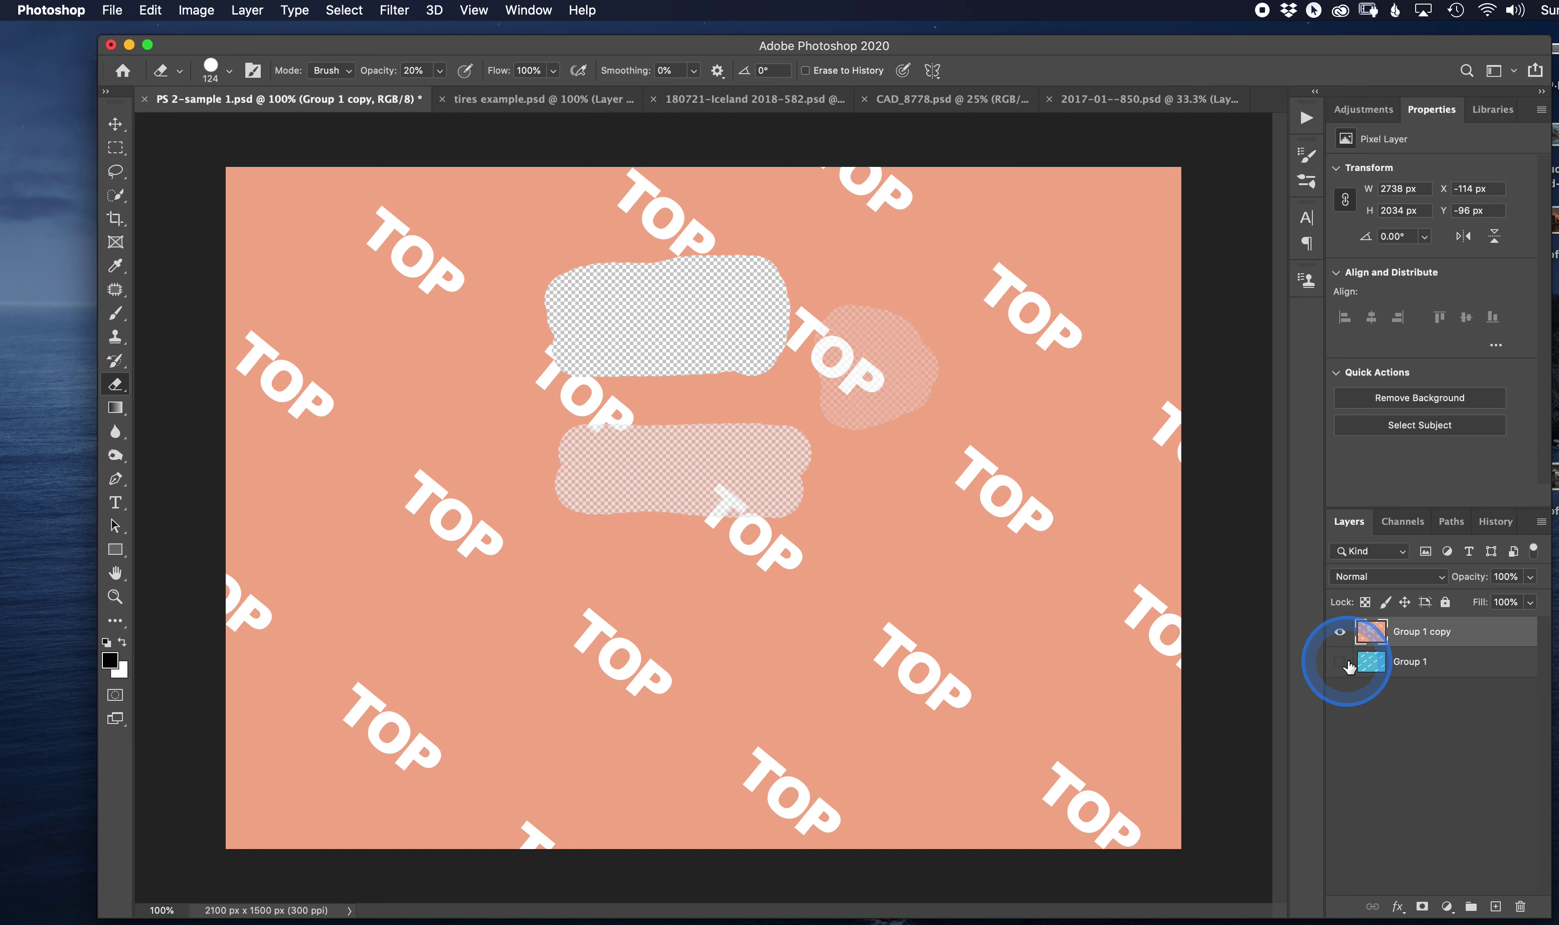
{"action": "left_click", "coordinate": [1340, 663]}
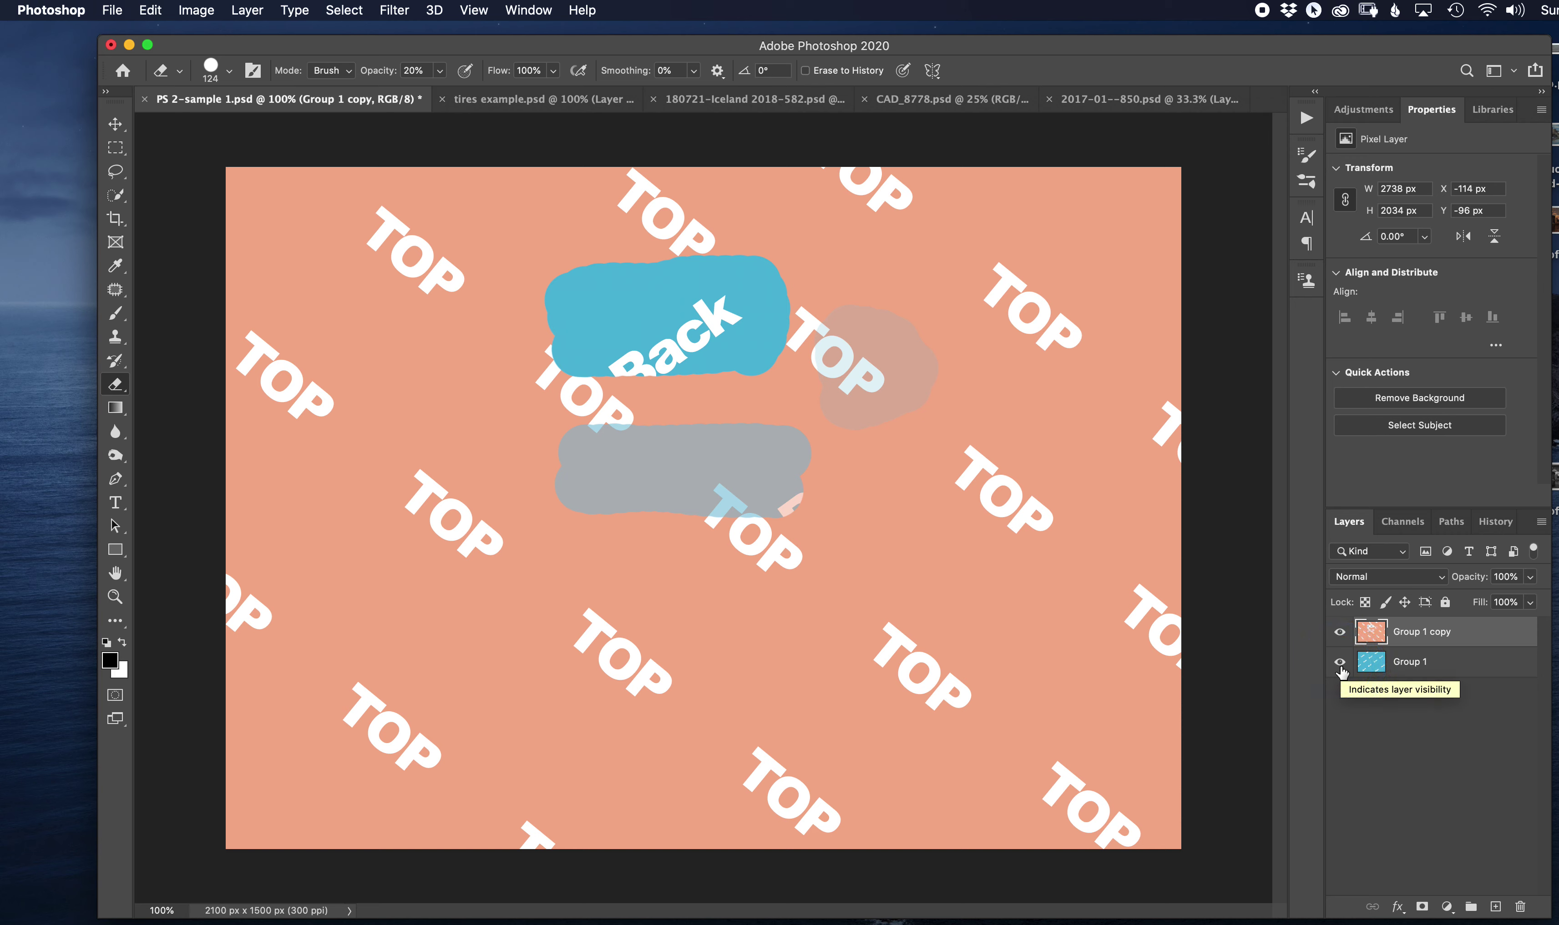
Revert the document to its PS 2-sample 1.psd history snapshot to undo all eraser strokes
{"action": "left_click", "coordinate": [1492, 523]}
{"action": "left_click", "coordinate": [1413, 564]}
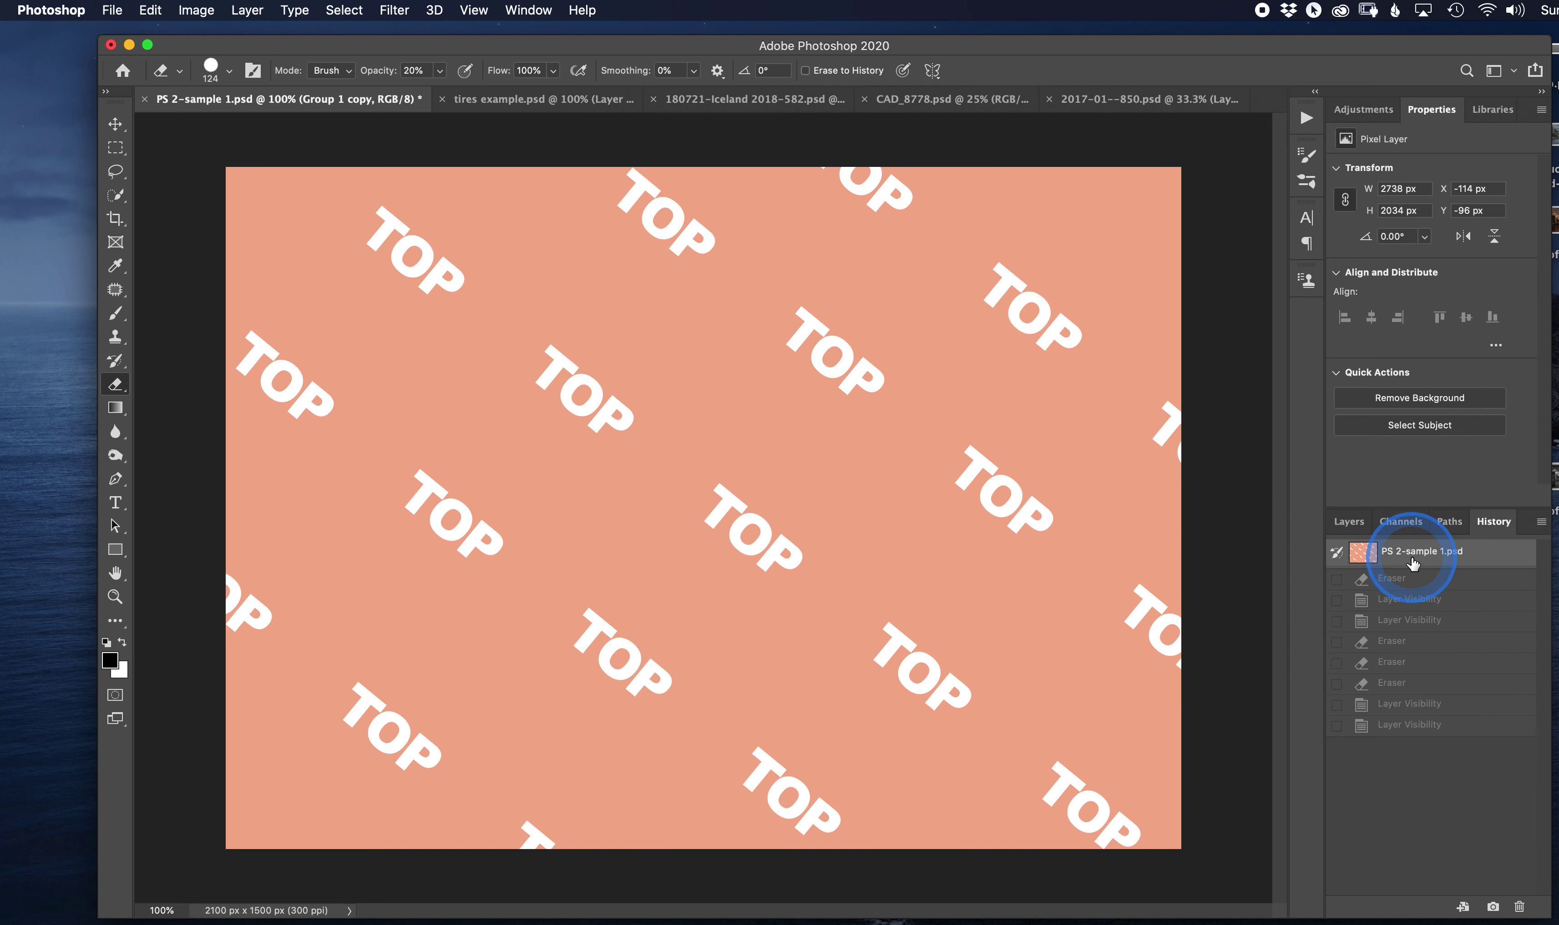
{"action": "left_click", "coordinate": [1345, 521]}
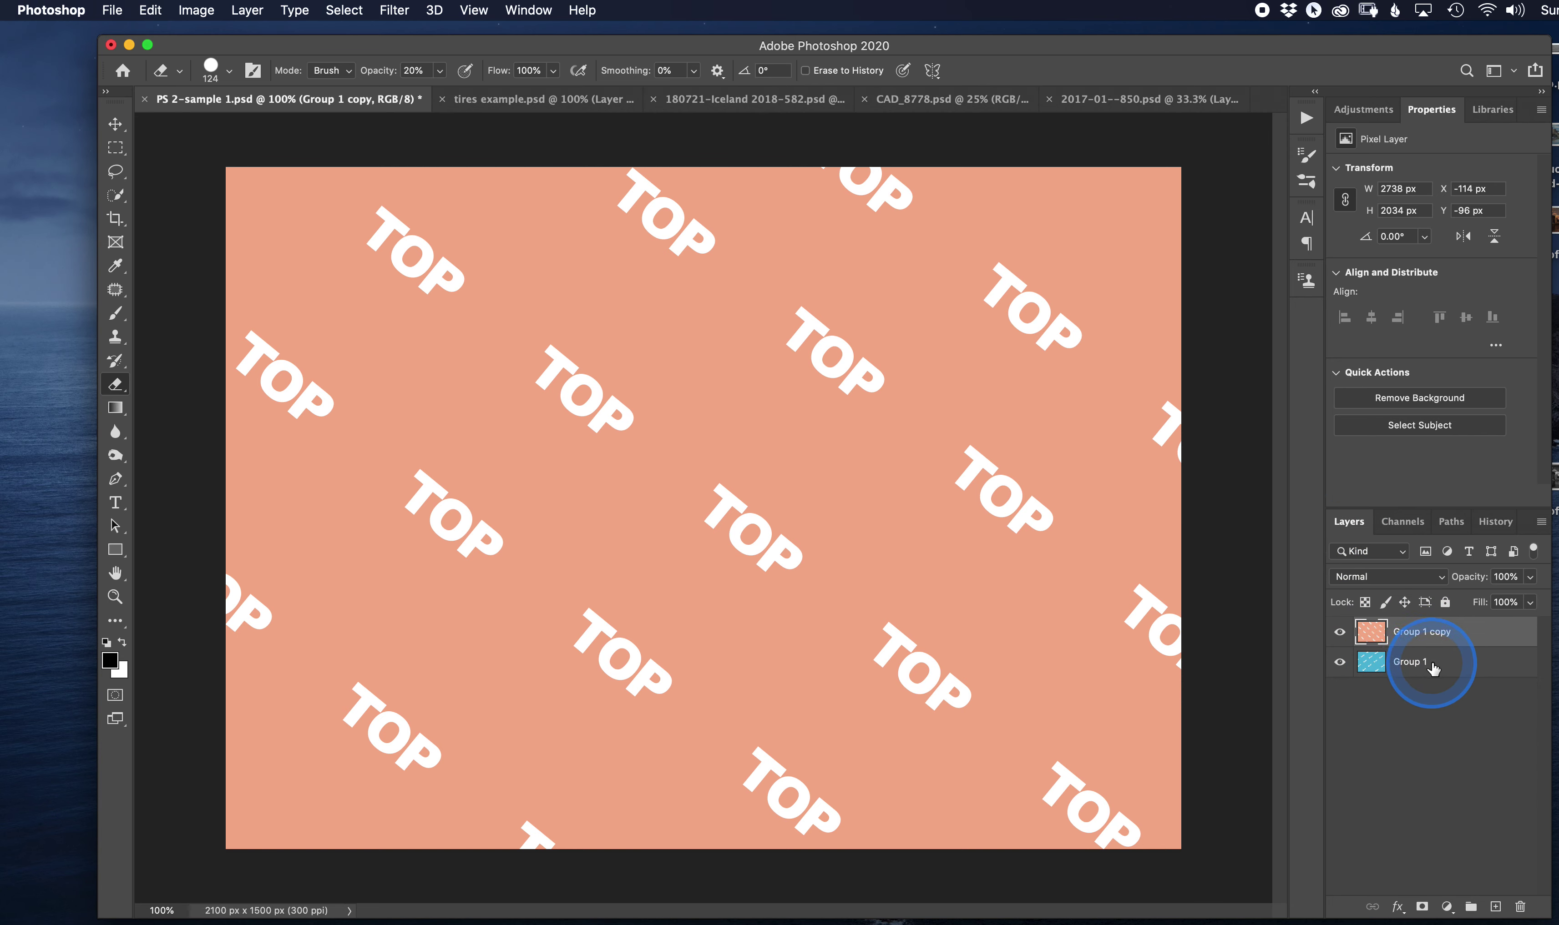
Select the Group 1 layer, and hide and reshow Group 1 copy to compare the two layers
{"action": "mouse_move", "coordinate": [1432, 669]}
{"action": "left_mouse_down"}
{"action": "mouse_move", "coordinate": [1429, 619]}
{"action": "mouse_move", "coordinate": [1427, 670]}
{"action": "left_mouse_up"}
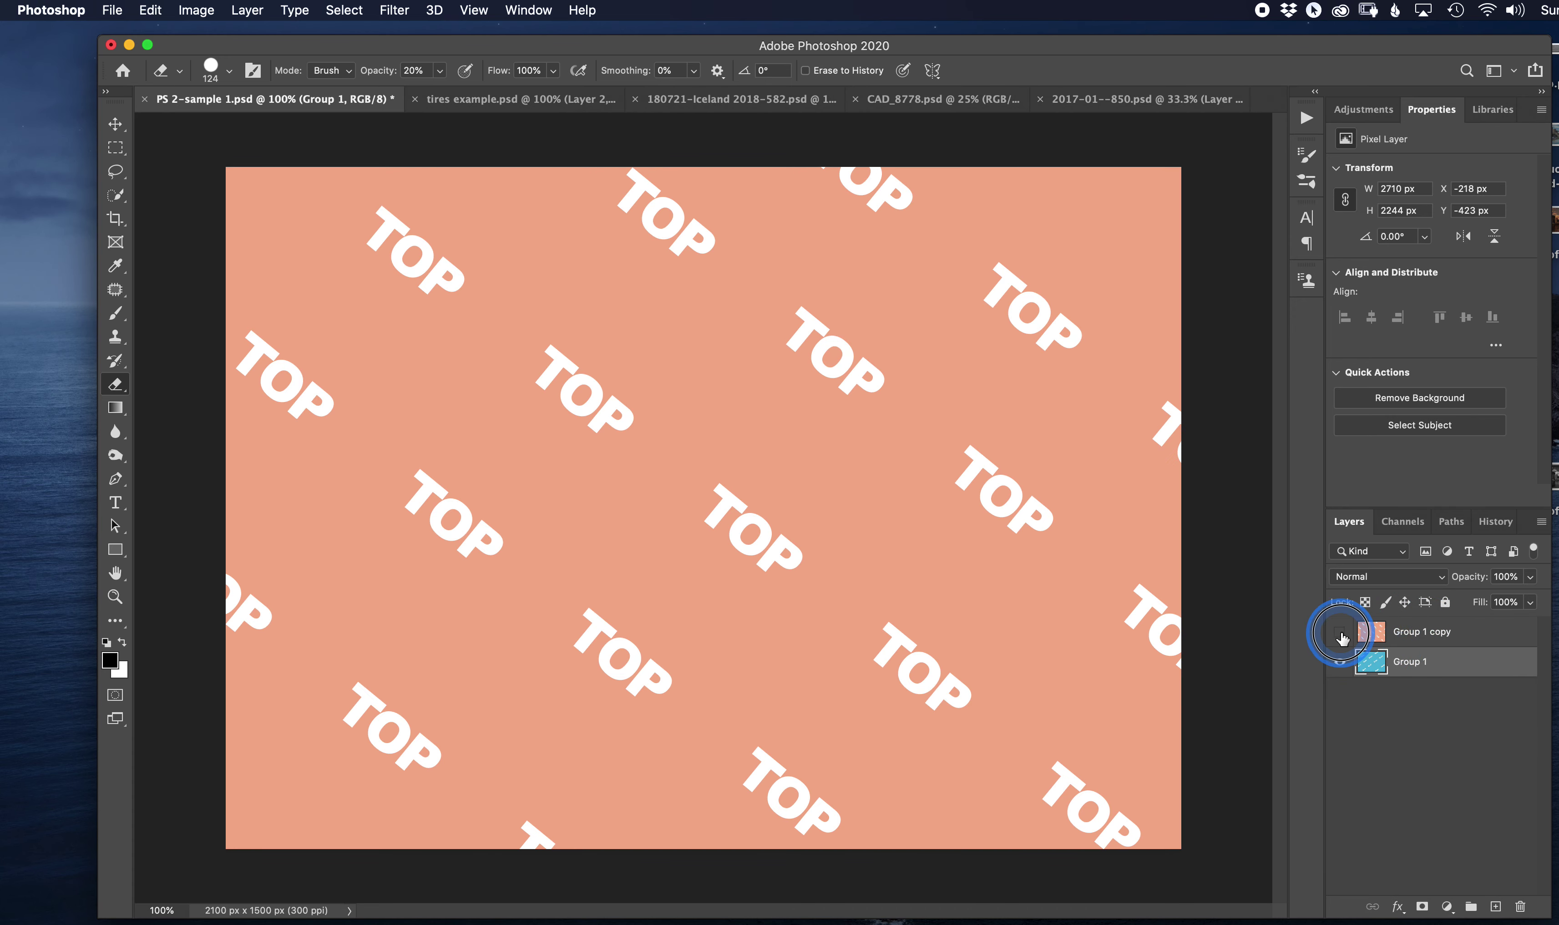
{"action": "left_click", "coordinate": [1340, 633]}
{"action": "left_click", "coordinate": [1340, 633]}
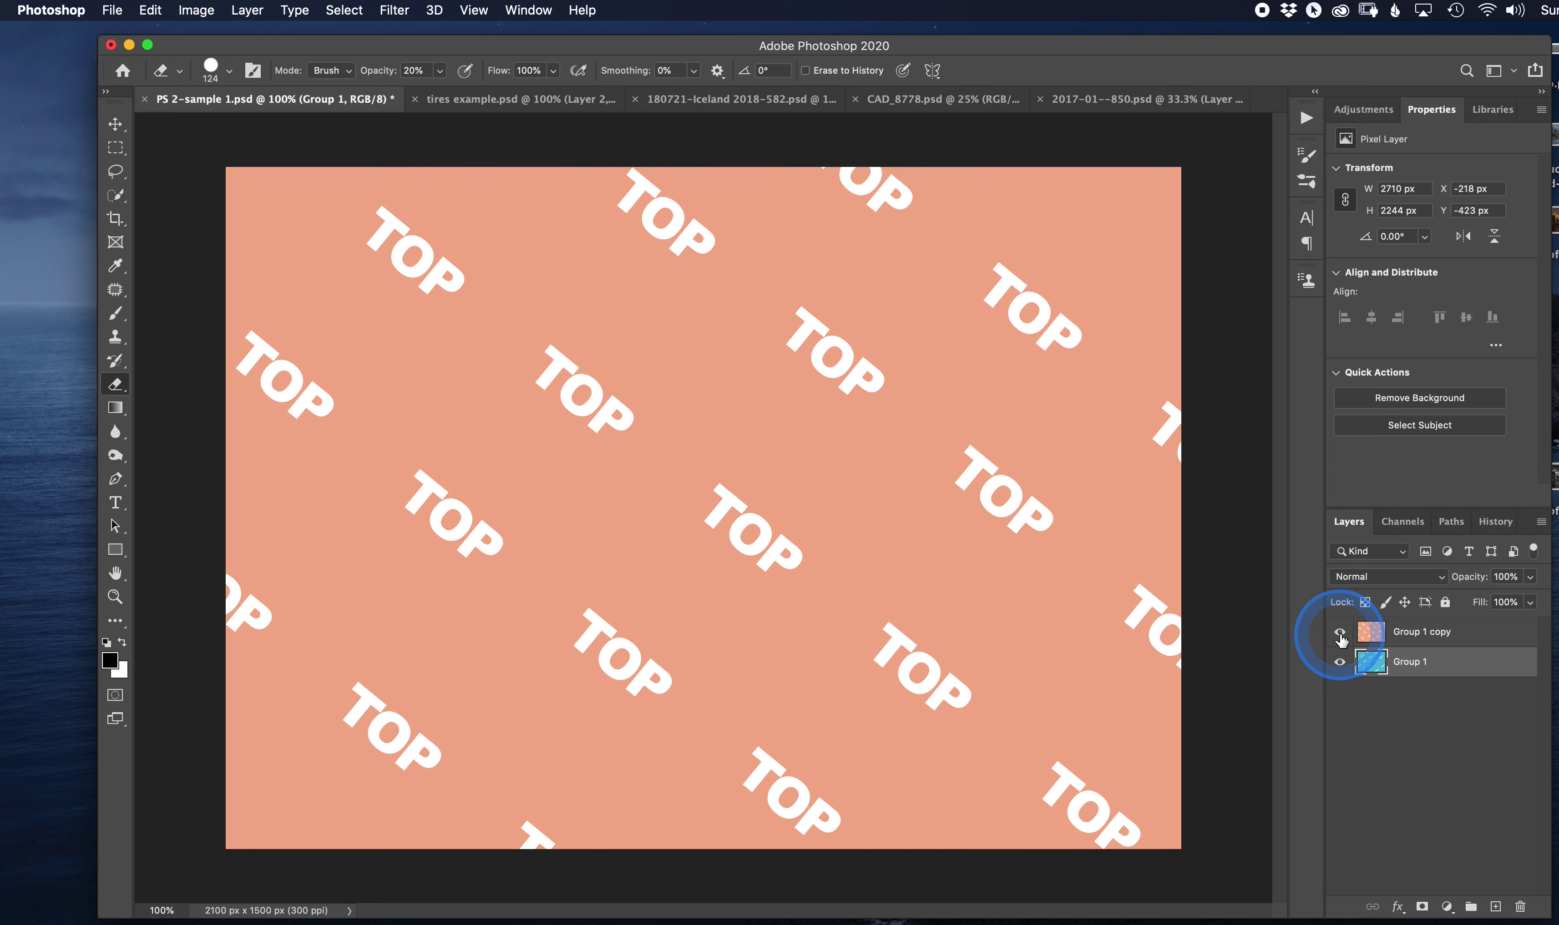
{"action": "left_click", "coordinate": [1363, 635]}
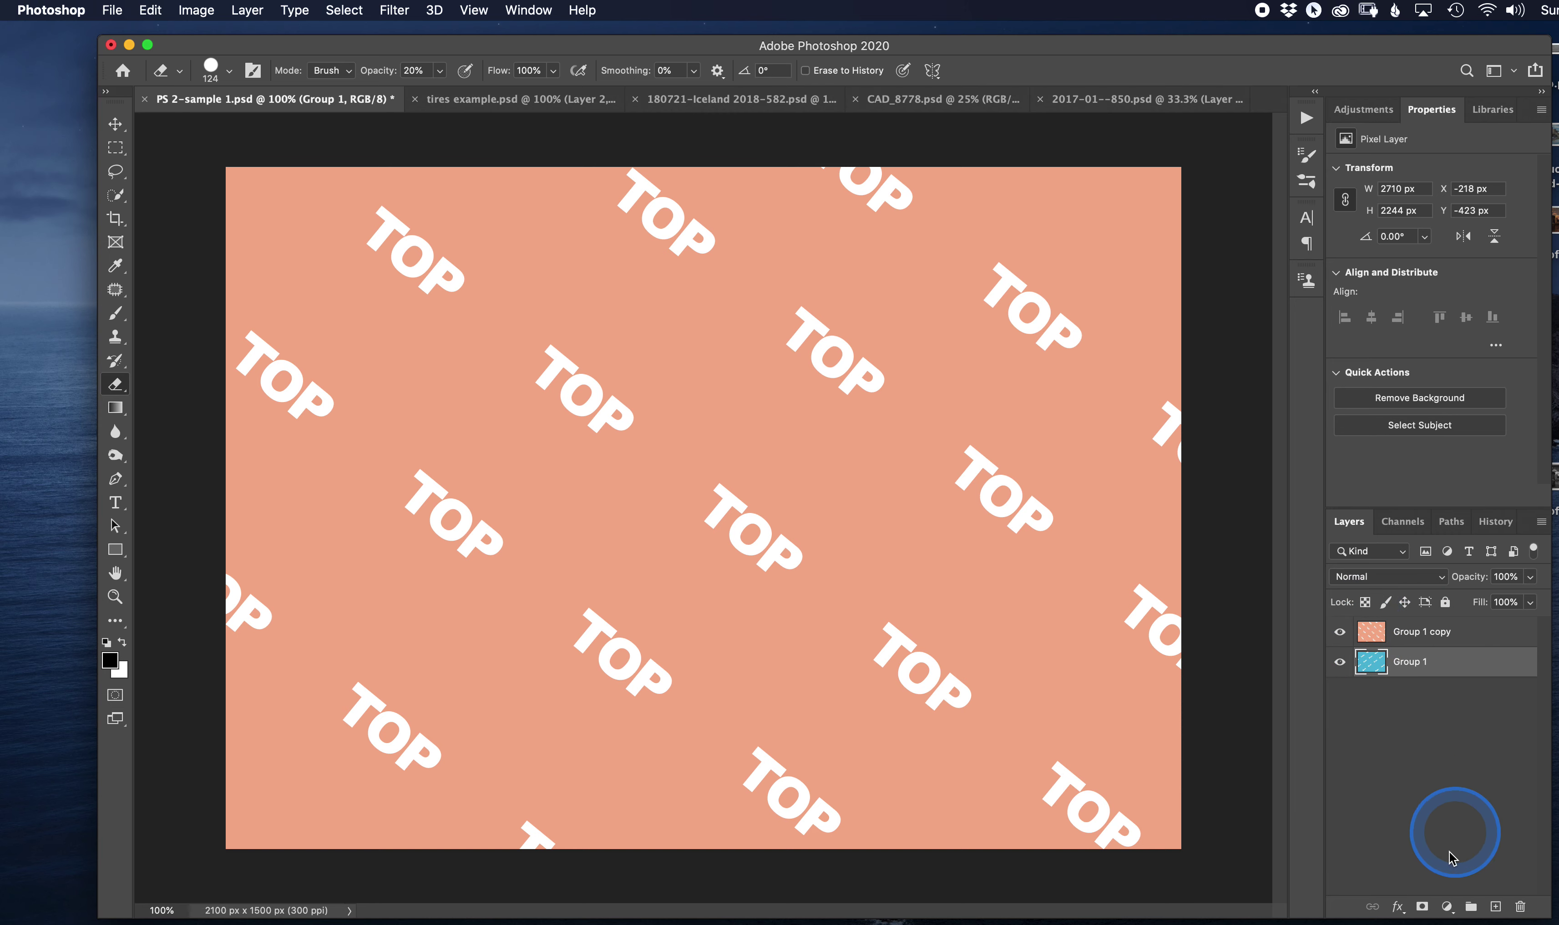
Add a layer mask to the Group 1 layer and delete that mask without applying it
{"action": "left_click", "coordinate": [1421, 908]}
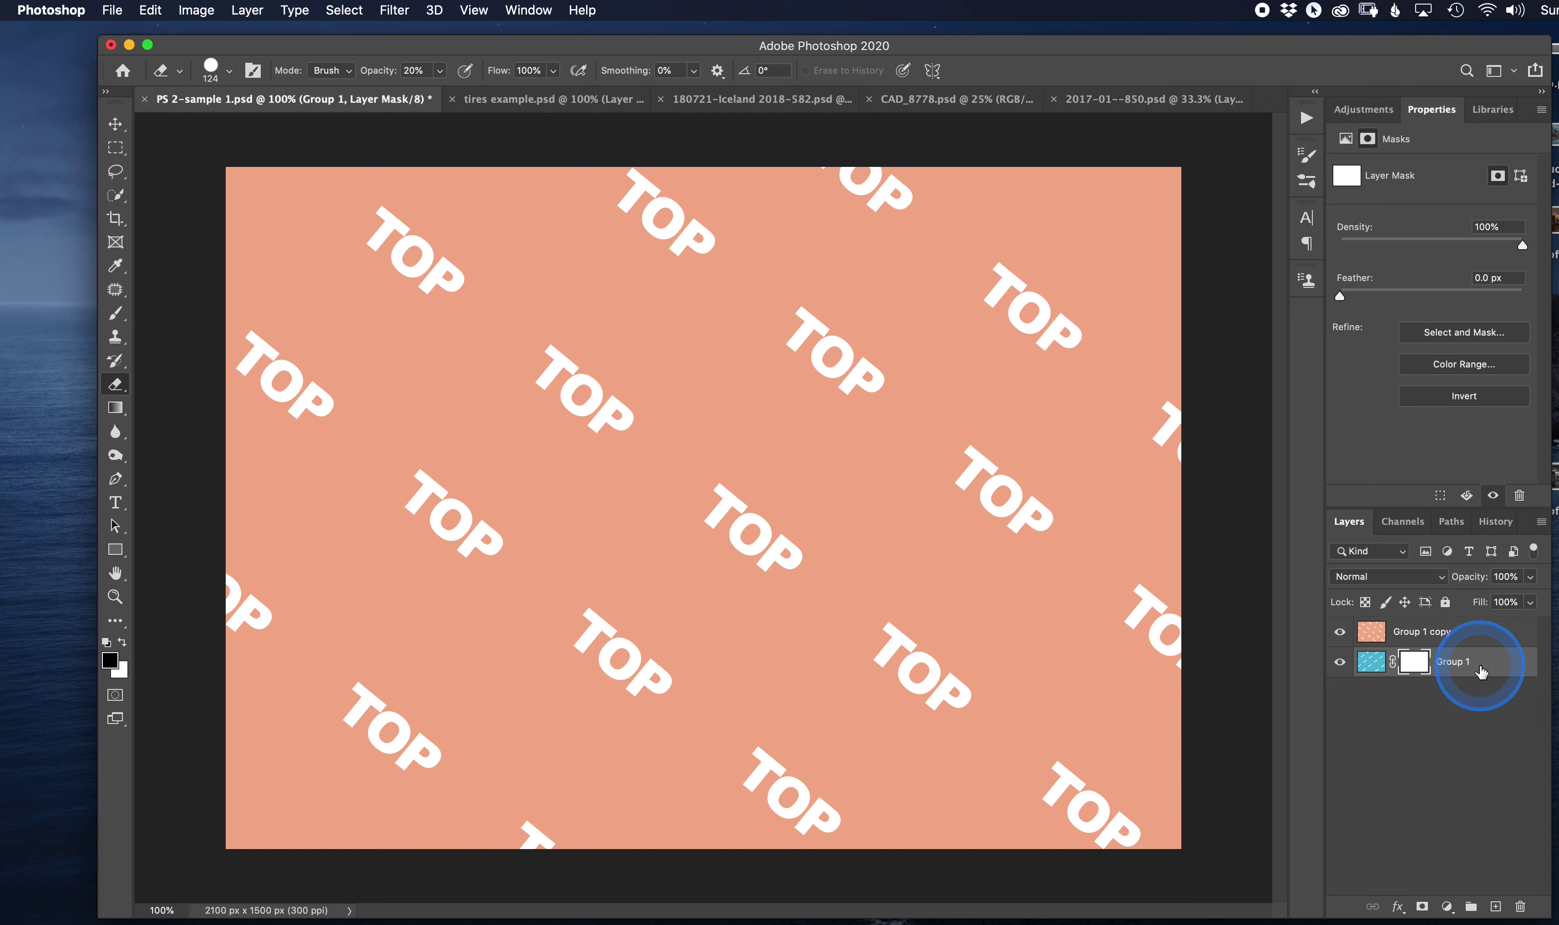
{"action": "left_click_drag", "start_coordinate": [1480, 671], "coordinate": [1441, 632]}
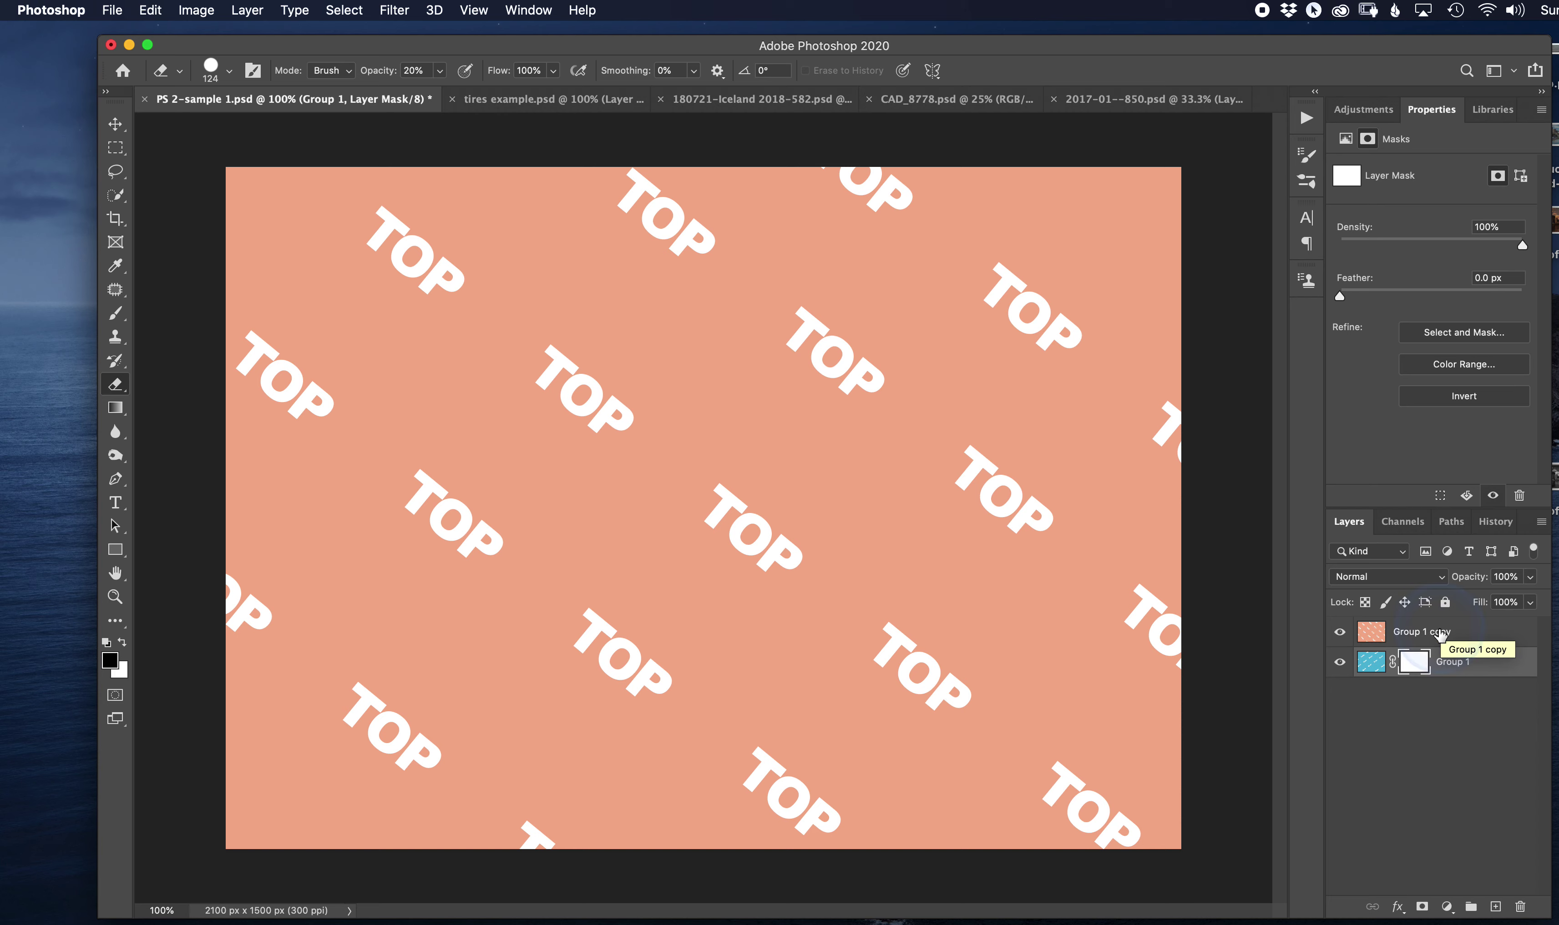
{"action": "left_click", "coordinate": [1412, 663]}
{"action": "left_click_drag", "start_coordinate": [1412, 669], "coordinate": [1520, 906]}
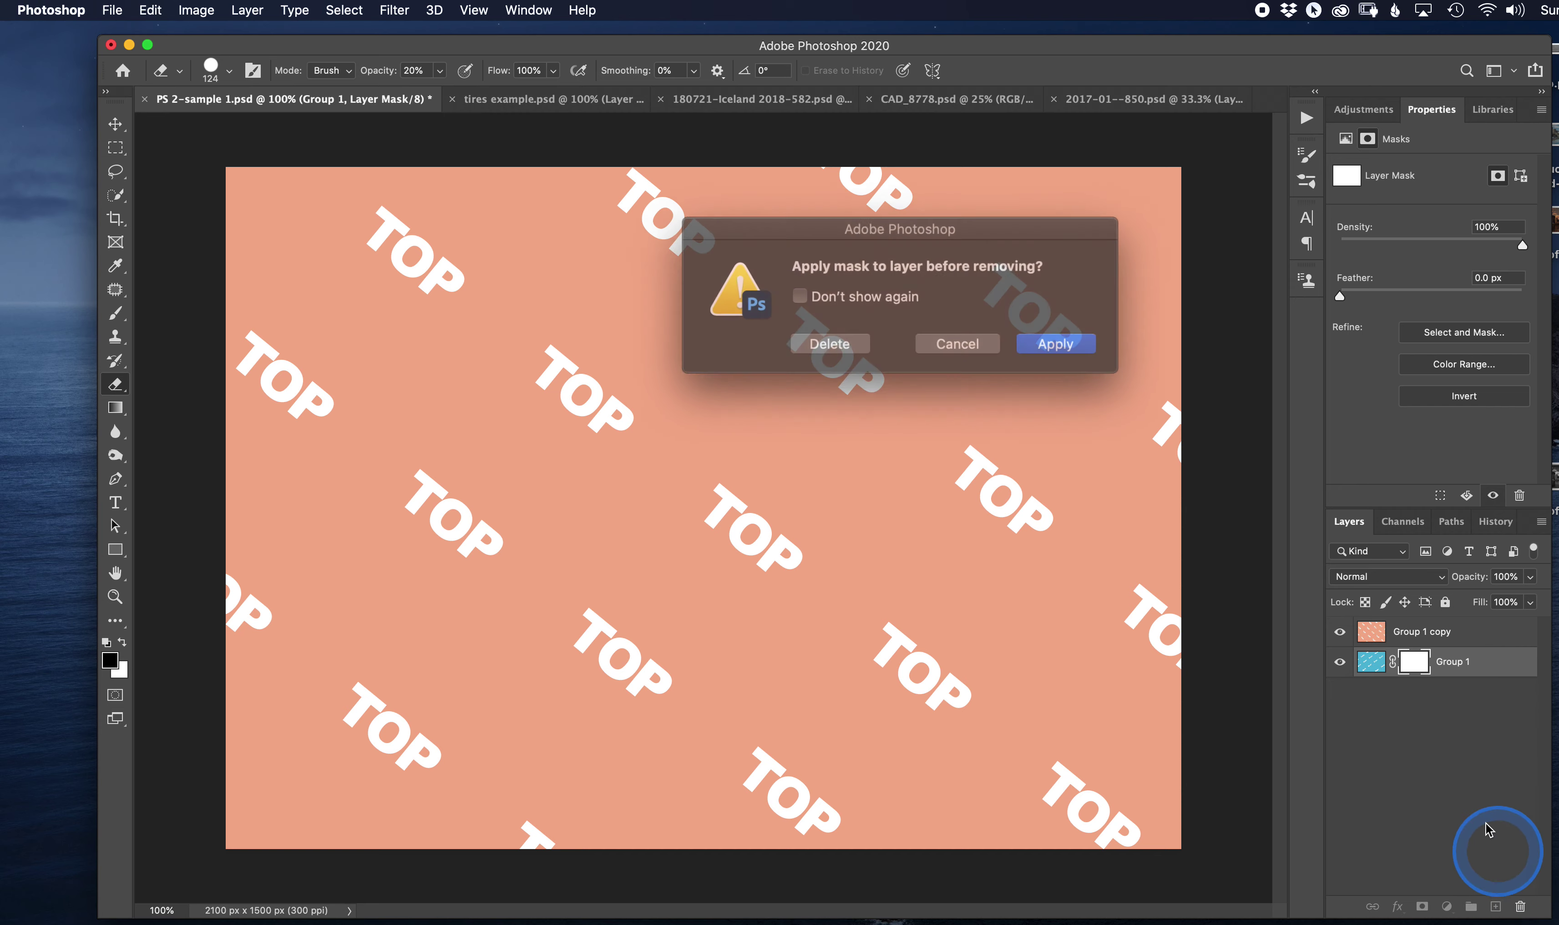
{"action": "left_click", "coordinate": [837, 339]}
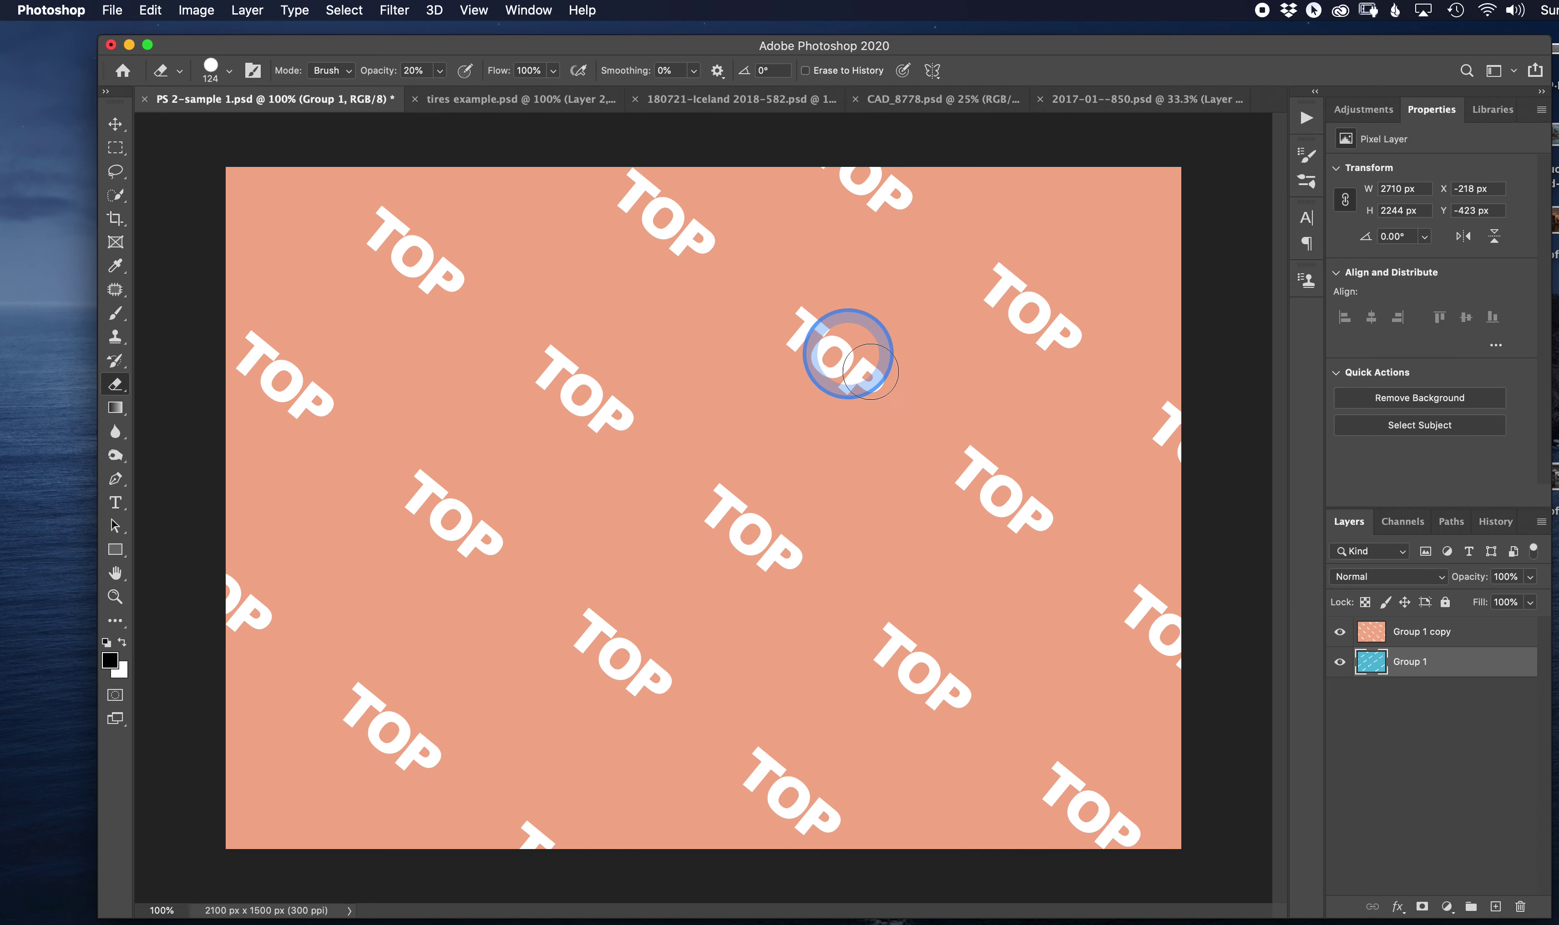
Add a white layer mask to the Group 1 copy layer and make the mask active
{"action": "left_click", "coordinate": [1460, 642]}
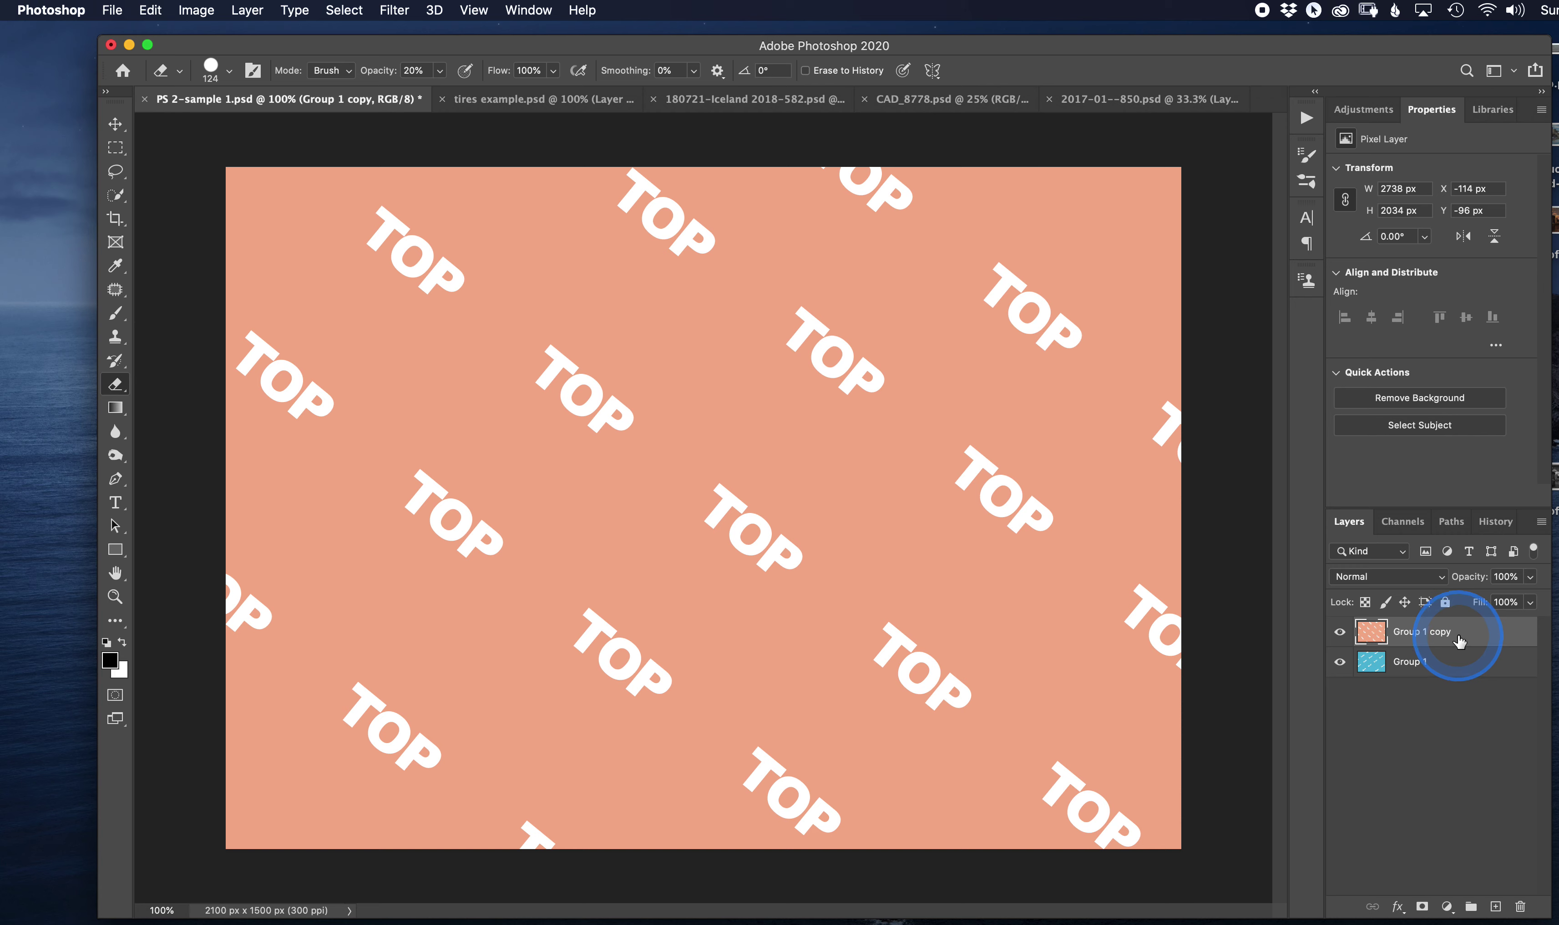
{"action": "left_click", "coordinate": [1421, 906]}
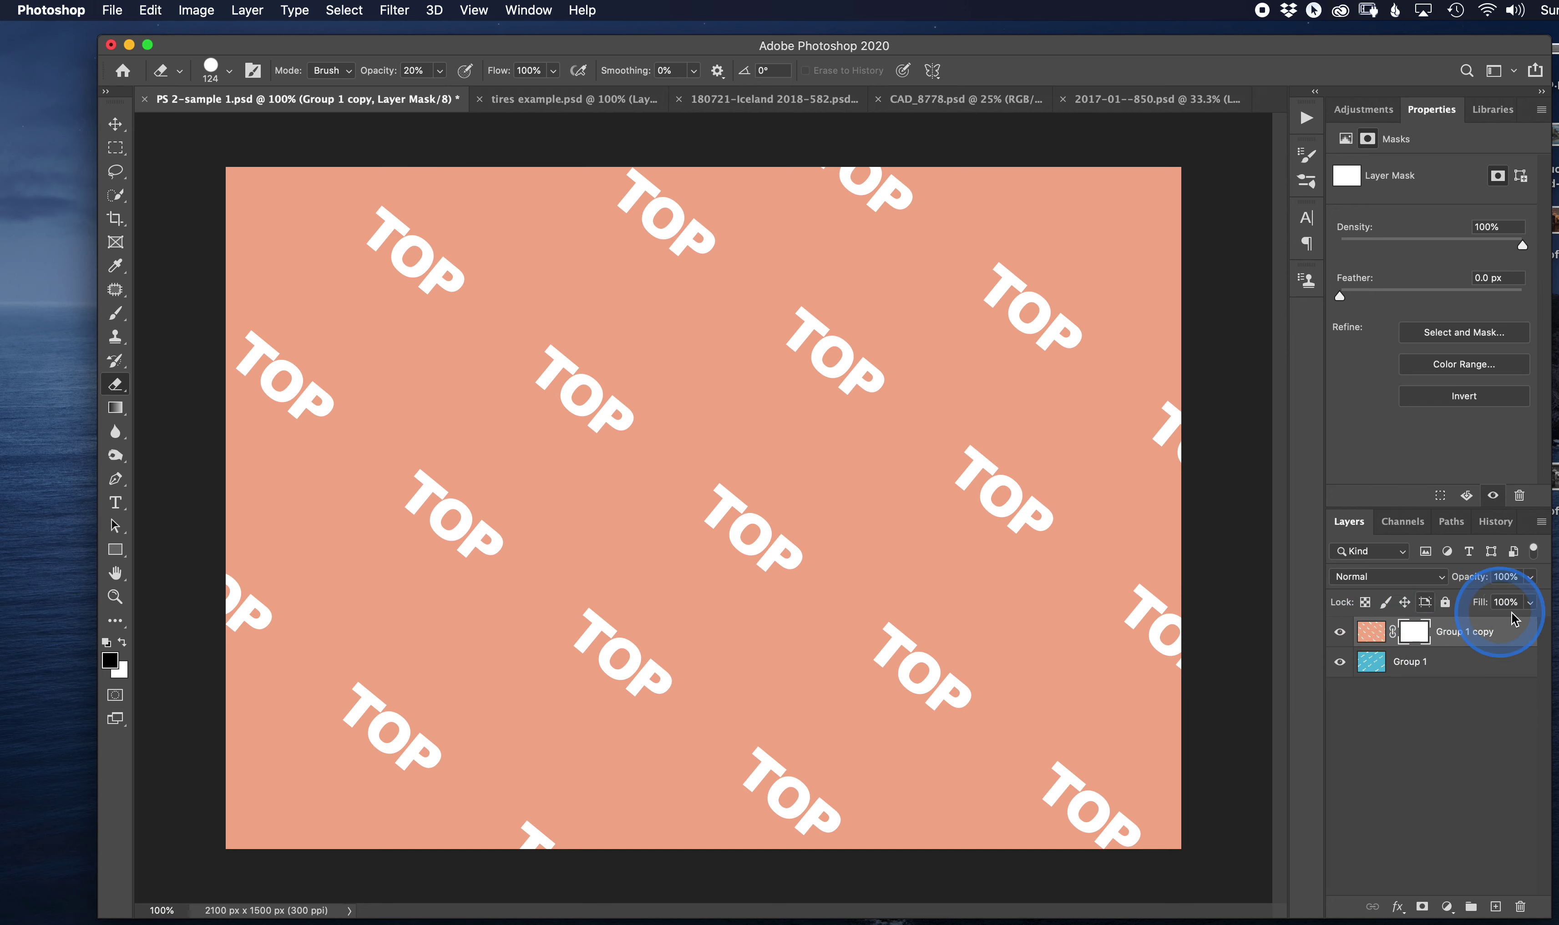
{"action": "left_click", "coordinate": [1421, 637]}
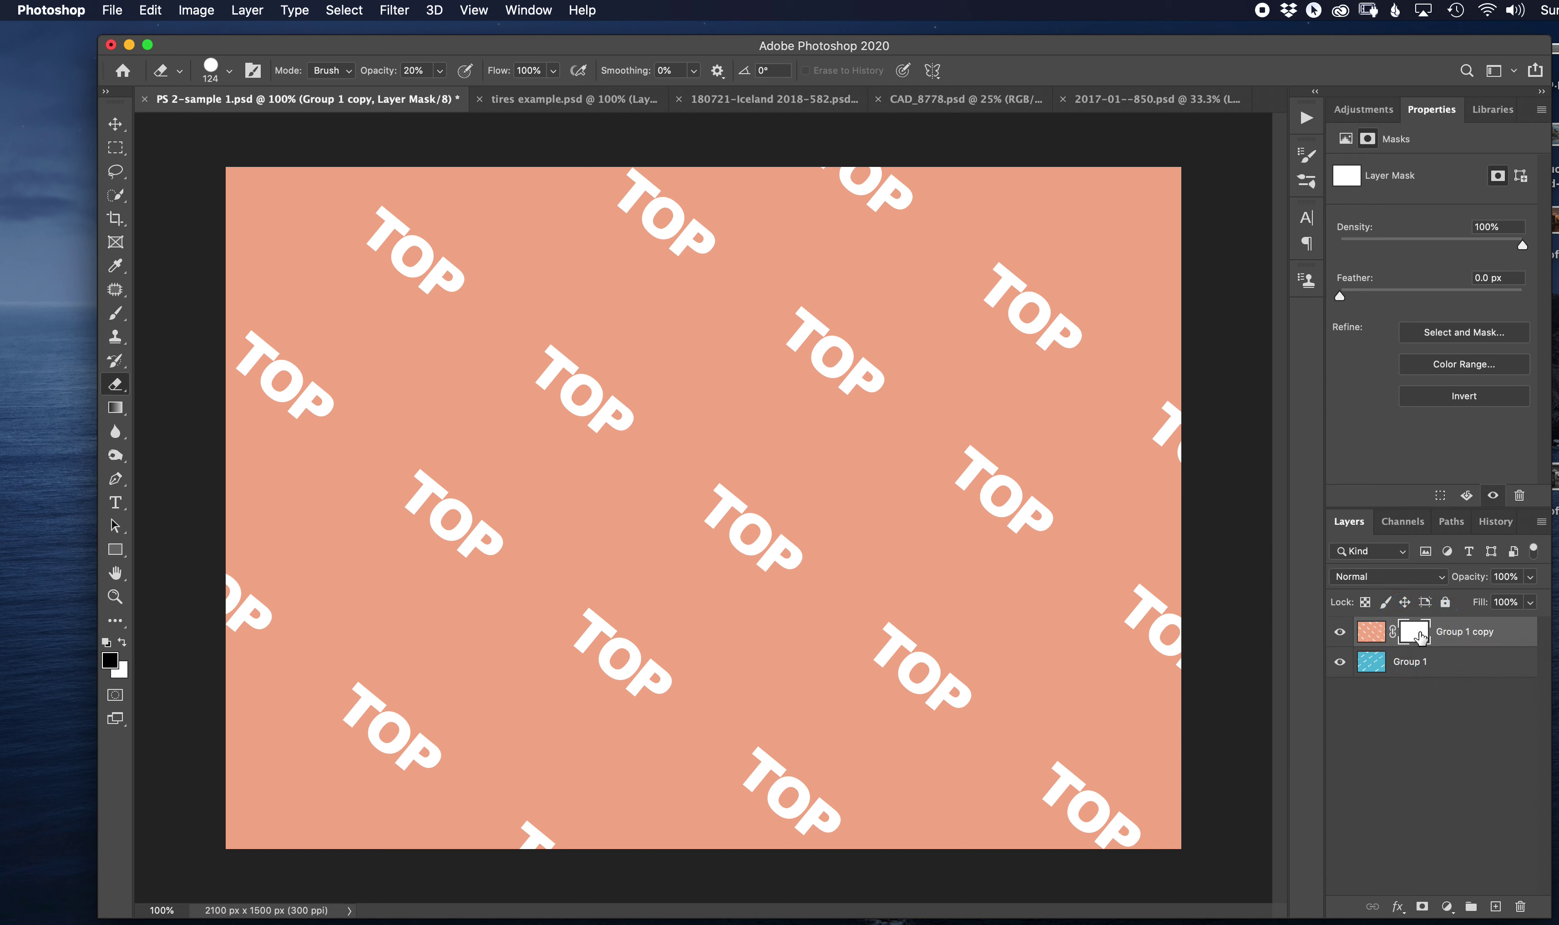
{"action": "left_click", "coordinate": [1421, 636]}
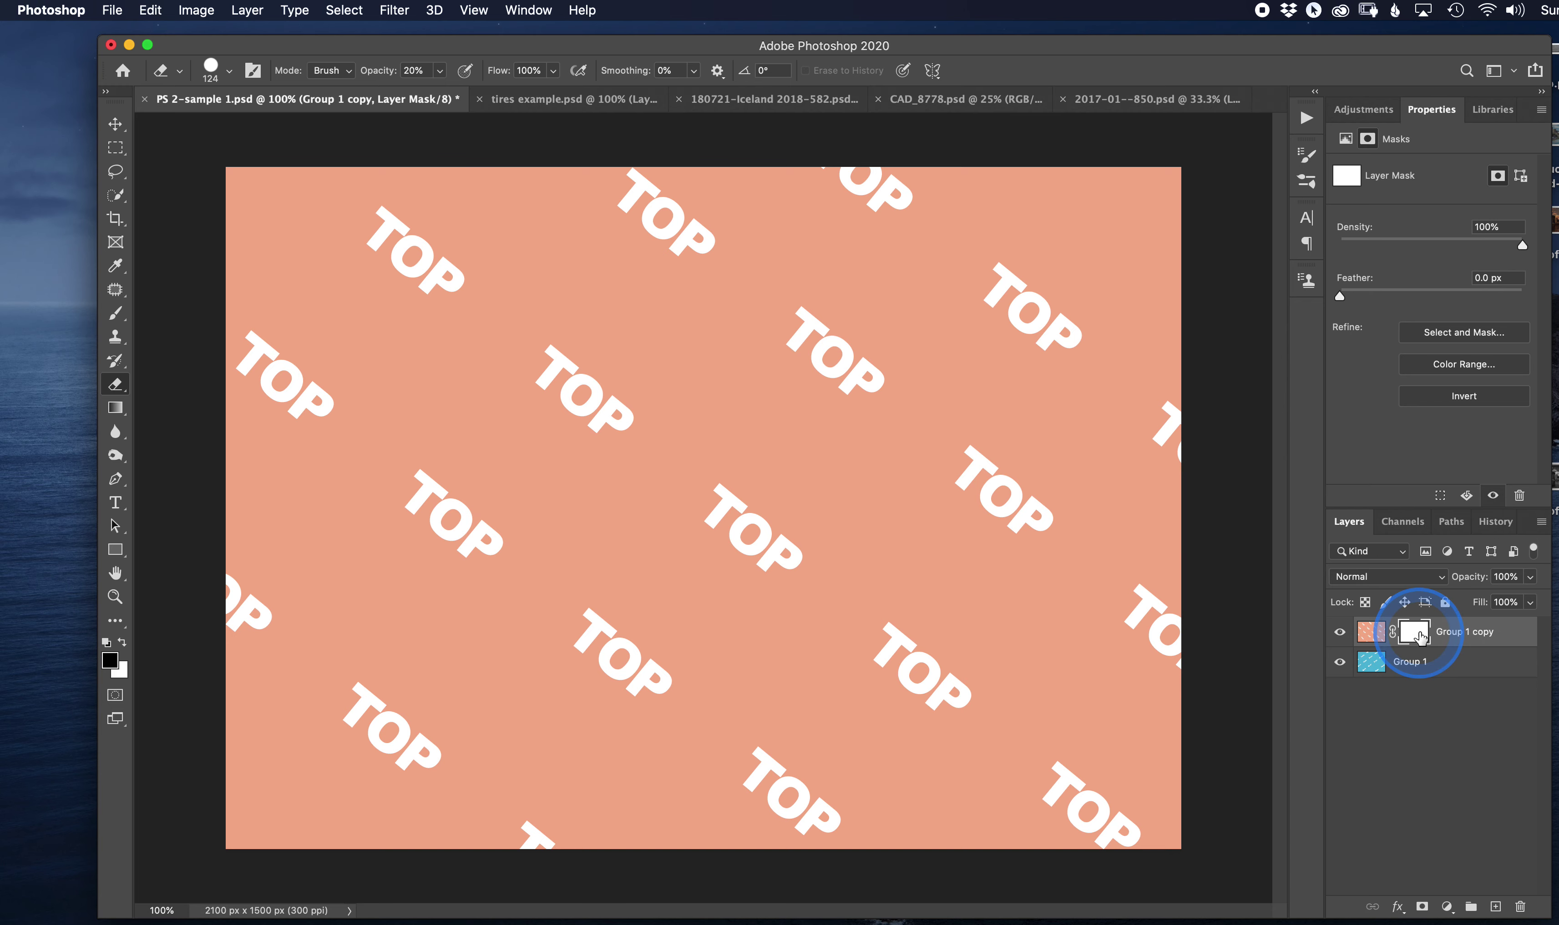
Invert the Group 1 copy mask to black and invert it back to white
{"action": "key", "text": "super+i"}
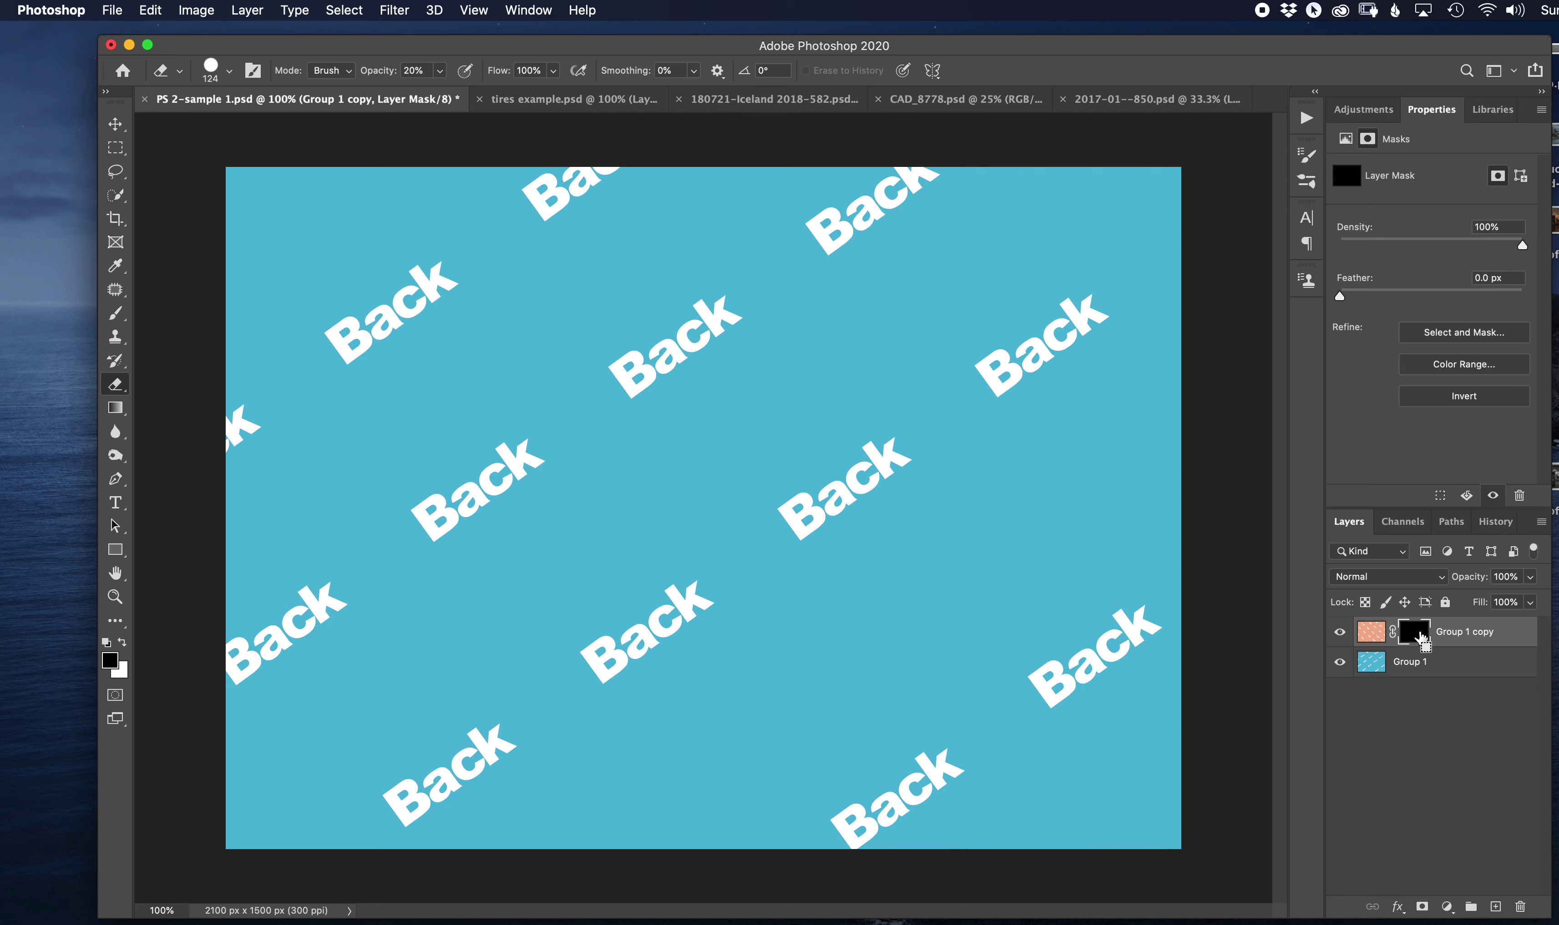
{"action": "left_click", "coordinate": [1418, 633]}
{"action": "left_click", "coordinate": [1338, 630]}
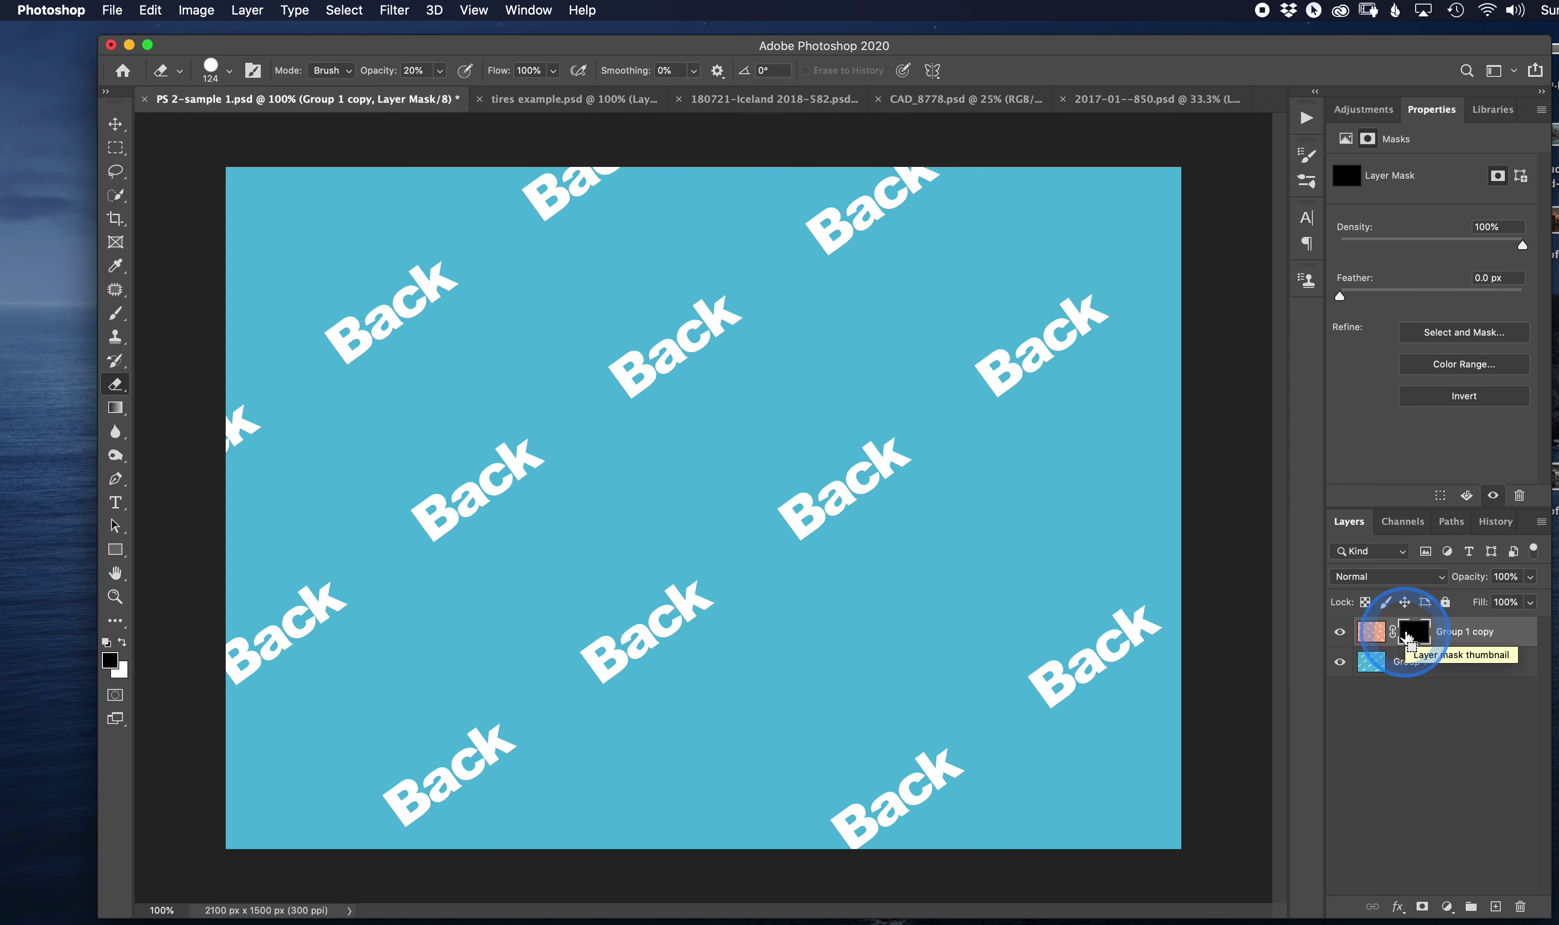
{"action": "key", "text": "super+i"}
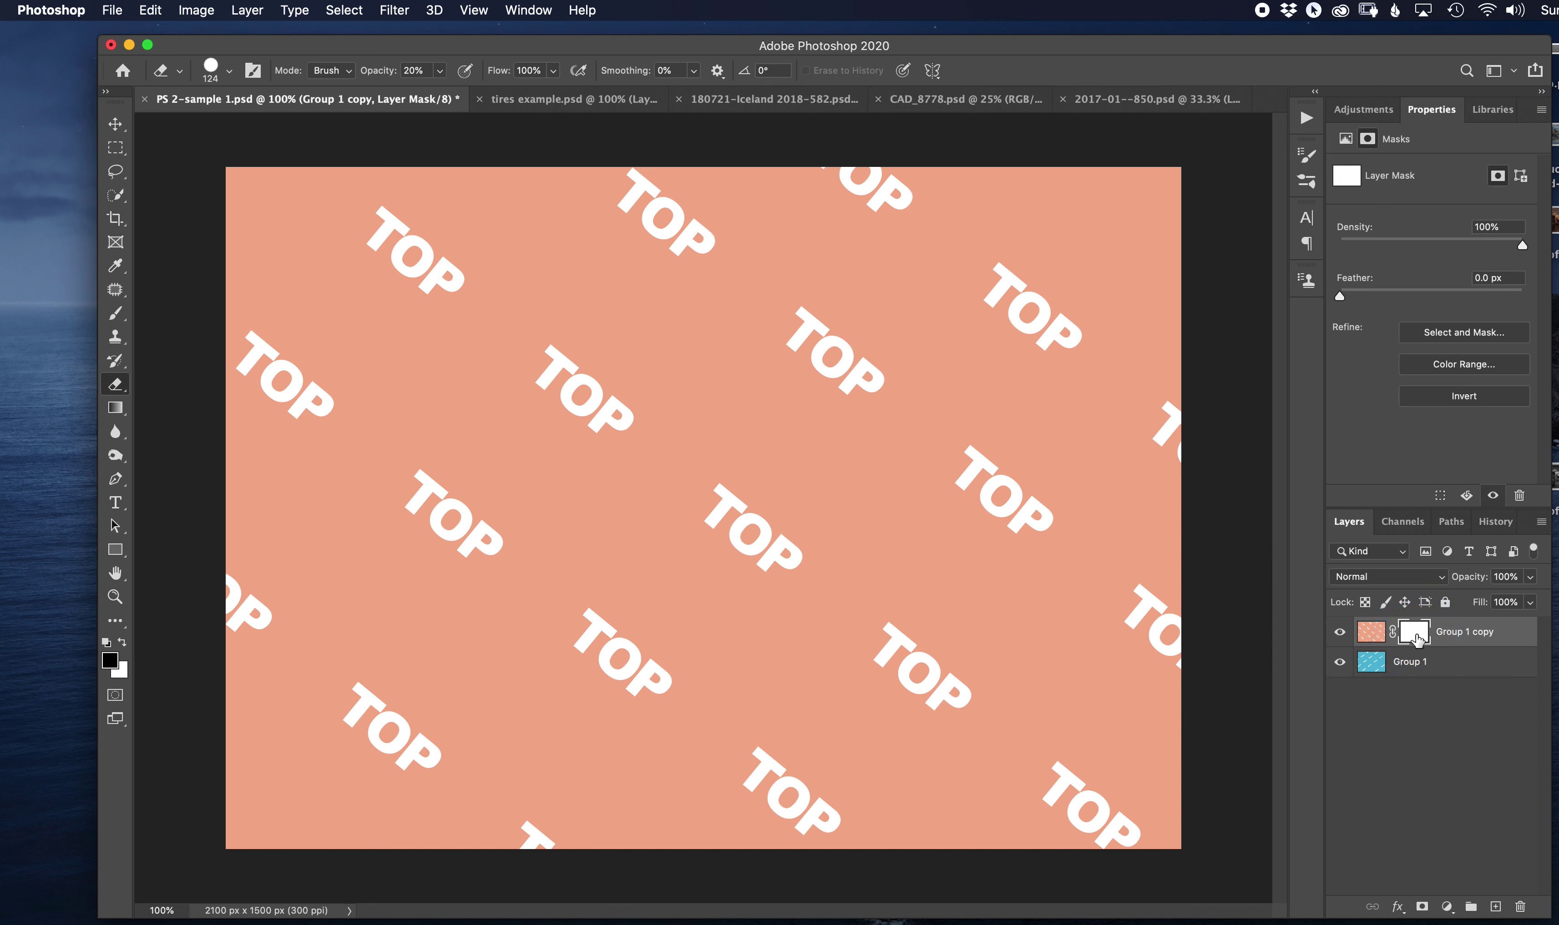
Examine how the properties differ between the Group 1 copy layer's mask and its pixel content
{"action": "left_click", "coordinate": [1417, 638]}
{"action": "left_click", "coordinate": [1364, 108]}
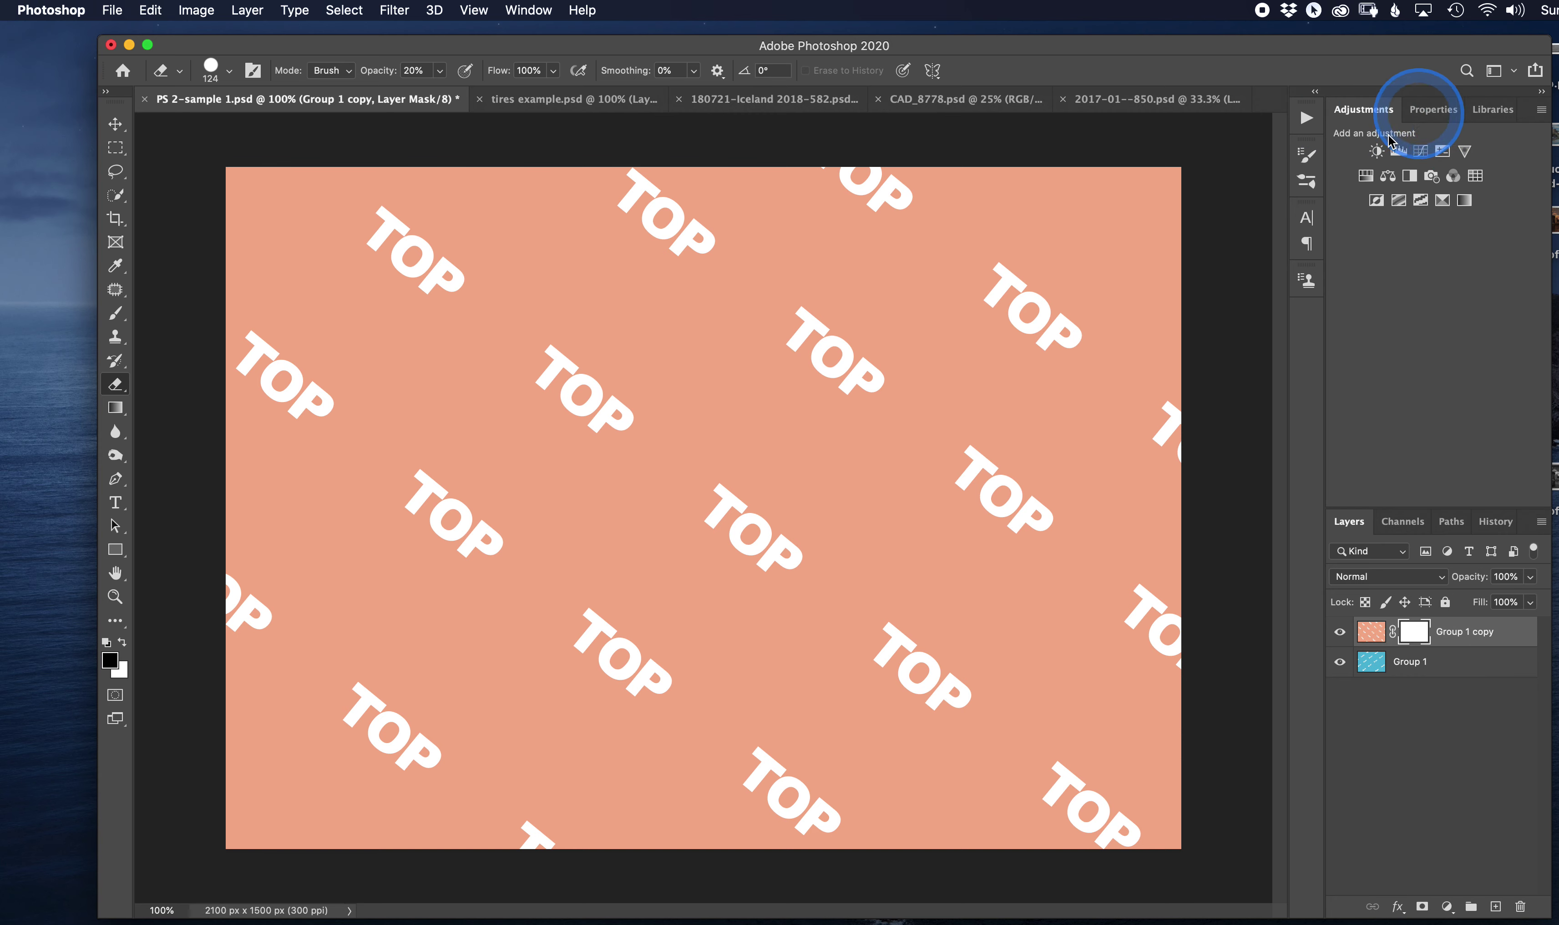
{"action": "left_click", "coordinate": [1436, 116]}
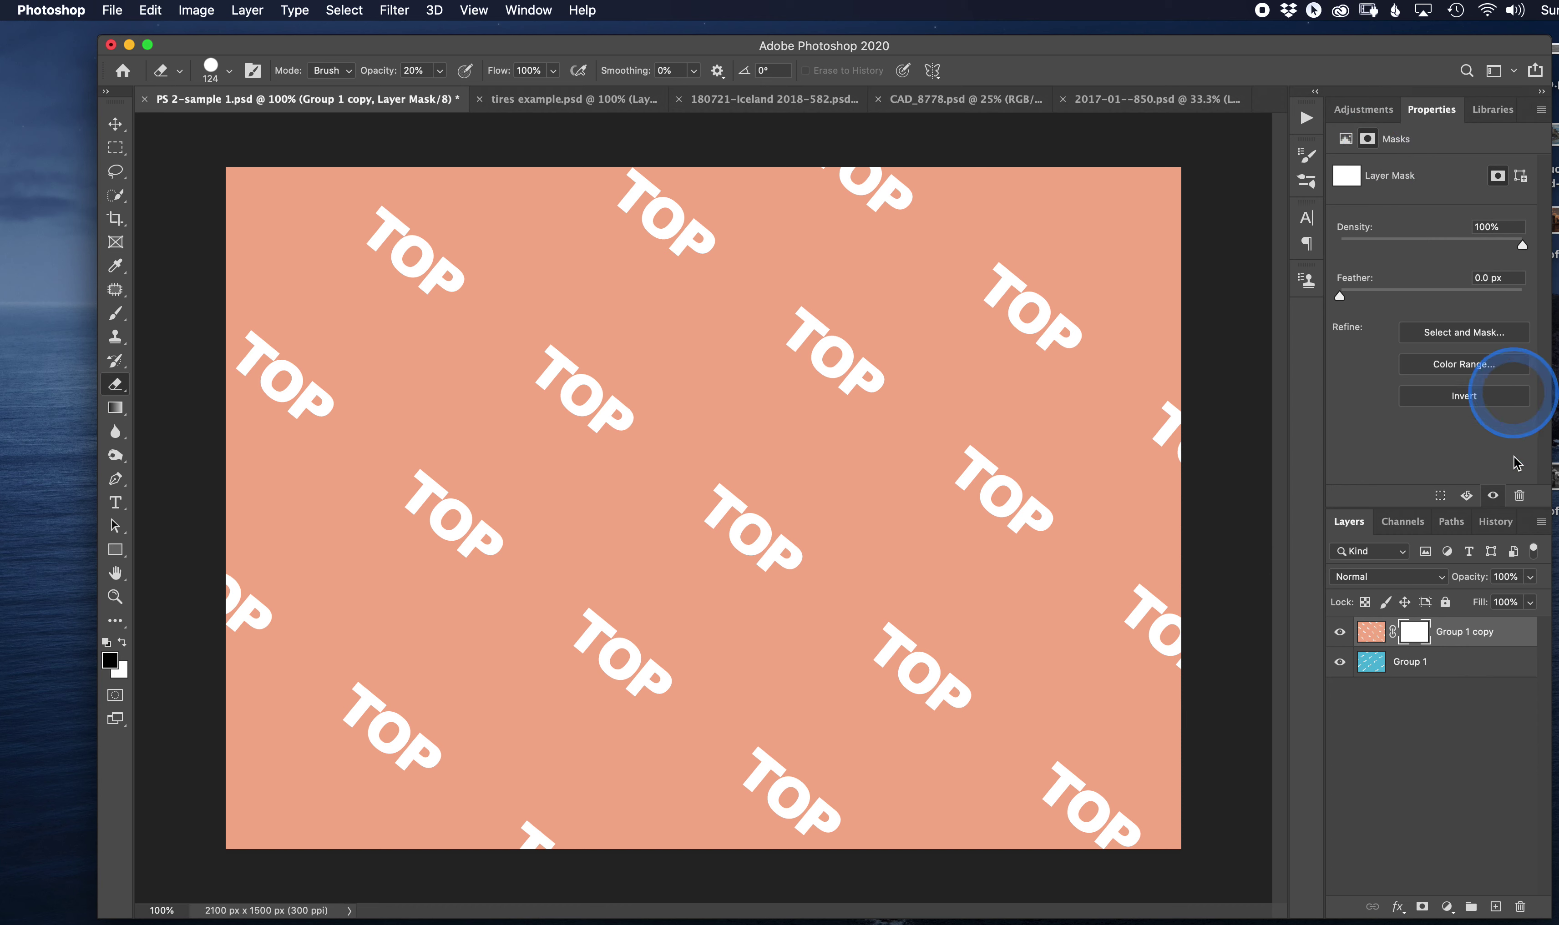
{"action": "left_click", "coordinate": [1371, 631]}
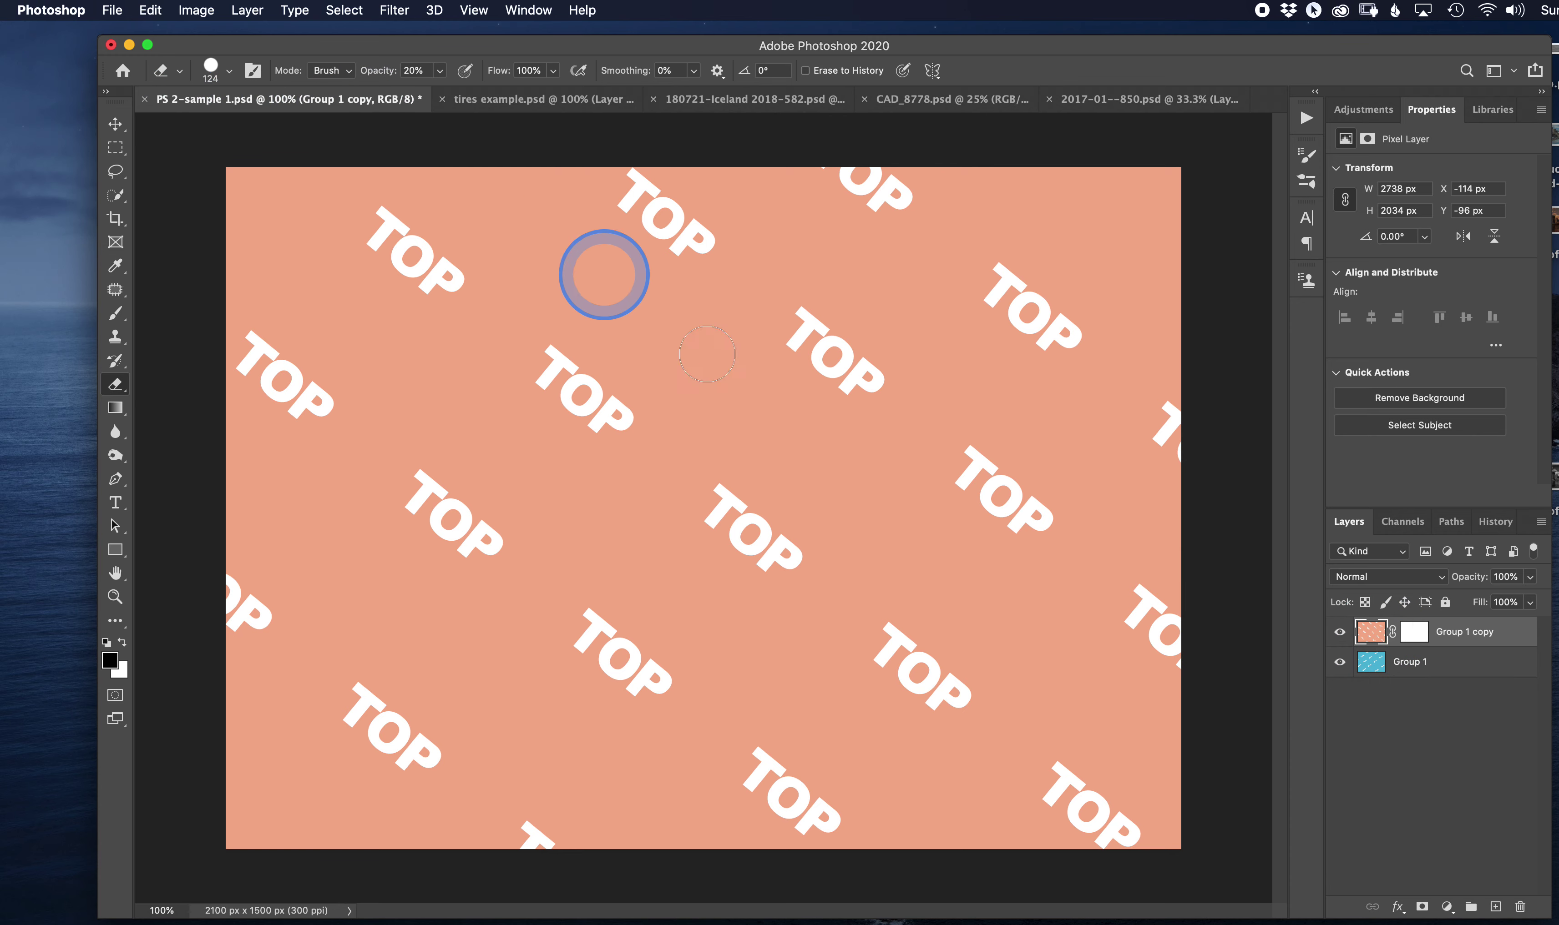
{"action": "left_click", "coordinate": [1414, 634]}
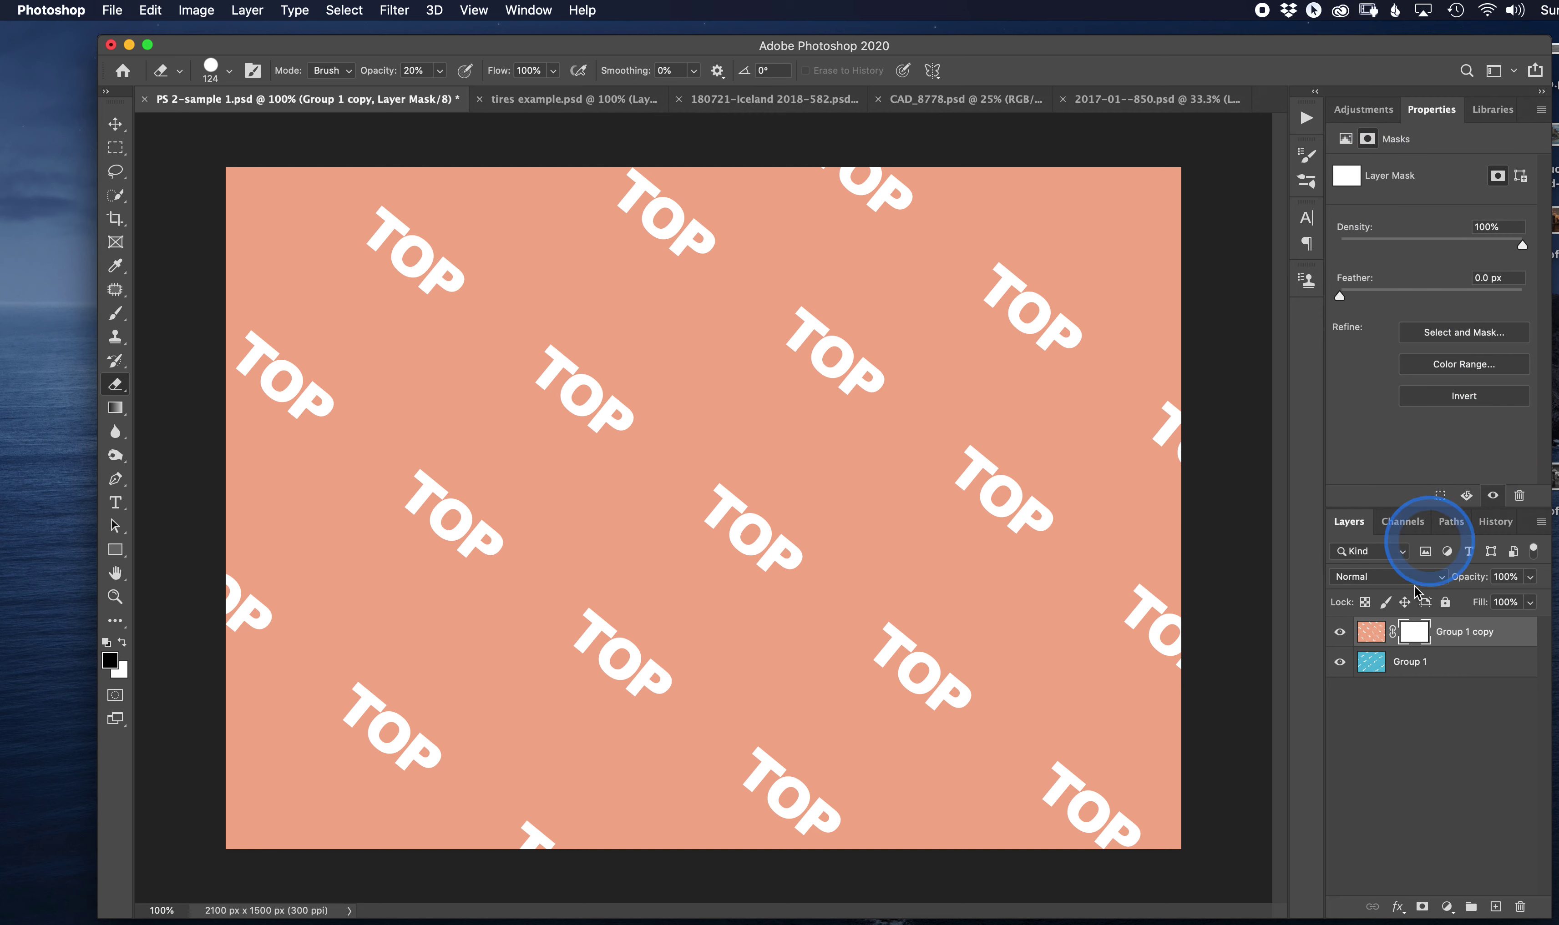
{"action": "left_click", "coordinate": [1370, 632]}
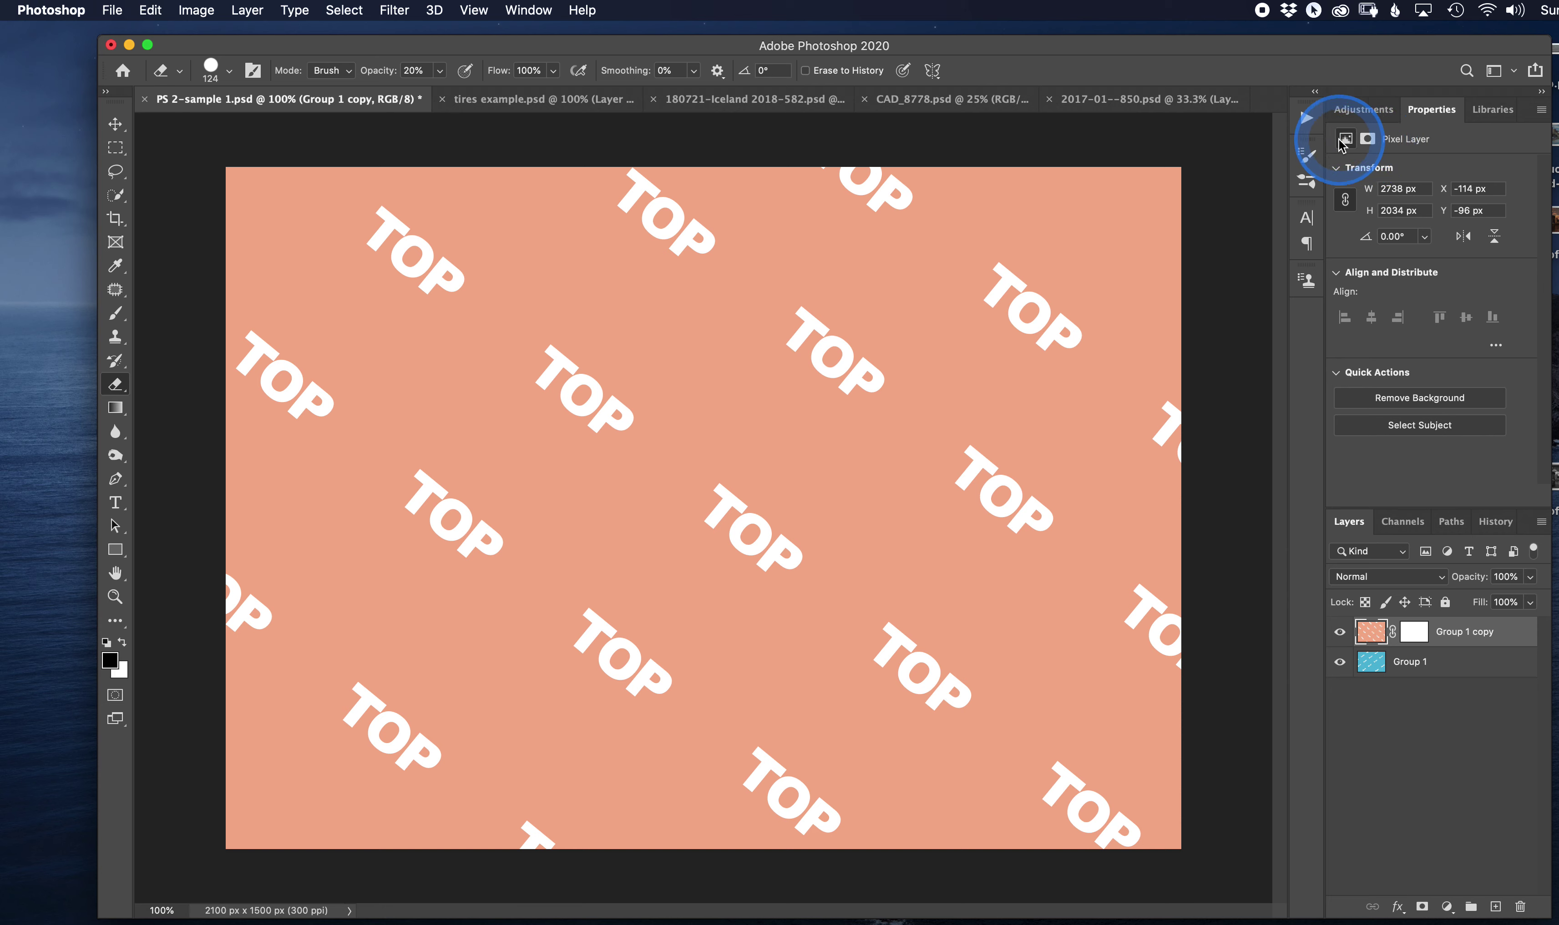
Make the Group 1 copy layer's mask active and set the Brush tool's soft round tip to 1% hardness
{"action": "left_click", "coordinate": [1367, 140]}
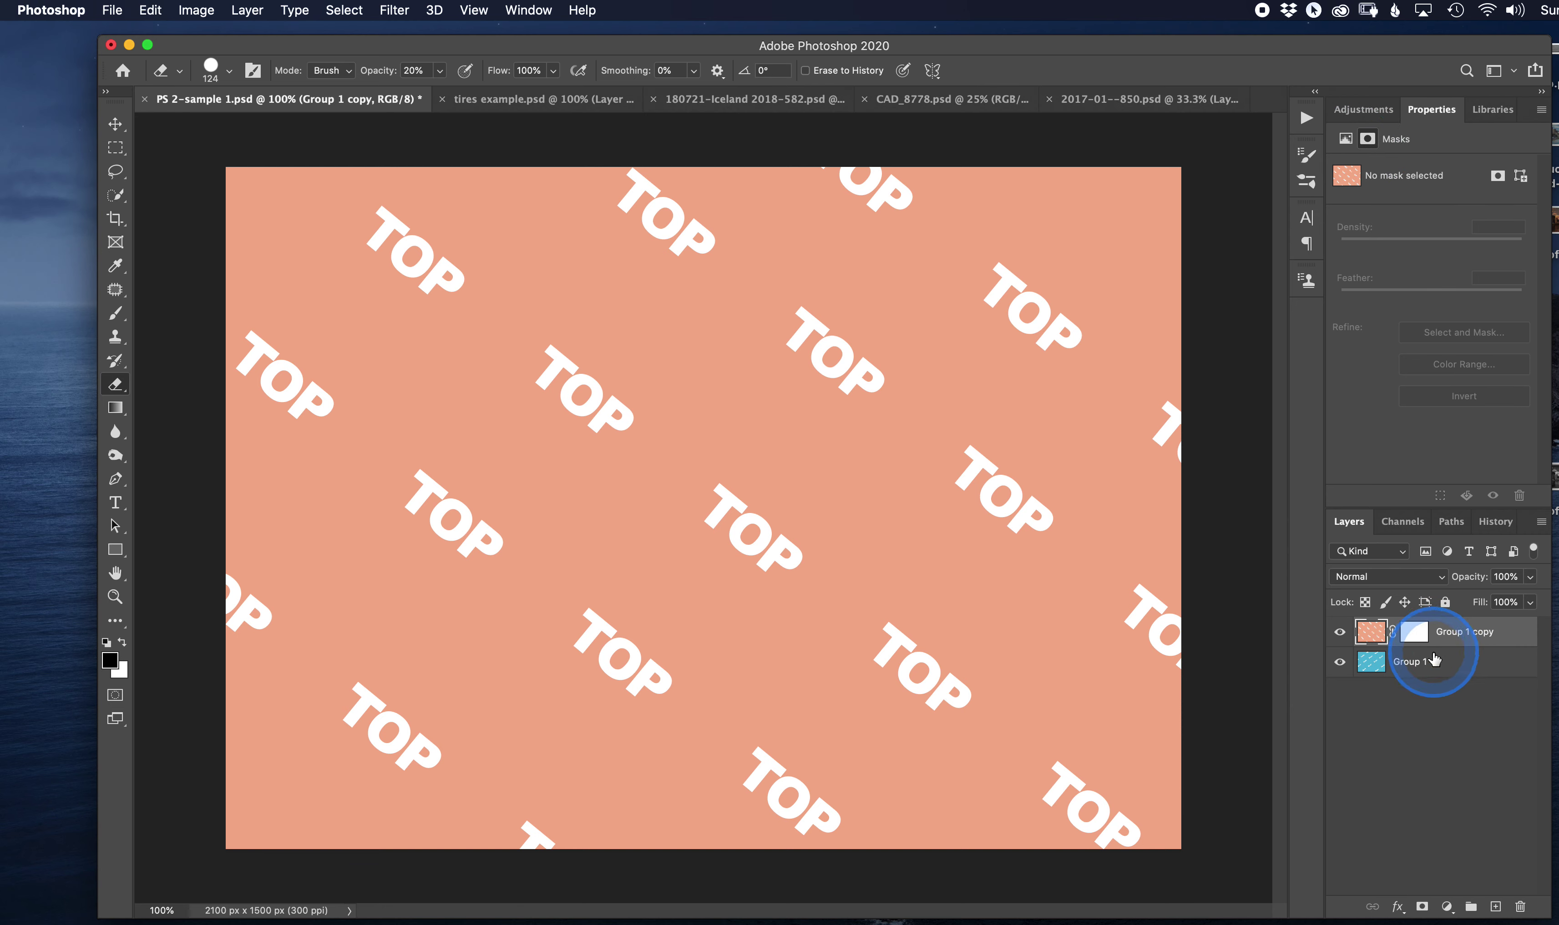
{"action": "left_click", "coordinate": [1498, 178]}
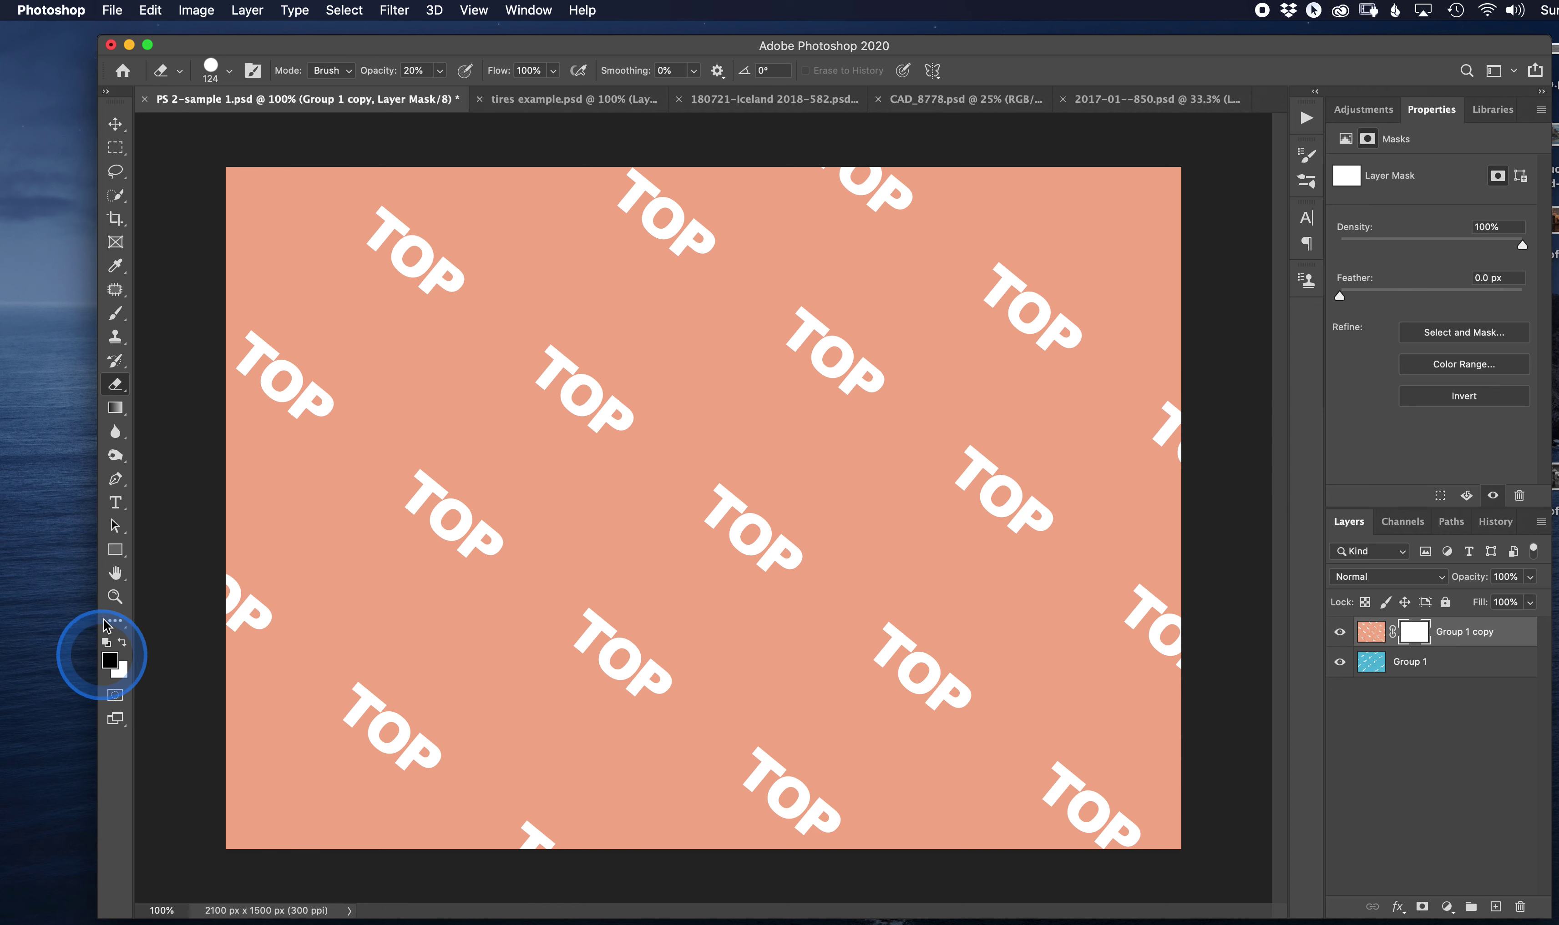
{"action": "left_click", "coordinate": [115, 314]}
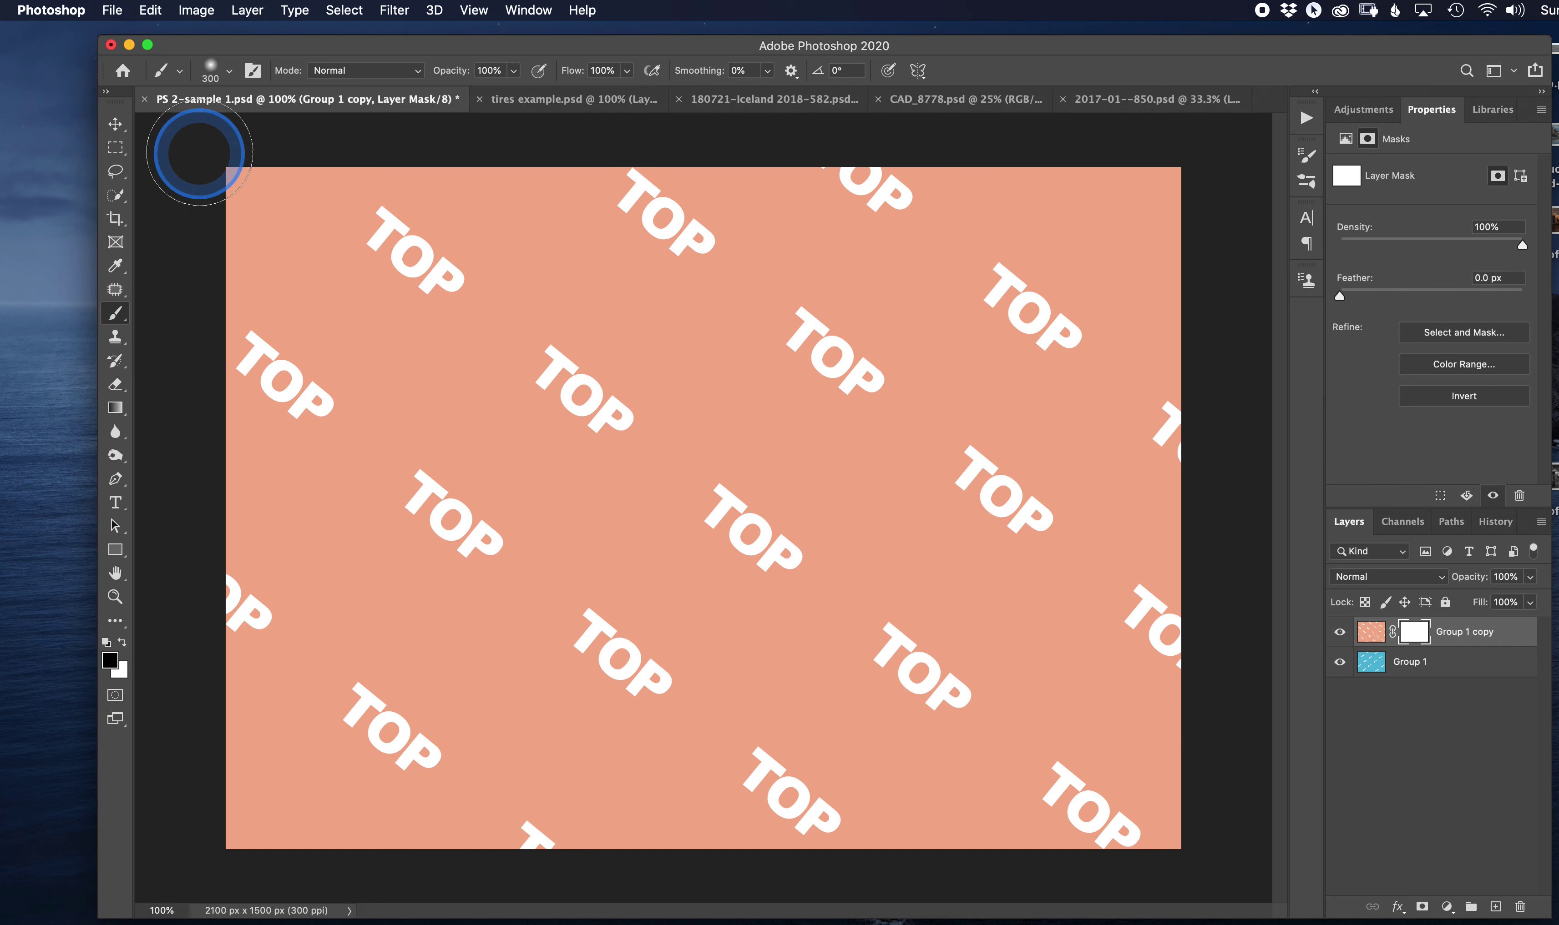
{"action": "left_click", "coordinate": [216, 77]}
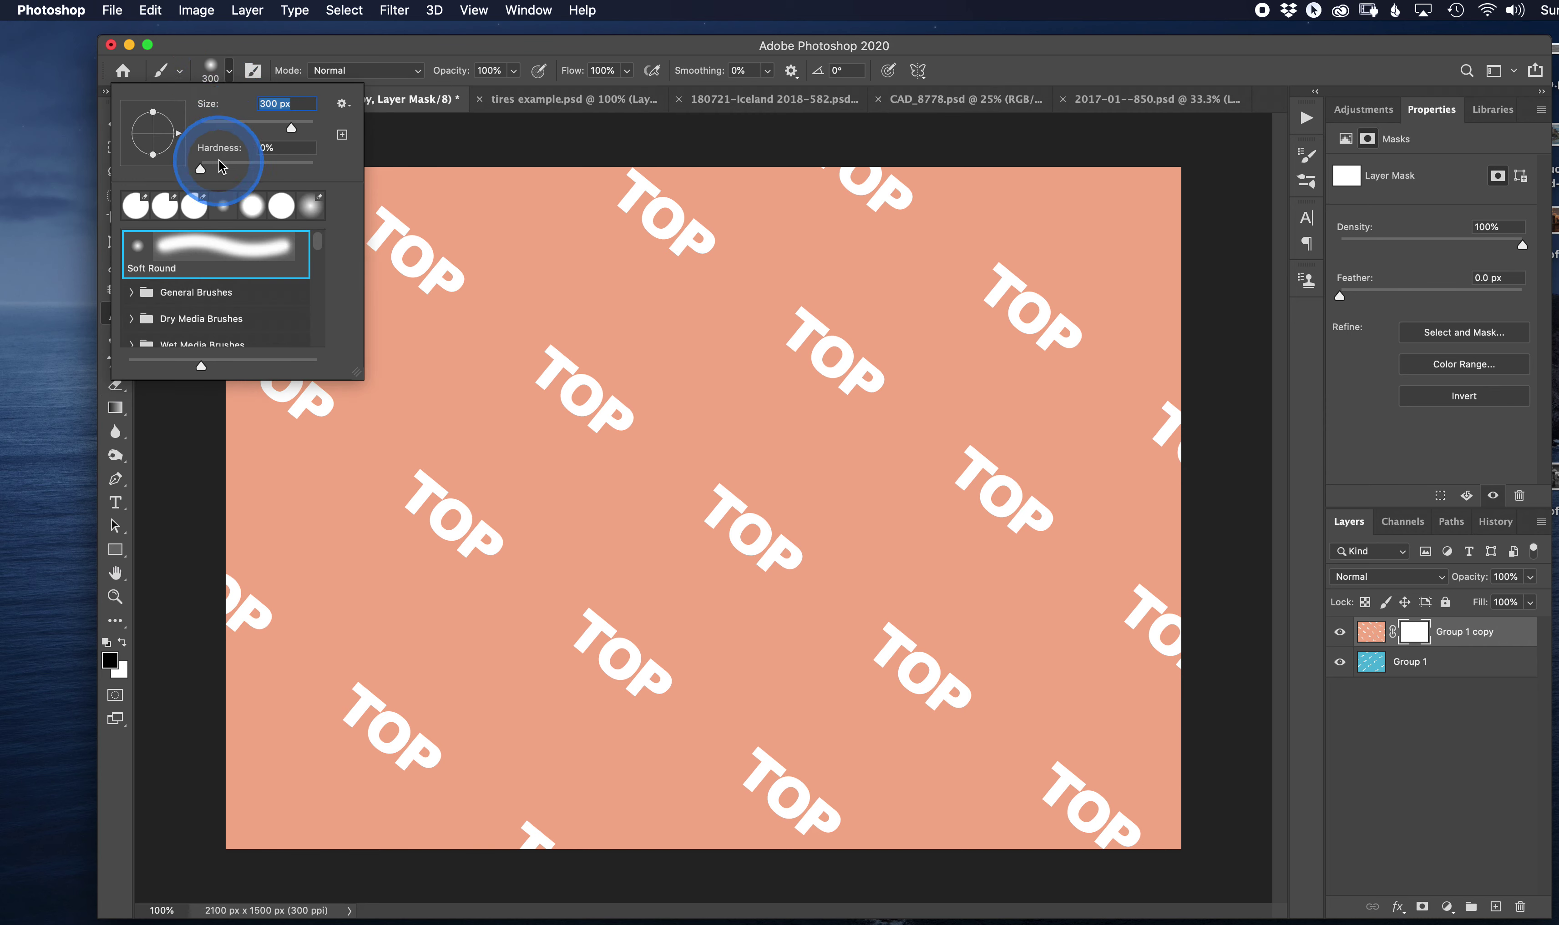
{"action": "left_click", "coordinate": [201, 168]}
{"action": "left_click_drag", "start_coordinate": [202, 172], "coordinate": [201, 170]}
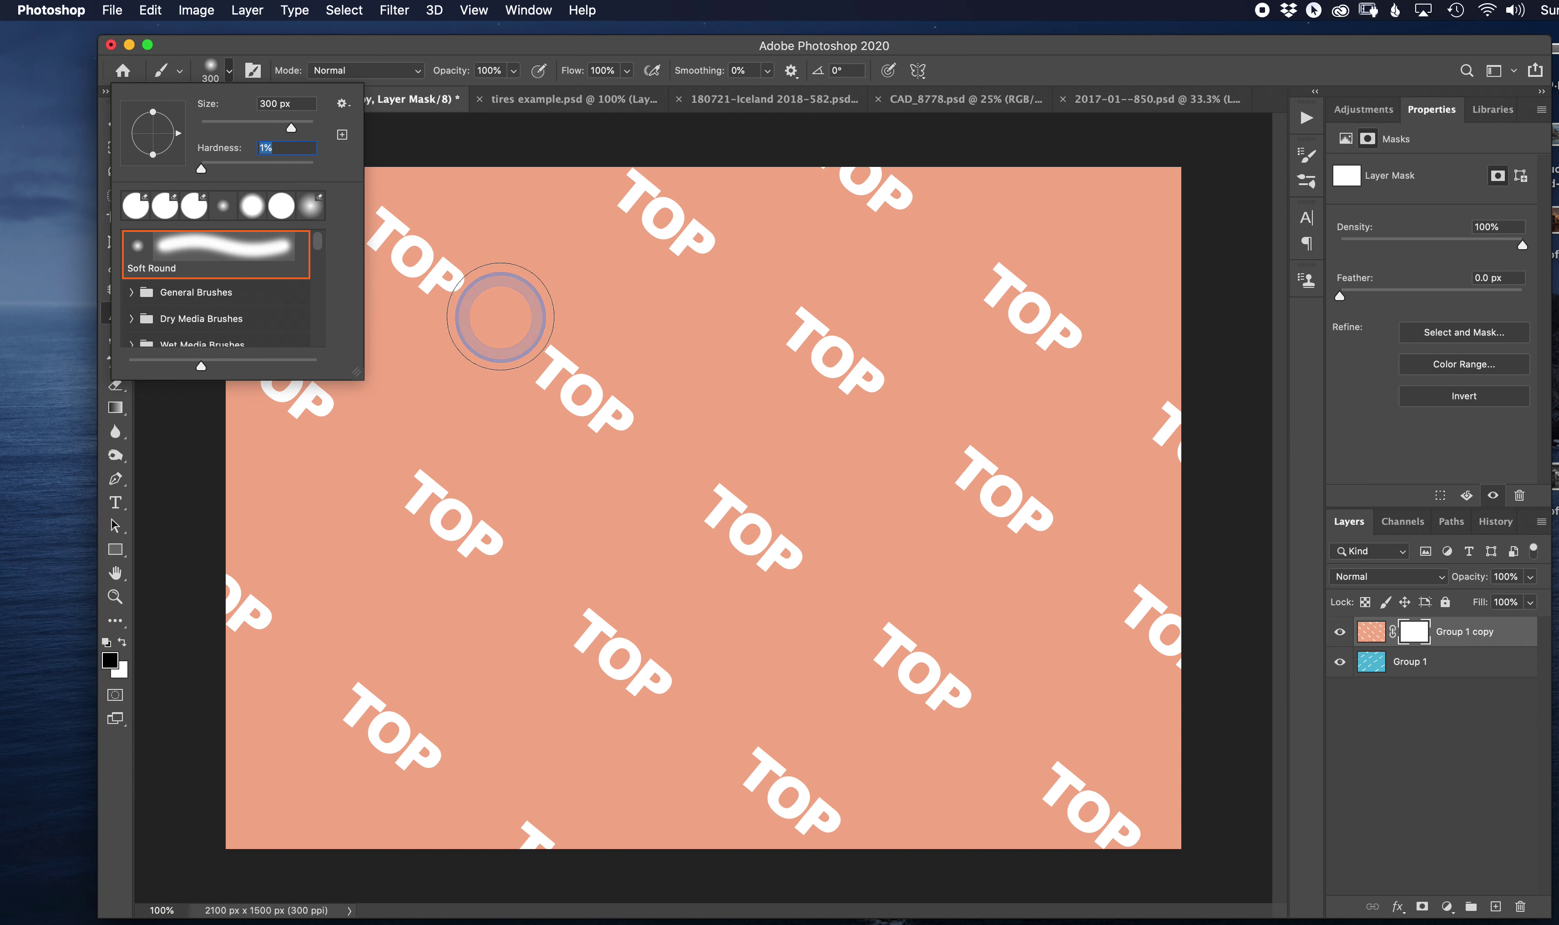
{"action": "left_click", "coordinate": [508, 320]}
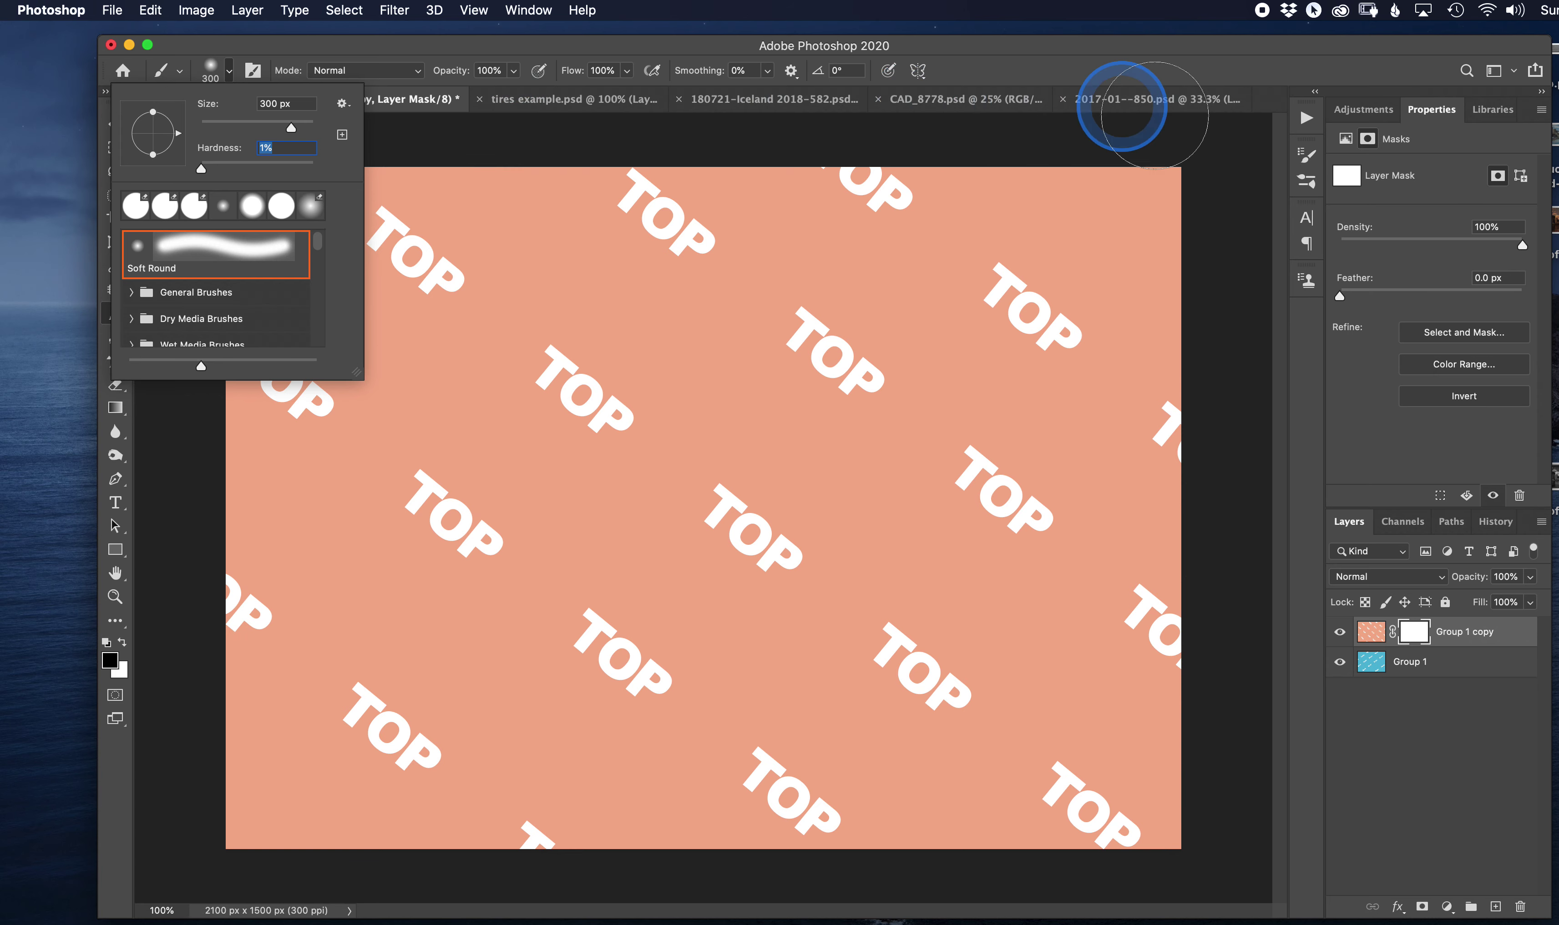
{"action": "left_click", "coordinate": [1221, 506]}
Reduce the brush size to 125 px and paint a soft black stroke across the upper middle of the mask
{"action": "key", "text": "bracketleft"}
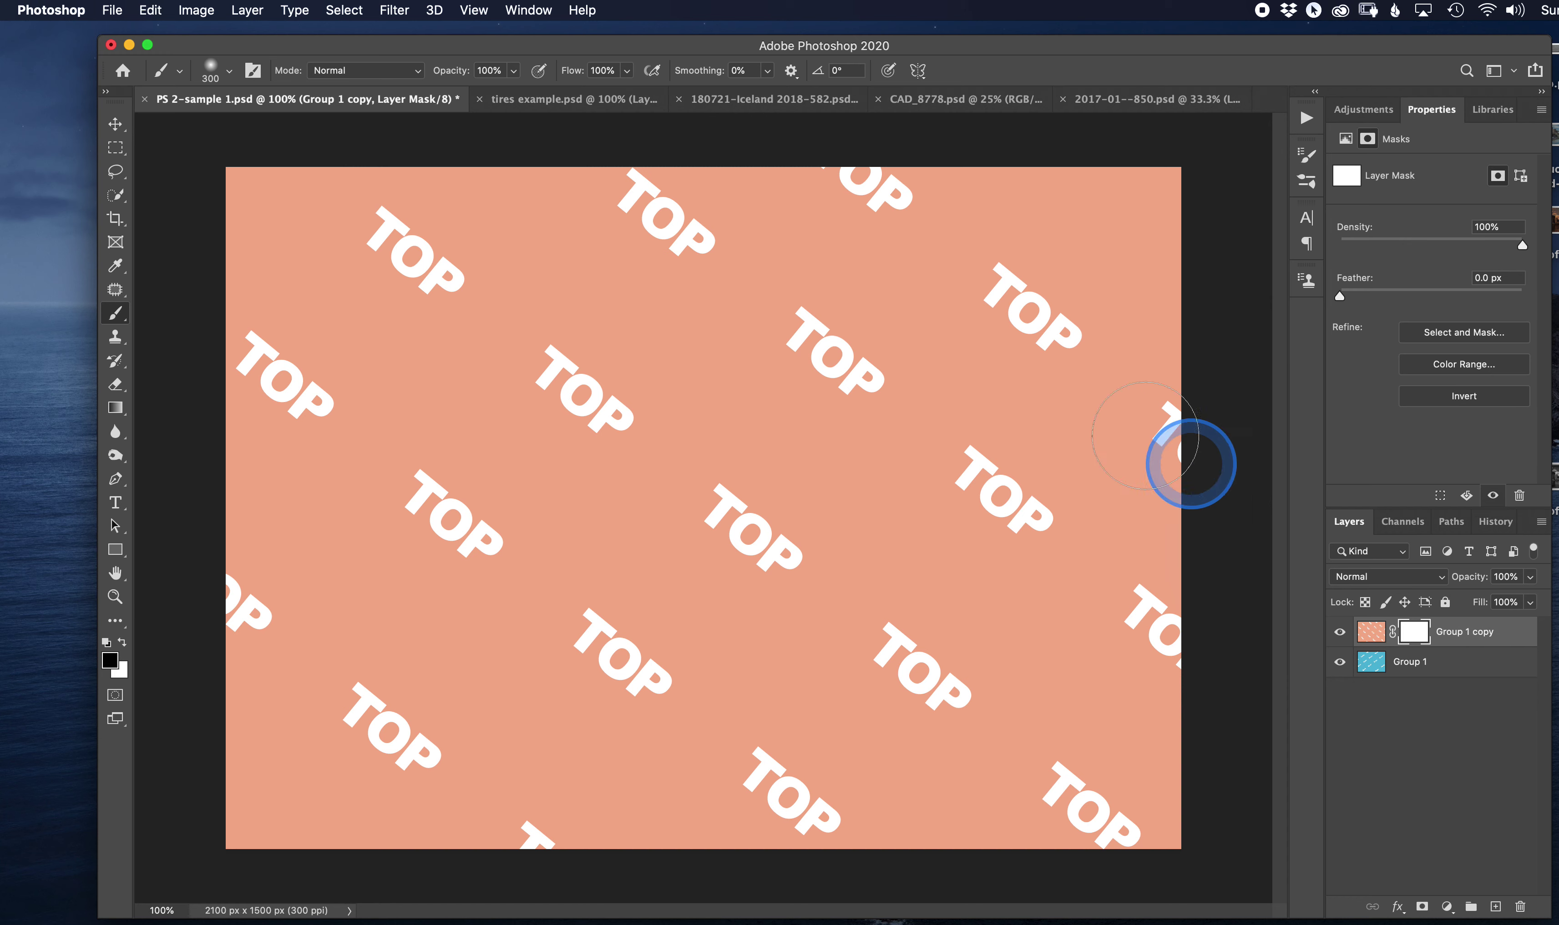
{"action": "key", "text": "bracketleft"}
{"action": "key", "text": "bracketleft"}
{"action": "key", "text": "bracketleft"}
{"action": "key", "text": "bracketleft"}
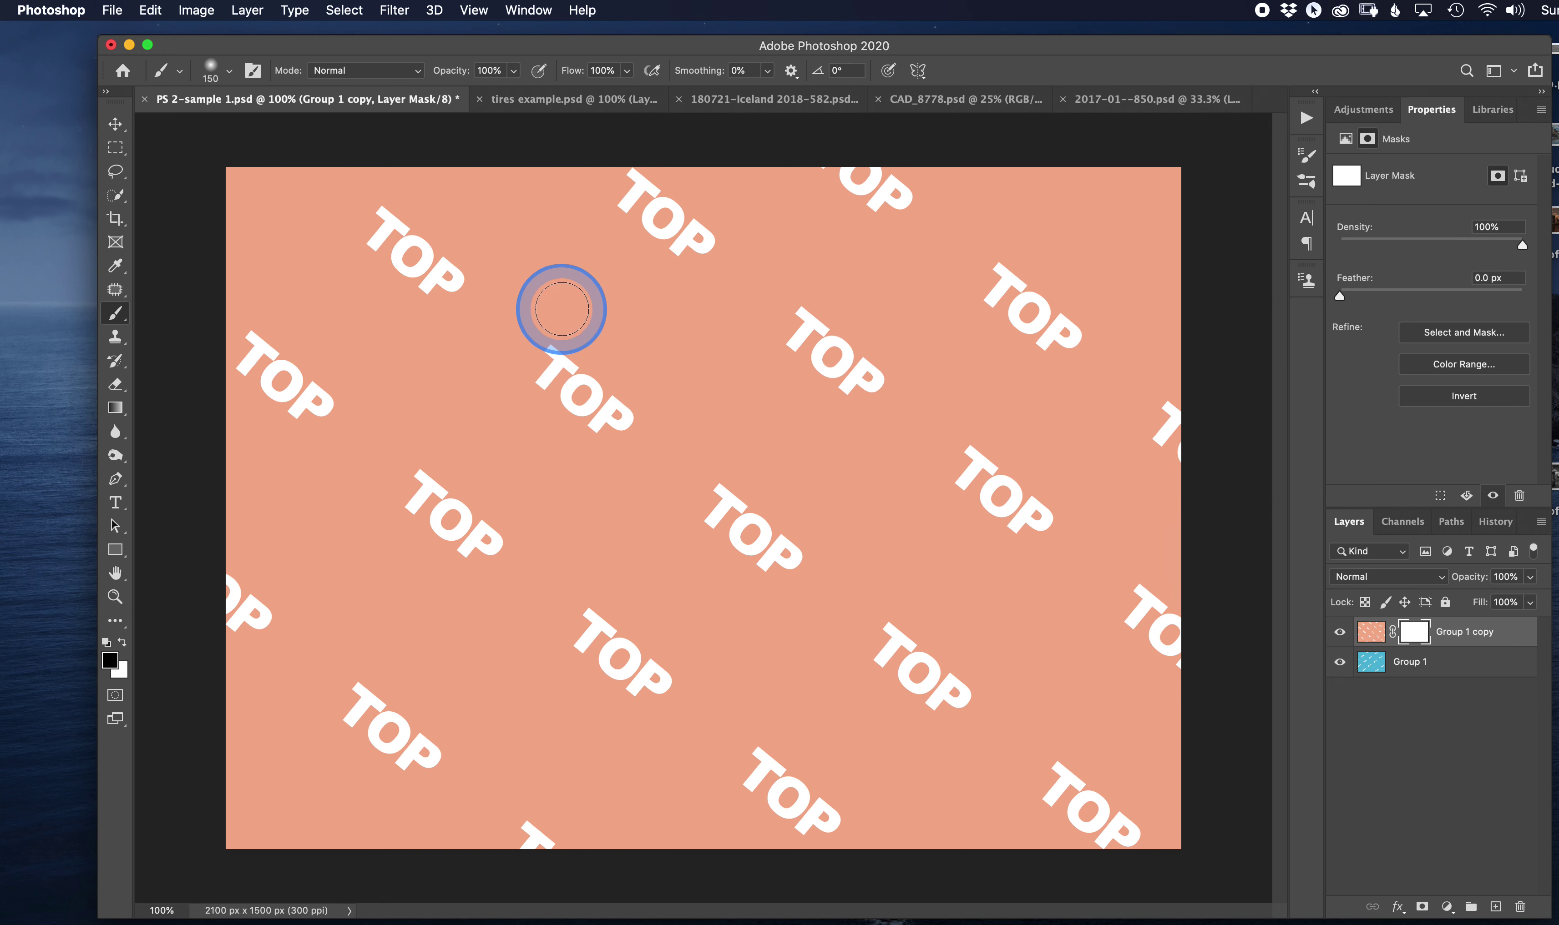
{"action": "mouse_move", "coordinate": [490, 347]}
{"action": "left_mouse_down"}
{"action": "mouse_move", "coordinate": [674, 318]}
{"action": "mouse_move", "coordinate": [883, 332]}
{"action": "left_mouse_up"}
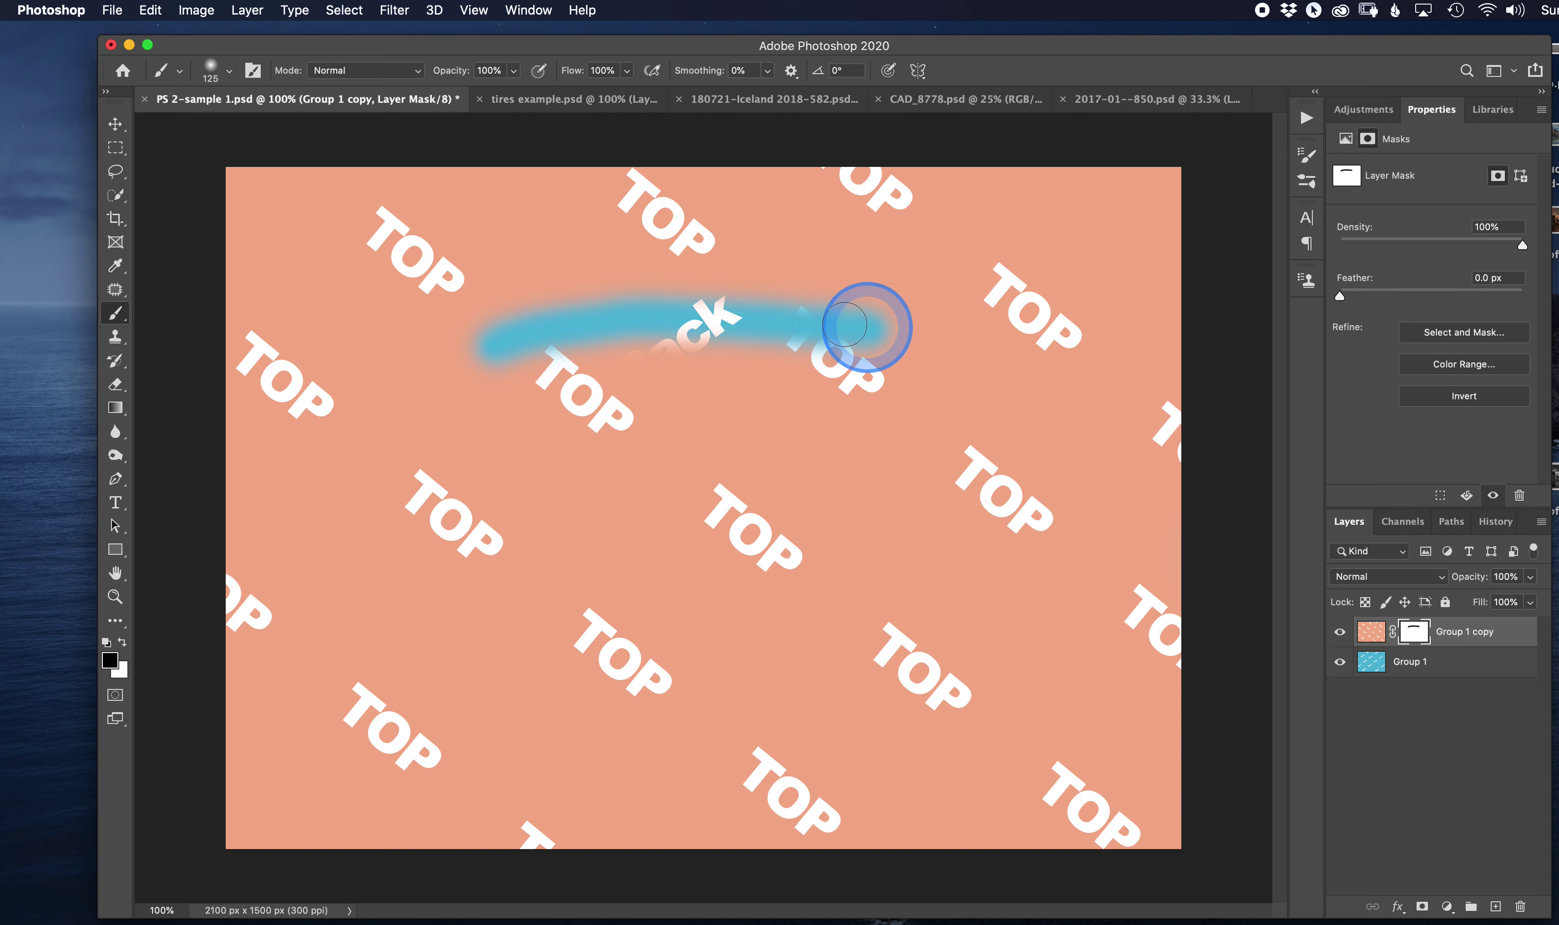
Give the brush a hard edge and paint a thicker black band over the soft stroke on the mask
{"action": "left_click", "coordinate": [229, 71]}
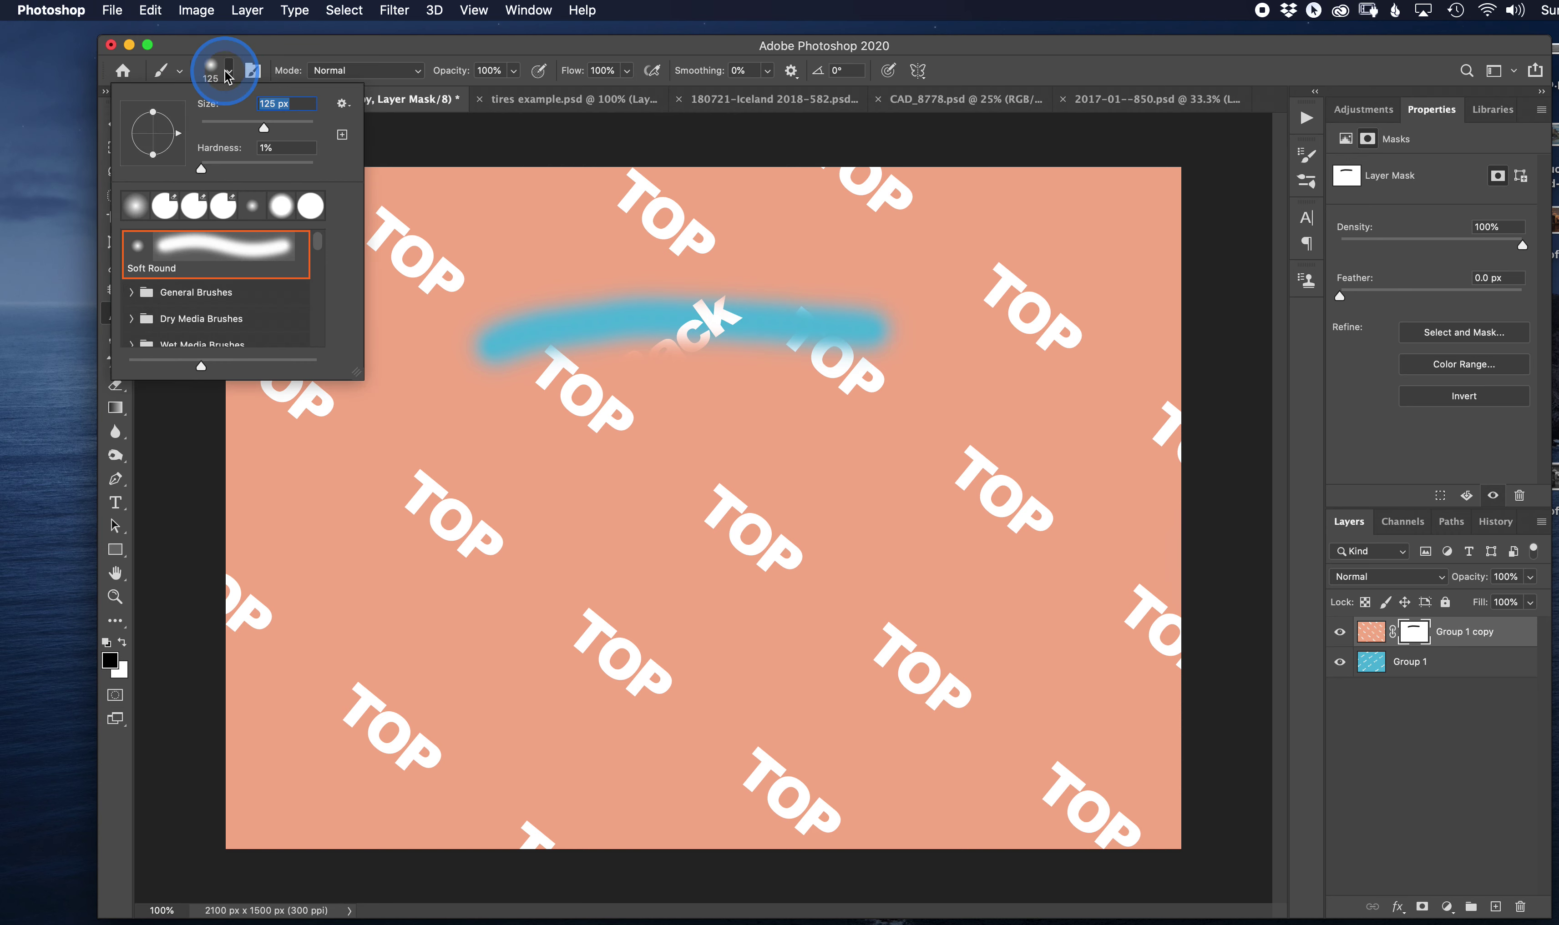
{"action": "left_click_drag", "start_coordinate": [201, 171], "coordinate": [199, 170]}
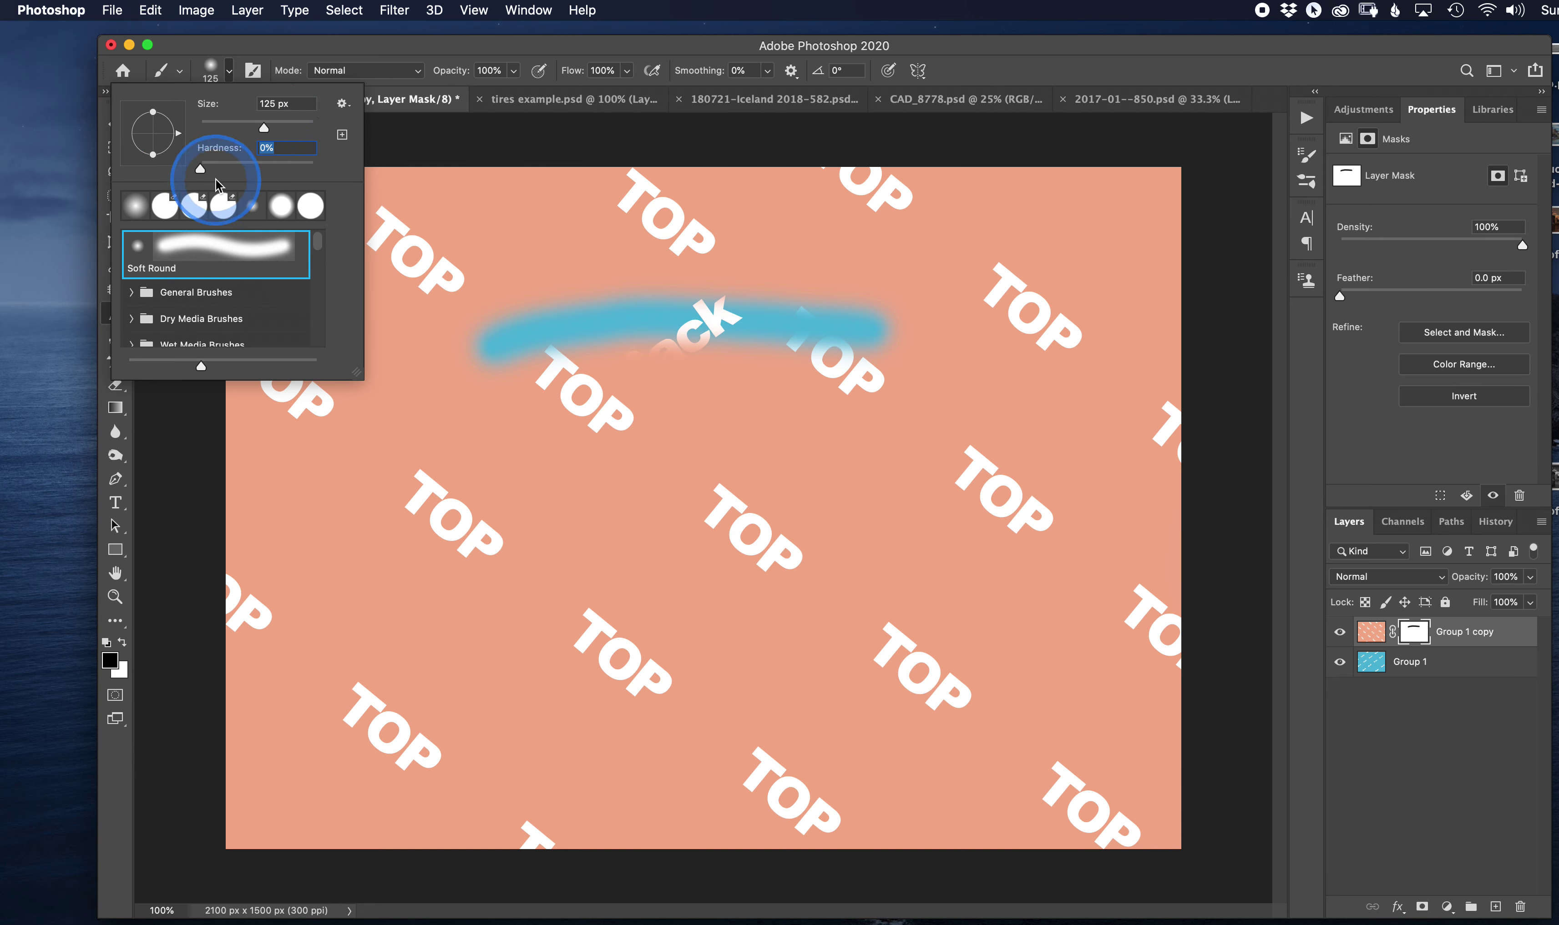
{"action": "mouse_move", "coordinate": [201, 171]}
{"action": "left_mouse_down"}
{"action": "mouse_move", "coordinate": [348, 174]}
{"action": "mouse_move", "coordinate": [588, 285]}
{"action": "mouse_move", "coordinate": [515, 335]}
{"action": "mouse_move", "coordinate": [592, 313]}
{"action": "mouse_move", "coordinate": [866, 327]}
{"action": "mouse_move", "coordinate": [601, 309]}
{"action": "mouse_move", "coordinate": [498, 323]}
{"action": "mouse_move", "coordinate": [546, 293]}
{"action": "mouse_move", "coordinate": [794, 286]}
{"action": "mouse_move", "coordinate": [887, 302]}
{"action": "mouse_move", "coordinate": [812, 327]}
{"action": "left_mouse_up"}
{"action": "left_click", "coordinate": [501, 341]}
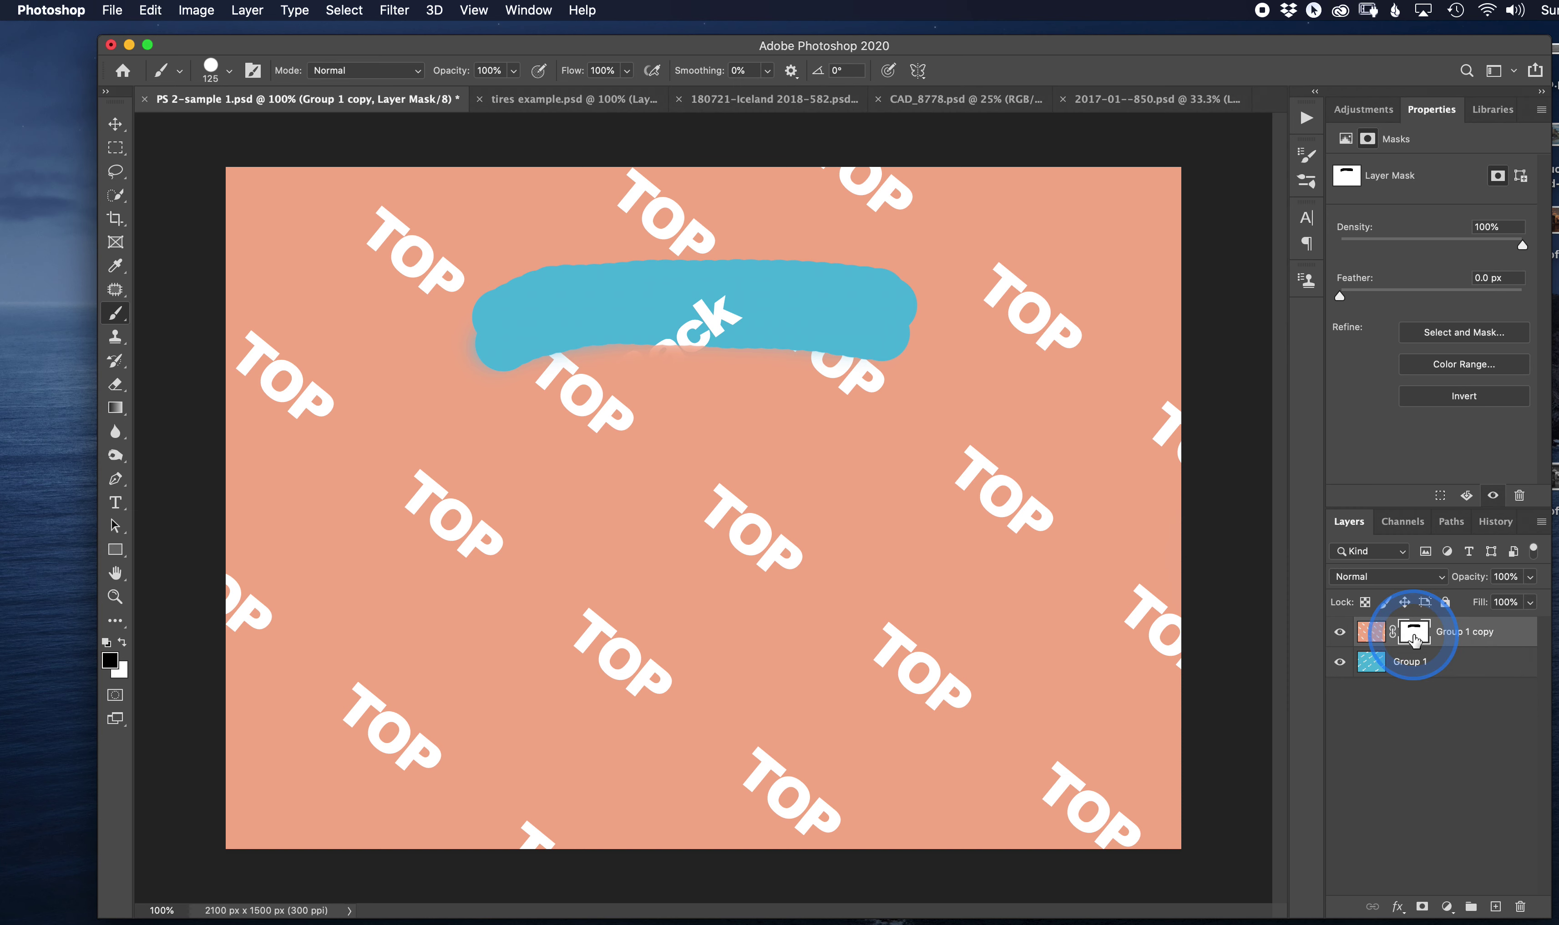
View the Group 1 copy mask on its own, and compare the image with the mask disabled and enabled
{"action": "left_click", "coordinate": [1415, 640], "text": "alt"}
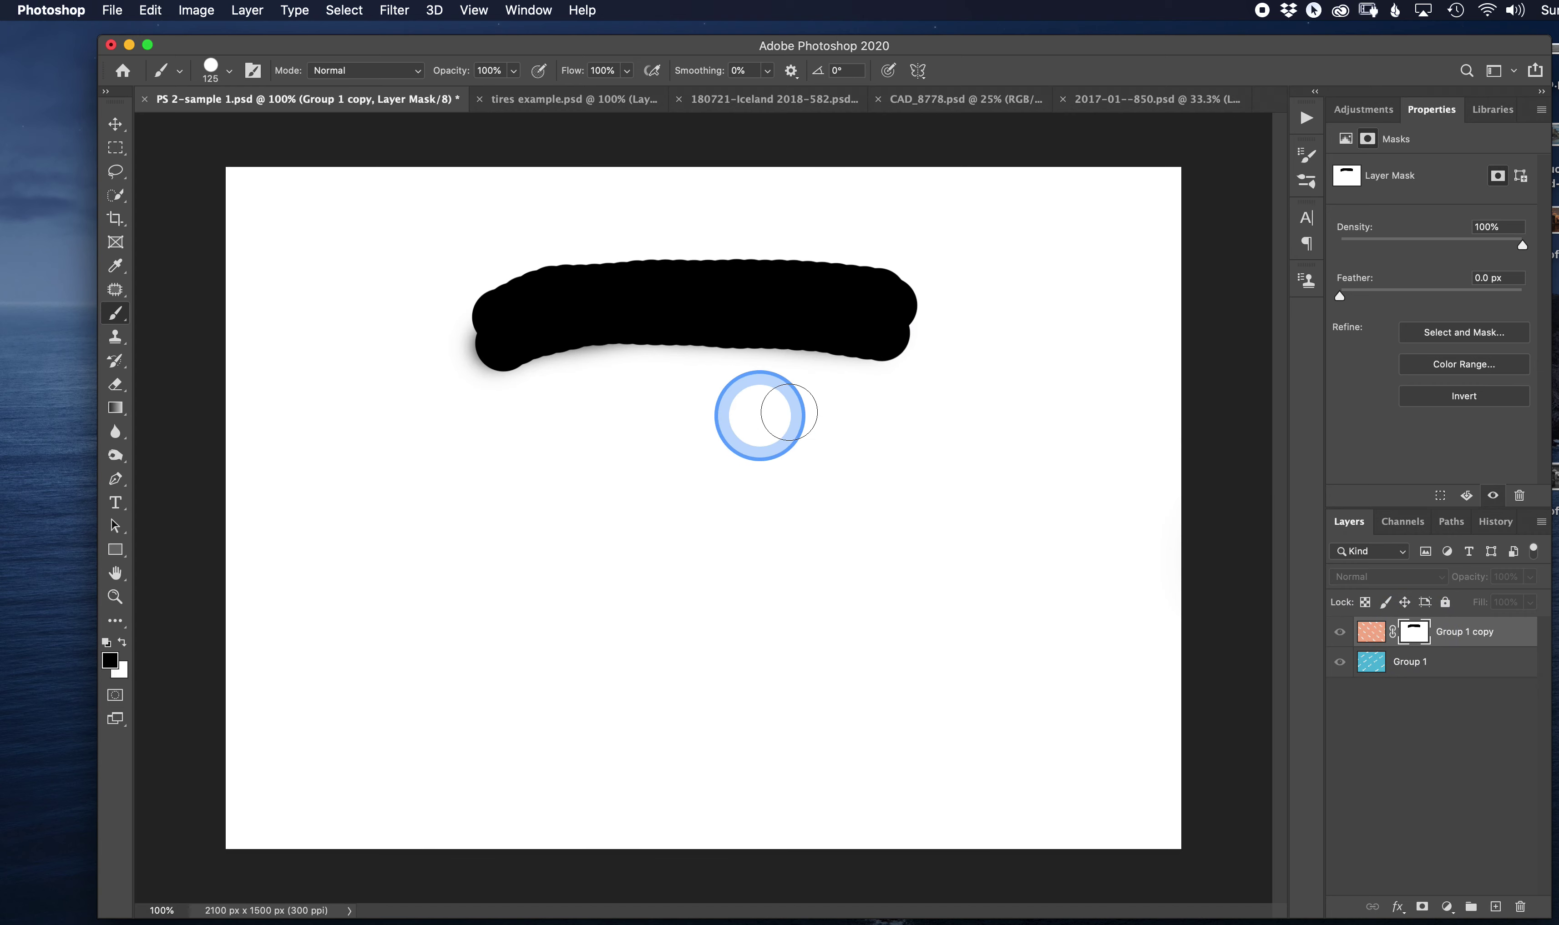
{"action": "left_click", "coordinate": [1421, 638], "text": "alt"}
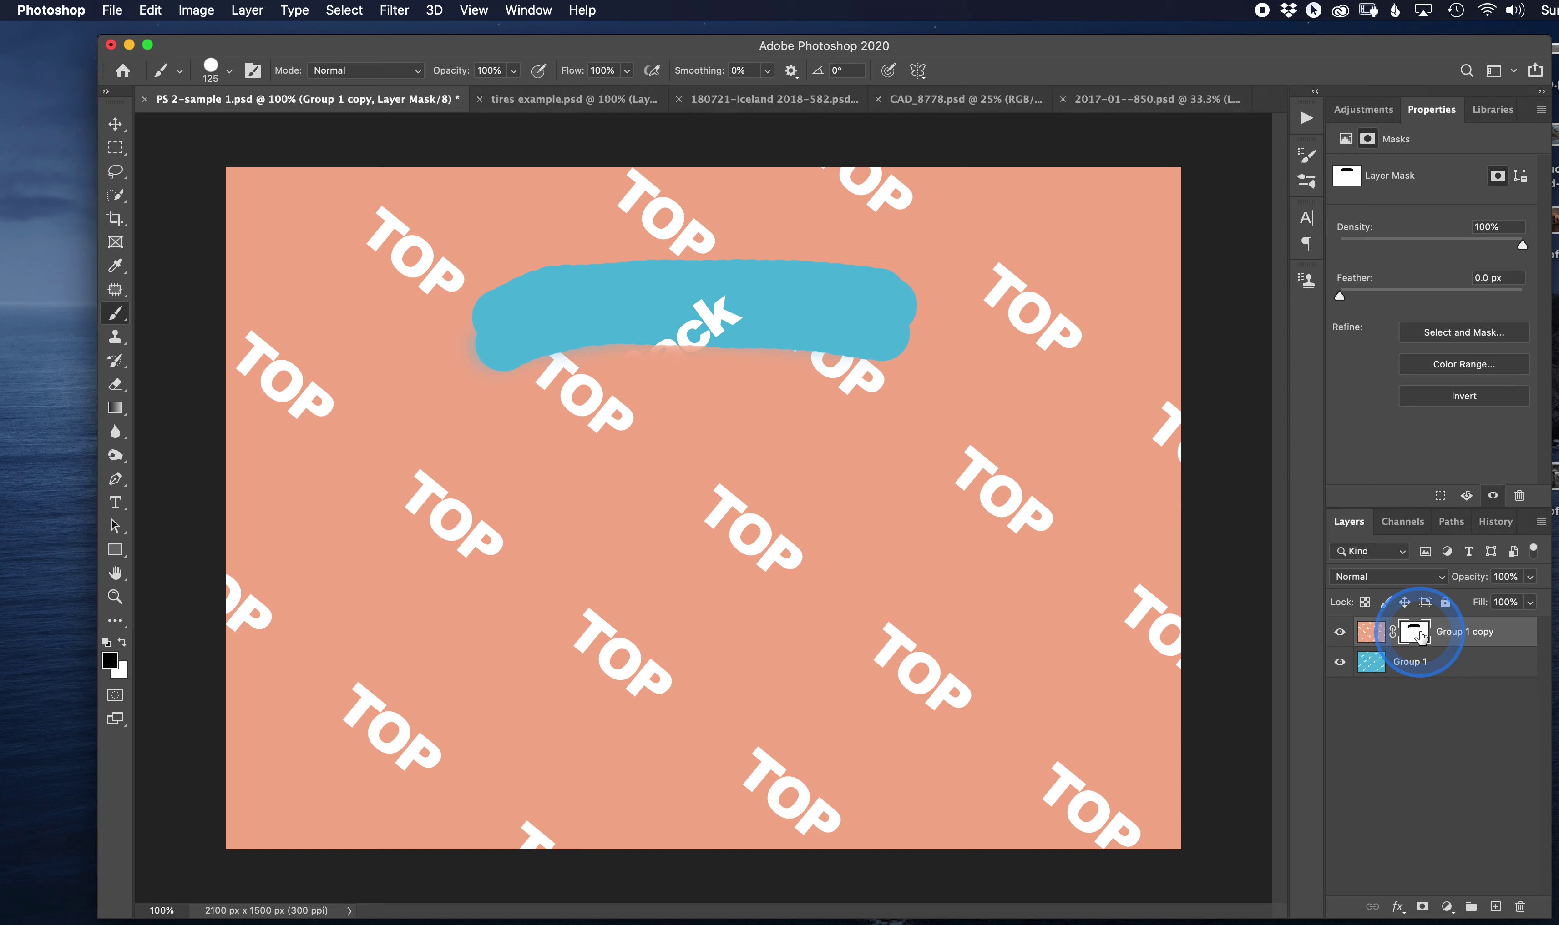
{"action": "left_click", "coordinate": [1421, 638], "text": "shift"}
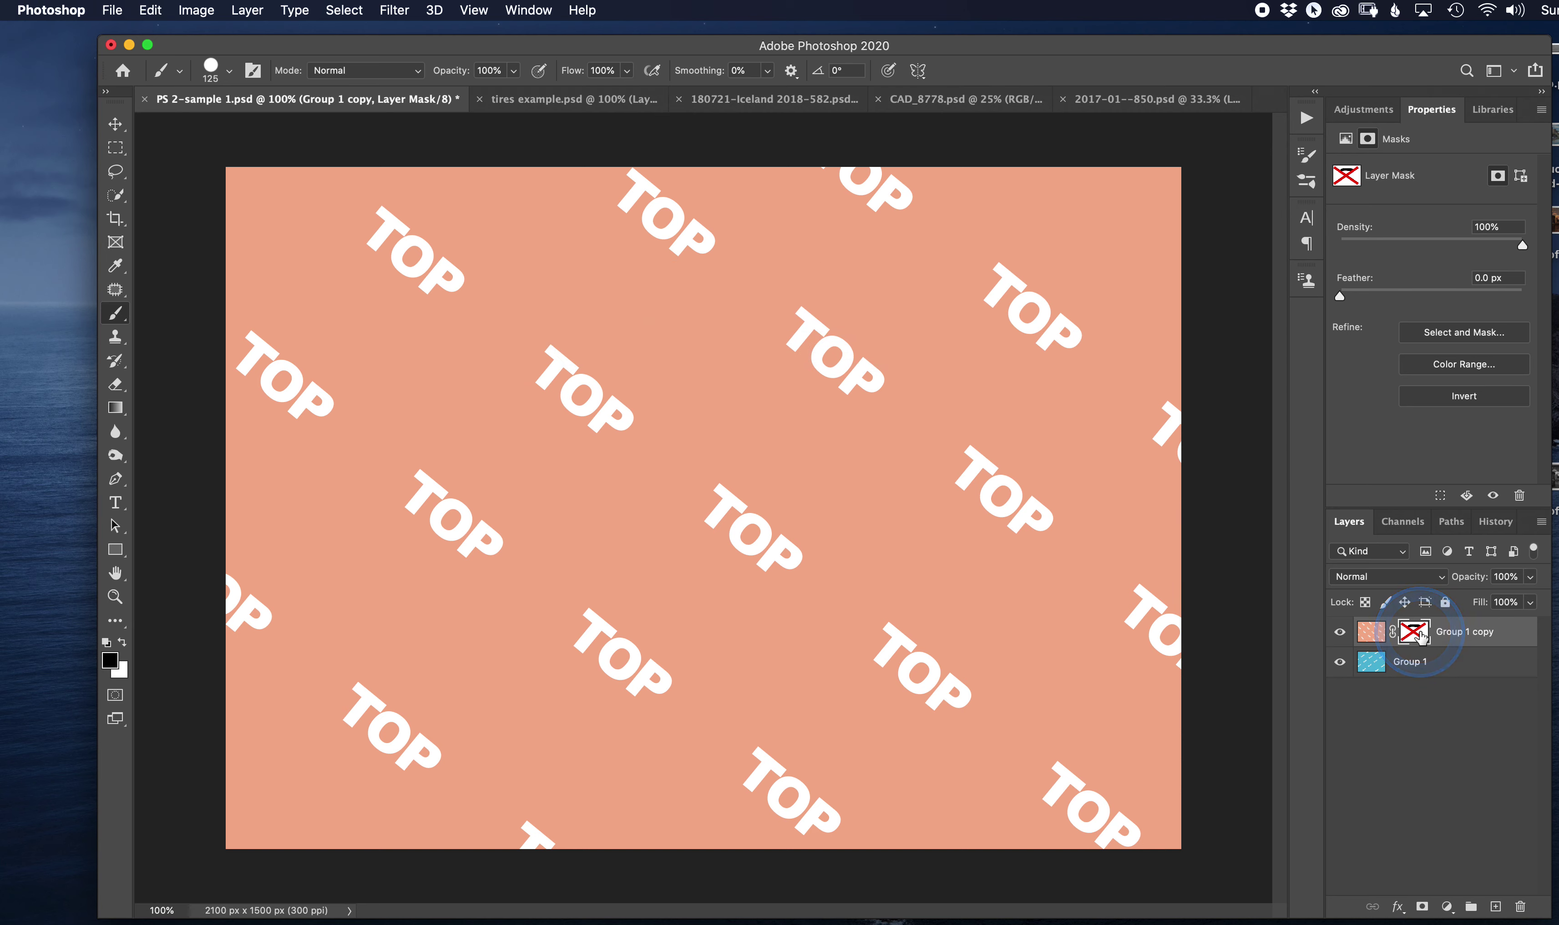
{"action": "left_click", "coordinate": [1421, 638], "text": "shift"}
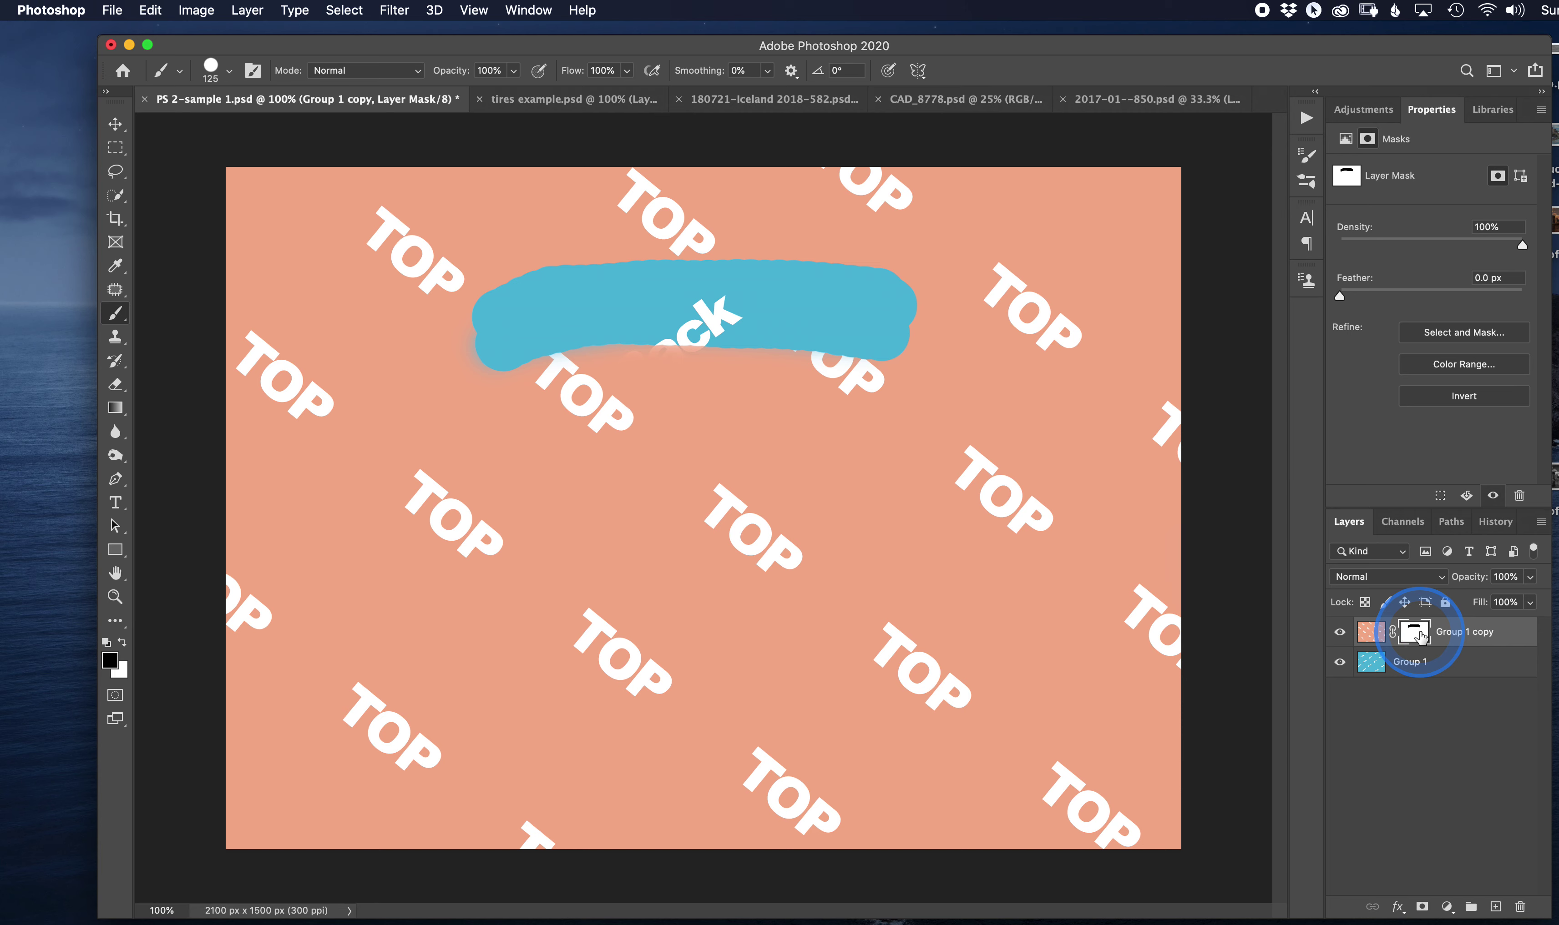
{"action": "left_click", "coordinate": [1421, 638], "text": "shift"}
{"action": "left_click", "coordinate": [1421, 638], "text": "shift"}
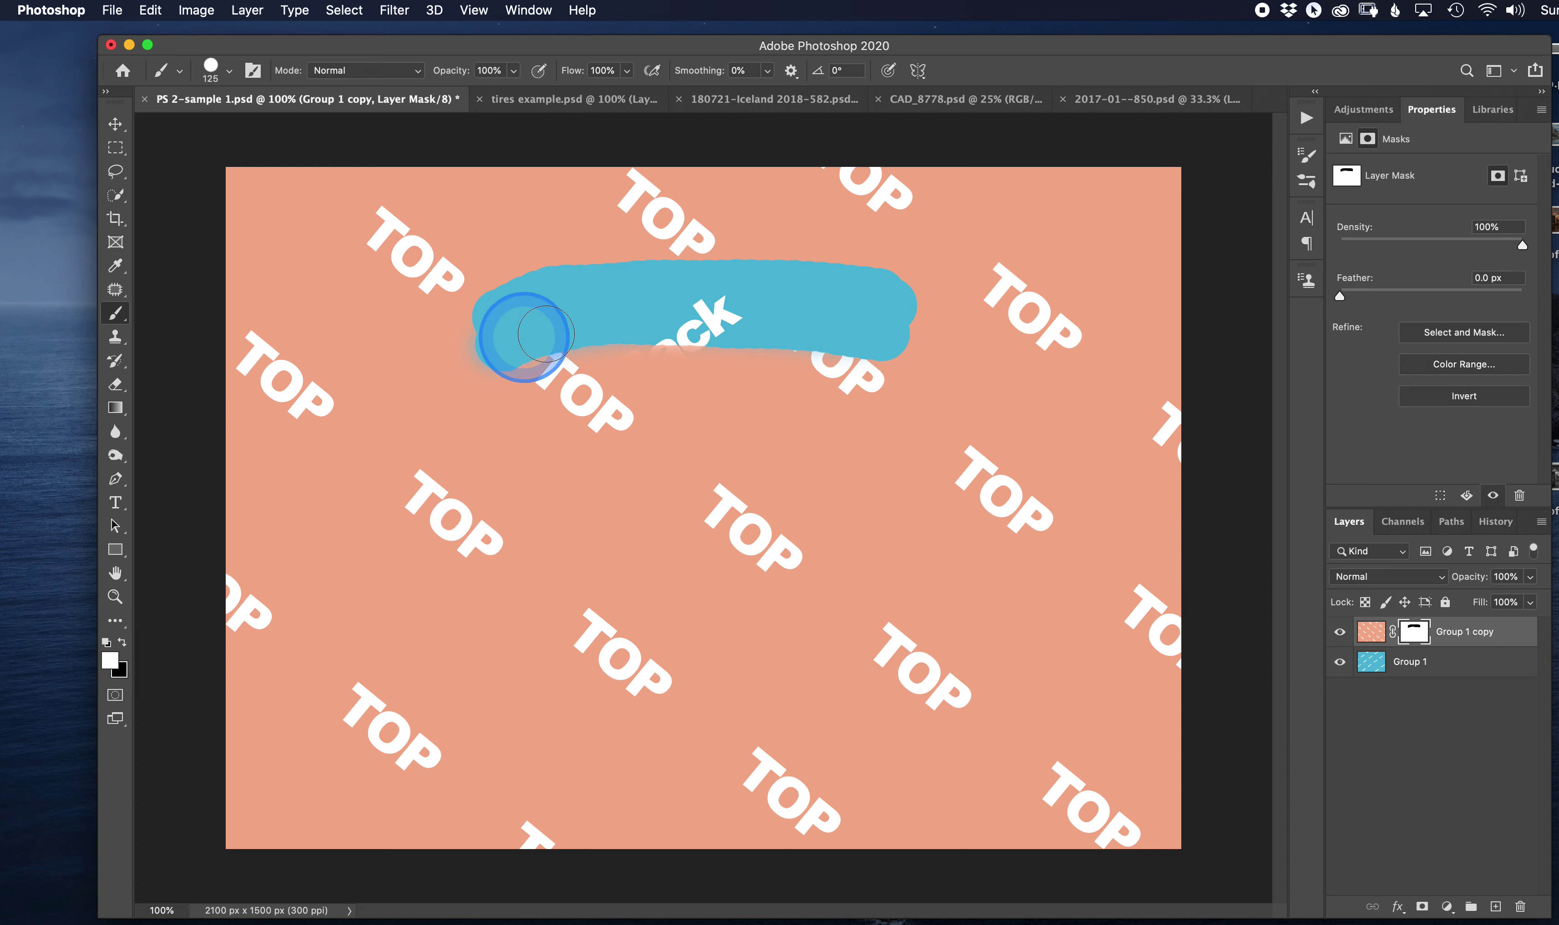
Paint out the mask's black band with white, and add another black stroke and cover it with white too
{"action": "mouse_move", "coordinate": [921, 335]}
{"action": "left_mouse_down"}
{"action": "mouse_move", "coordinate": [443, 370]}
{"action": "mouse_move", "coordinate": [450, 355]}
{"action": "mouse_move", "coordinate": [961, 315]}
{"action": "mouse_move", "coordinate": [766, 301]}
{"action": "mouse_move", "coordinate": [407, 324]}
{"action": "mouse_move", "coordinate": [548, 283]}
{"action": "mouse_move", "coordinate": [986, 279]}
{"action": "left_mouse_up"}
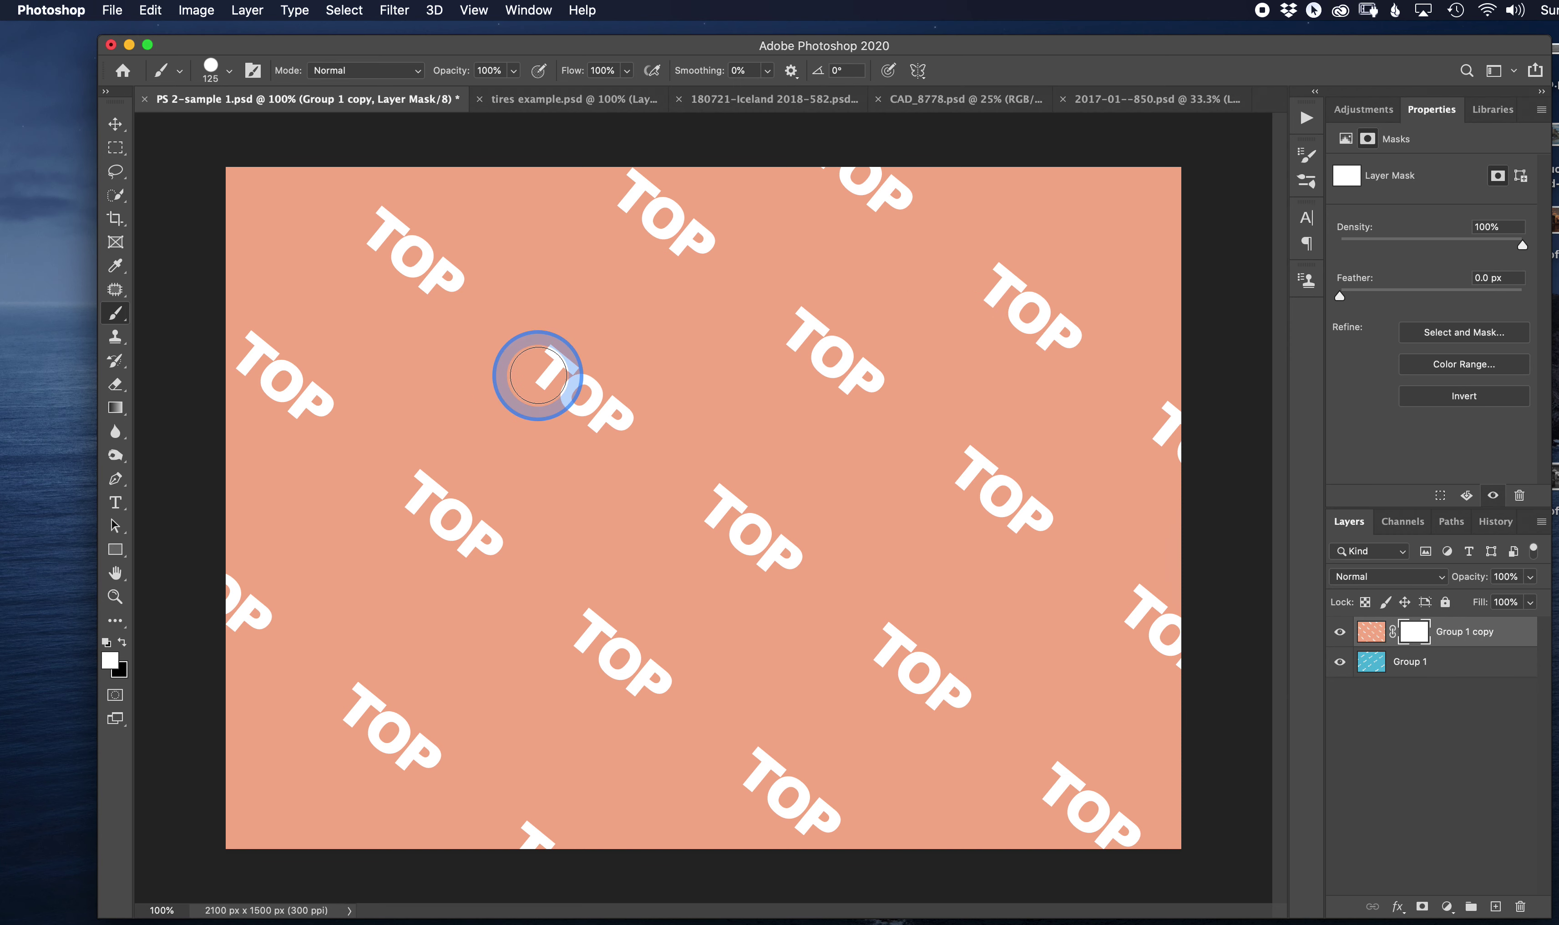
{"action": "key", "text": "x"}
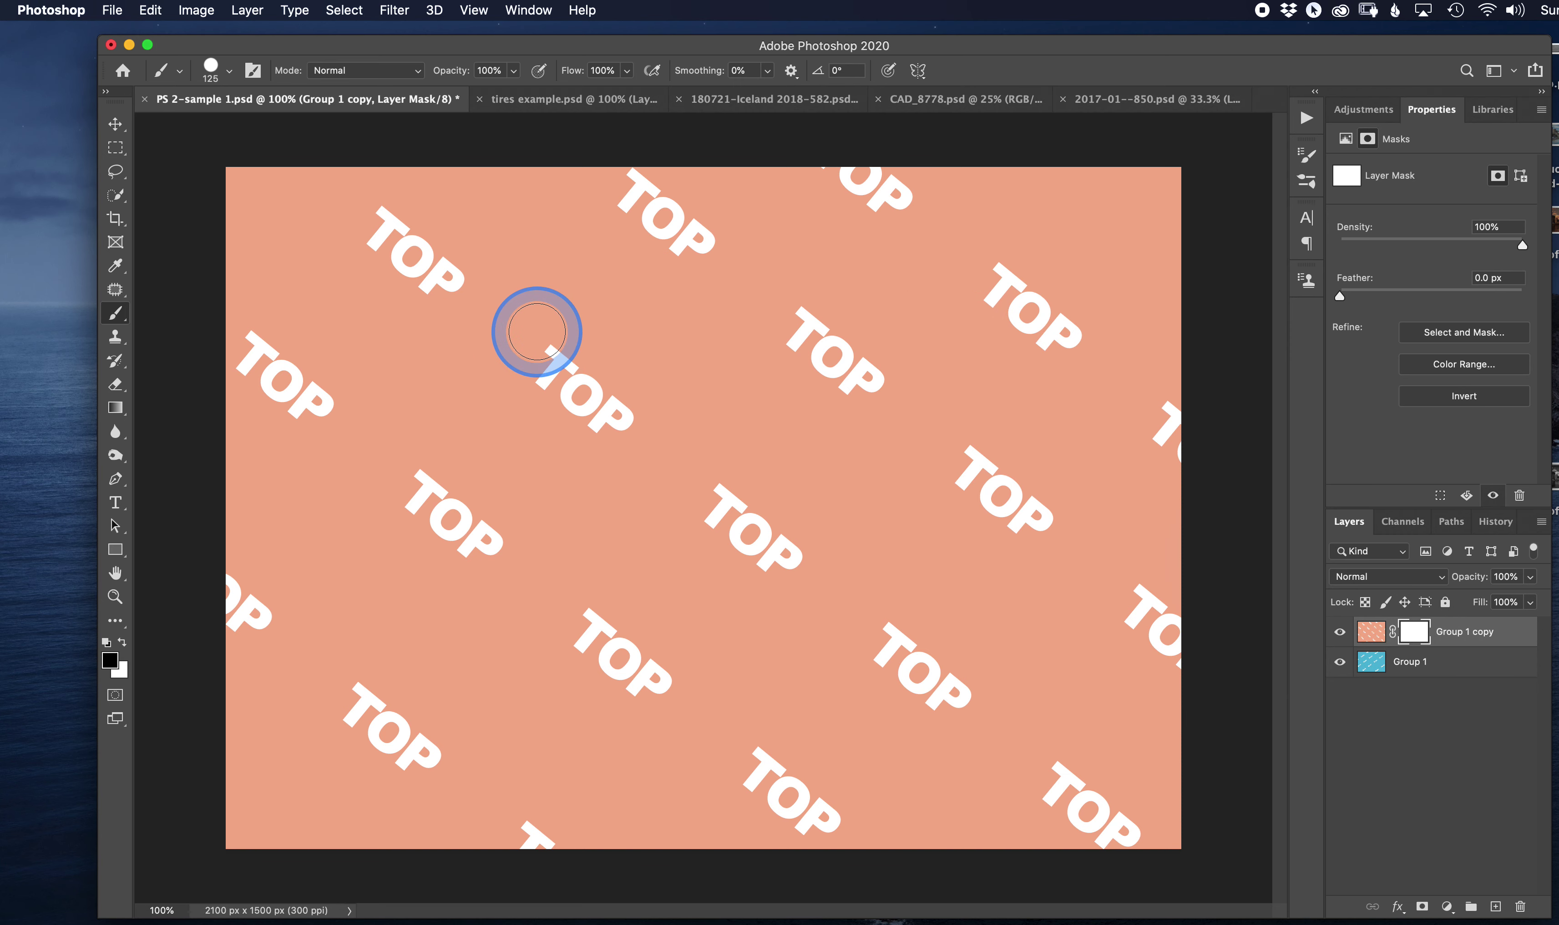
{"action": "mouse_move", "coordinate": [536, 332]}
{"action": "left_mouse_down"}
{"action": "mouse_move", "coordinate": [1052, 328]}
{"action": "mouse_move", "coordinate": [626, 322]}
{"action": "left_mouse_up"}
{"action": "key", "text": "x"}
{"action": "mouse_move", "coordinate": [515, 324]}
{"action": "left_mouse_down"}
{"action": "mouse_move", "coordinate": [1165, 316]}
{"action": "mouse_move", "coordinate": [882, 346]}
{"action": "mouse_move", "coordinate": [645, 331]}
{"action": "mouse_move", "coordinate": [501, 346]}
{"action": "mouse_move", "coordinate": [692, 270]}
{"action": "mouse_move", "coordinate": [959, 301]}
{"action": "mouse_move", "coordinate": [1000, 332]}
{"action": "left_mouse_up"}
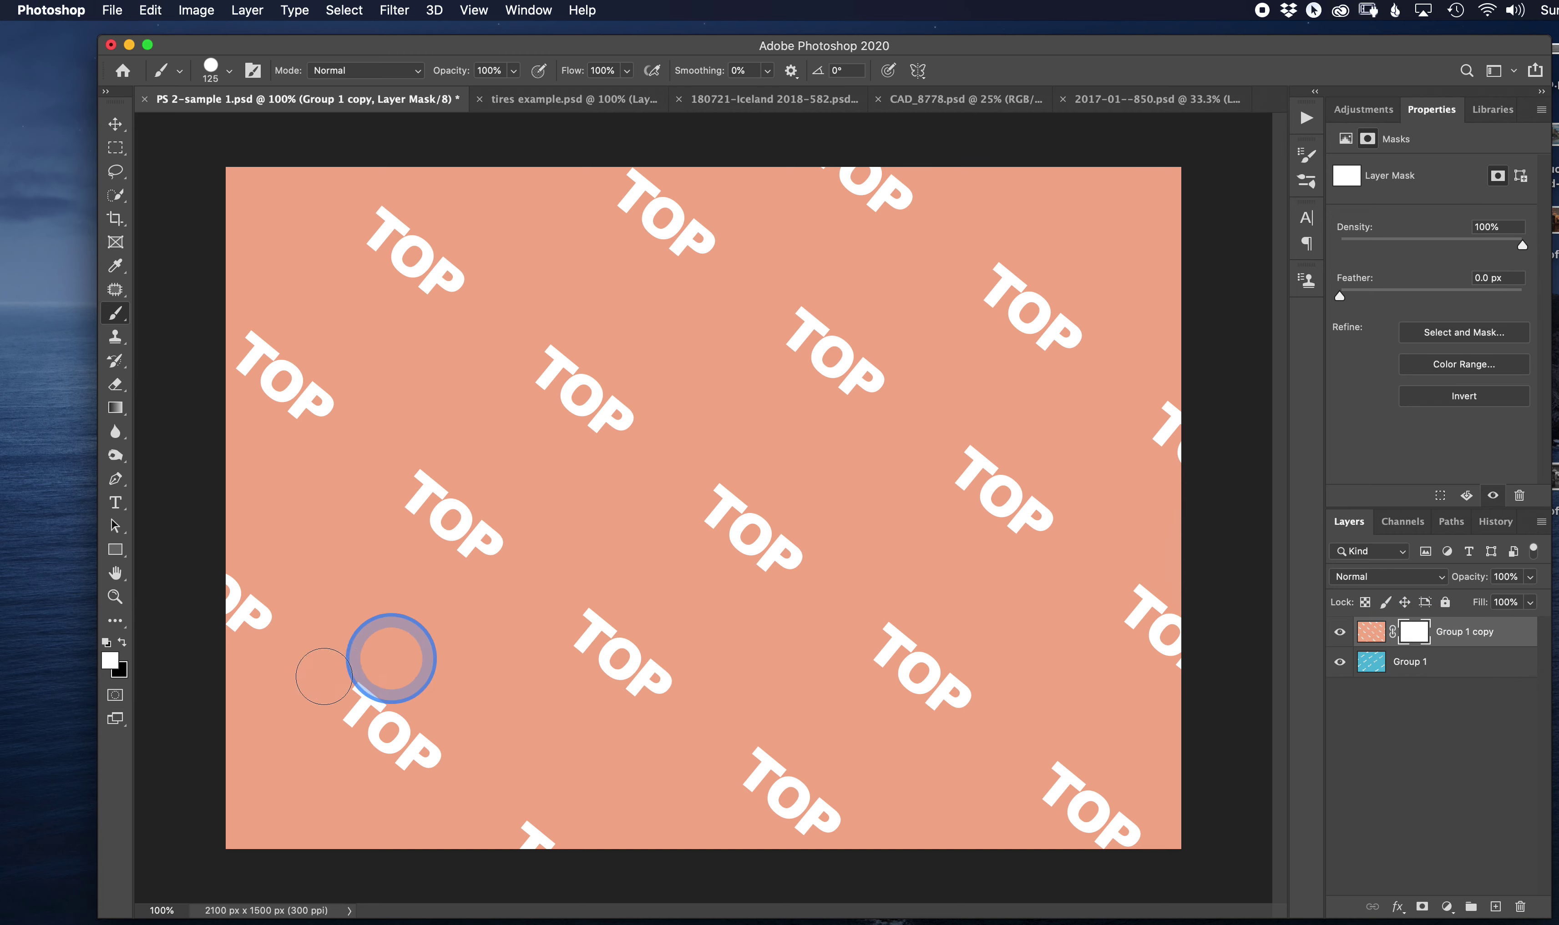
Set the foreground to mid gray 7d7d7d and paint a wide band across the upper middle of the mask
{"action": "left_click", "coordinate": [111, 659]}
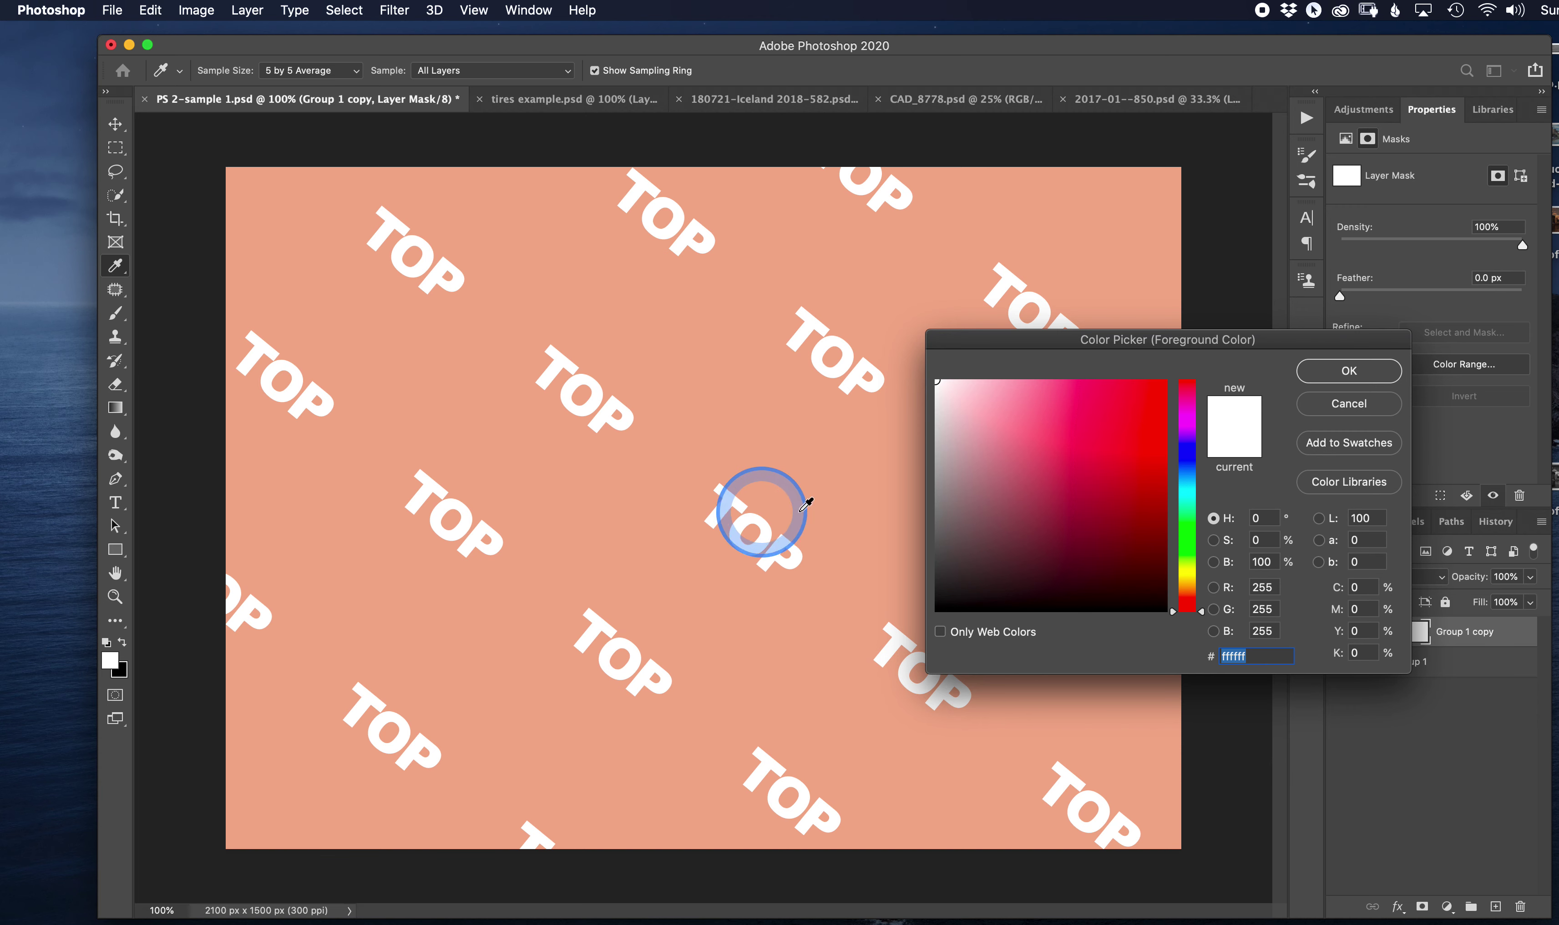
{"action": "left_click", "coordinate": [936, 497]}
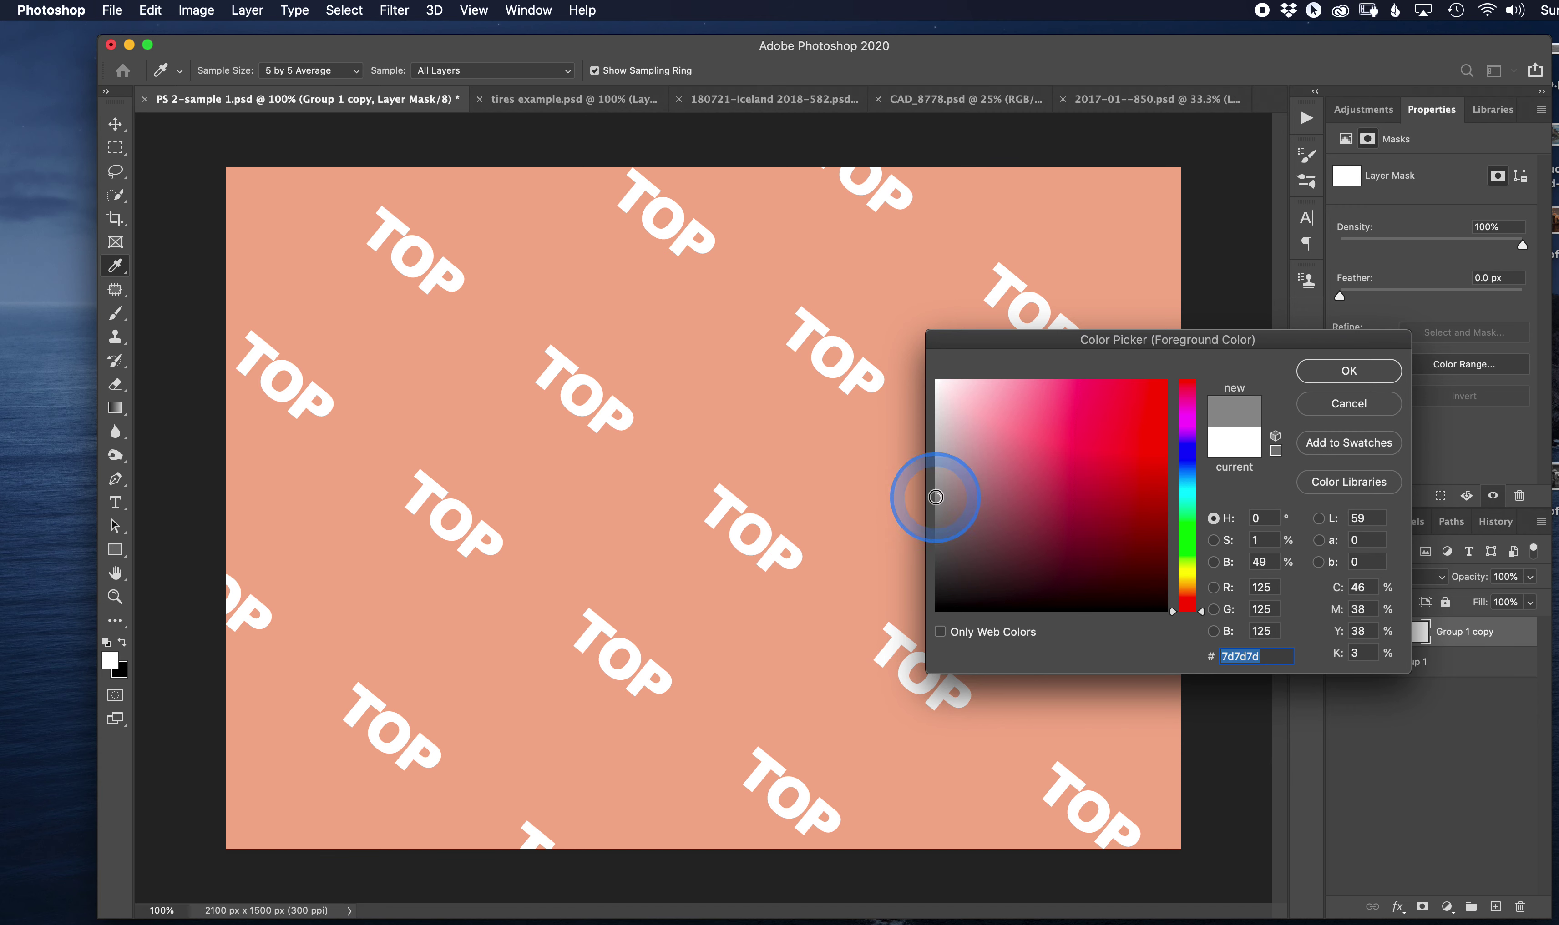
{"action": "left_click", "coordinate": [1332, 380]}
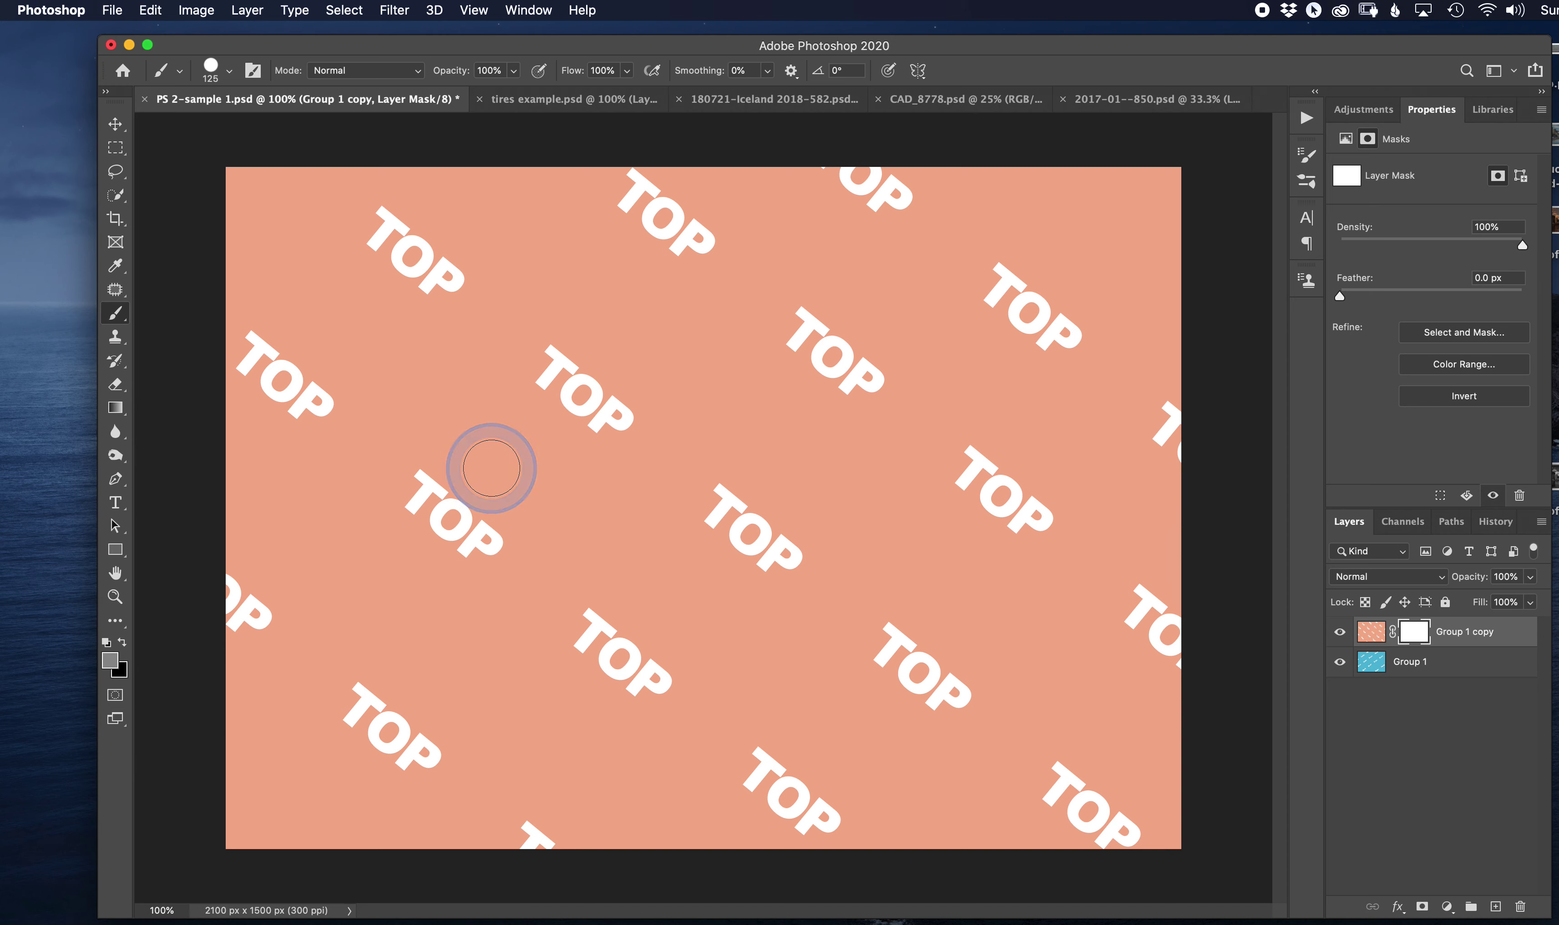
{"action": "mouse_move", "coordinate": [498, 413]}
{"action": "left_mouse_down"}
{"action": "mouse_move", "coordinate": [905, 425]}
{"action": "mouse_move", "coordinate": [887, 383]}
{"action": "mouse_move", "coordinate": [501, 383]}
{"action": "mouse_move", "coordinate": [887, 355]}
{"action": "mouse_move", "coordinate": [859, 335]}
{"action": "mouse_move", "coordinate": [504, 348]}
{"action": "mouse_move", "coordinate": [487, 400]}
{"action": "mouse_move", "coordinate": [686, 444]}
{"action": "mouse_move", "coordinate": [894, 453]}
{"action": "mouse_move", "coordinate": [912, 425]}
{"action": "mouse_move", "coordinate": [907, 316]}
{"action": "mouse_move", "coordinate": [799, 335]}
{"action": "mouse_move", "coordinate": [508, 331]}
{"action": "mouse_move", "coordinate": [463, 393]}
{"action": "mouse_move", "coordinate": [546, 449]}
{"action": "mouse_move", "coordinate": [894, 456]}
{"action": "mouse_move", "coordinate": [835, 459]}
{"action": "mouse_move", "coordinate": [886, 469]}
{"action": "left_mouse_up"}
{"action": "left_click", "coordinate": [1386, 643]}
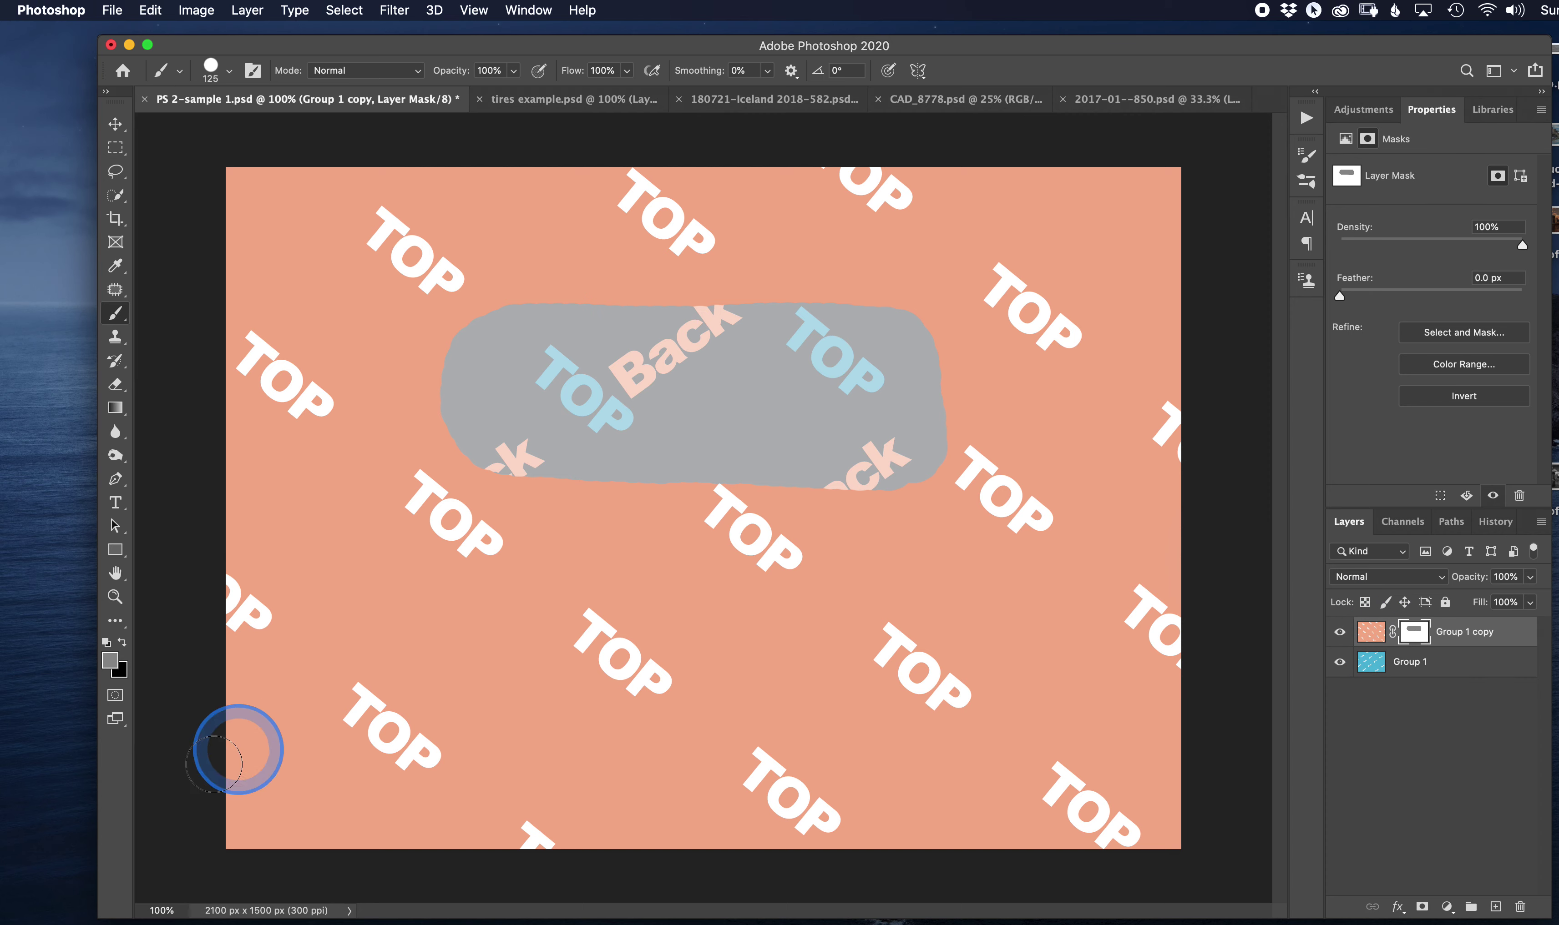
Set the foreground to dark gray 414040 and paint a second band on the mask below the mid-gray one
{"action": "left_click", "coordinate": [114, 665]}
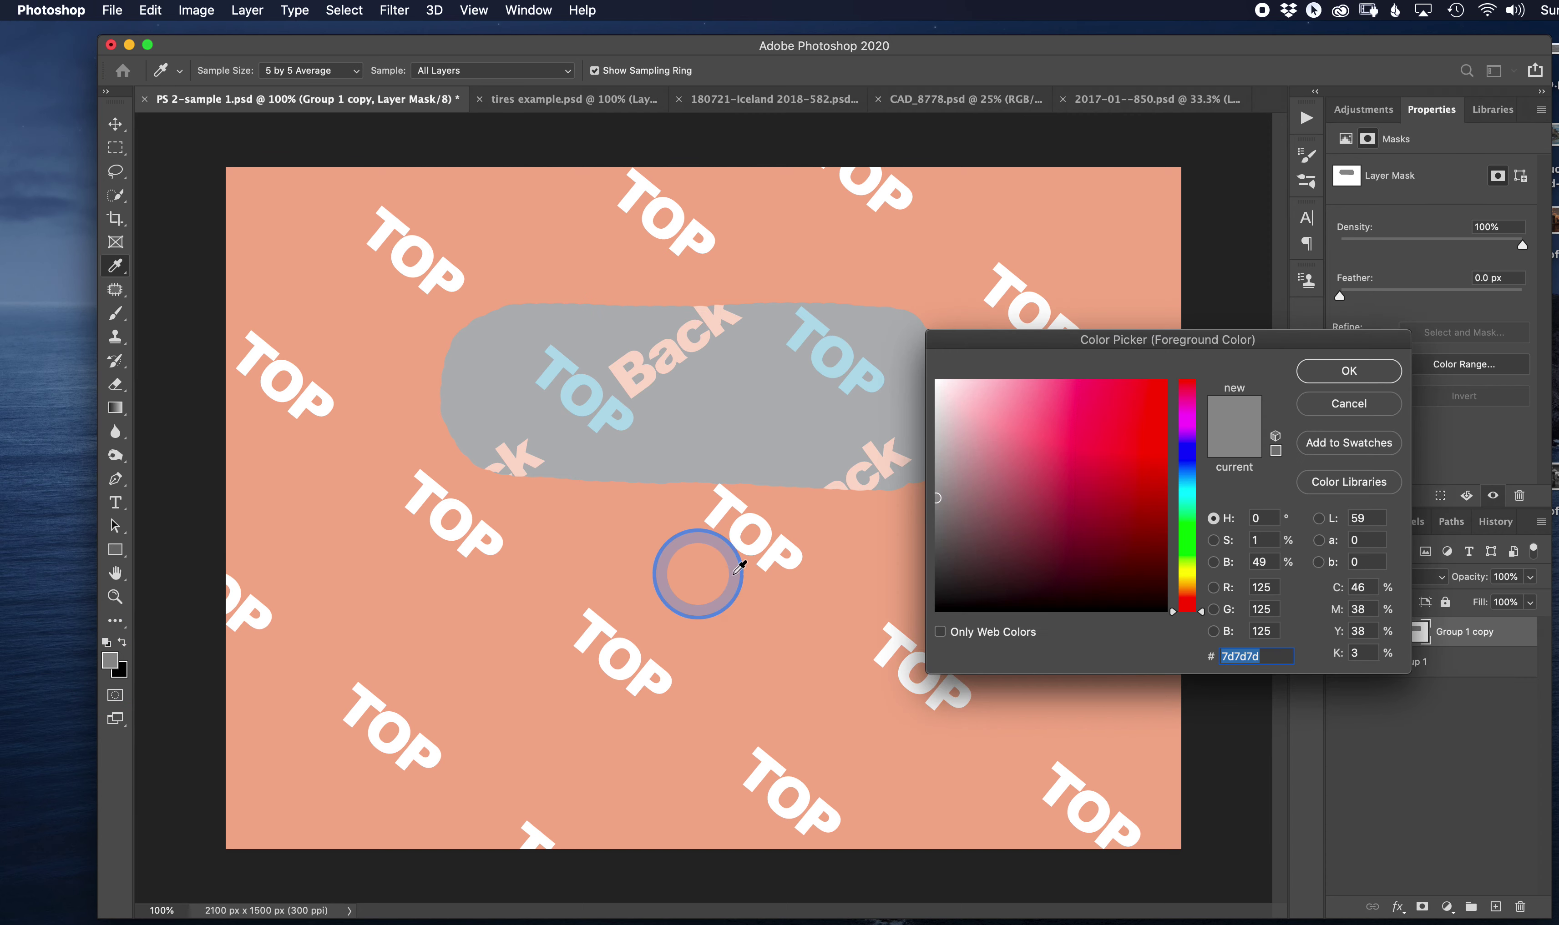
{"action": "left_click", "coordinate": [938, 552]}
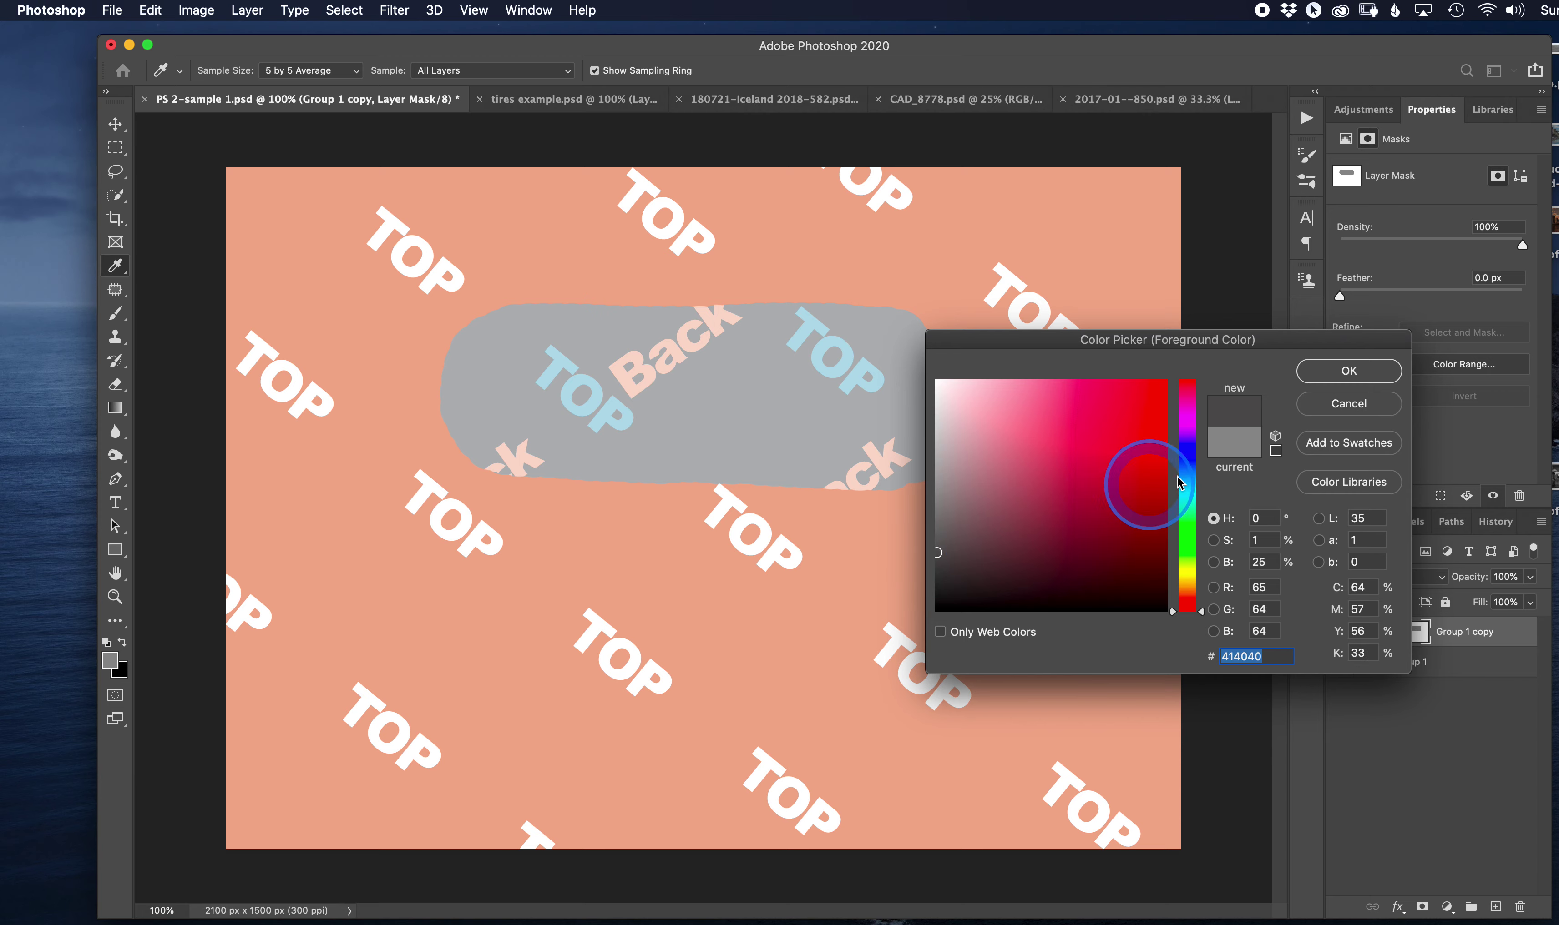
{"action": "left_click", "coordinate": [1373, 373]}
{"action": "key", "text": "b"}
{"action": "mouse_move", "coordinate": [496, 544]}
{"action": "left_mouse_down"}
{"action": "mouse_move", "coordinate": [944, 548]}
{"action": "mouse_move", "coordinate": [514, 583]}
{"action": "mouse_move", "coordinate": [713, 597]}
{"action": "mouse_move", "coordinate": [932, 585]}
{"action": "left_mouse_up"}
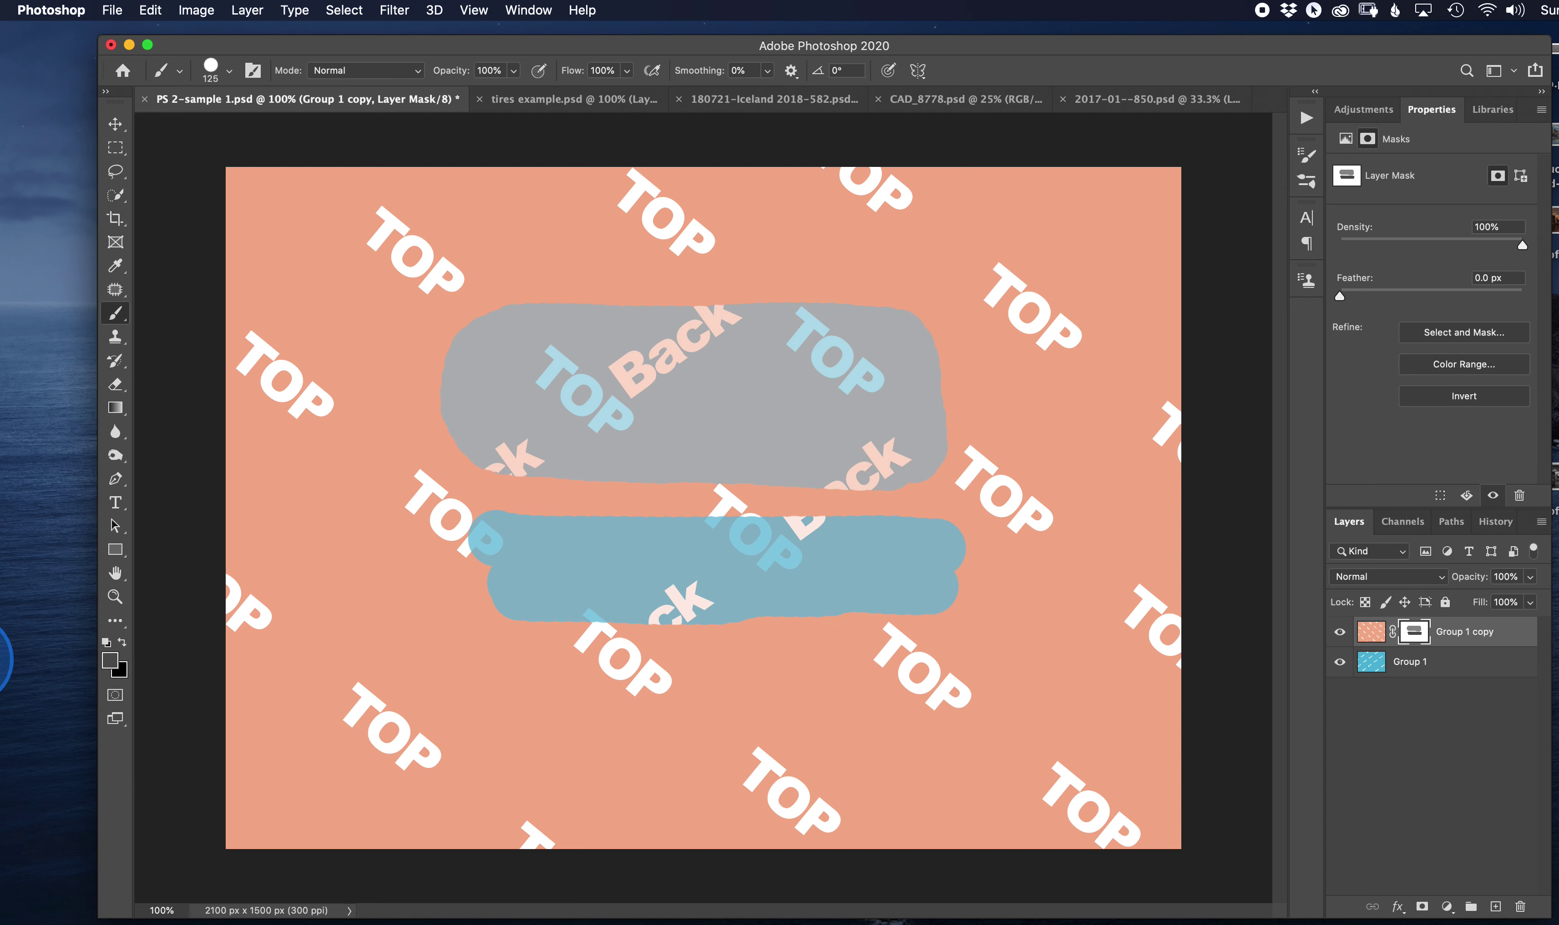
Set the foreground to light gray cbc9c9 and paint a third band on the mask above the mid-gray one
{"action": "left_click", "coordinate": [111, 660]}
{"action": "left_click_drag", "start_coordinate": [749, 479], "coordinate": [1344, 403]}
{"action": "left_click", "coordinate": [1349, 370]}
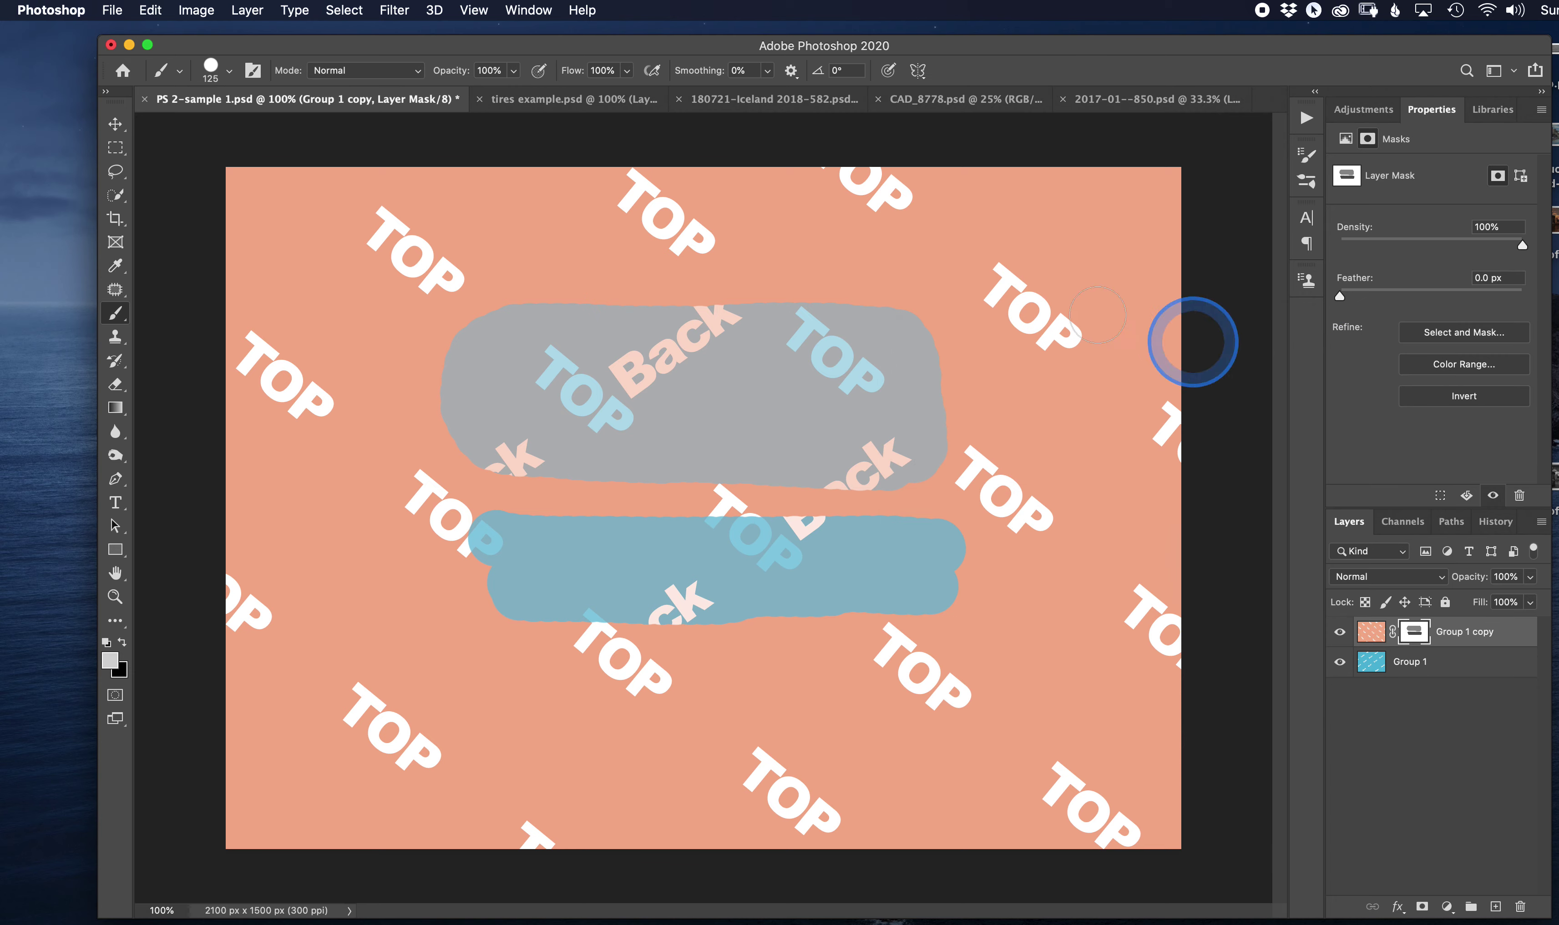
{"action": "mouse_move", "coordinate": [889, 250]}
{"action": "left_mouse_down"}
{"action": "mouse_move", "coordinate": [524, 253]}
{"action": "mouse_move", "coordinate": [890, 247]}
{"action": "mouse_move", "coordinate": [570, 230]}
{"action": "left_mouse_up"}
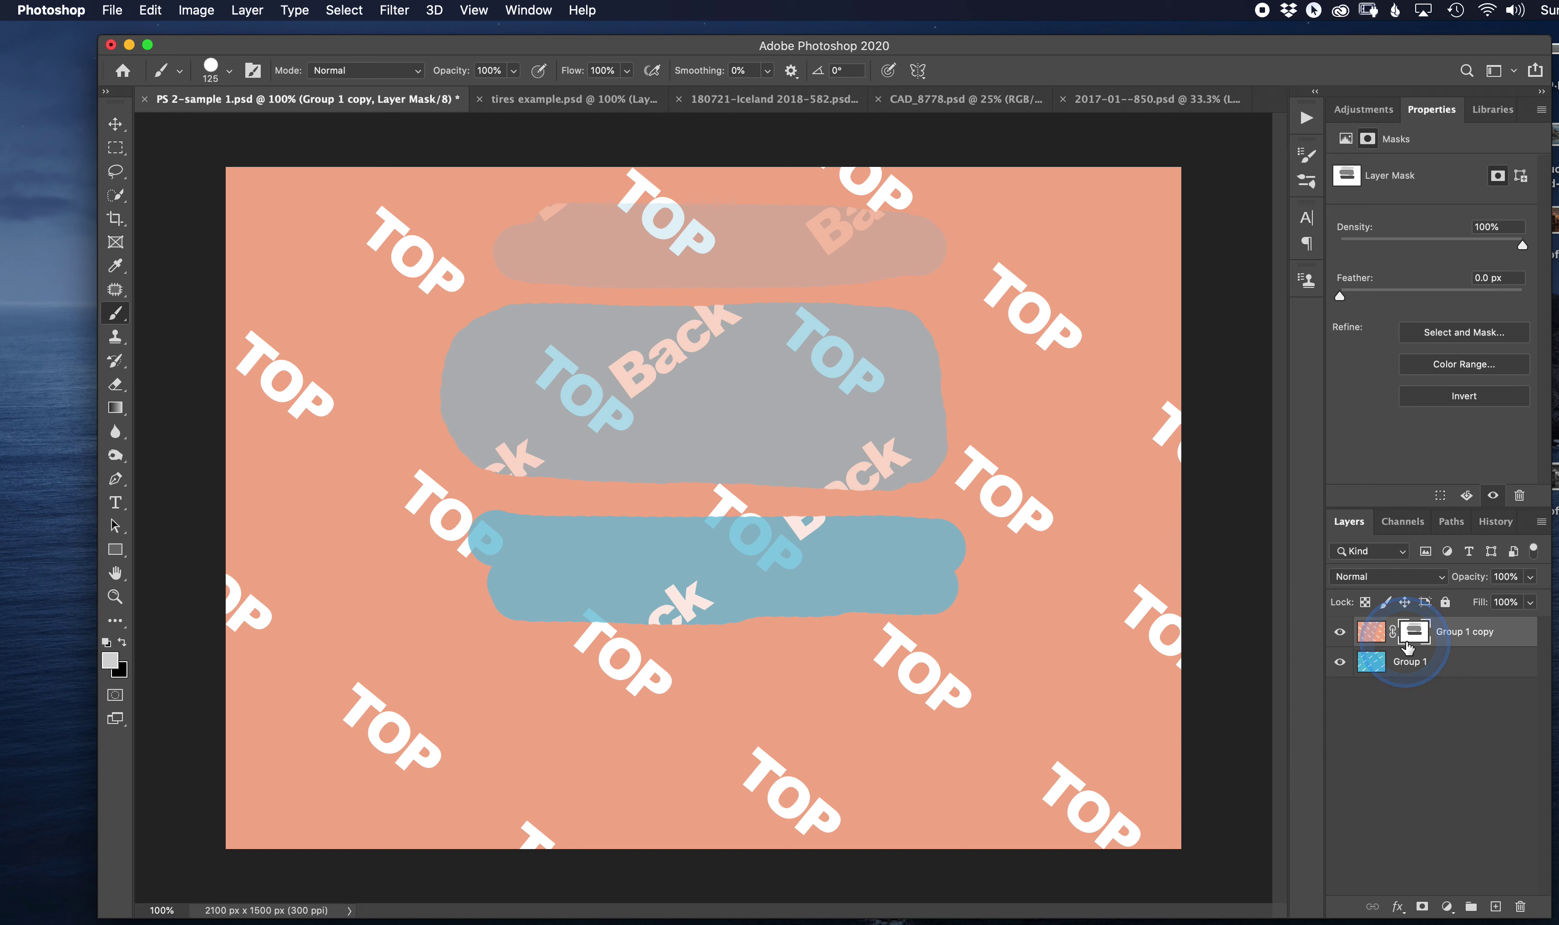
Make the Group 1 copy mask active and fill it entirely with the light gray foreground color
{"action": "left_click", "coordinate": [1385, 639]}
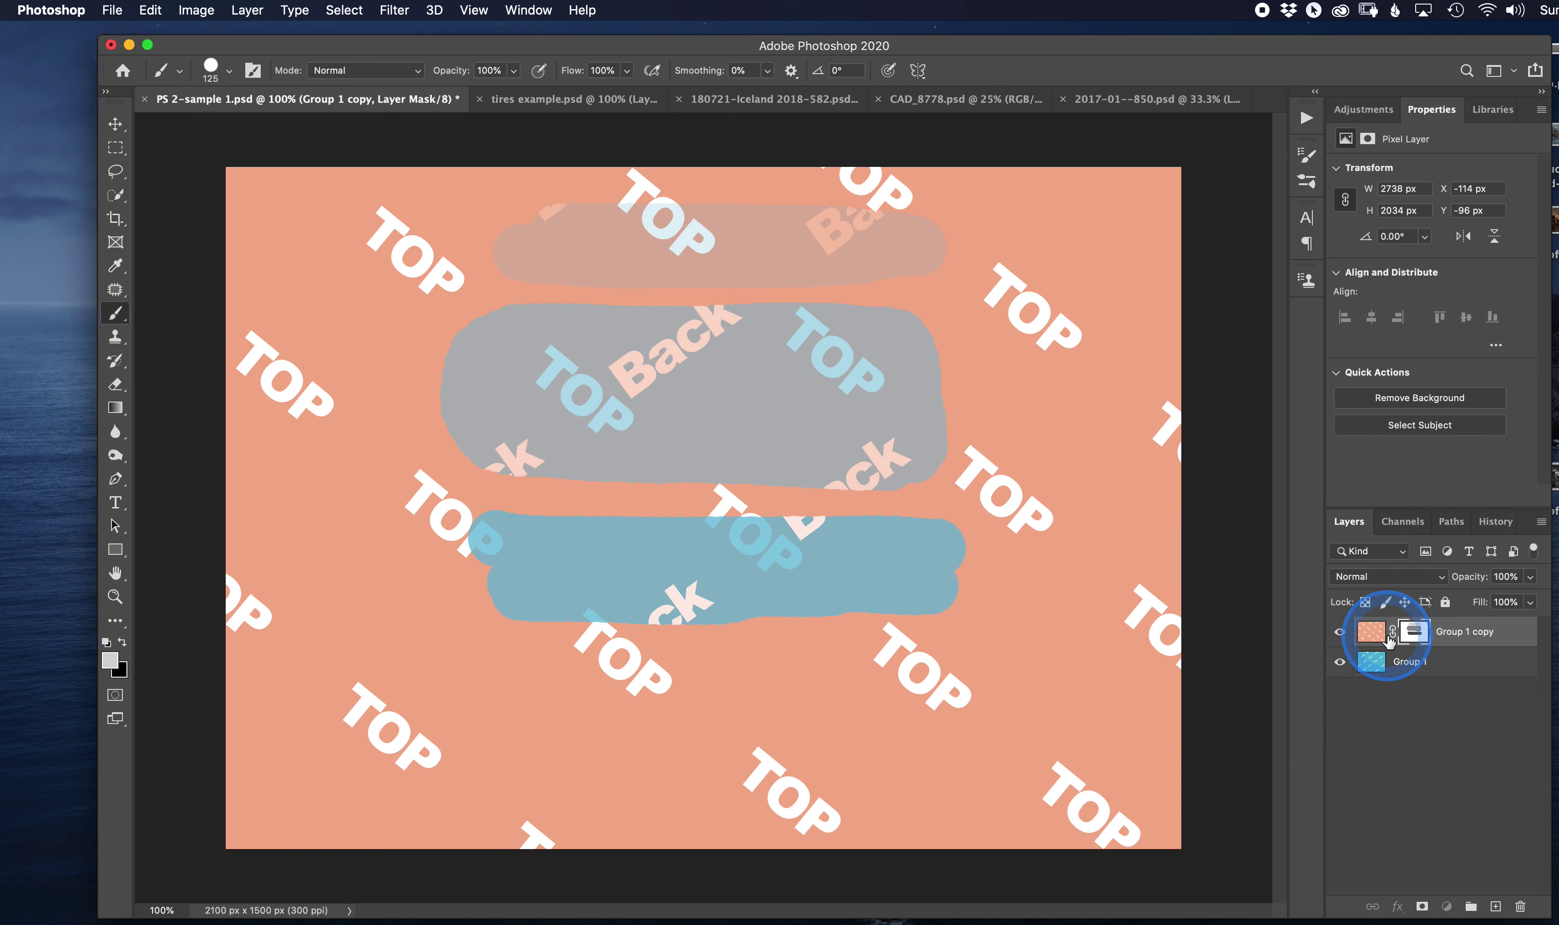
{"action": "left_click", "coordinate": [1417, 636]}
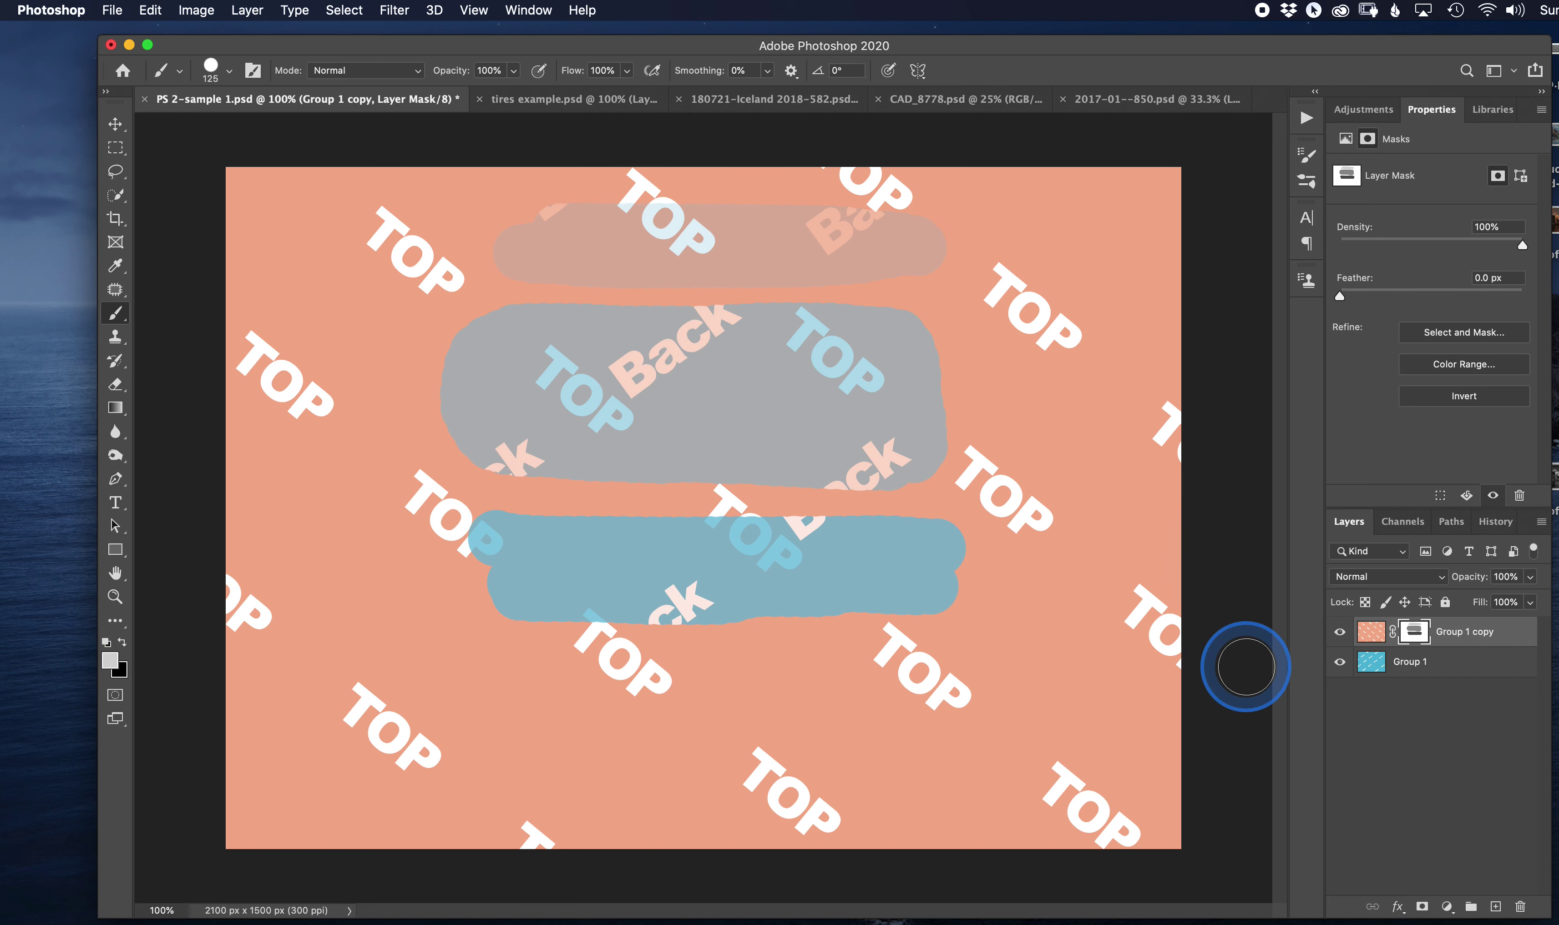
{"action": "left_click", "coordinate": [1245, 666], "text": "alt"}
{"action": "key", "text": "alt+BackSpace"}
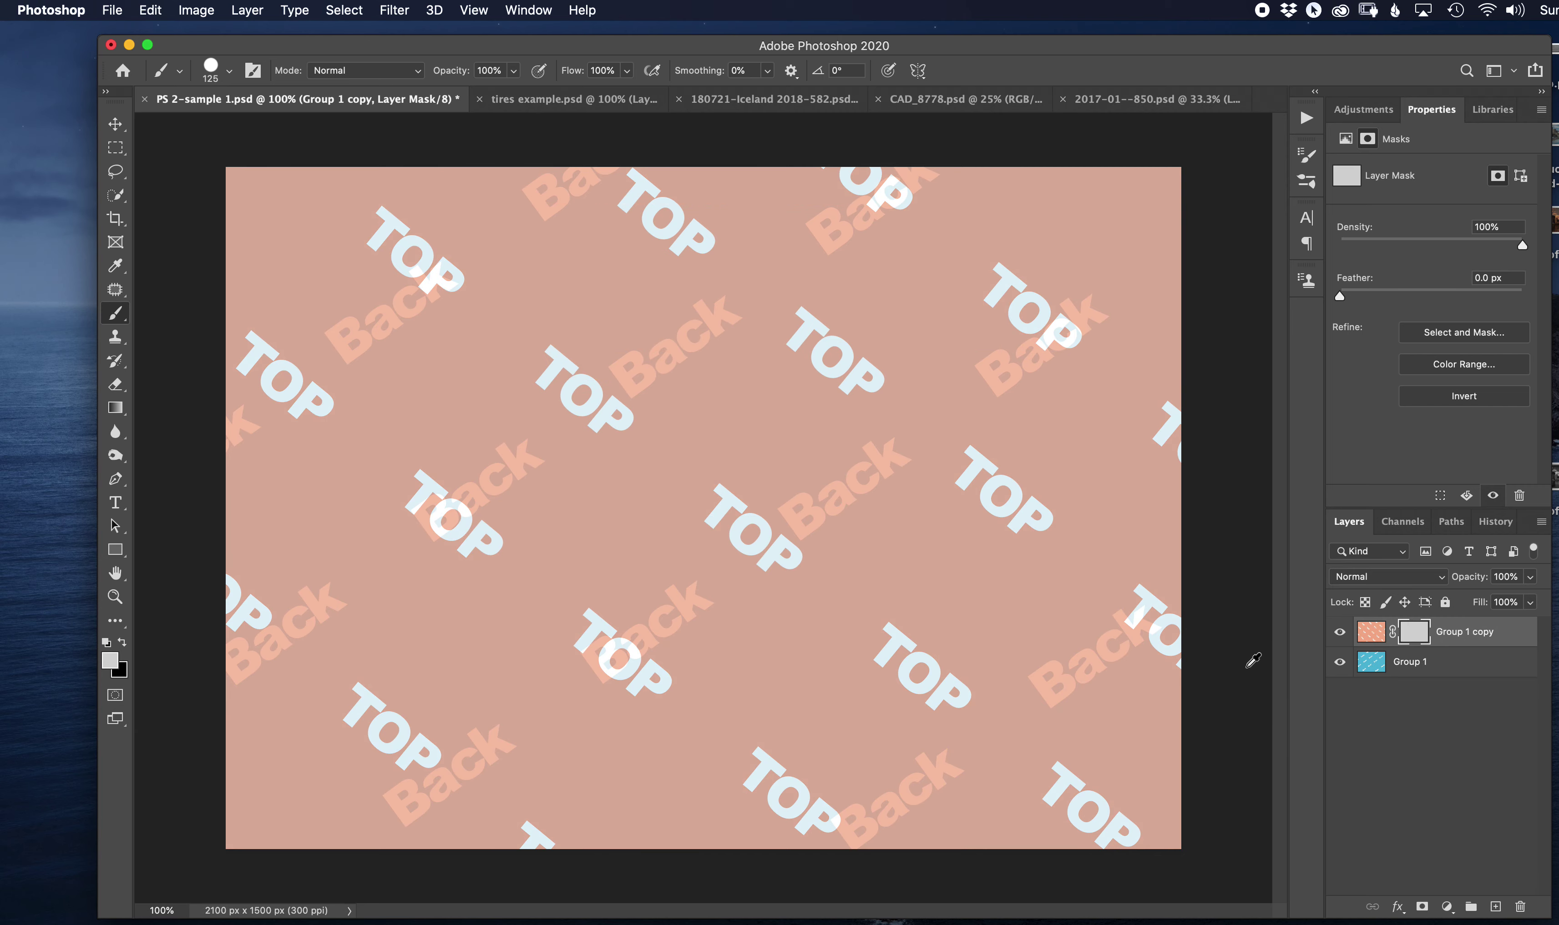
Change the foreground color to white and fill the whole Group 1 copy mask with it
{"action": "left_click", "coordinate": [116, 666]}
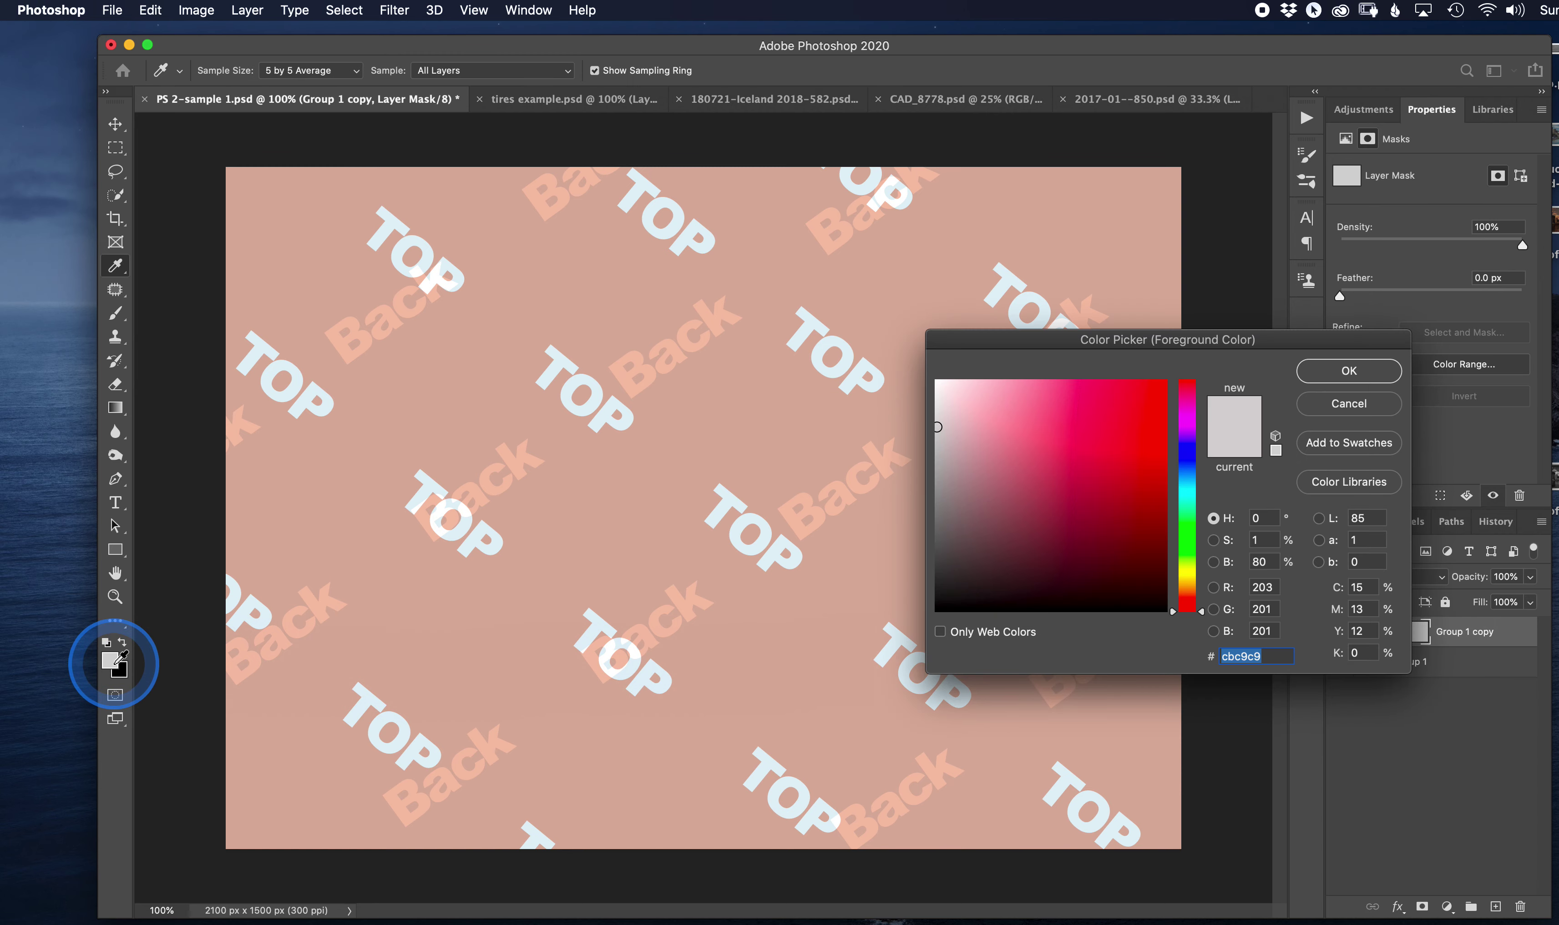
{"action": "left_click", "coordinate": [1362, 410]}
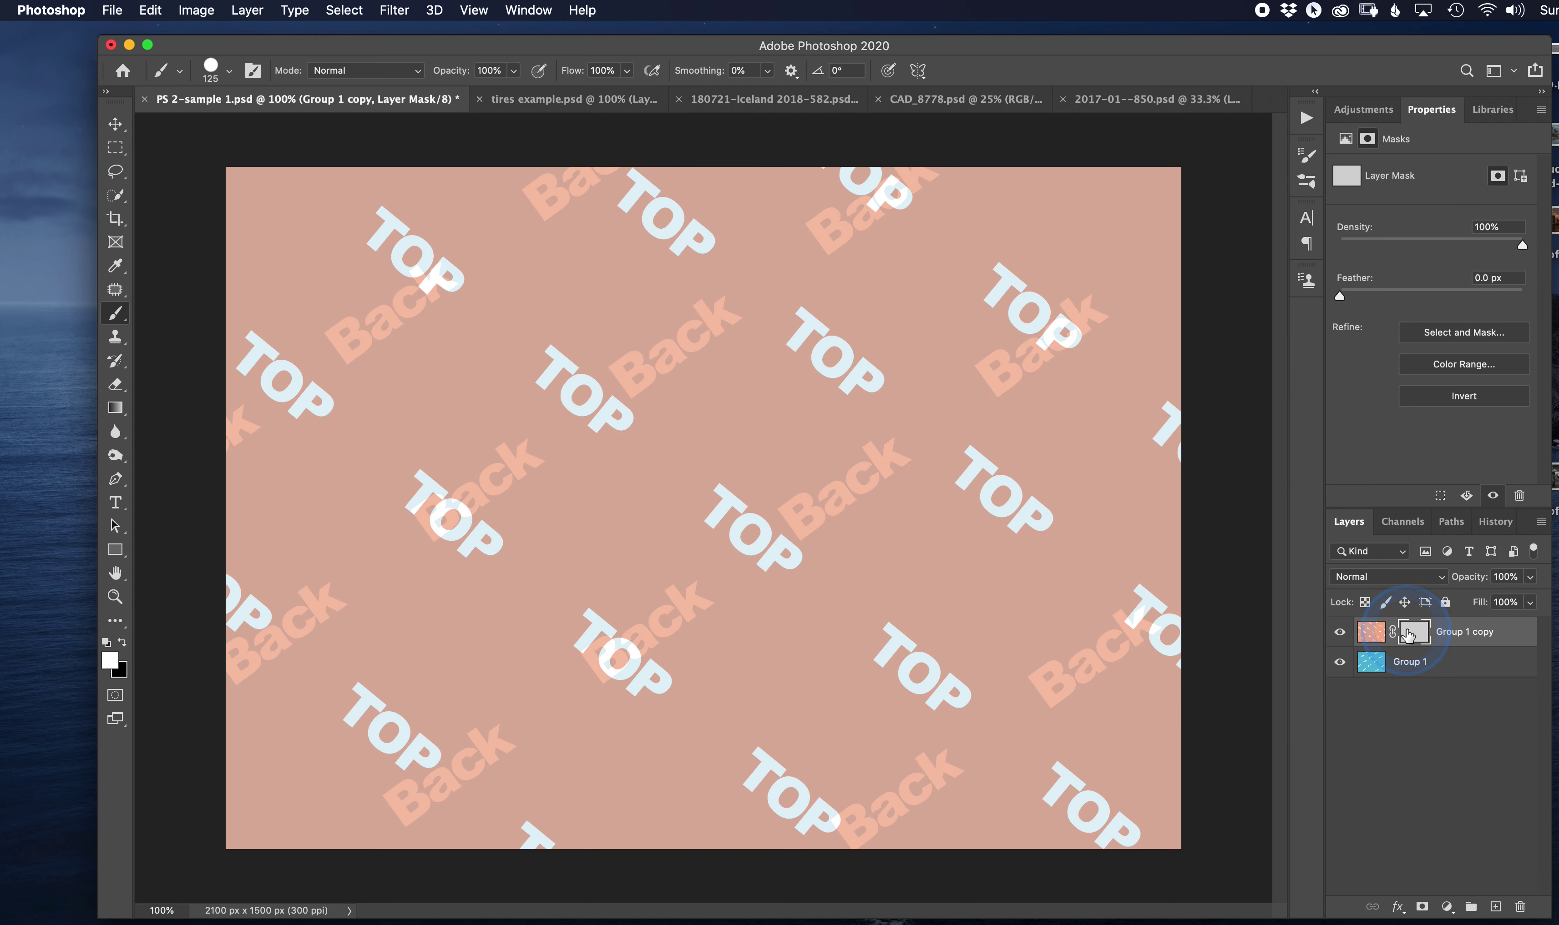
{"action": "key", "text": "alt+BackSpace"}
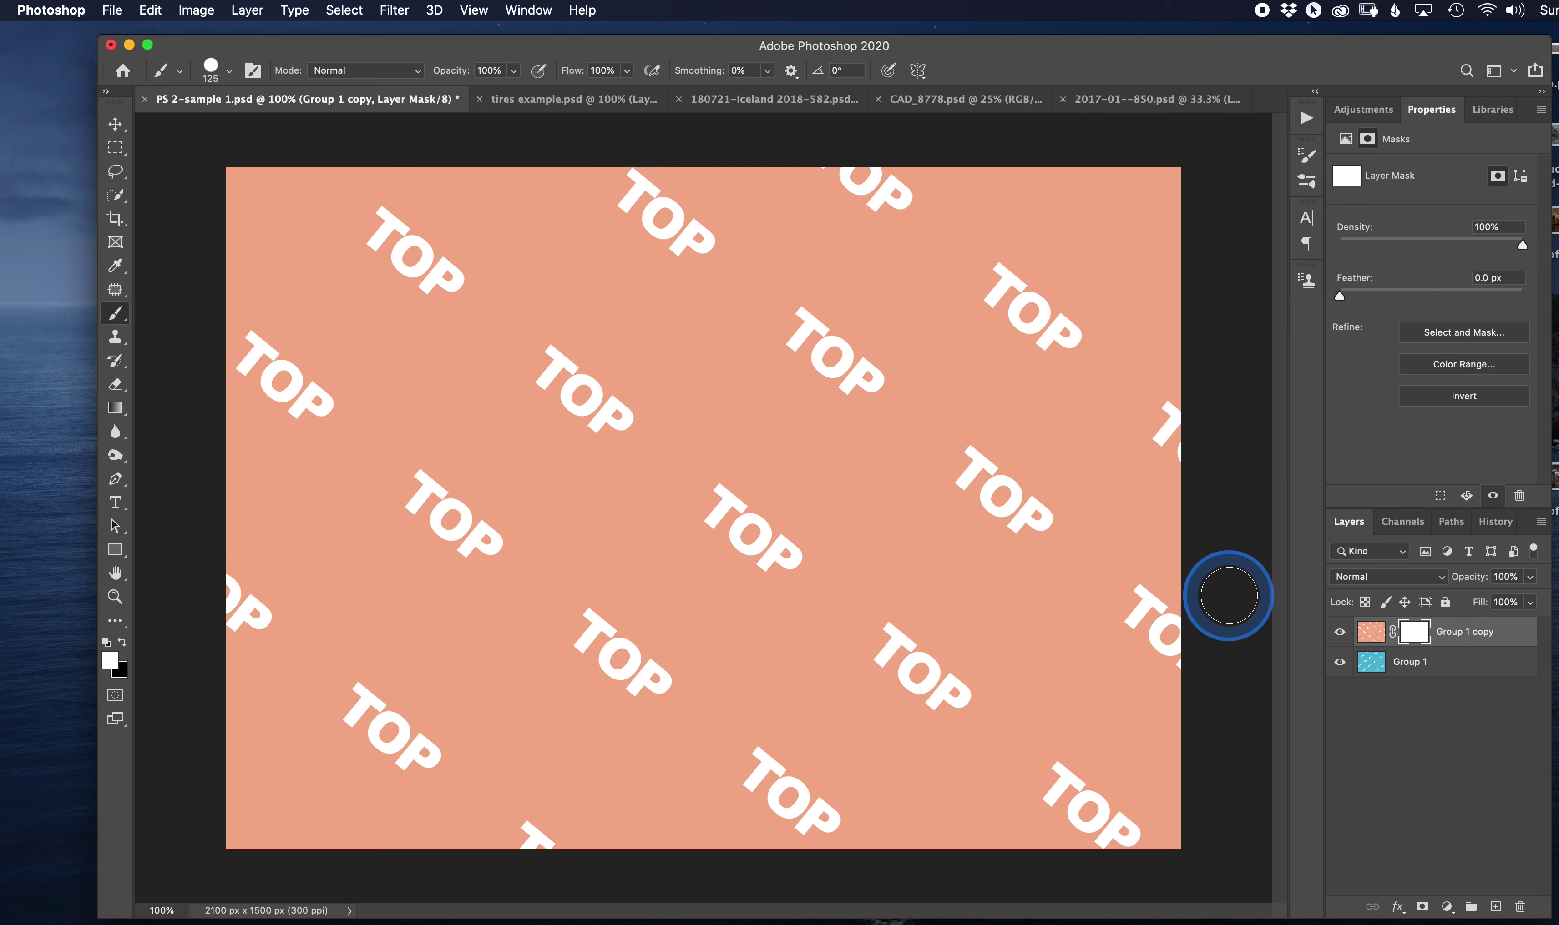
{"action": "left_click", "coordinate": [1502, 525]}
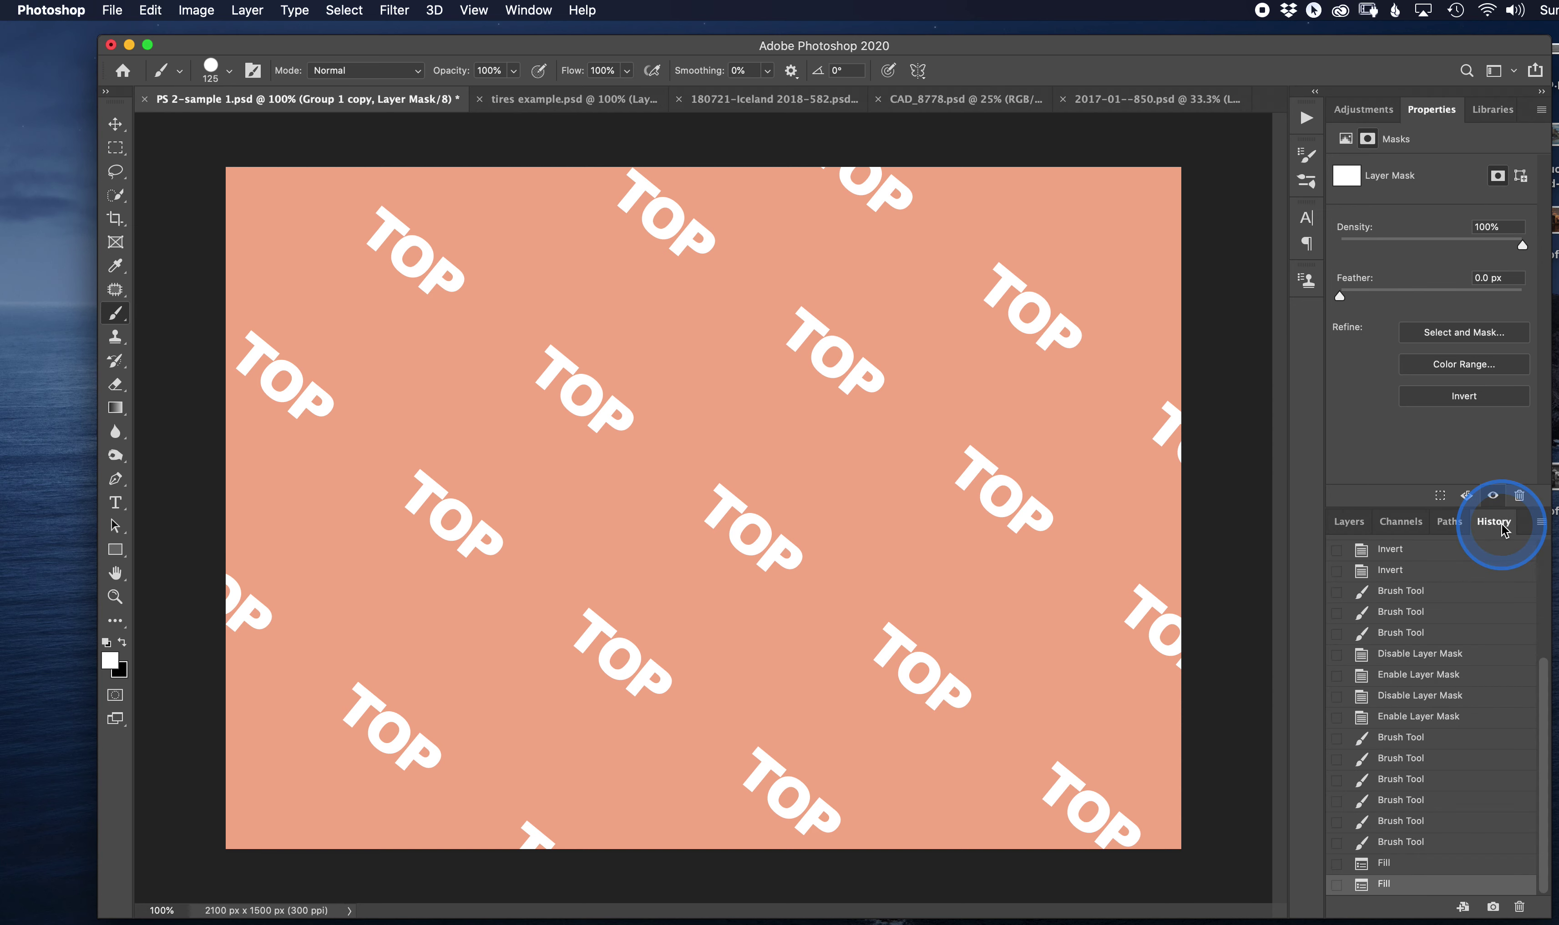
{"action": "left_click", "coordinate": [1348, 525]}
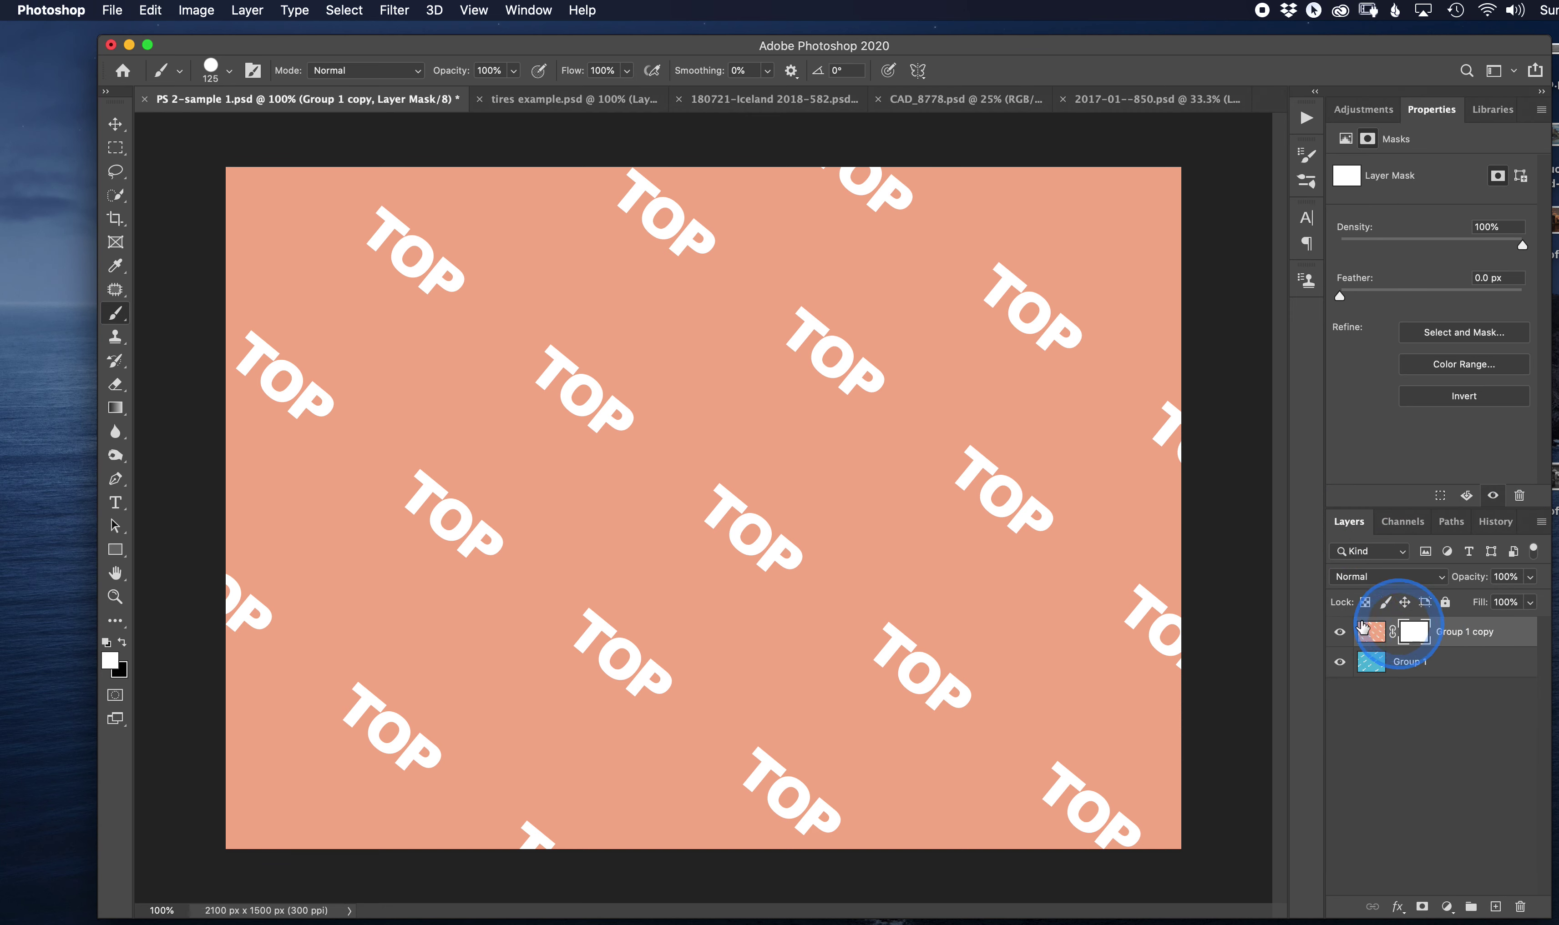
{"action": "left_click", "coordinate": [927, 565]}
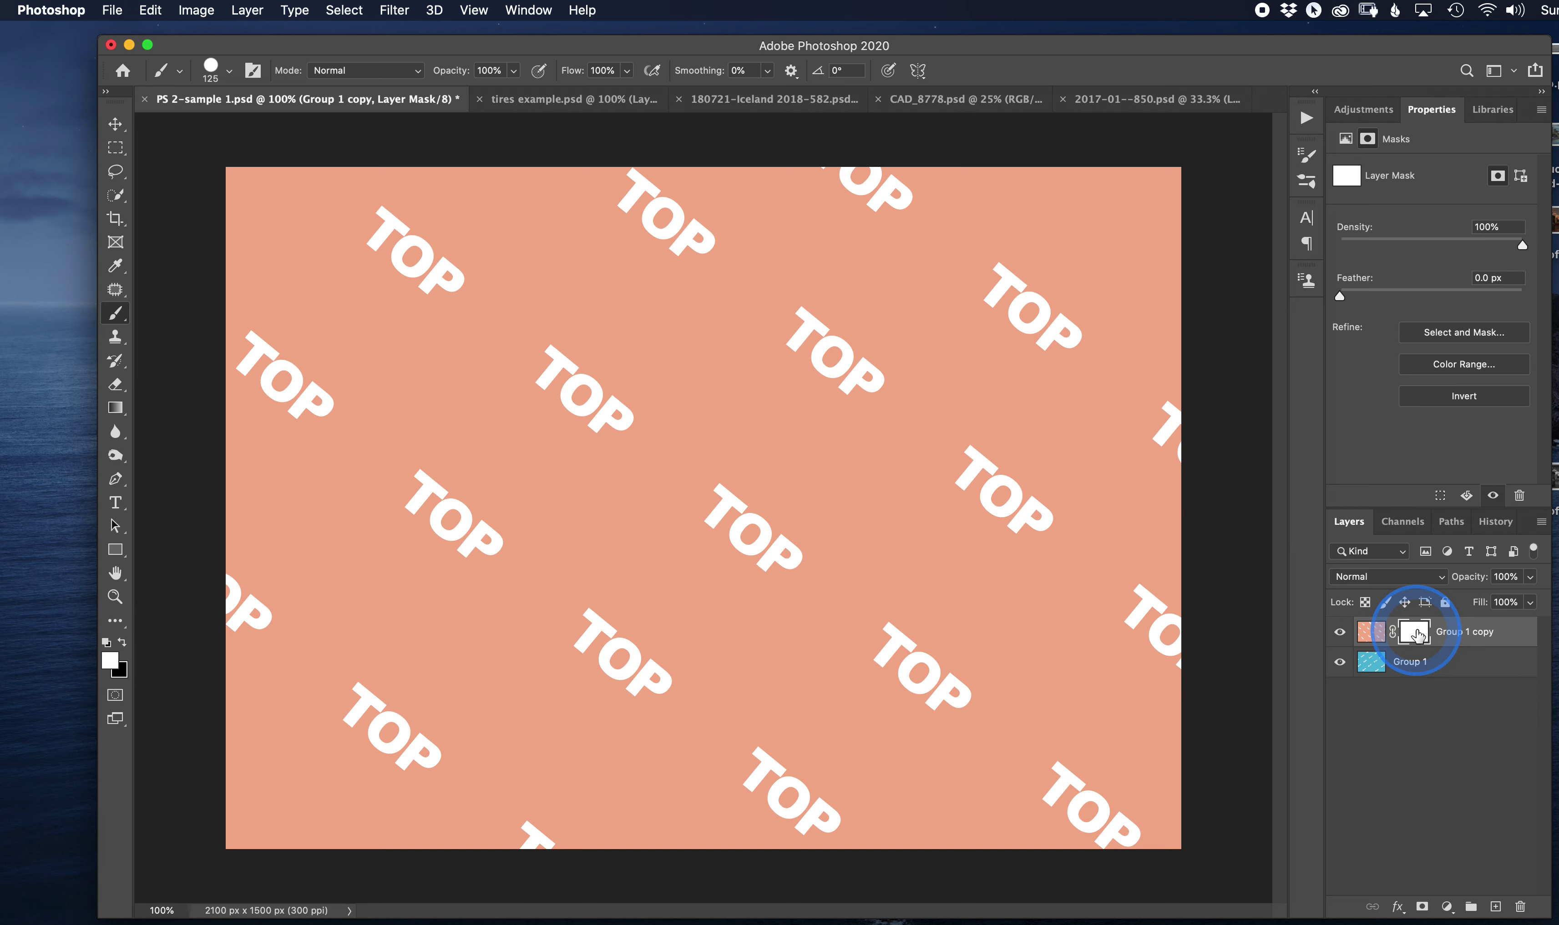
Invert the Group 1 copy mask to black, and try its density at 50% before restoring it to 100%
{"action": "key", "text": "super+i"}
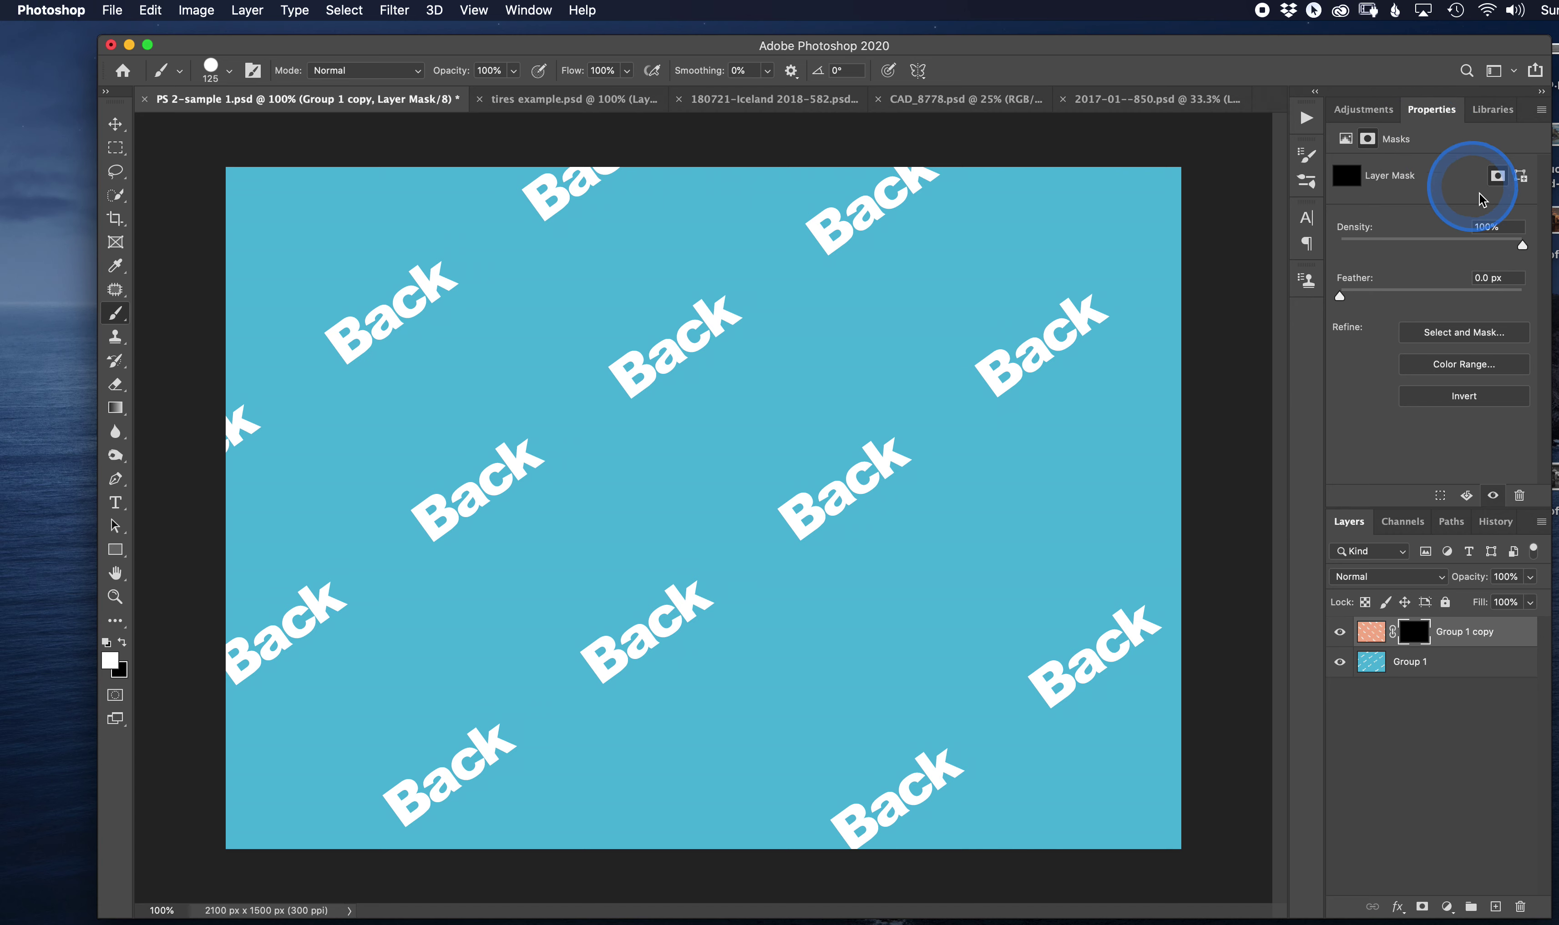
{"action": "left_click_drag", "start_coordinate": [1524, 248], "coordinate": [1432, 248]}
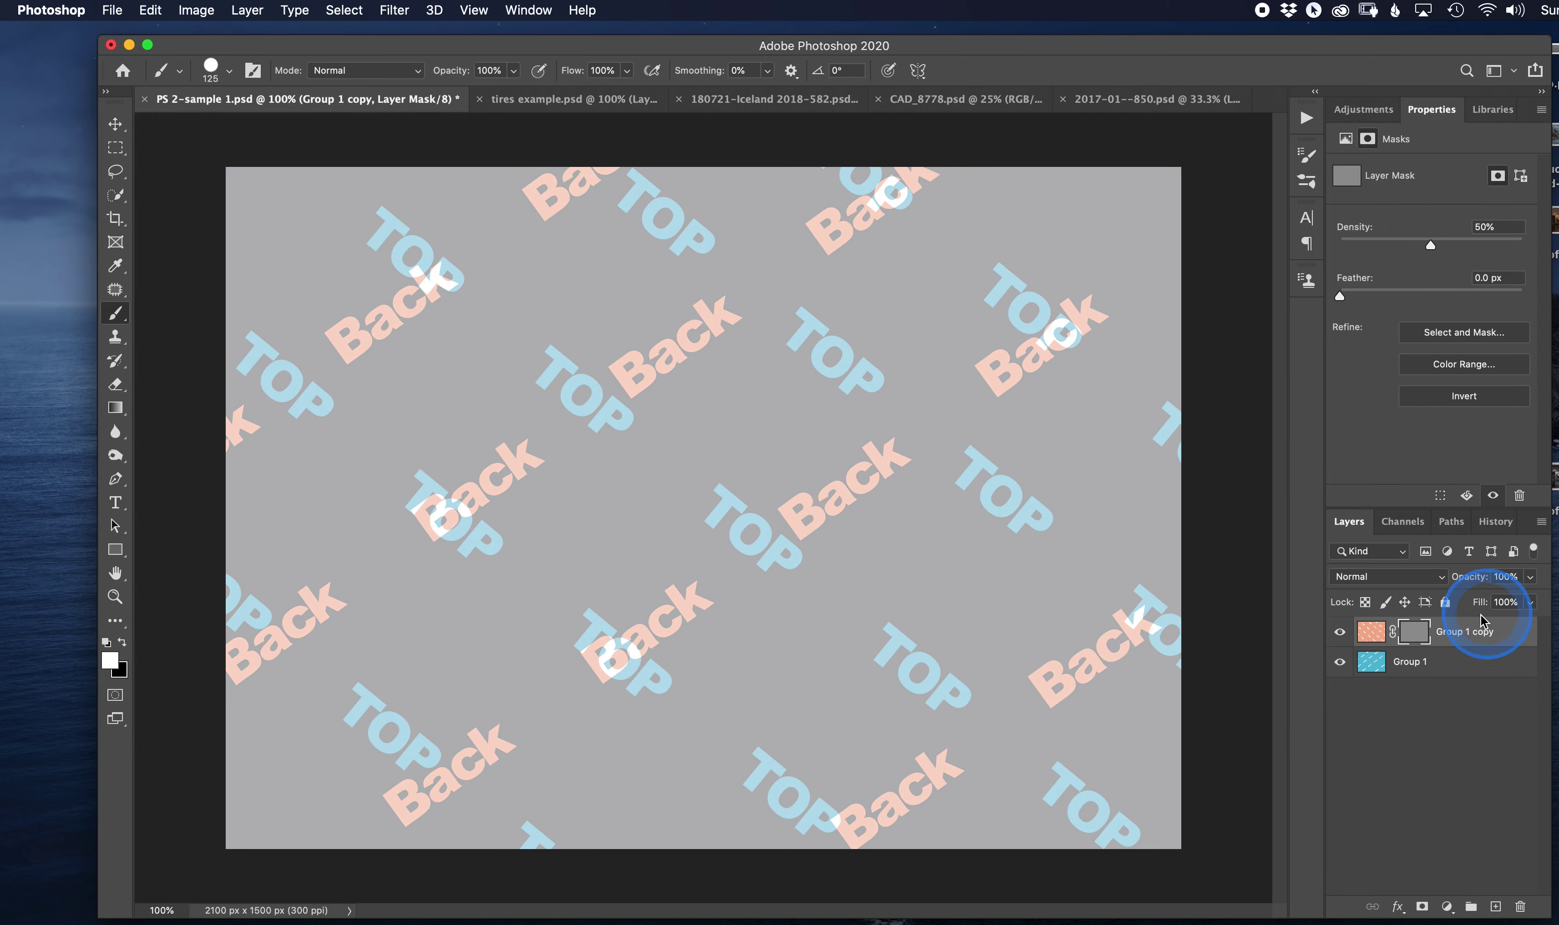
{"action": "left_click_drag", "start_coordinate": [1432, 250], "coordinate": [1519, 245]}
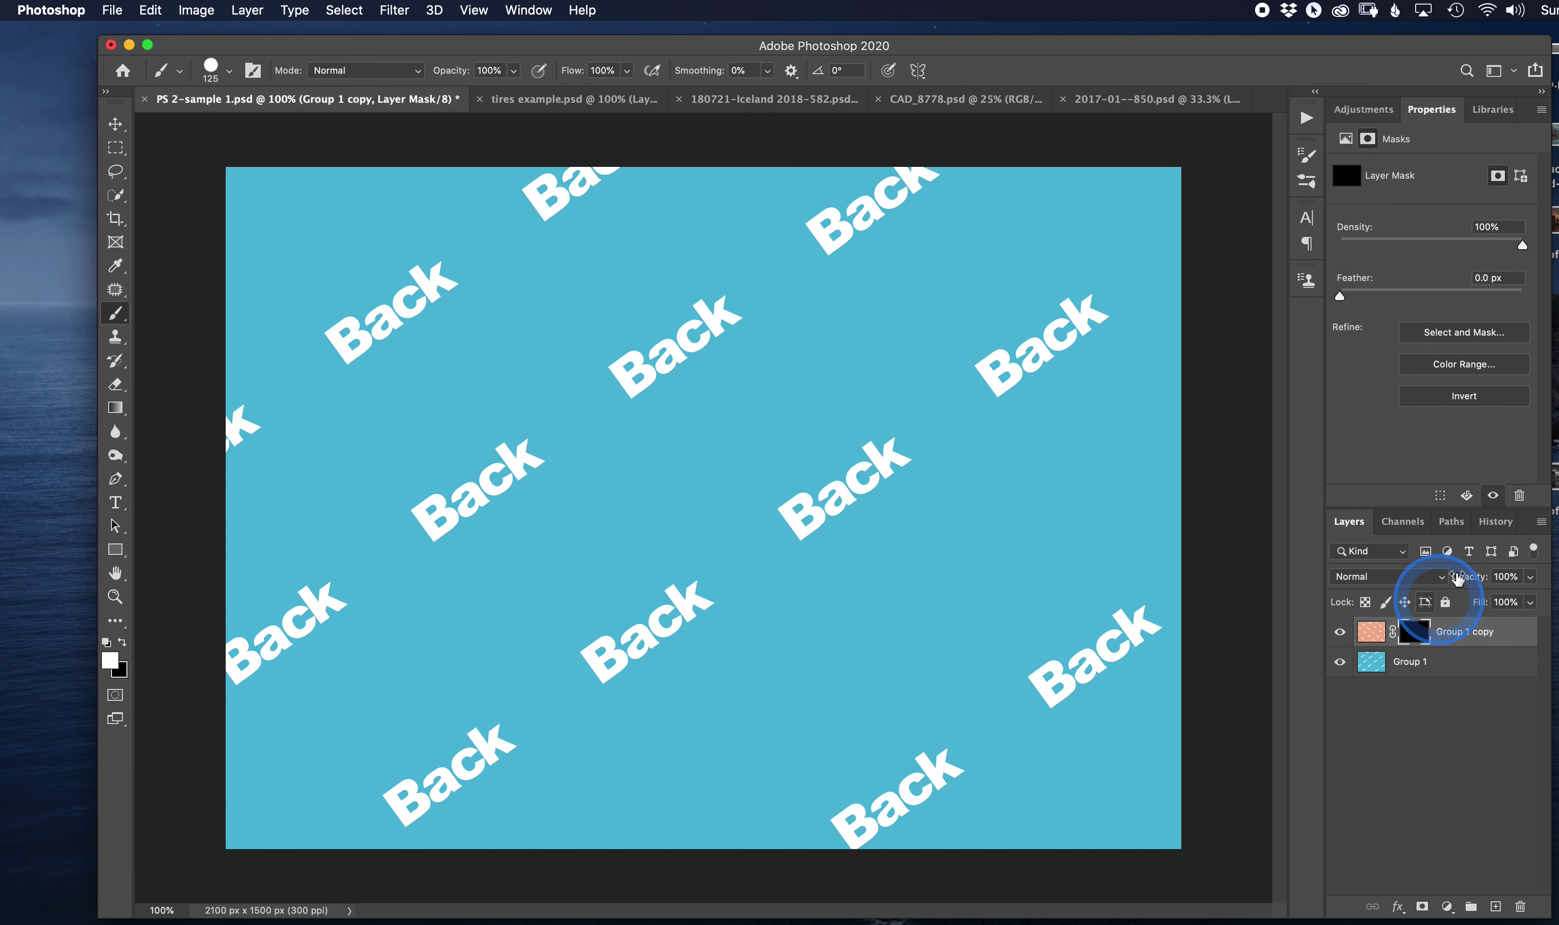
Invert the Group 1 copy mask repeatedly between white and black, ending with a white mask
{"action": "left_click", "coordinate": [1466, 398]}
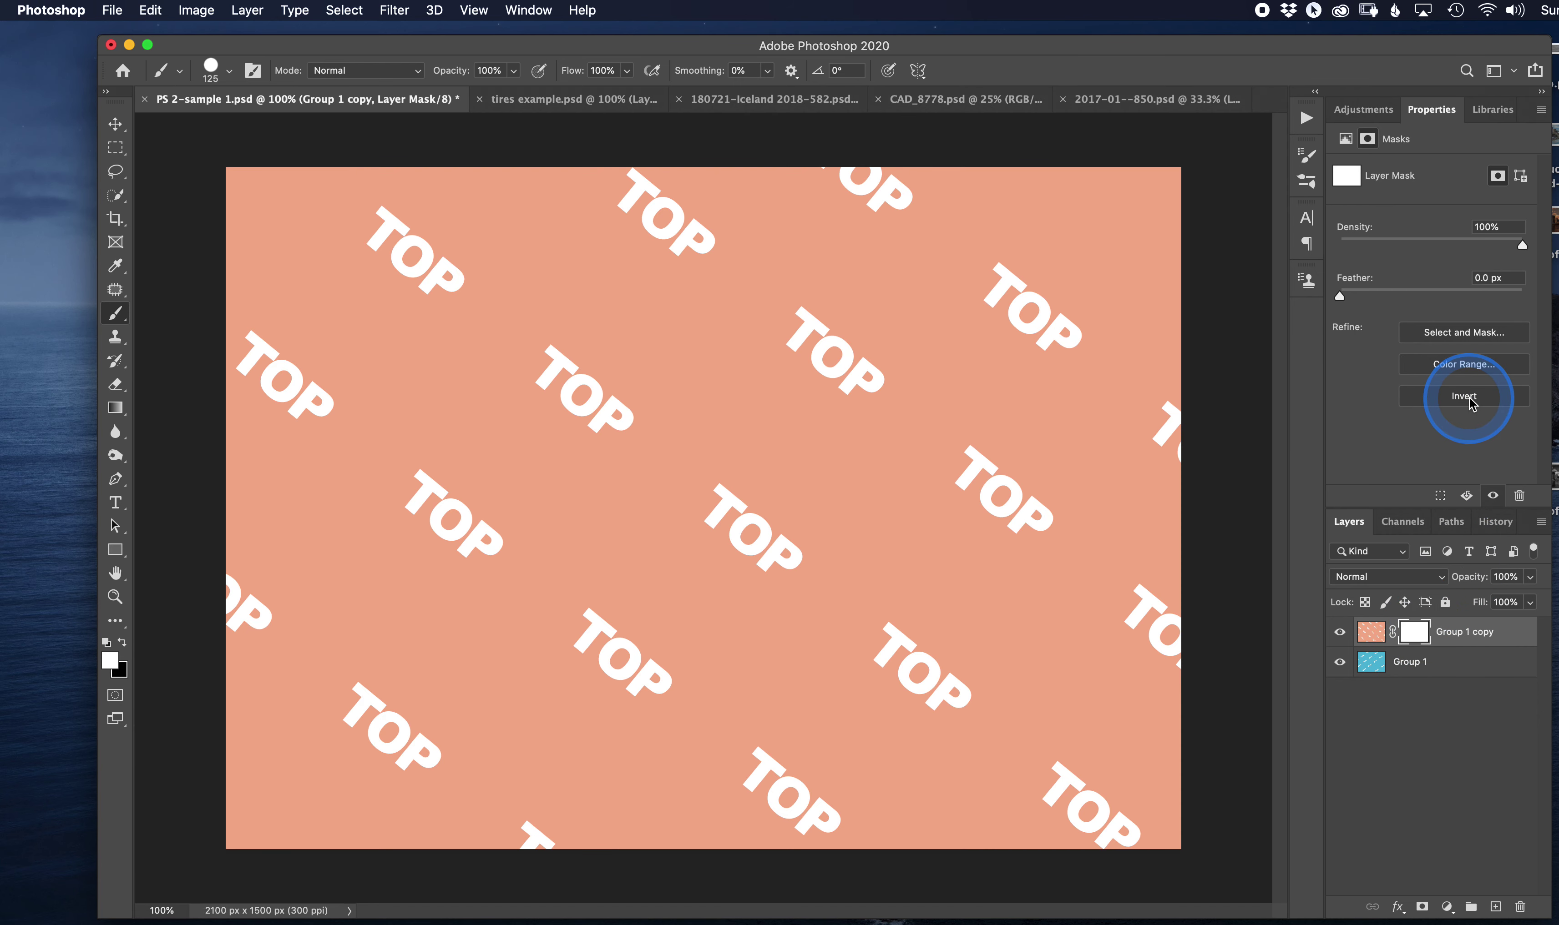
{"action": "left_click", "coordinate": [1466, 399]}
{"action": "left_click", "coordinate": [1466, 399]}
{"action": "left_click", "coordinate": [1467, 399]}
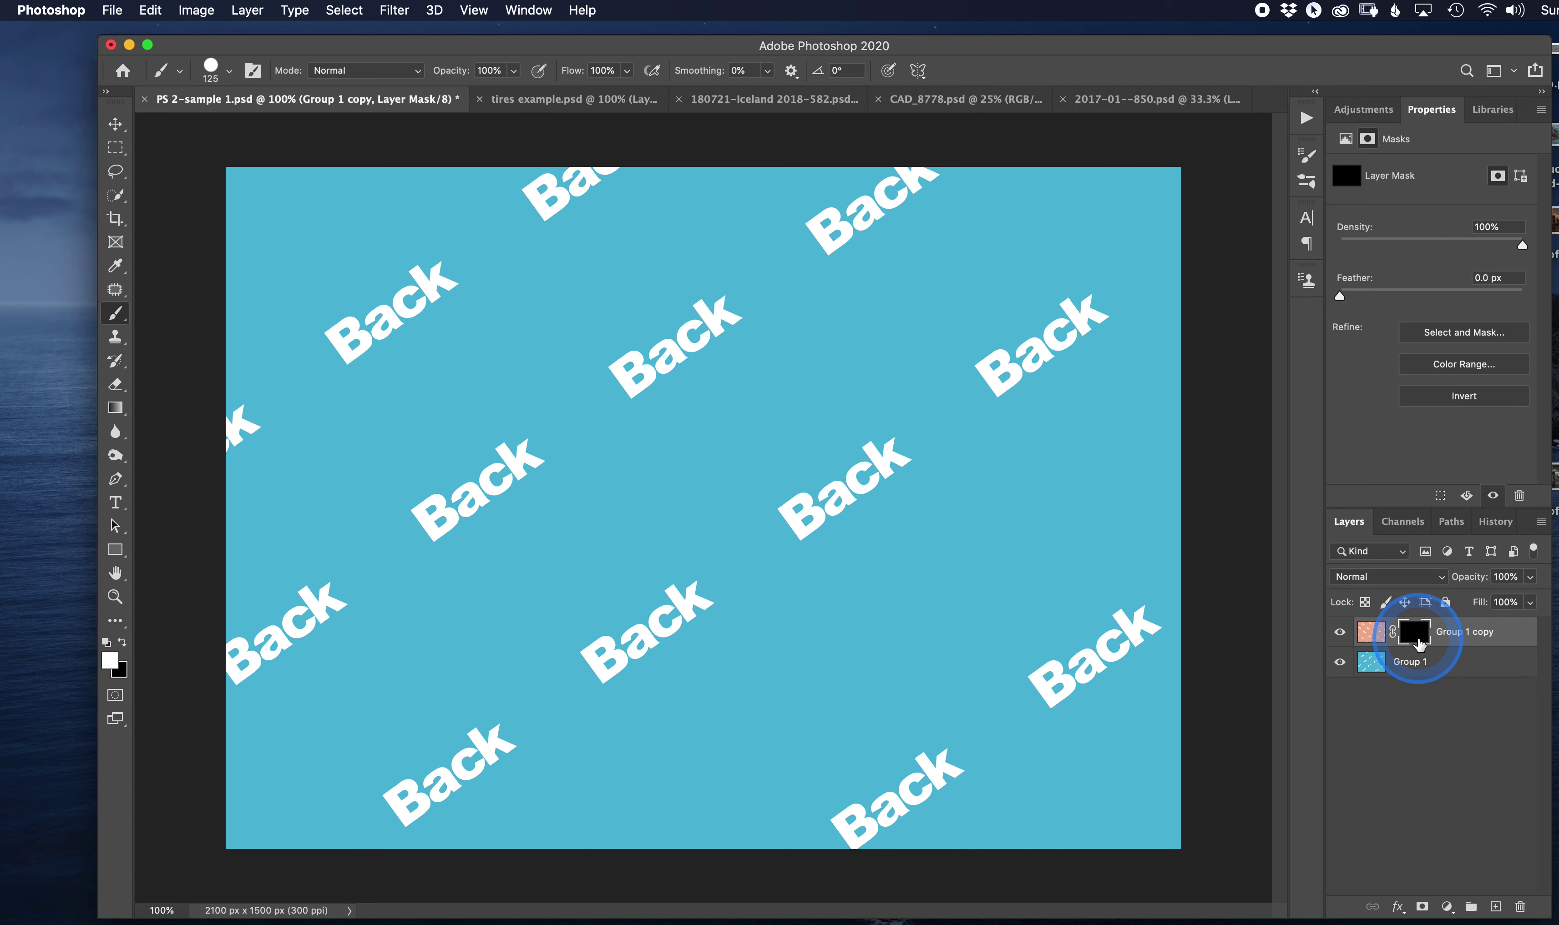
{"action": "left_click", "coordinate": [1444, 403]}
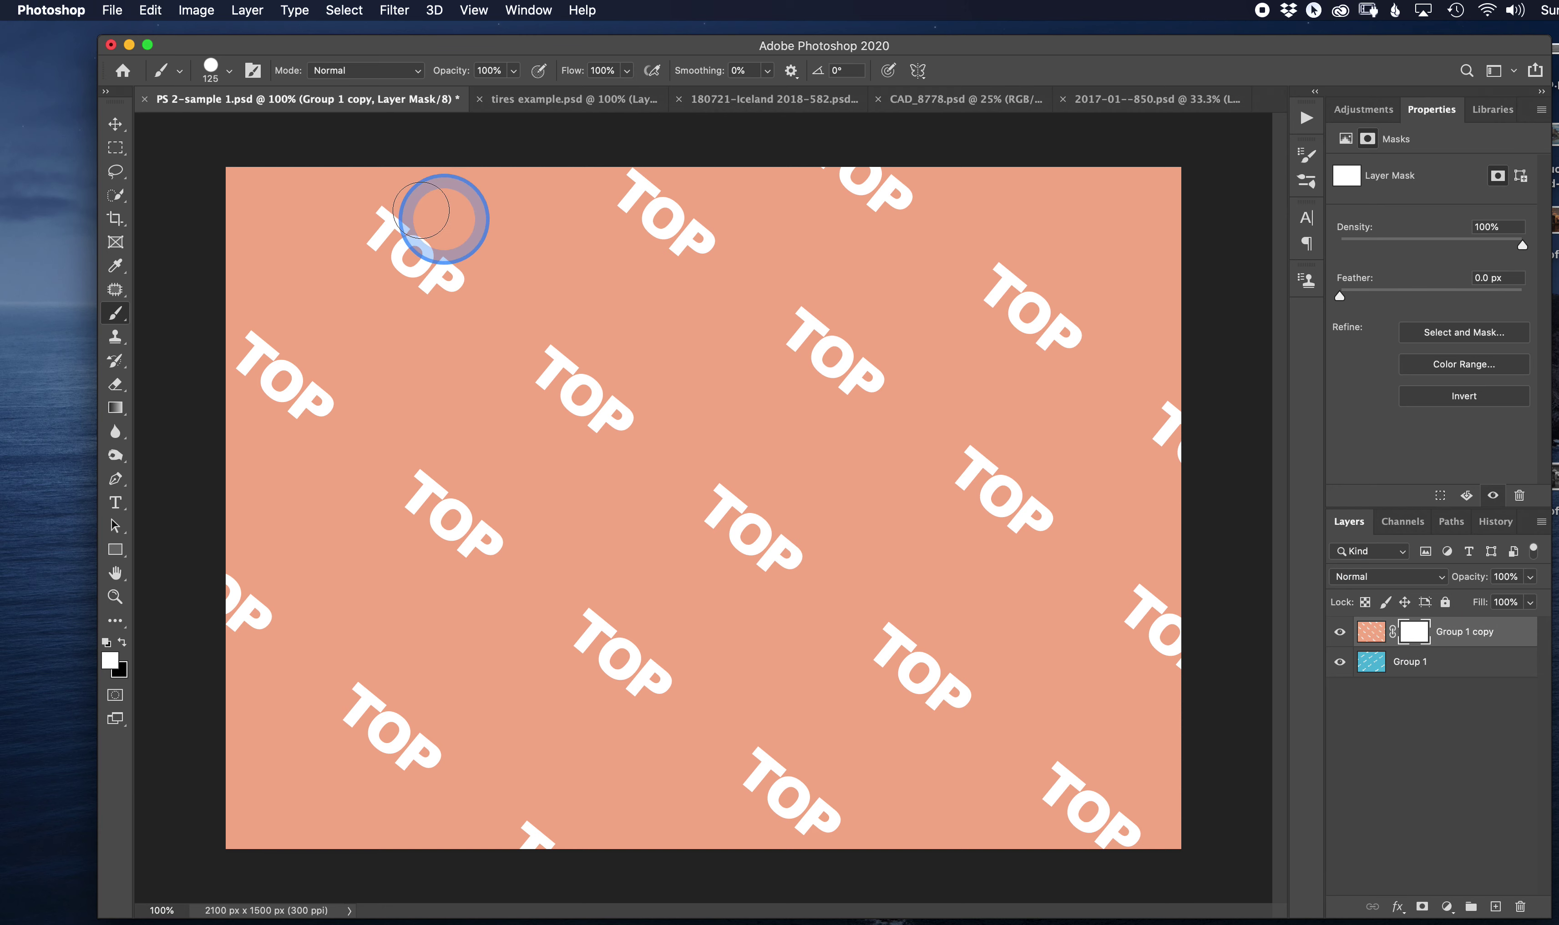
Soften the brush to 2% hardness and keep the Group 1 copy mask active
{"action": "left_click", "coordinate": [208, 81]}
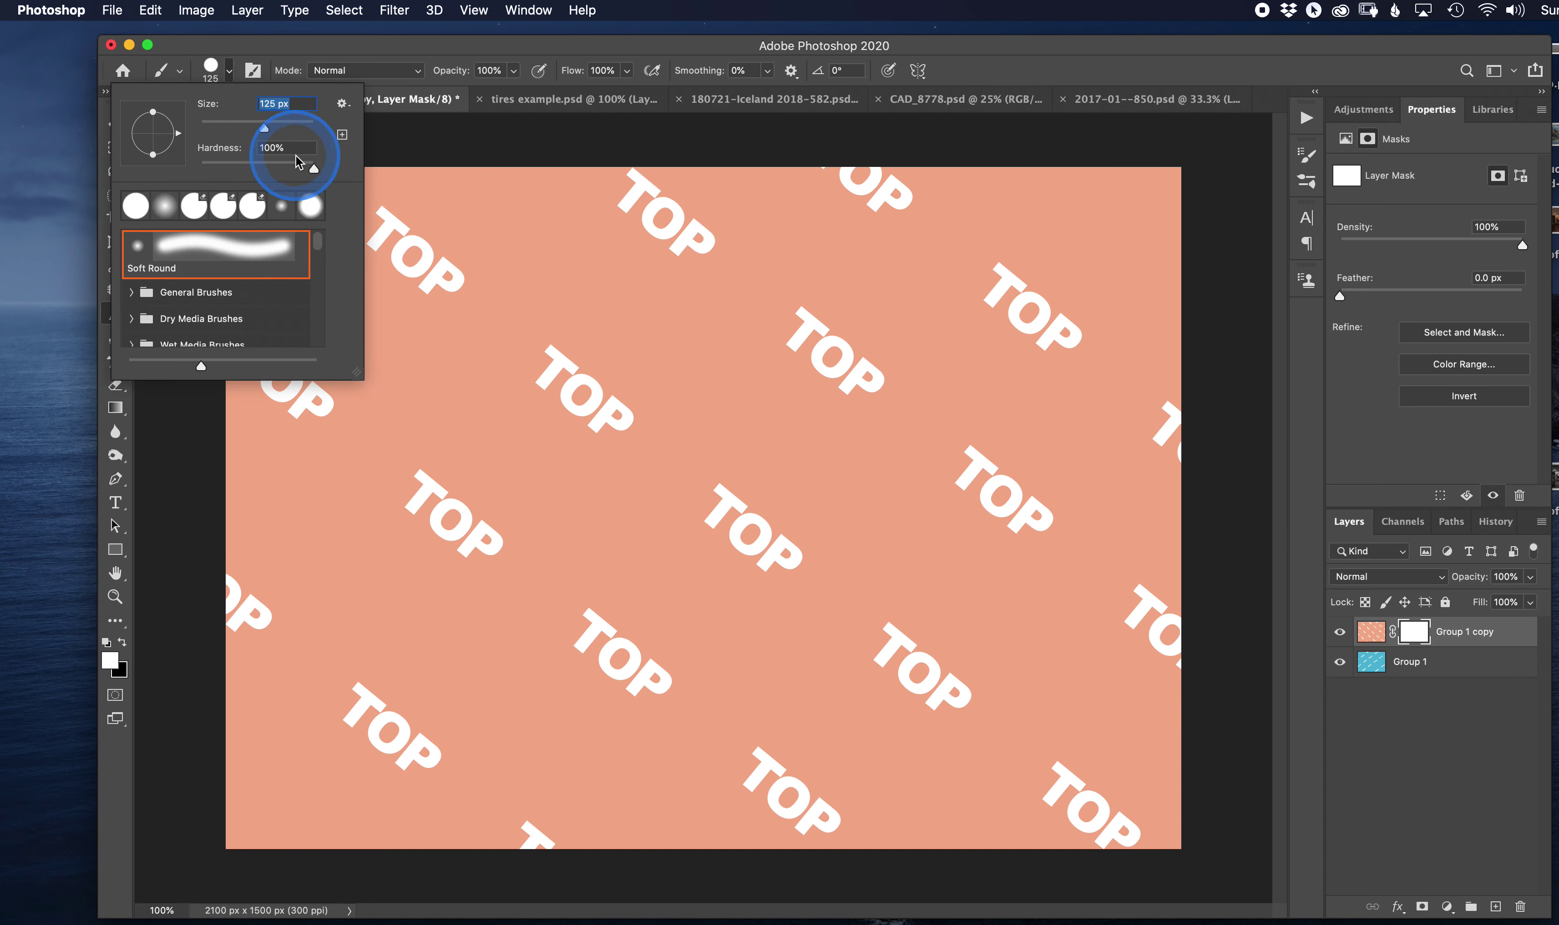
{"action": "left_click_drag", "start_coordinate": [314, 169], "coordinate": [203, 170]}
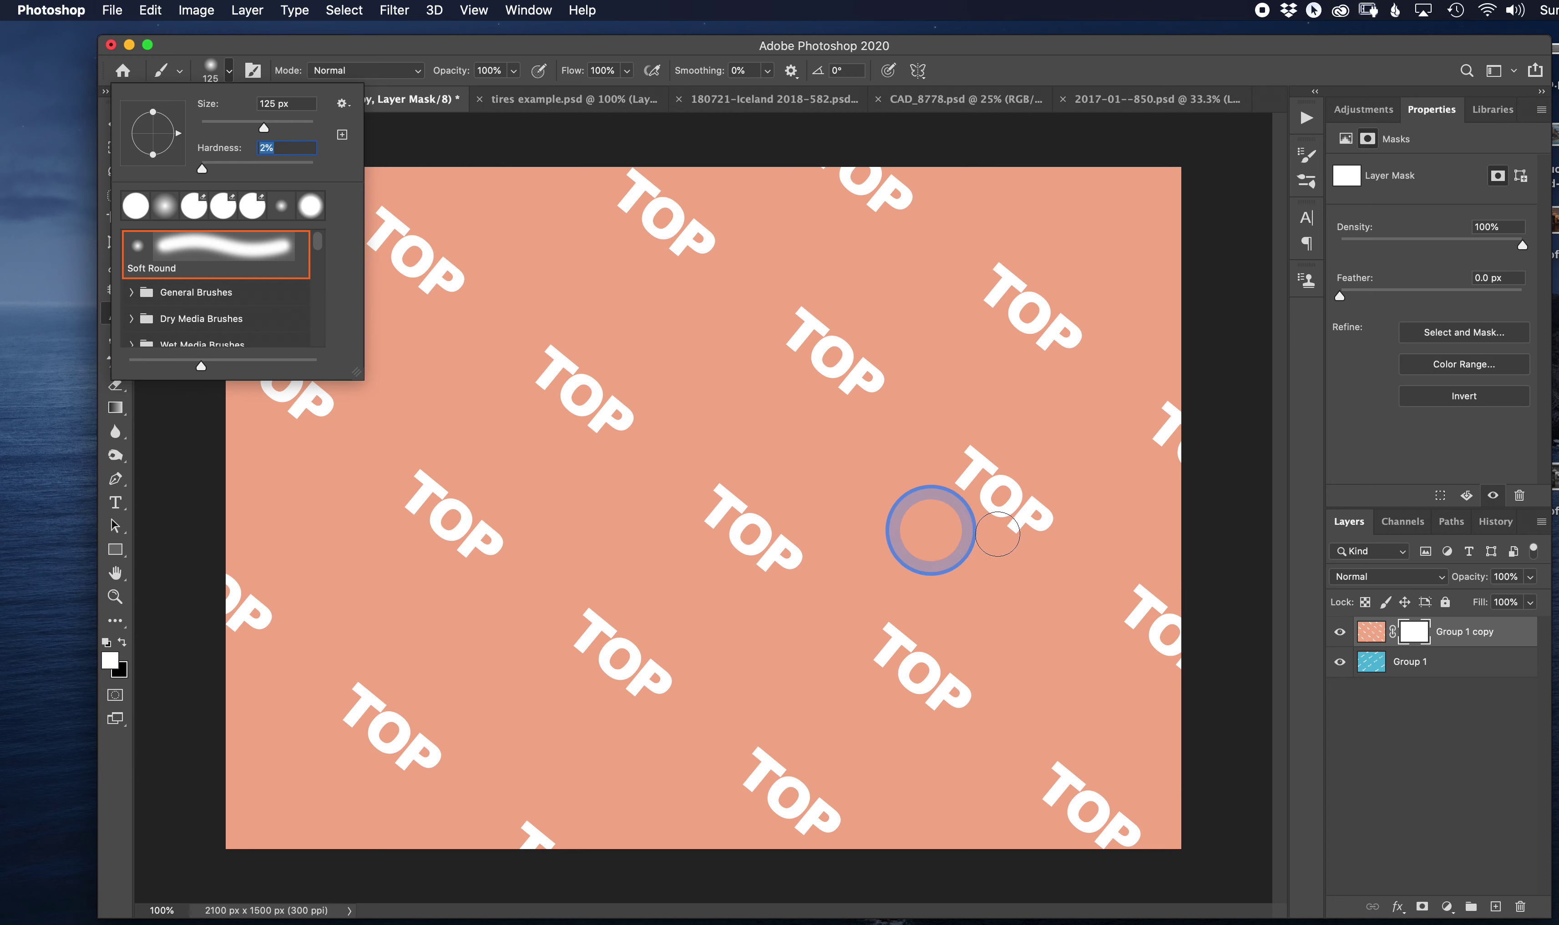
{"action": "left_click", "coordinate": [1412, 637]}
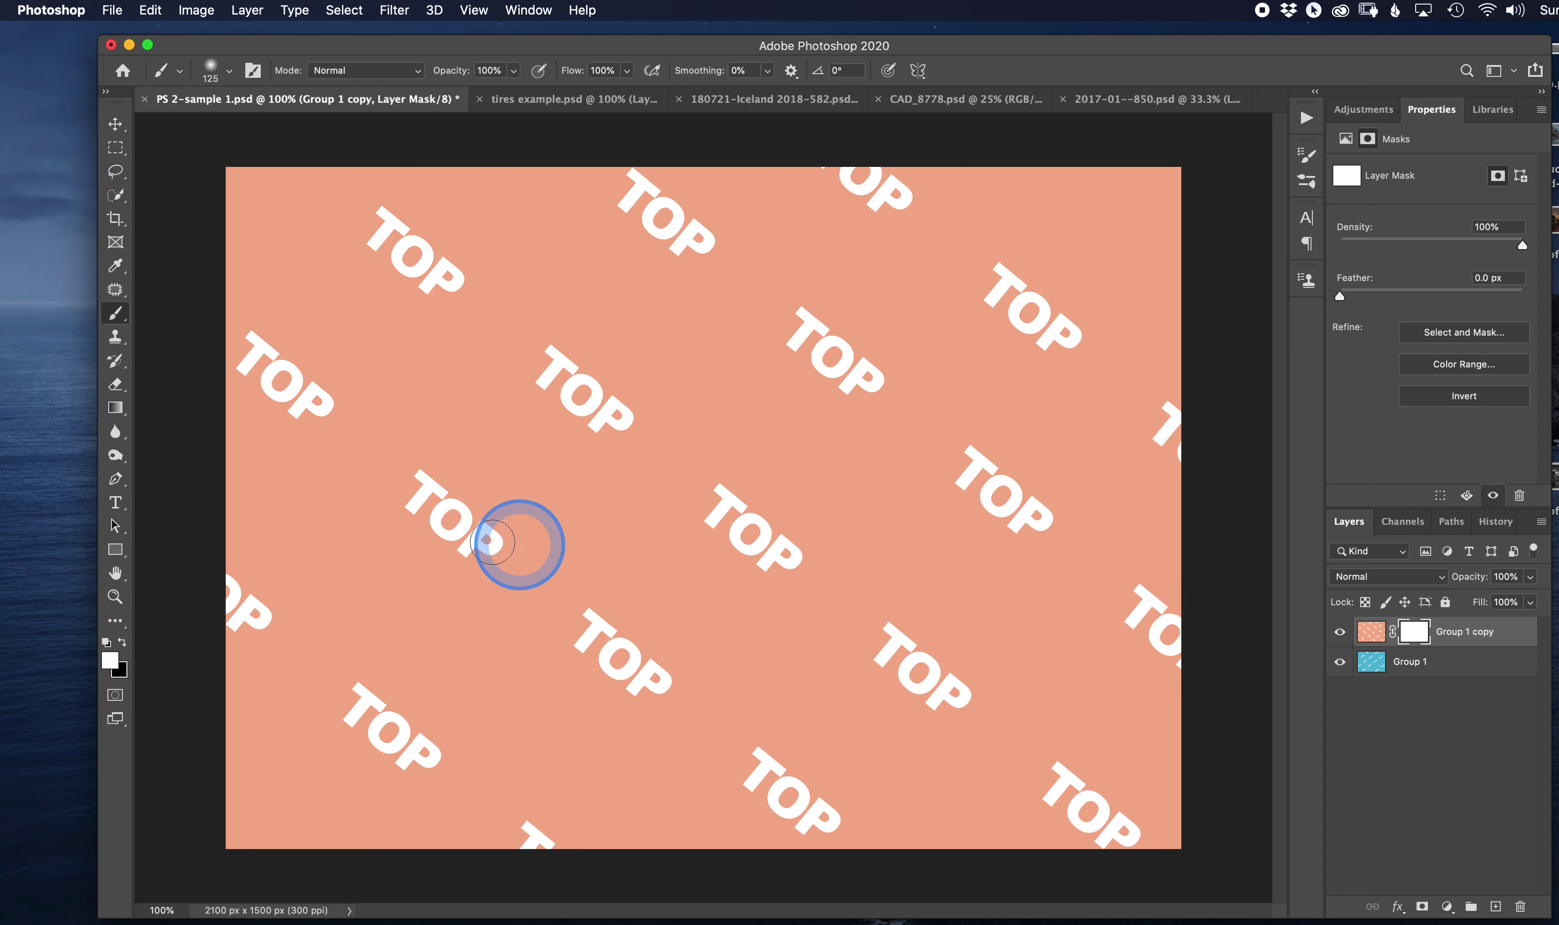
Draw a horizontal white-to-black linear gradient across the full width of the Group 1 copy mask and view the mask on its own
{"action": "left_click", "coordinate": [117, 408]}
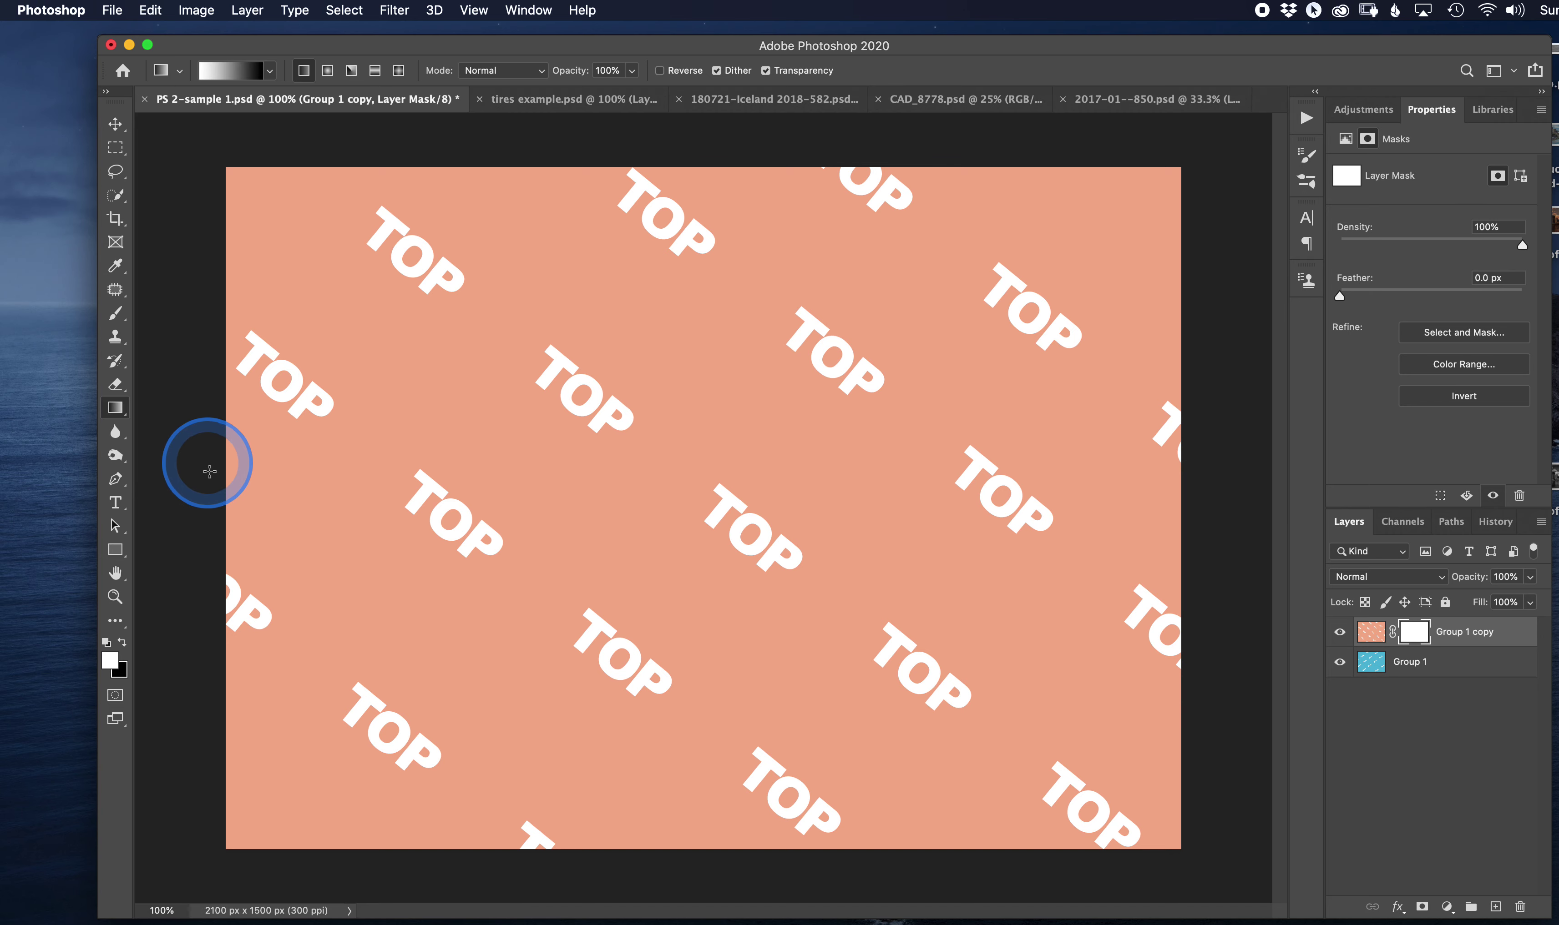
{"action": "left_click_drag", "start_coordinate": [220, 492], "coordinate": [1192, 469]}
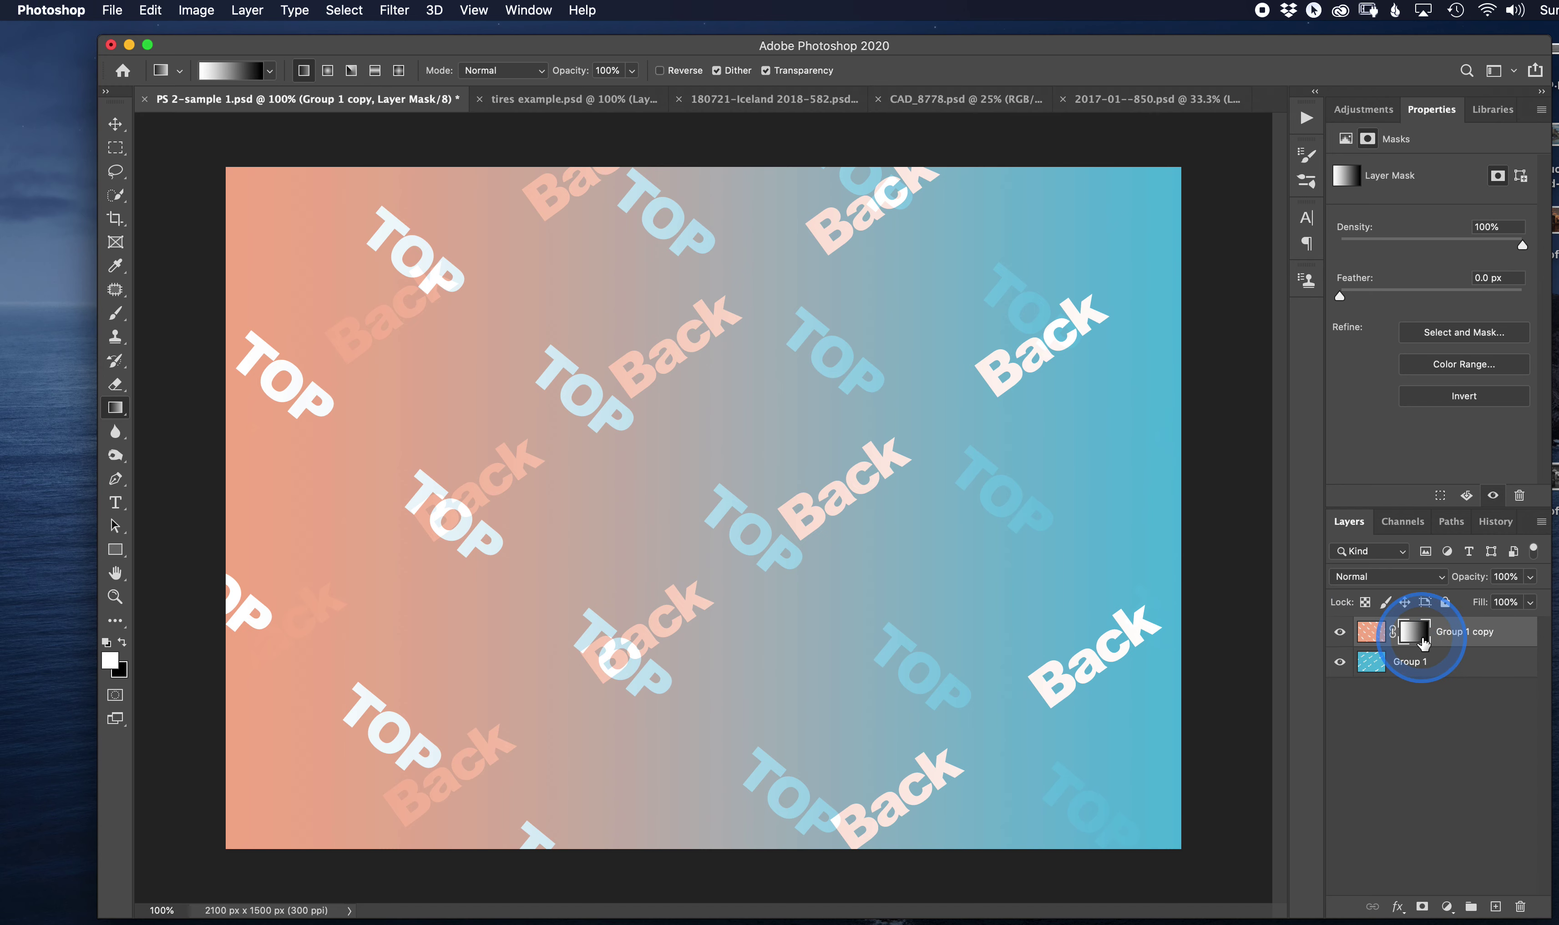
{"action": "left_click", "coordinate": [1422, 642], "text": "alt"}
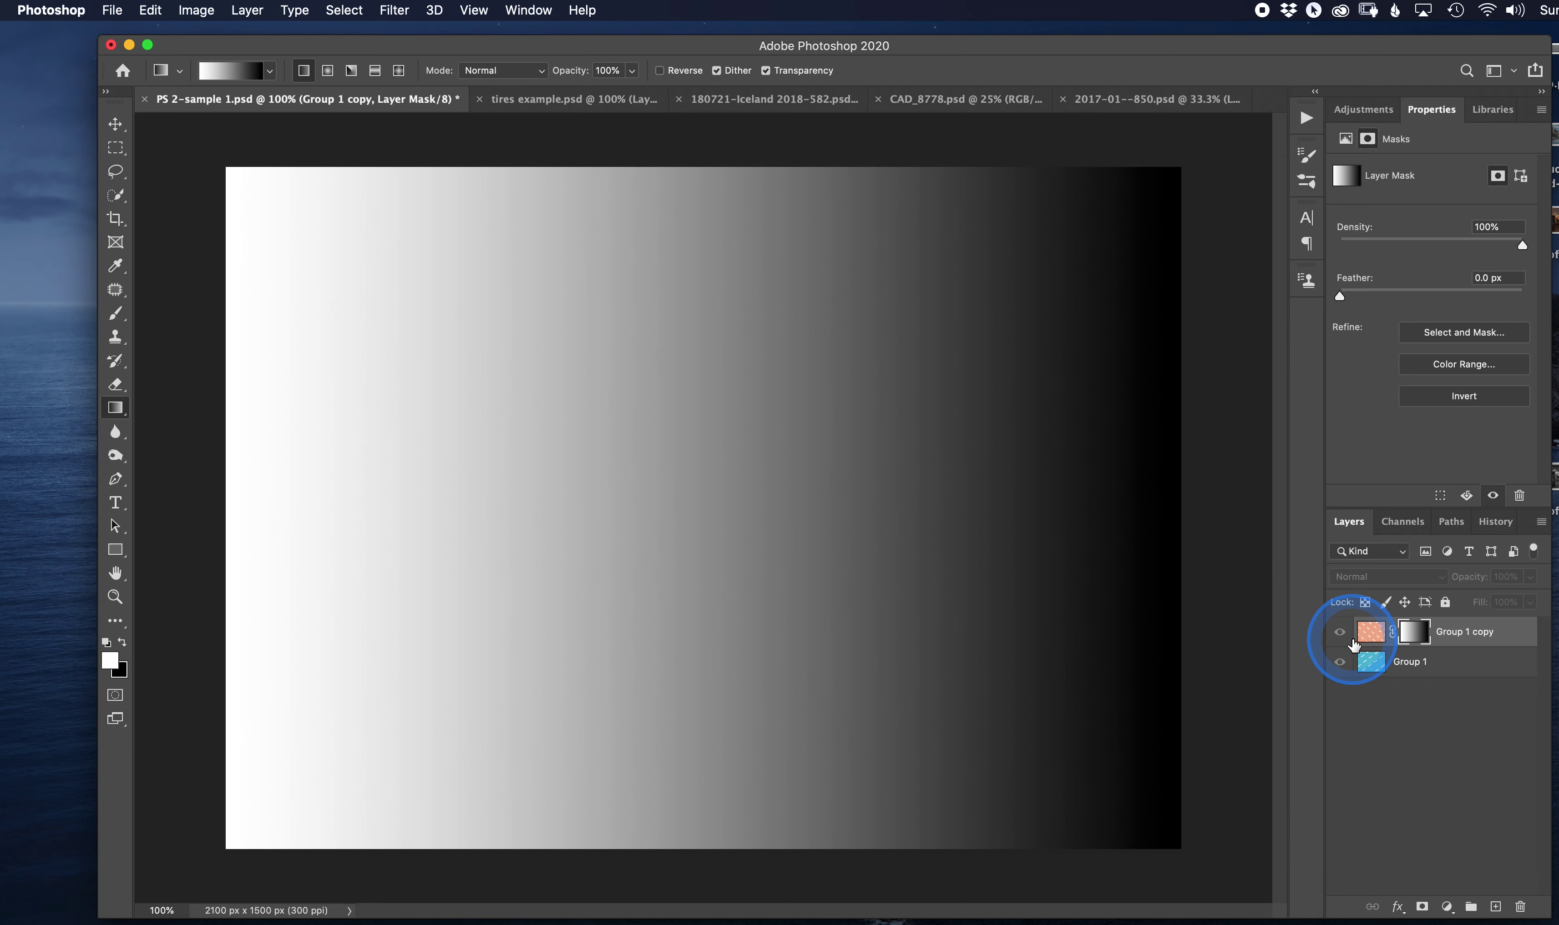
{"action": "left_click", "coordinate": [1409, 639], "text": "alt"}
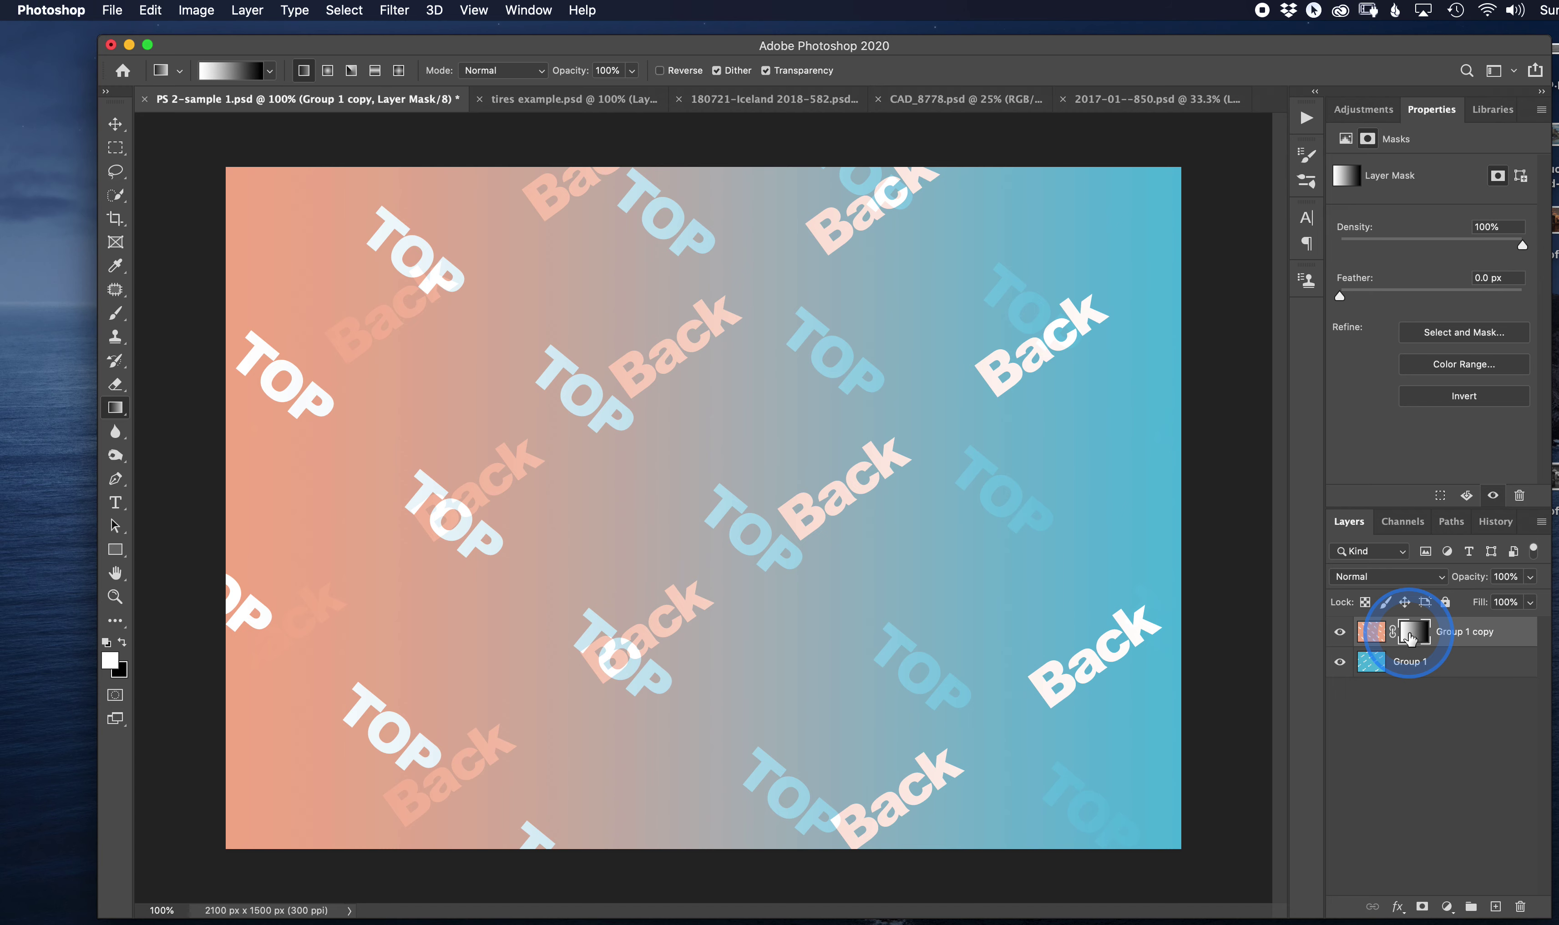
Replace the gradient on the Group 1 copy mask with a solid white fill
{"action": "key", "text": "ctrl+z"}
{"action": "left_click", "coordinate": [1409, 638]}
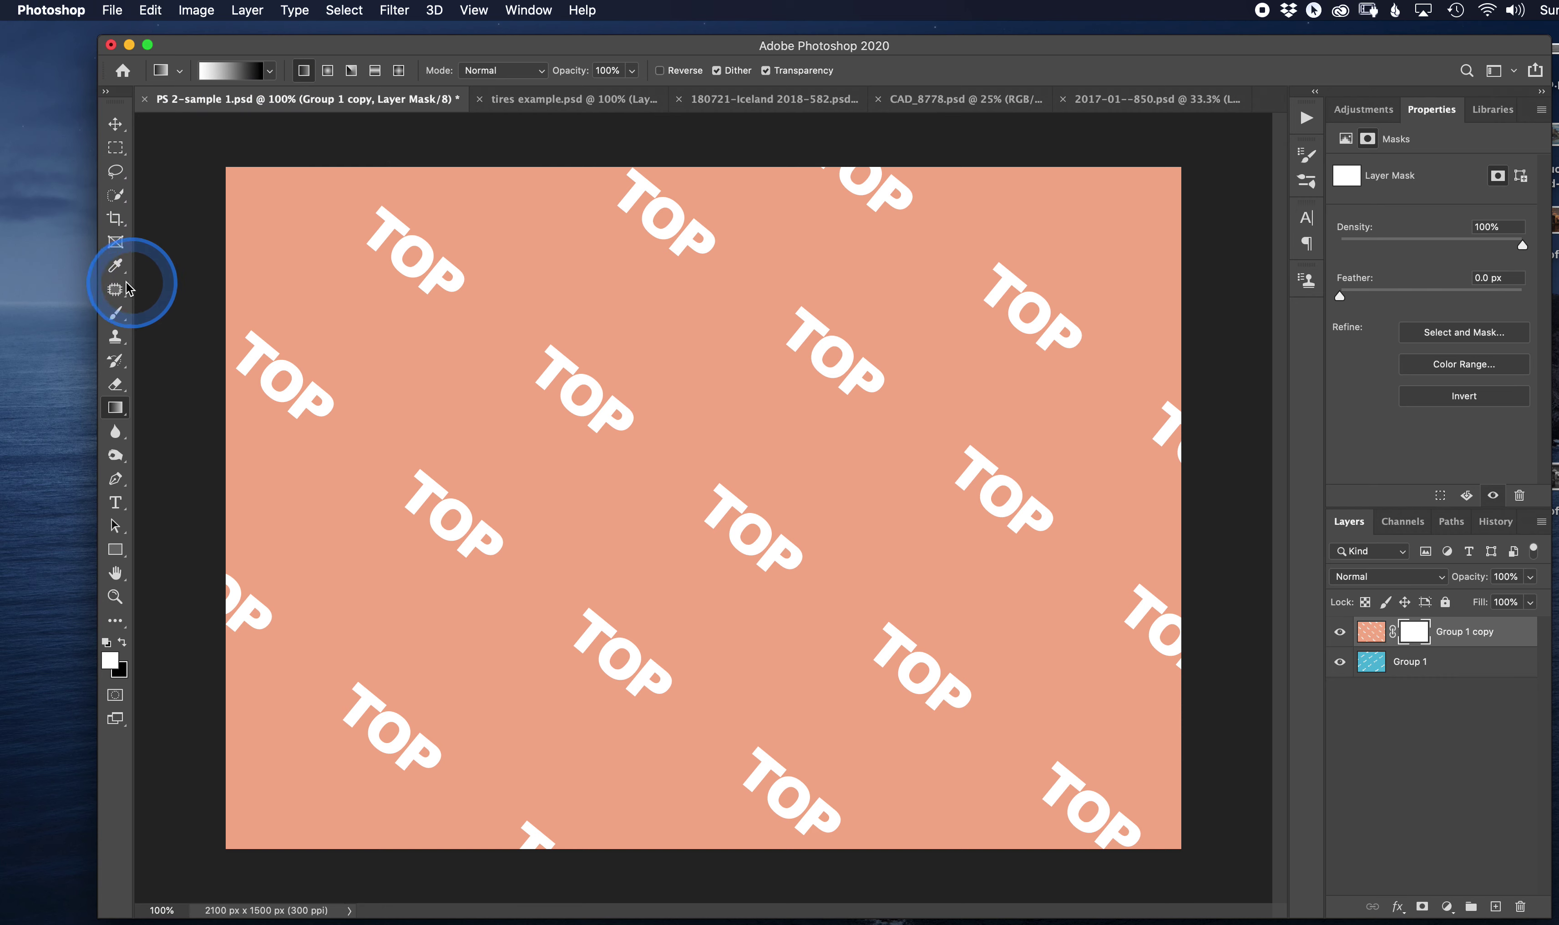
Set the Brush tool to 0% hardness and a size of 140 px
{"action": "left_click", "coordinate": [116, 314]}
{"action": "left_click", "coordinate": [211, 66]}
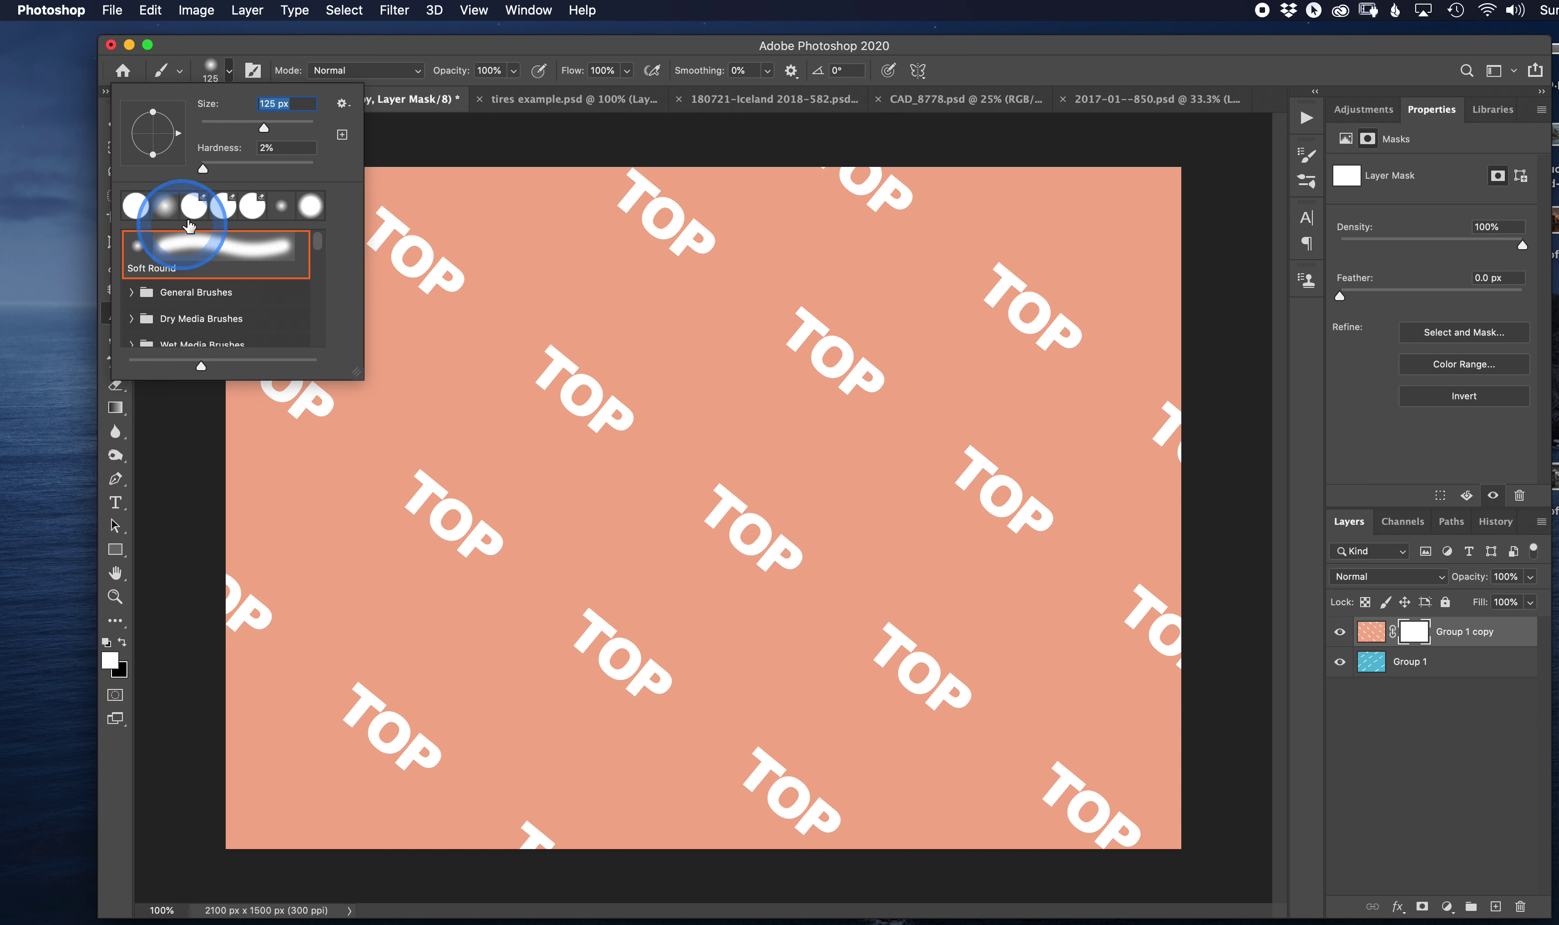
{"action": "left_click_drag", "start_coordinate": [202, 169], "coordinate": [198, 169]}
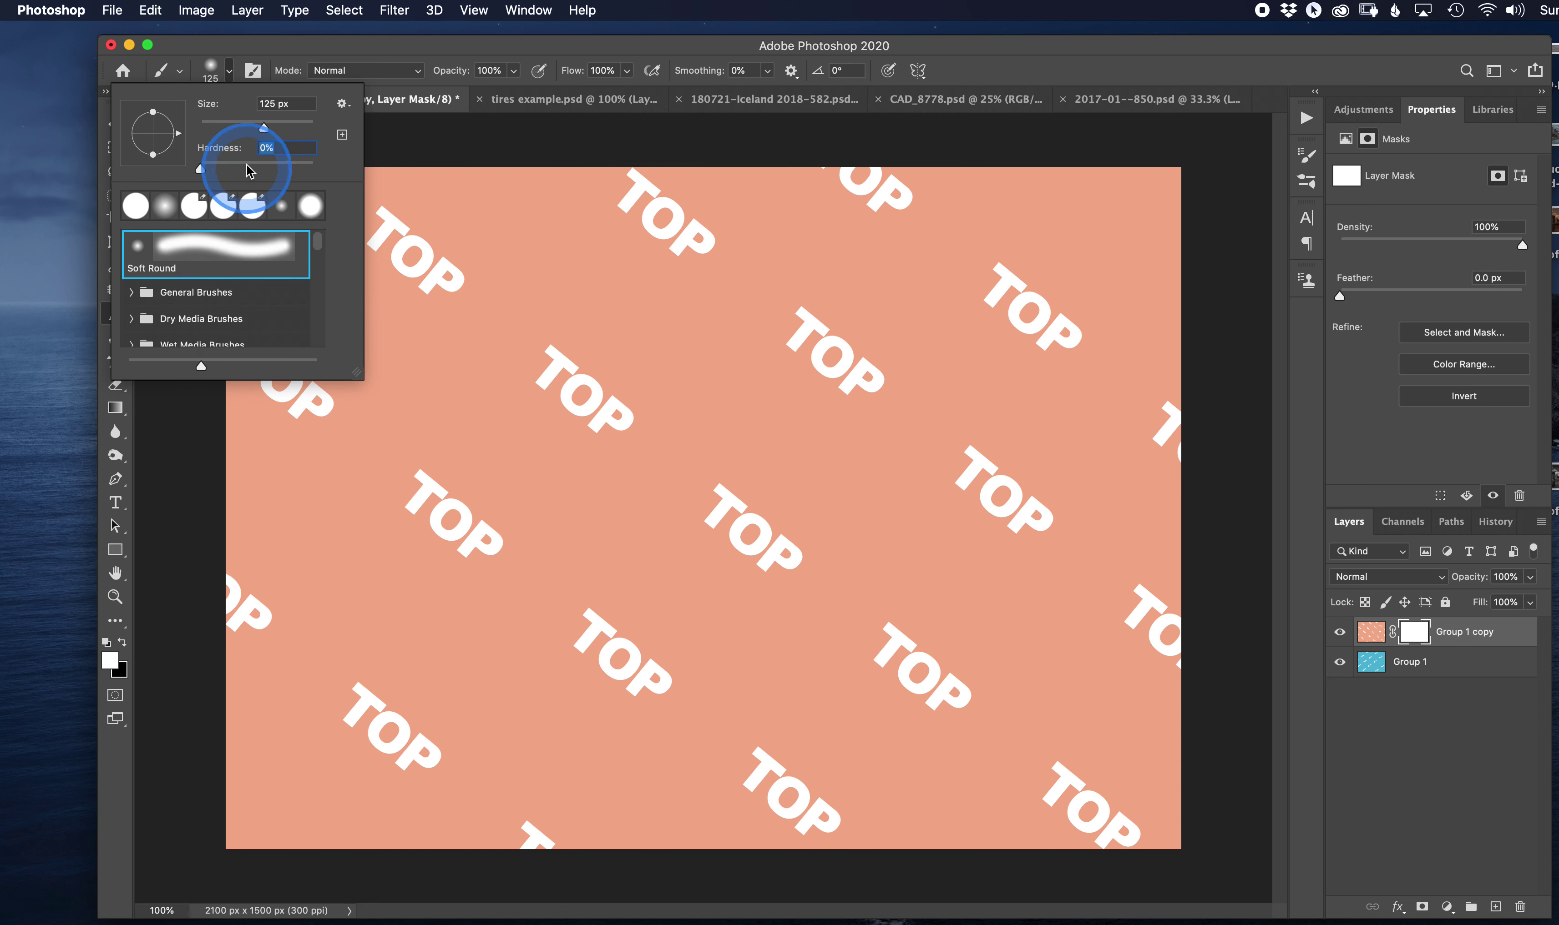
{"action": "left_click_drag", "start_coordinate": [269, 130], "coordinate": [271, 129]}
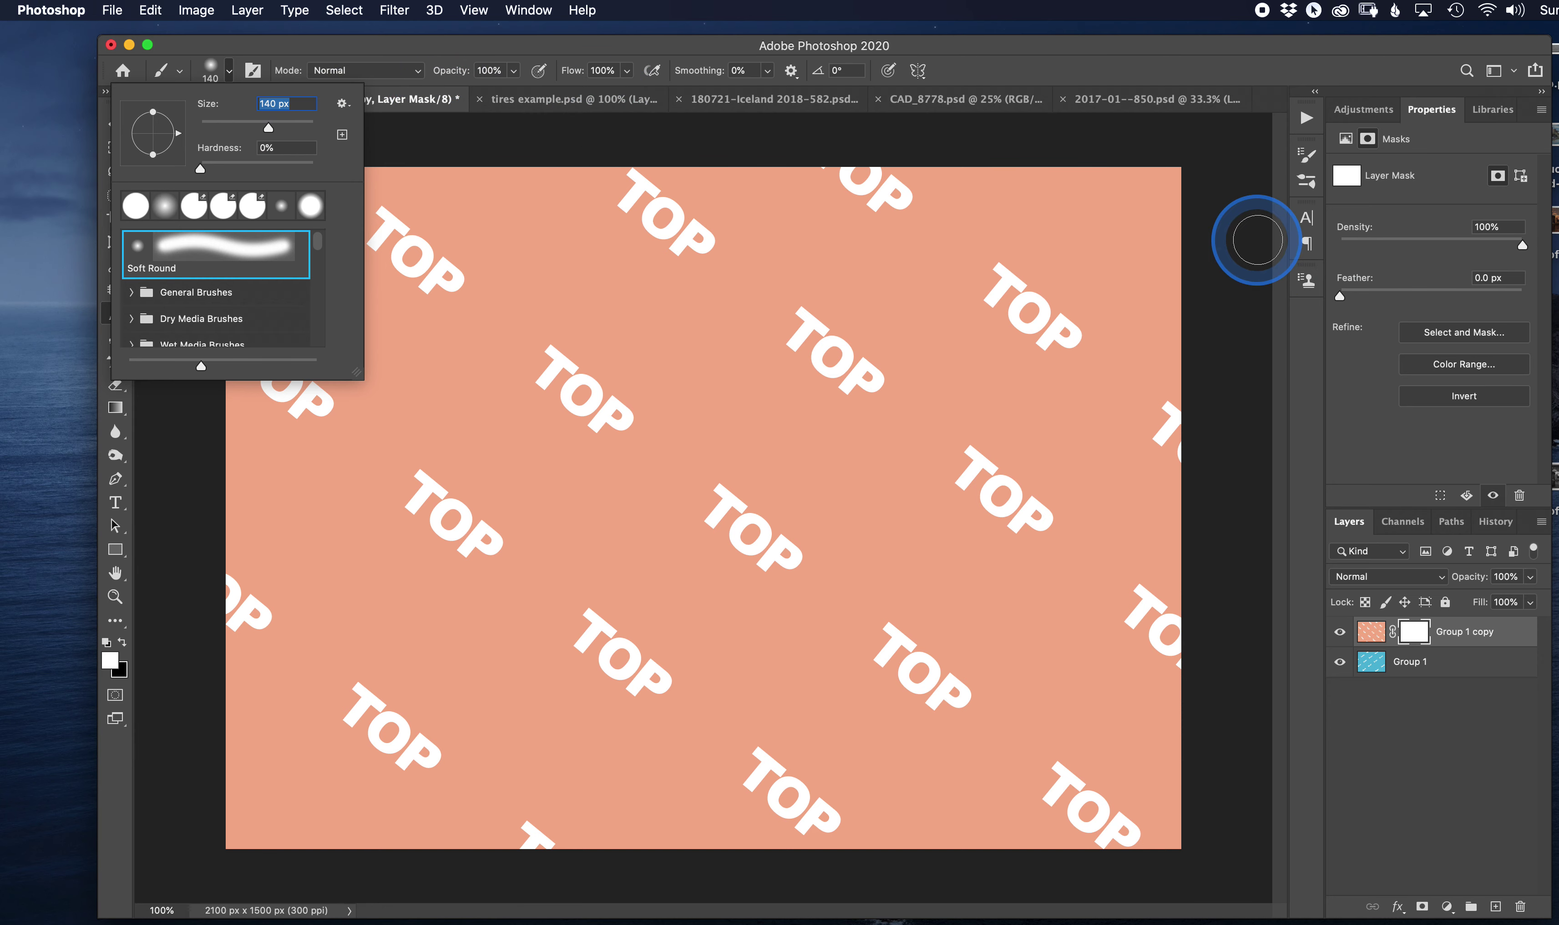
{"action": "left_click", "coordinate": [1231, 244]}
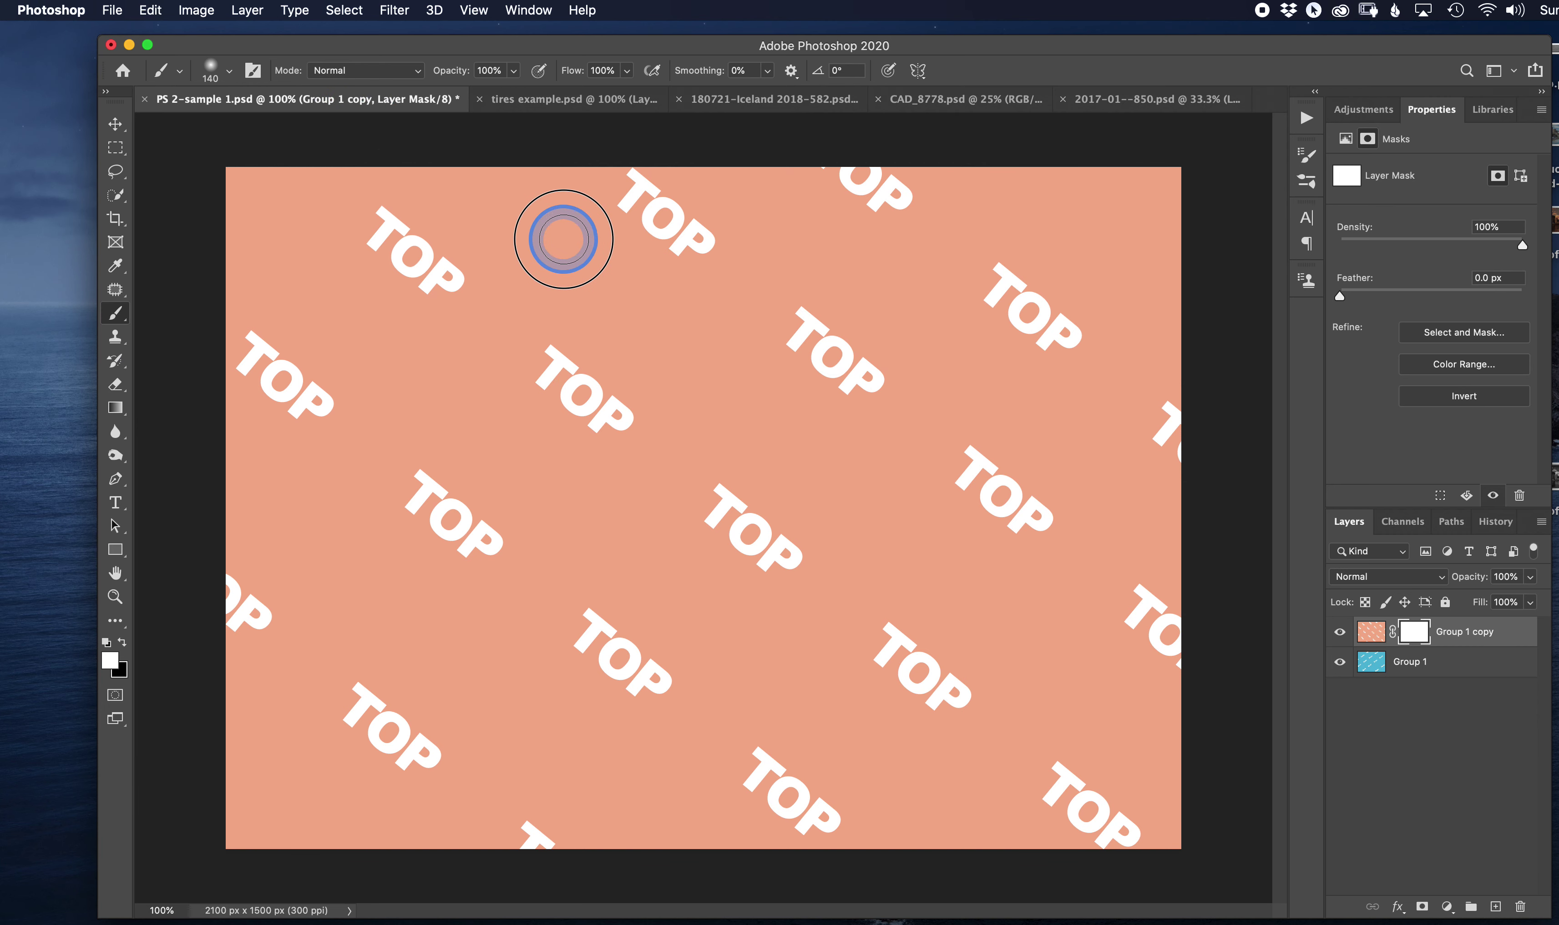
Paint a horizontal black band across the upper part of the mask, and a second one below it at 50% brush opacity
{"action": "left_click", "coordinate": [563, 240]}
{"action": "mouse_move", "coordinate": [559, 242]}
{"action": "left_mouse_down"}
{"action": "mouse_move", "coordinate": [519, 247]}
{"action": "mouse_move", "coordinate": [1001, 241]}
{"action": "left_mouse_up"}
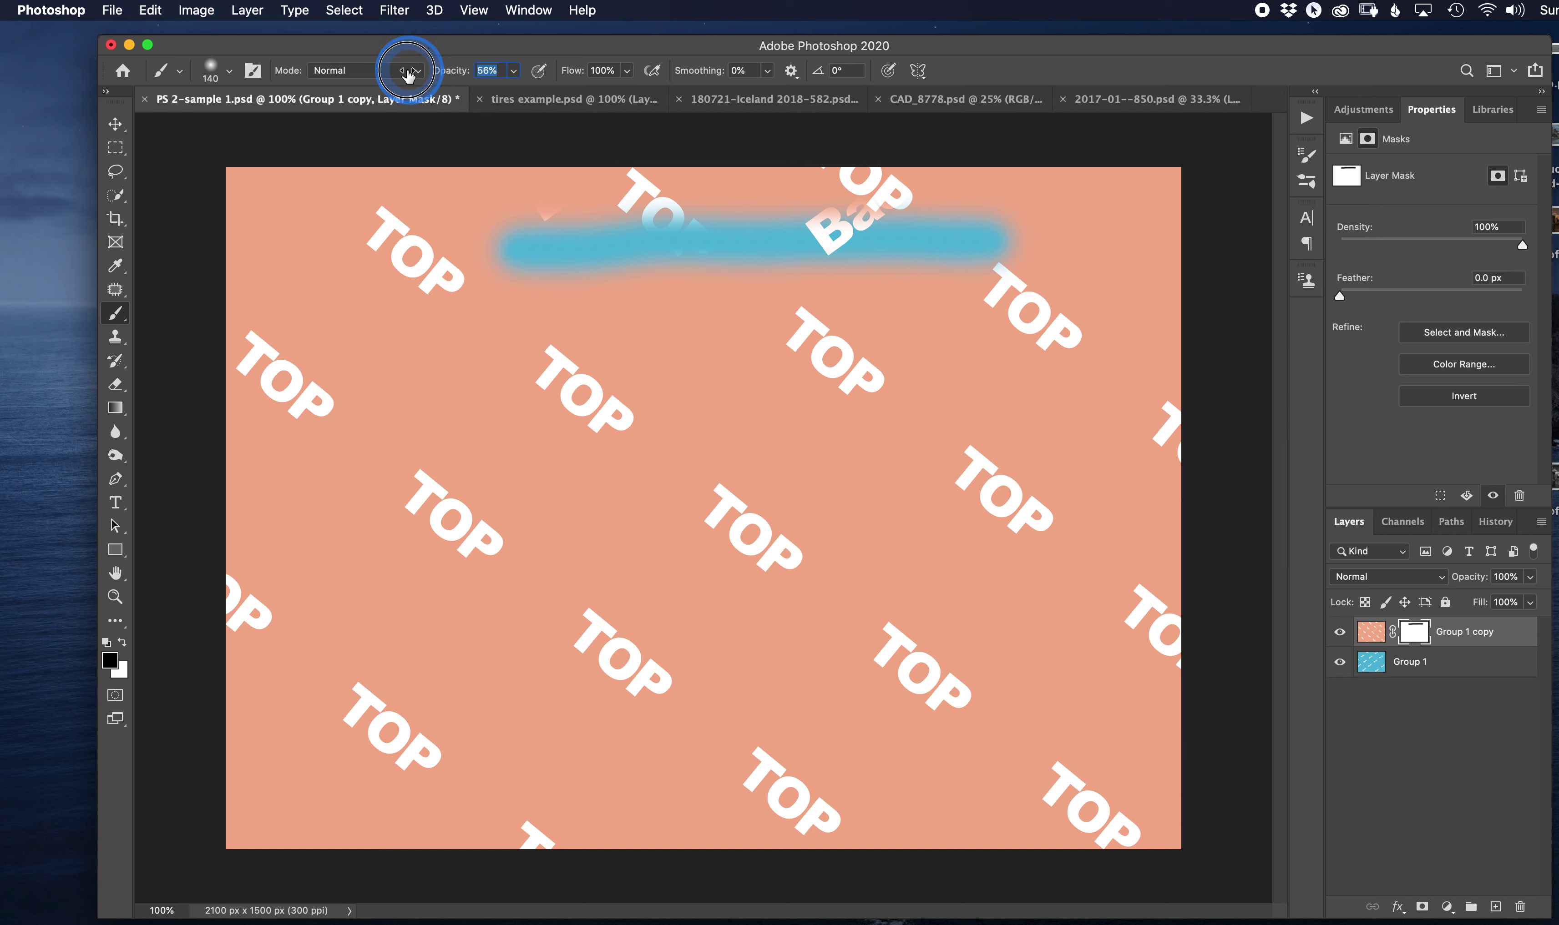
{"action": "left_click", "coordinate": [529, 292]}
{"action": "mouse_move", "coordinate": [521, 303]}
{"action": "left_mouse_down"}
{"action": "mouse_move", "coordinate": [1025, 307]}
{"action": "mouse_move", "coordinate": [552, 311]}
{"action": "mouse_move", "coordinate": [969, 308]}
{"action": "left_mouse_up"}
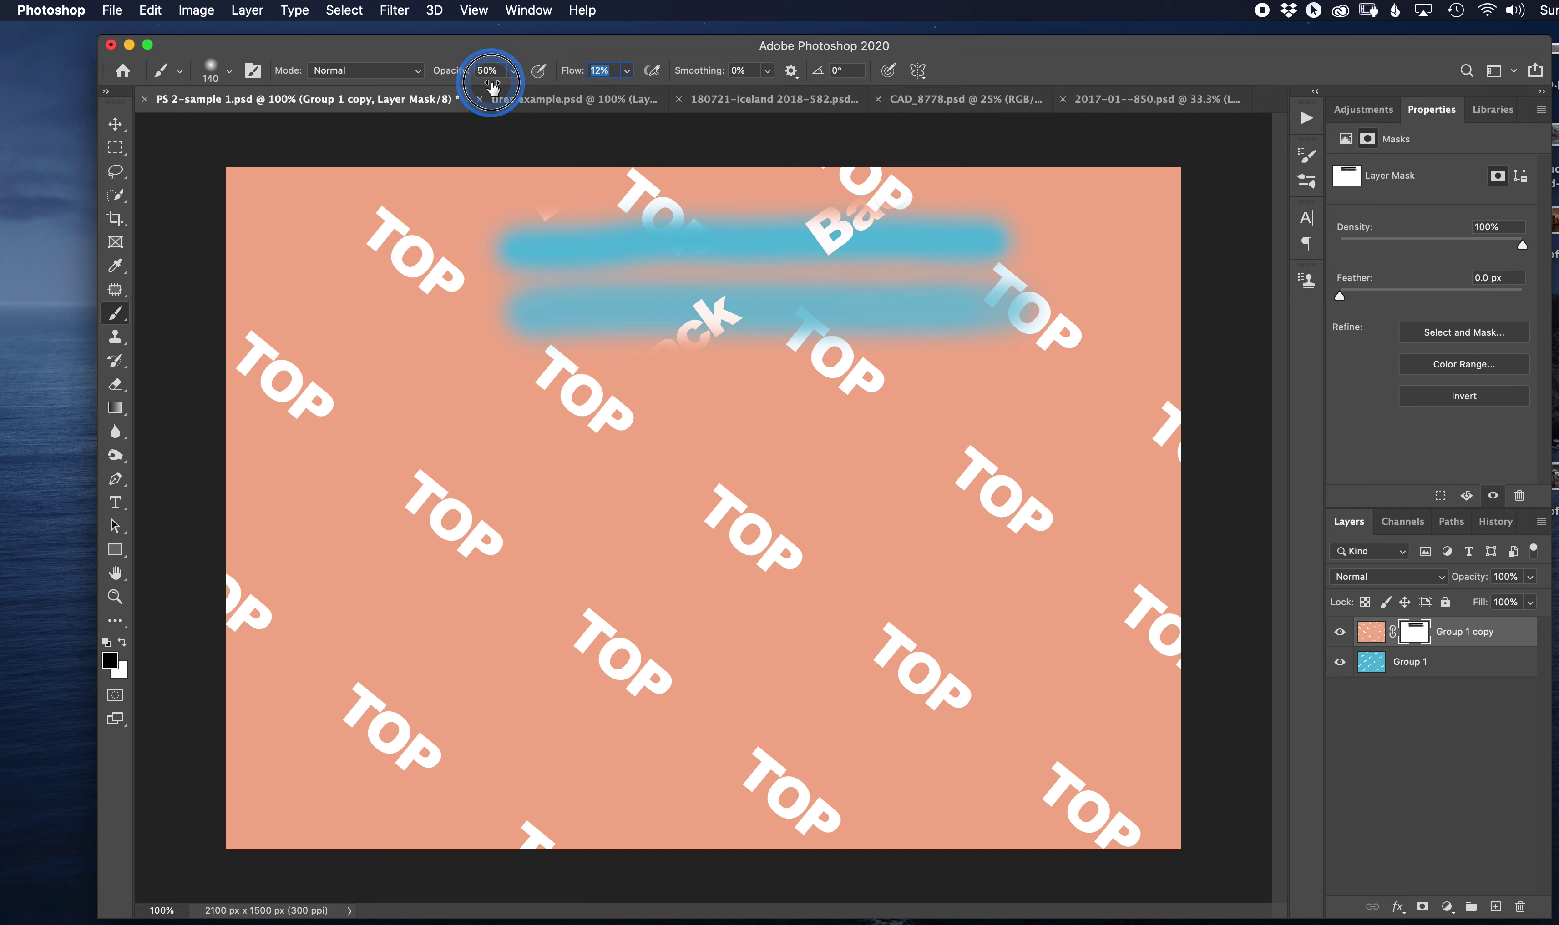
Paint a third black band on the mask below the second one with 50% opacity and 12% flow
{"action": "key", "text": "Return"}
{"action": "mouse_move", "coordinate": [530, 390]}
{"action": "left_mouse_down"}
{"action": "mouse_move", "coordinate": [991, 380]}
{"action": "mouse_move", "coordinate": [731, 376]}
{"action": "mouse_move", "coordinate": [545, 342]}
{"action": "left_mouse_up"}
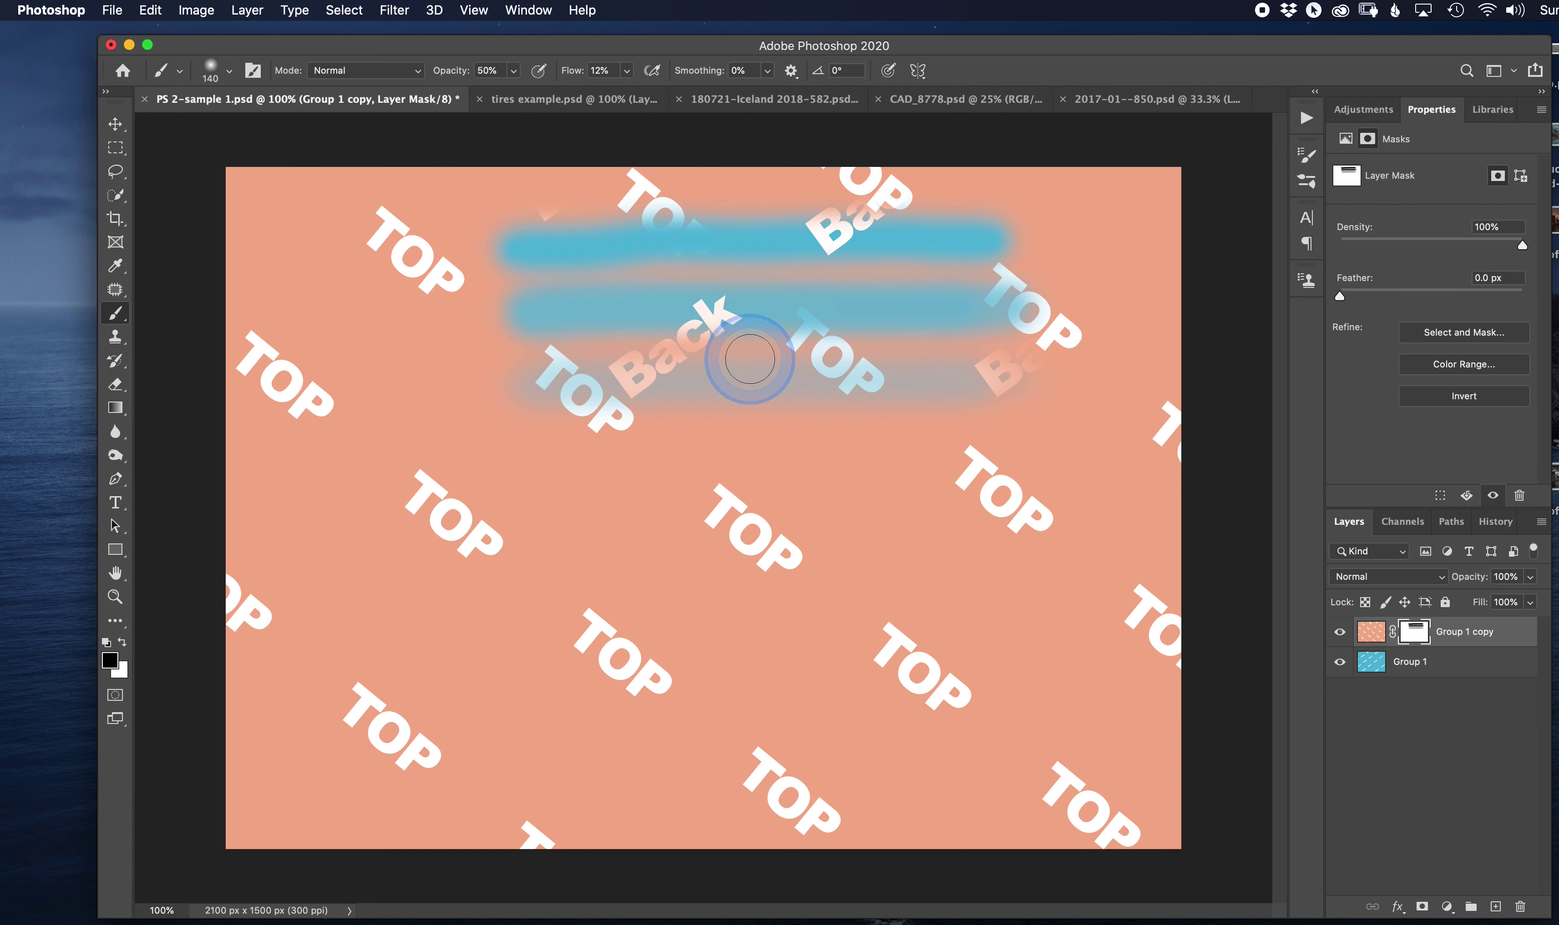
{"action": "left_click_drag", "start_coordinate": [750, 359], "coordinate": [1039, 391]}
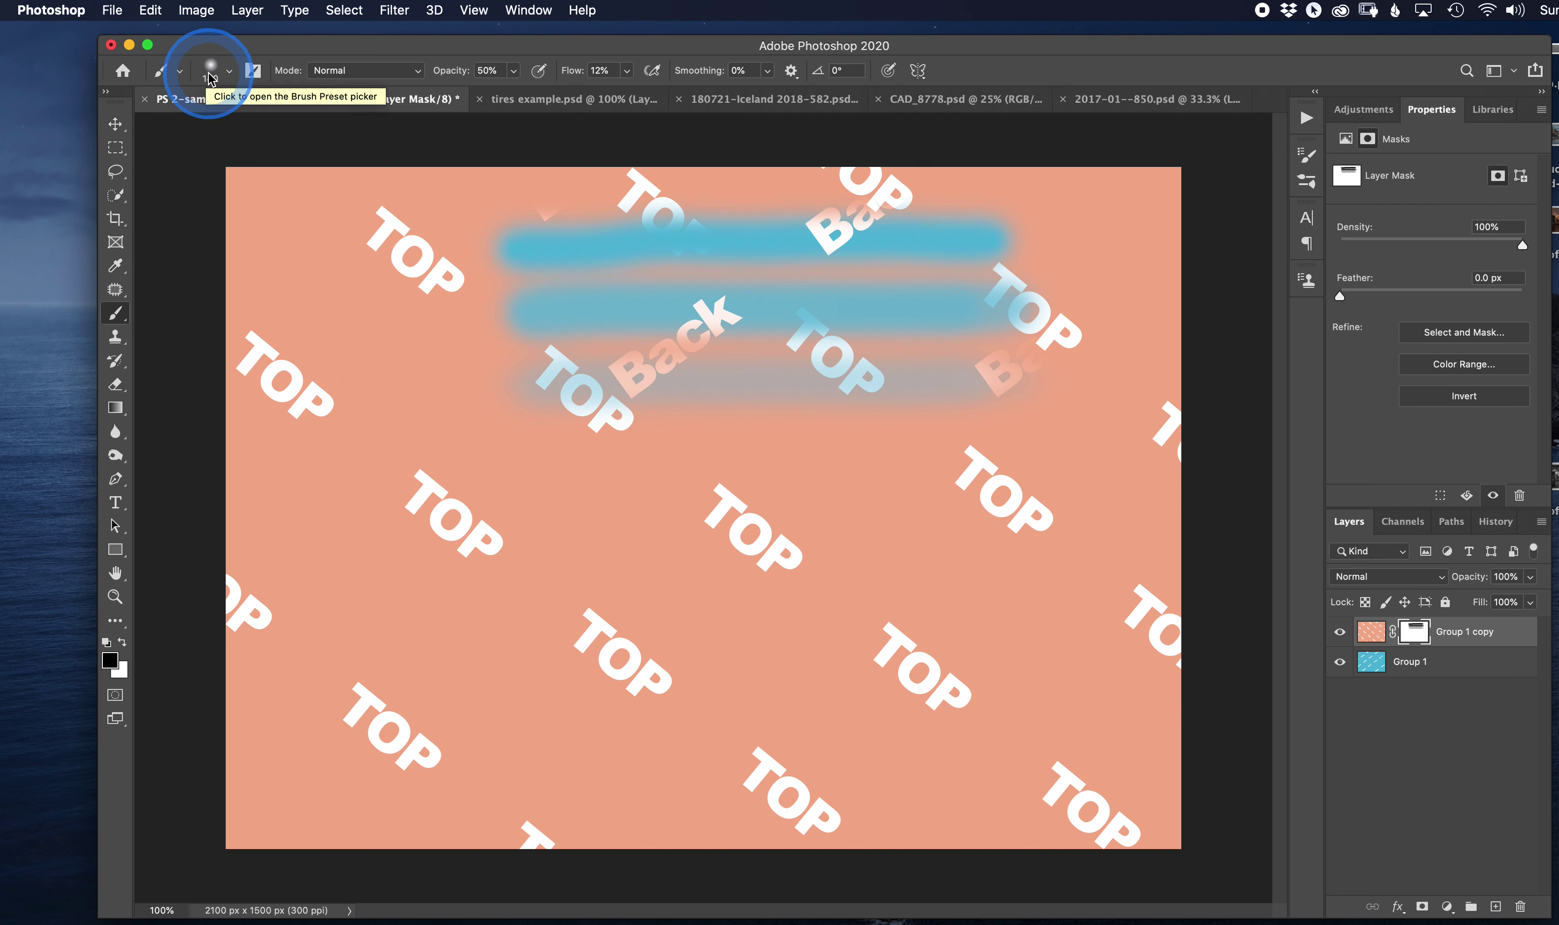
Restore brush opacity and flow to 100% and paint black over the middle of the three bands, joining them into one hidden area
{"action": "left_click_drag", "start_coordinate": [451, 70], "coordinate": [776, 42]}
{"action": "mouse_move", "coordinate": [748, 268]}
{"action": "left_mouse_down"}
{"action": "mouse_move", "coordinate": [848, 312]}
{"action": "mouse_move", "coordinate": [639, 335]}
{"action": "mouse_move", "coordinate": [969, 342]}
{"action": "mouse_move", "coordinate": [772, 402]}
{"action": "mouse_move", "coordinate": [866, 400]}
{"action": "mouse_move", "coordinate": [593, 379]}
{"action": "mouse_move", "coordinate": [707, 368]}
{"action": "mouse_move", "coordinate": [755, 390]}
{"action": "mouse_move", "coordinate": [761, 415]}
{"action": "mouse_move", "coordinate": [813, 334]}
{"action": "mouse_move", "coordinate": [620, 260]}
{"action": "mouse_move", "coordinate": [609, 379]}
{"action": "mouse_move", "coordinate": [925, 381]}
{"action": "mouse_move", "coordinate": [871, 292]}
{"action": "mouse_move", "coordinate": [636, 305]}
{"action": "mouse_move", "coordinate": [812, 346]}
{"action": "mouse_move", "coordinate": [835, 264]}
{"action": "mouse_move", "coordinate": [629, 277]}
{"action": "mouse_move", "coordinate": [875, 264]}
{"action": "mouse_move", "coordinate": [955, 277]}
{"action": "mouse_move", "coordinate": [898, 393]}
{"action": "mouse_move", "coordinate": [780, 375]}
{"action": "mouse_move", "coordinate": [804, 428]}
{"action": "left_mouse_up"}
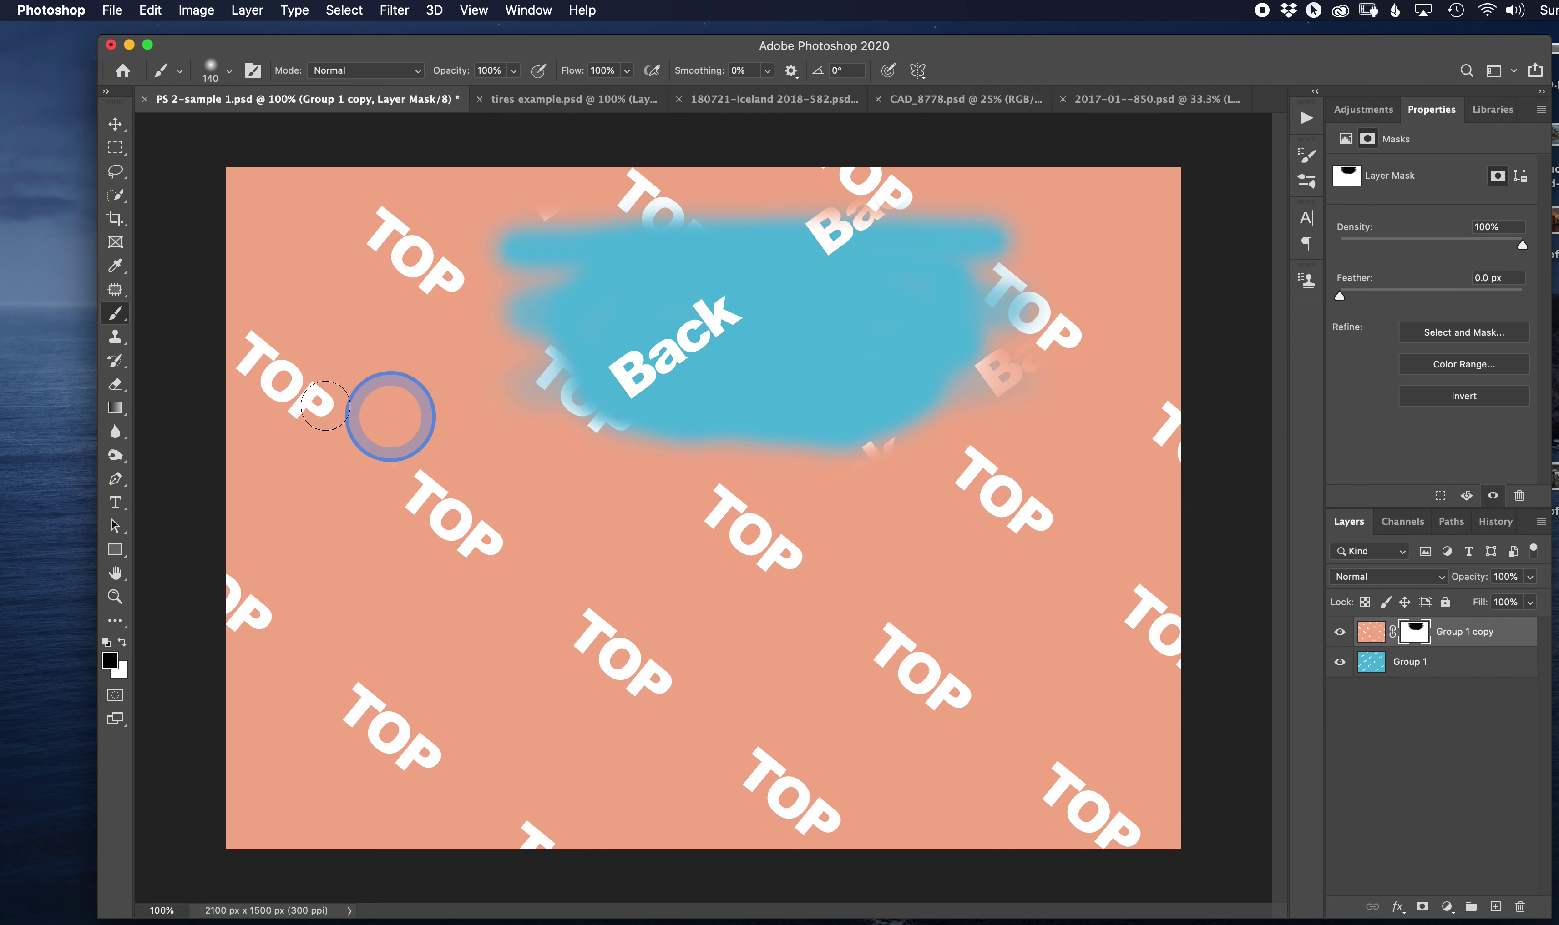
Shift the Group 1 copy layer slightly together with its linked mask, and unlink the mask from the layer
{"action": "left_click", "coordinate": [116, 124]}
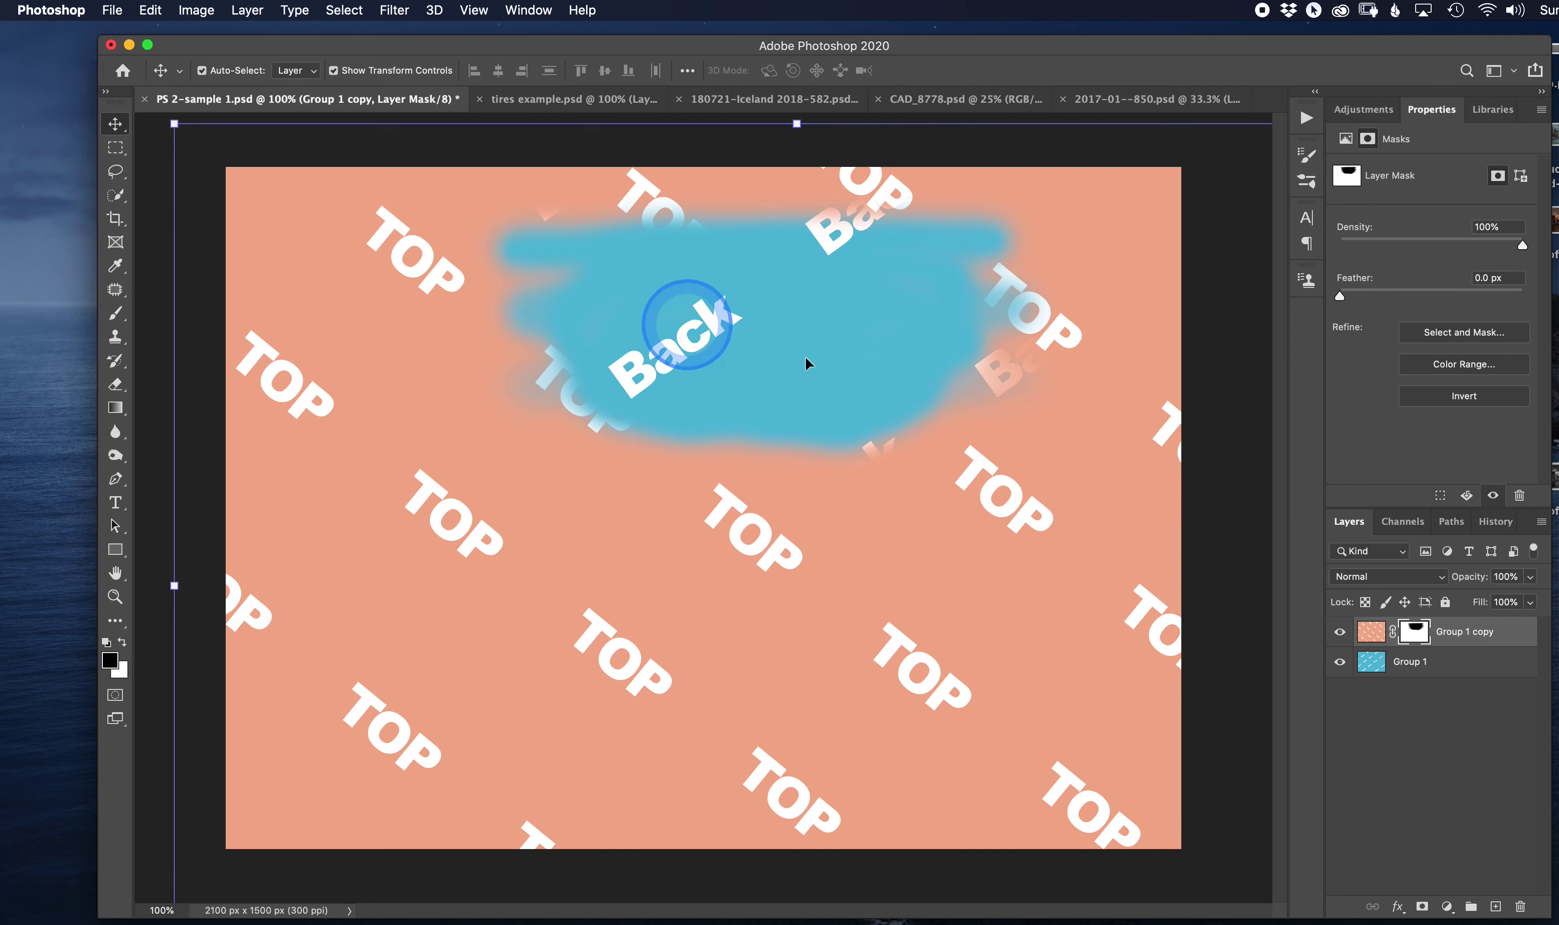
{"action": "left_click", "coordinate": [1371, 633]}
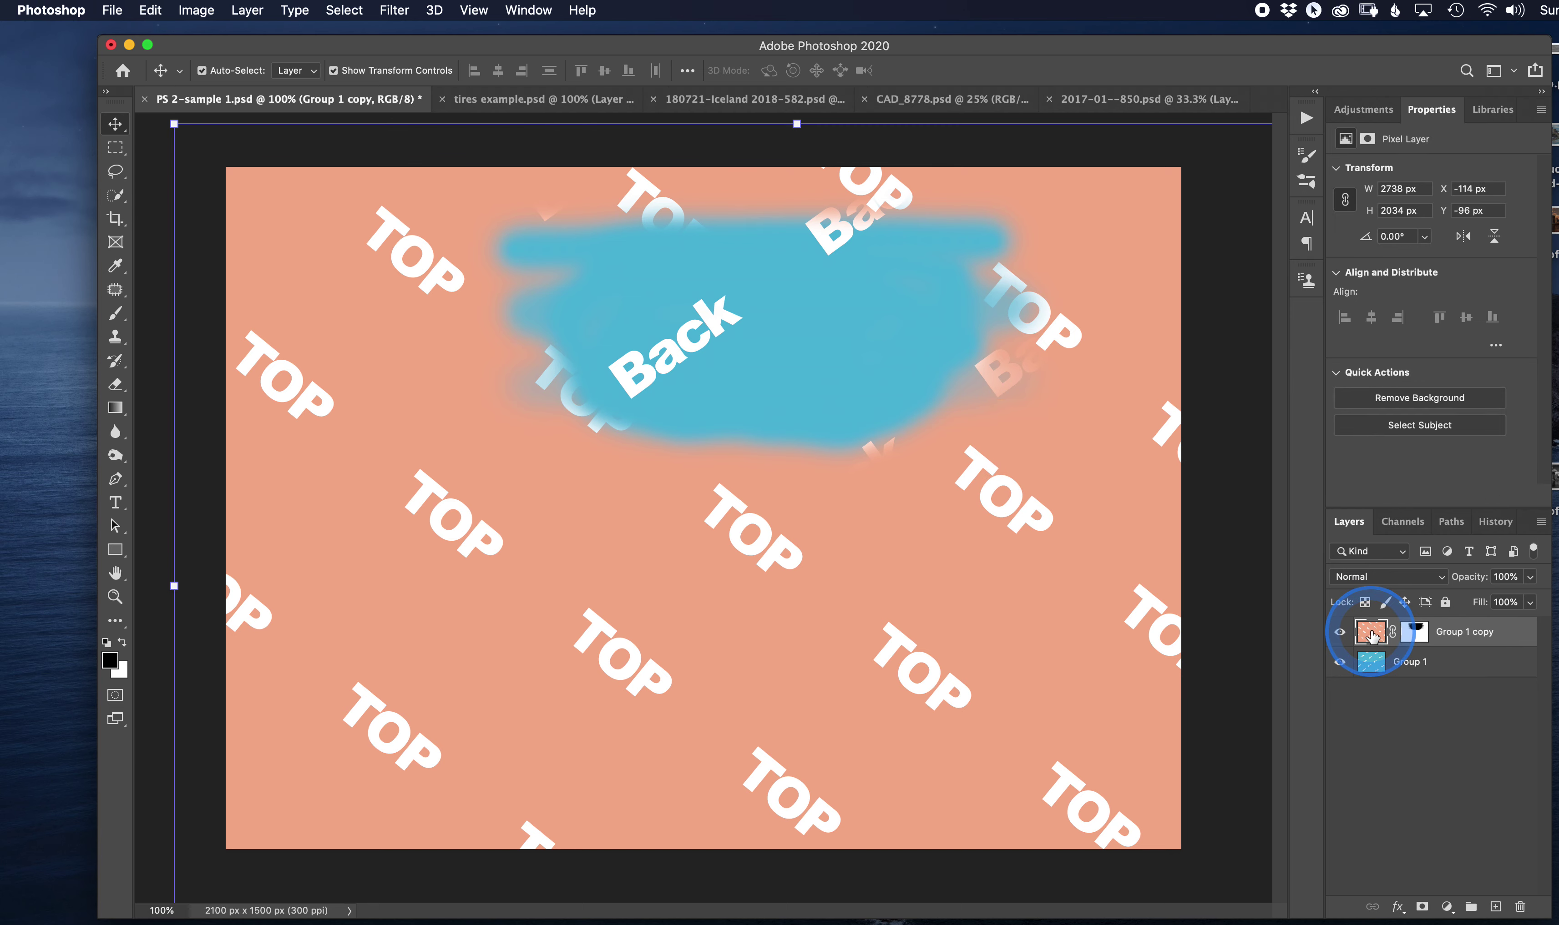
{"action": "mouse_move", "coordinate": [686, 567]}
{"action": "left_mouse_down"}
{"action": "mouse_move", "coordinate": [700, 616]}
{"action": "mouse_move", "coordinate": [807, 686]}
{"action": "mouse_move", "coordinate": [843, 684]}
{"action": "mouse_move", "coordinate": [764, 717]}
{"action": "mouse_move", "coordinate": [546, 707]}
{"action": "mouse_move", "coordinate": [786, 700]}
{"action": "mouse_move", "coordinate": [807, 840]}
{"action": "mouse_move", "coordinate": [772, 756]}
{"action": "mouse_move", "coordinate": [776, 693]}
{"action": "mouse_move", "coordinate": [686, 573]}
{"action": "left_mouse_up"}
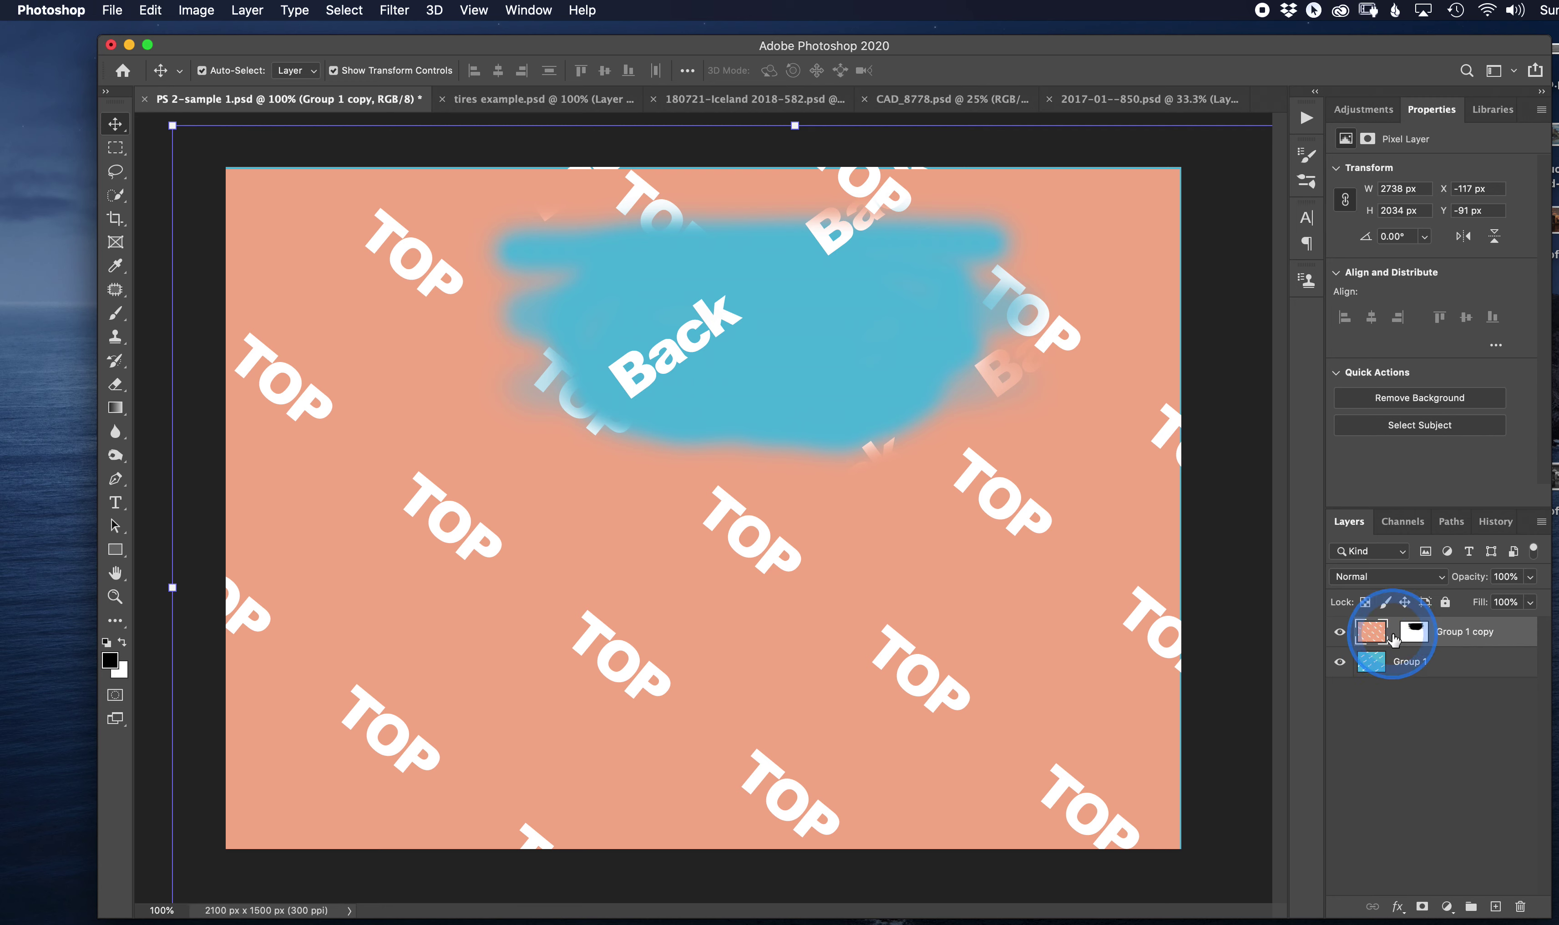
Move only the unlinked Group 1 copy artwork to about X -126 px, Y -100 px, and link the mask to it again
{"action": "left_click", "coordinate": [1375, 635]}
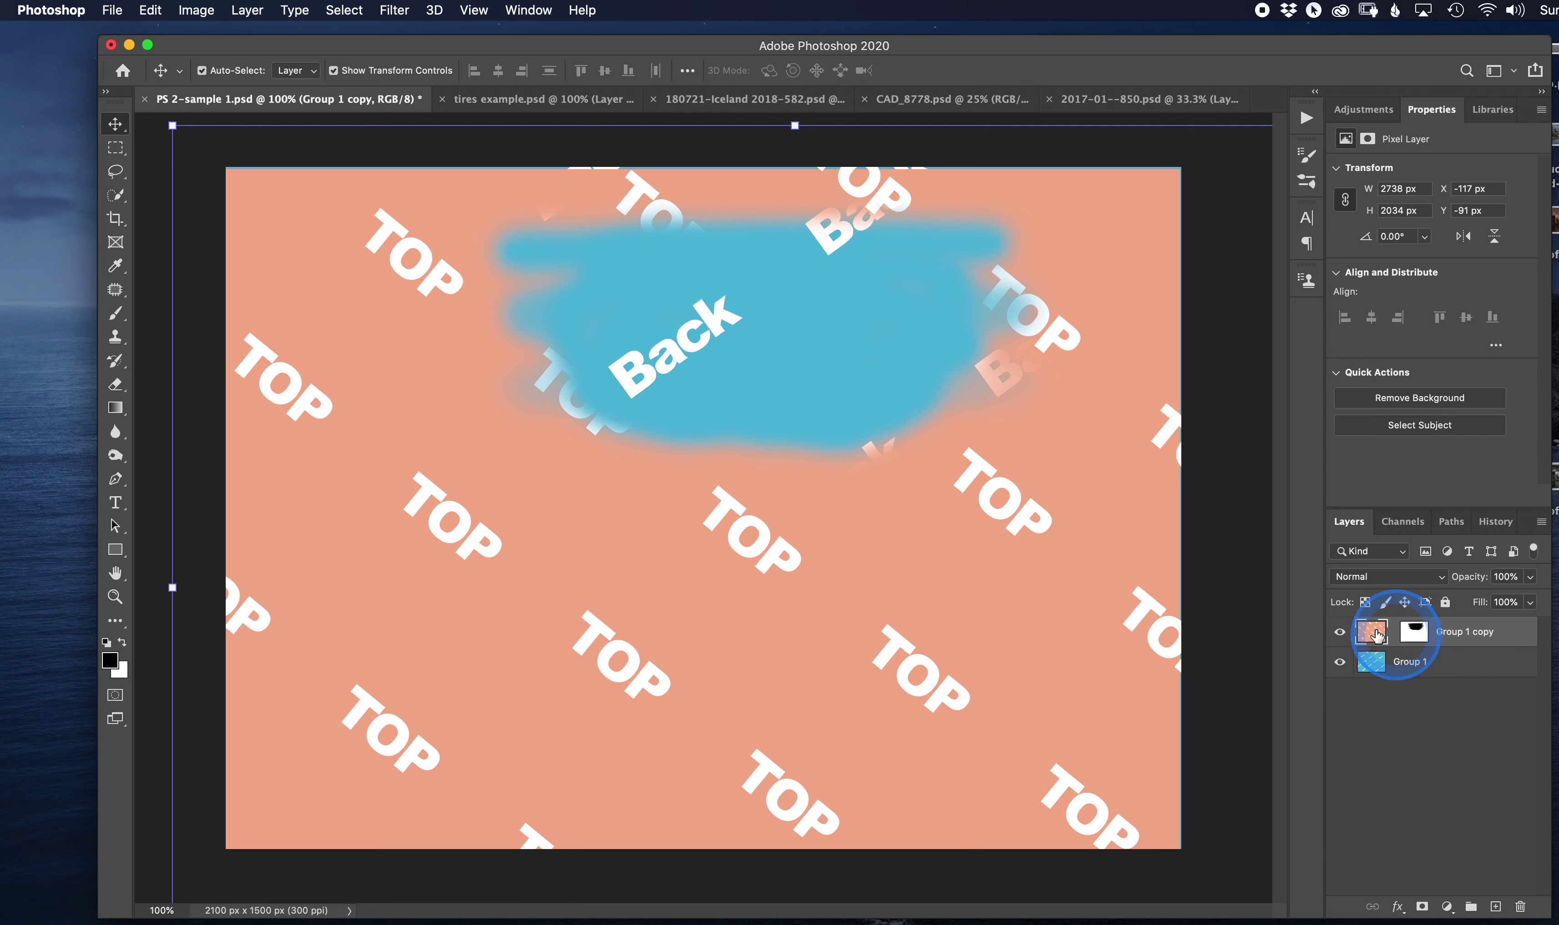
{"action": "mouse_move", "coordinate": [546, 587]}
{"action": "left_mouse_down"}
{"action": "mouse_move", "coordinate": [595, 737]}
{"action": "mouse_move", "coordinate": [744, 845]}
{"action": "mouse_move", "coordinate": [686, 848]}
{"action": "mouse_move", "coordinate": [605, 780]}
{"action": "mouse_move", "coordinate": [511, 539]}
{"action": "mouse_move", "coordinate": [539, 616]}
{"action": "mouse_move", "coordinate": [601, 498]}
{"action": "mouse_move", "coordinate": [582, 596]}
{"action": "mouse_move", "coordinate": [549, 595]}
{"action": "mouse_move", "coordinate": [538, 568]}
{"action": "left_mouse_up"}
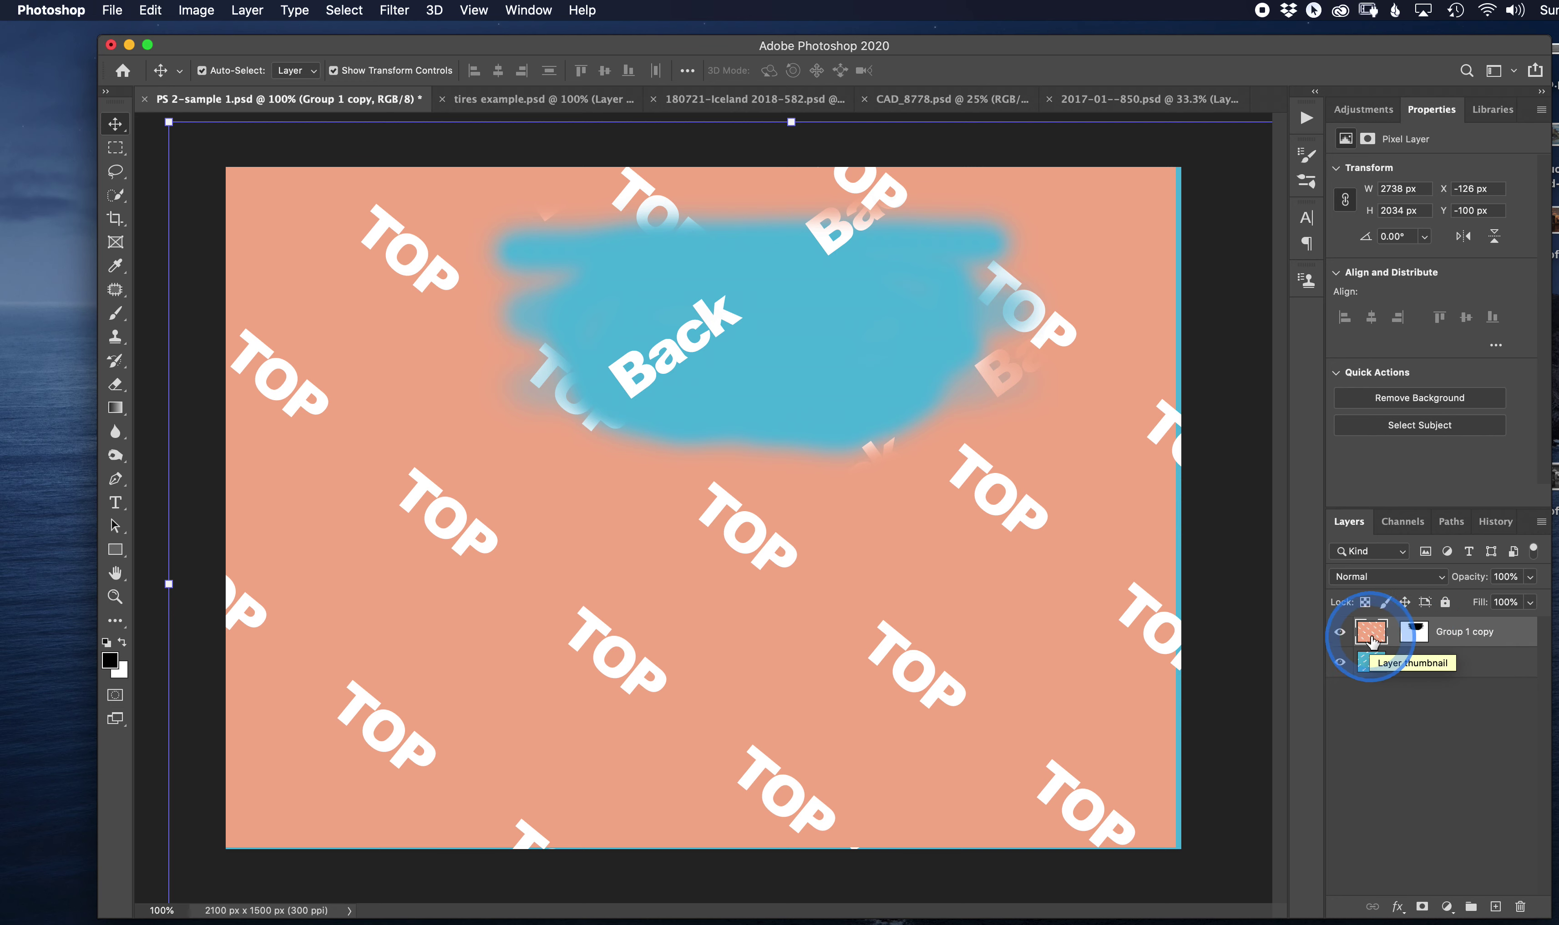
{"action": "left_click", "coordinate": [1392, 632]}
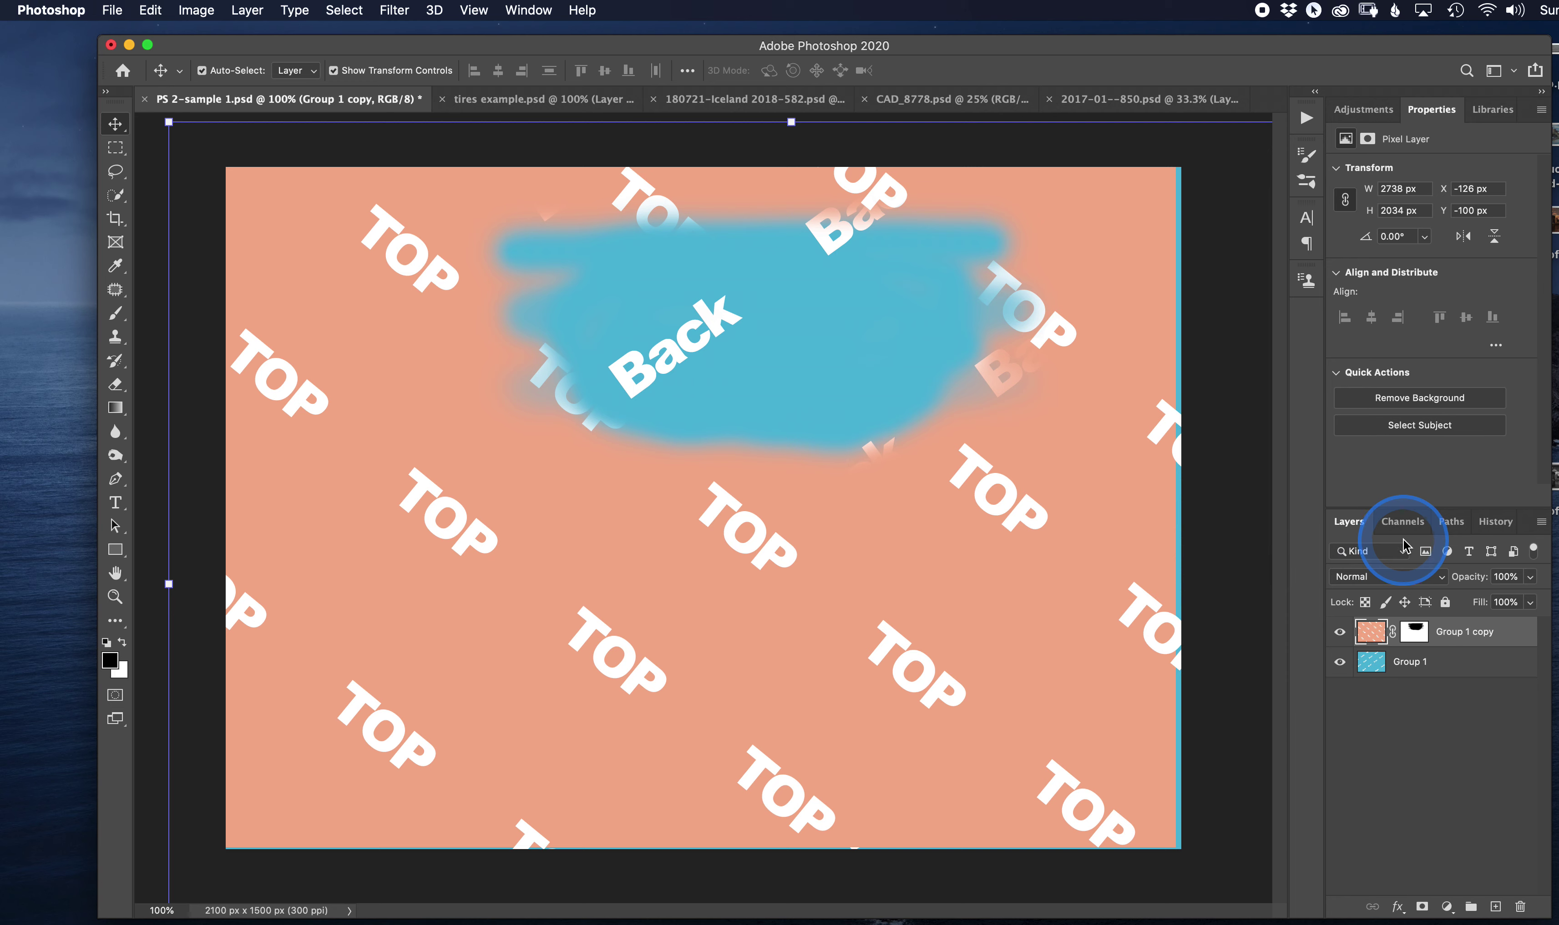
Revert the document to its opening PS 2-sample 1.psd snapshot in the history
{"action": "left_click", "coordinate": [1491, 526]}
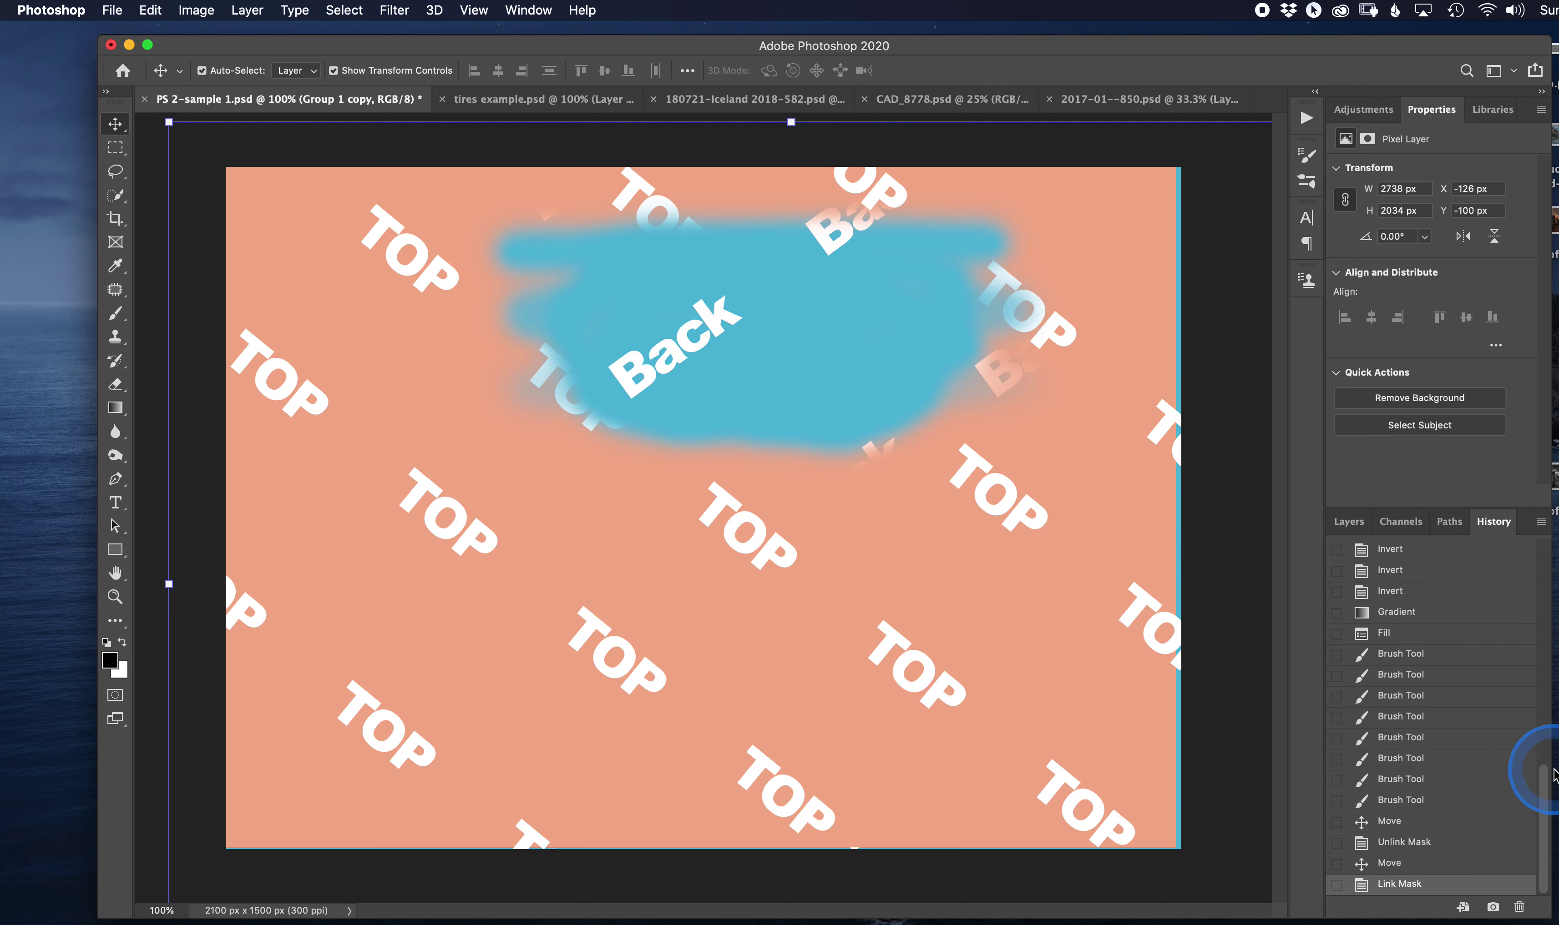
{"action": "left_click_drag", "start_coordinate": [1548, 779], "coordinate": [1538, 512]}
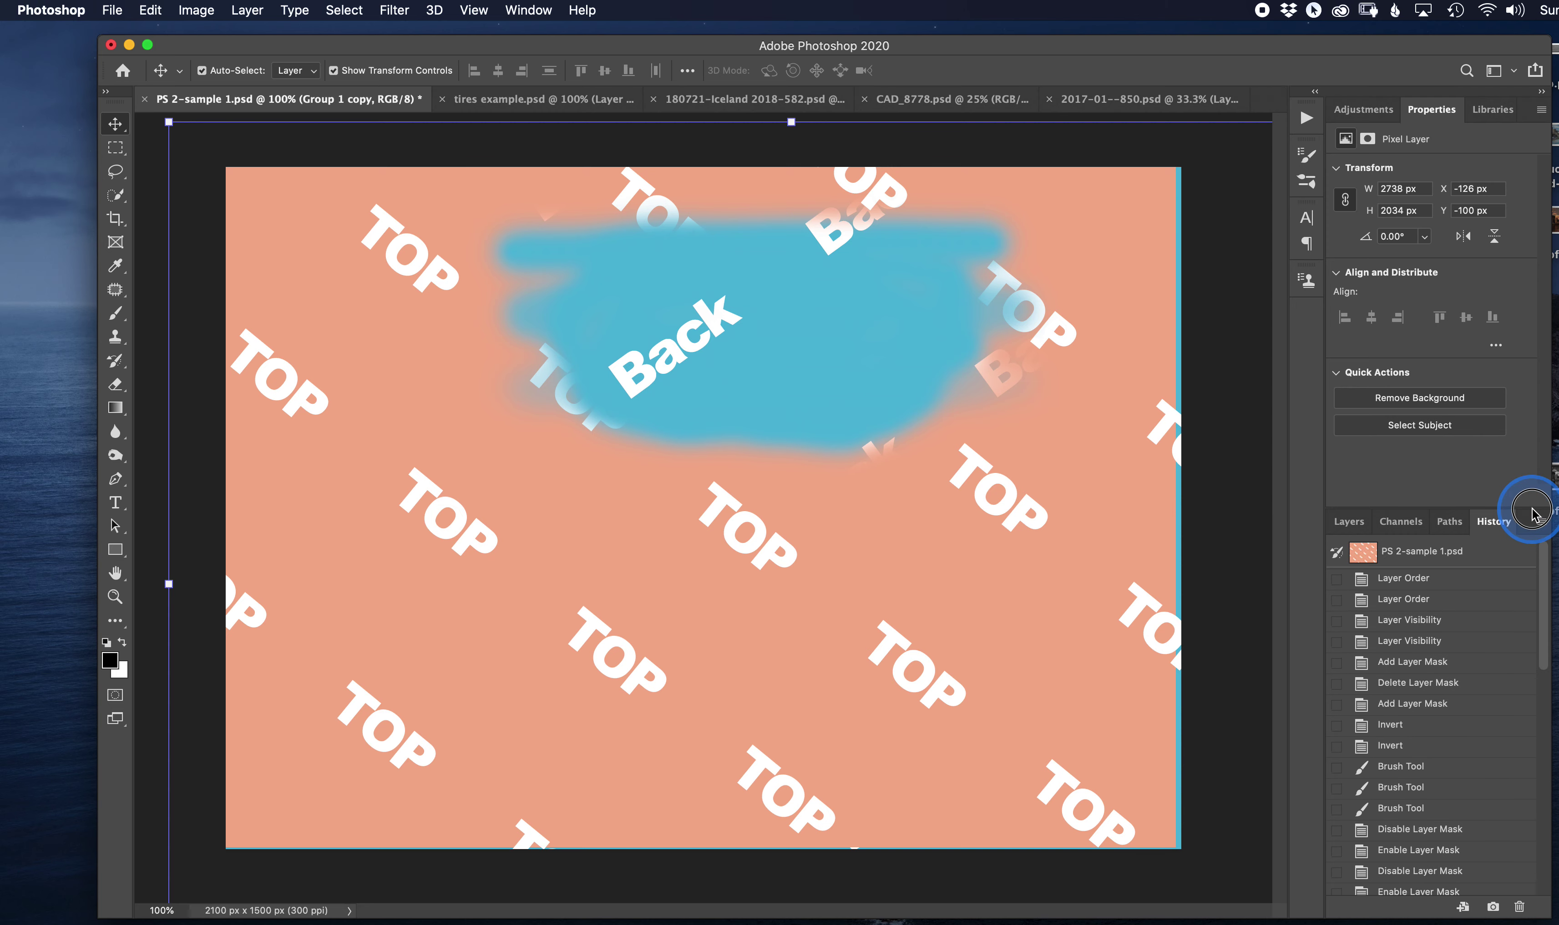
{"action": "left_click", "coordinate": [1447, 556]}
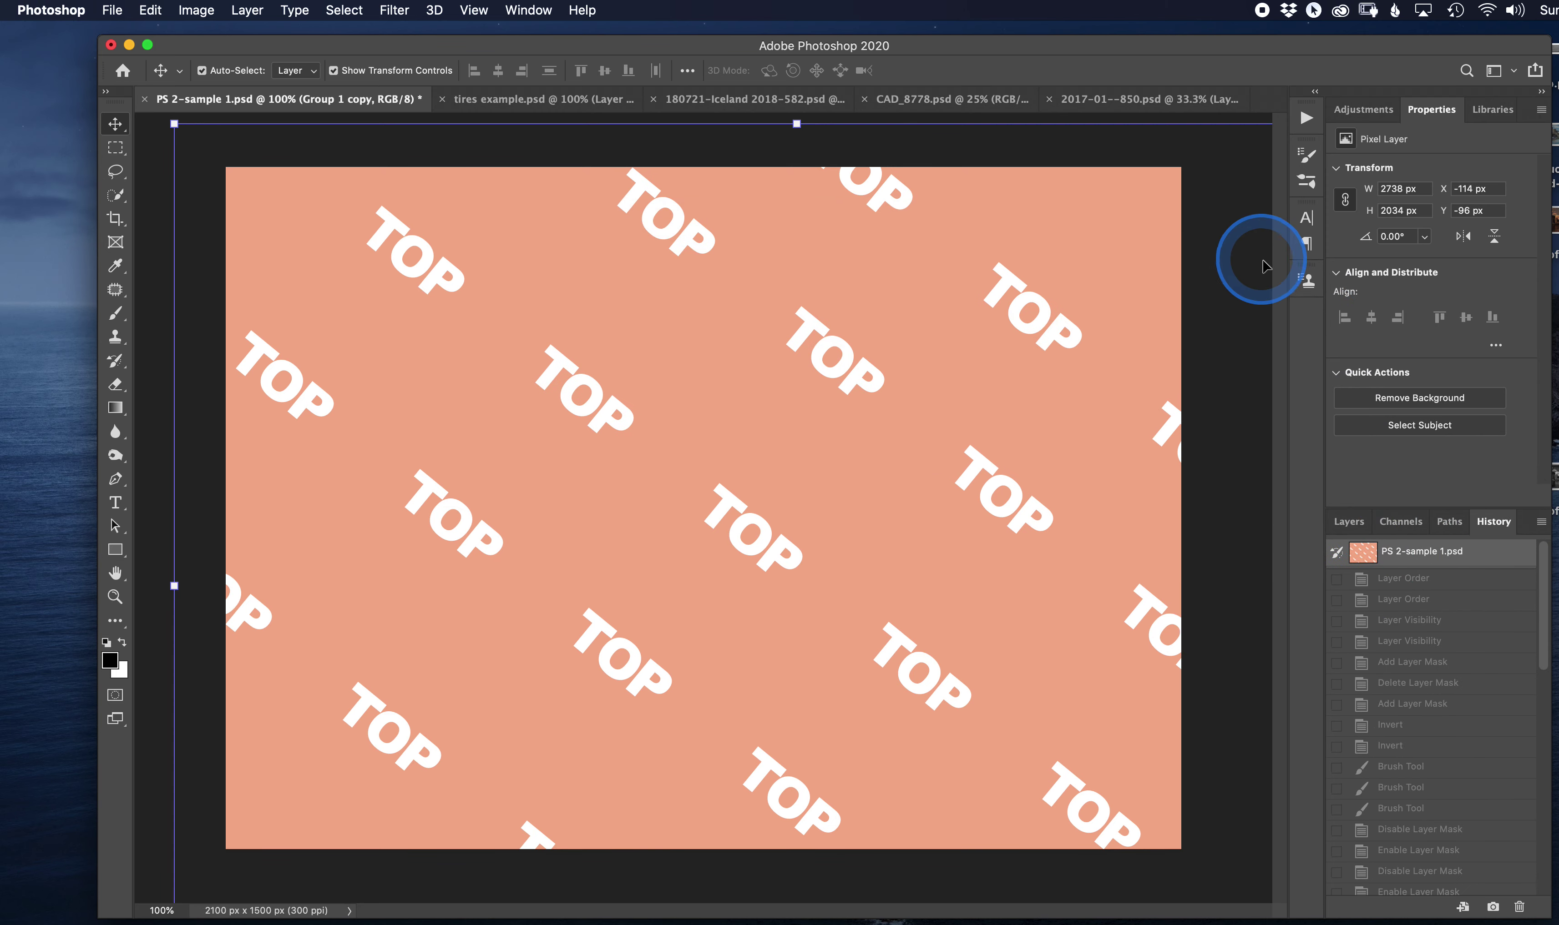
Copy the dark cloud image from CAD_8778.psd into 180721-Iceland 2018-582.psd as a new layer
{"action": "left_click", "coordinate": [1349, 523]}
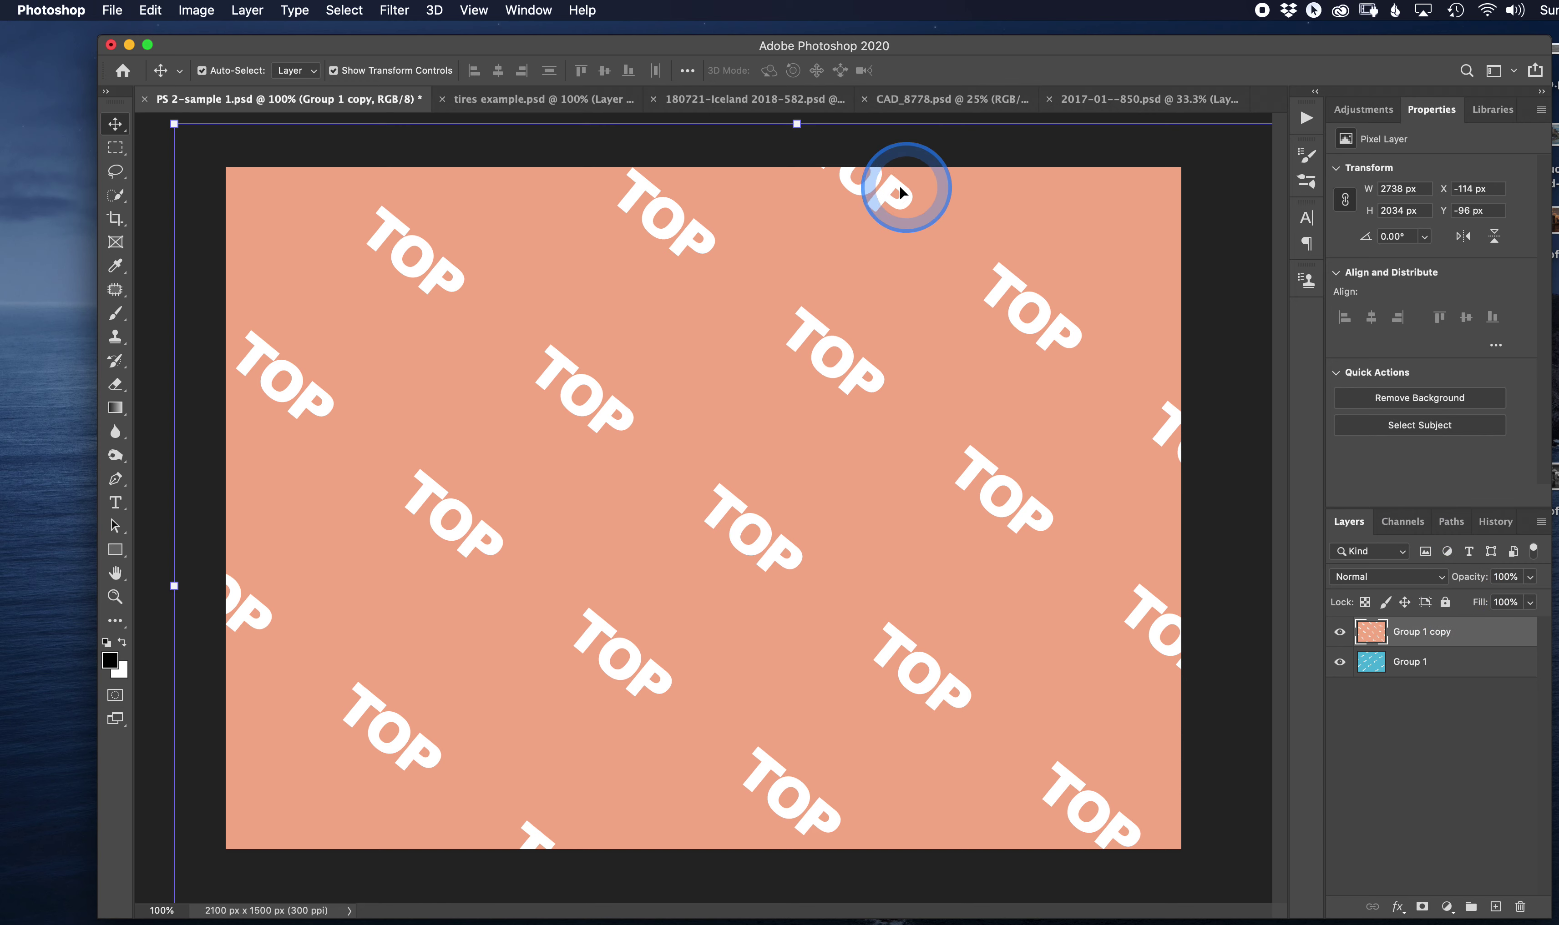
{"action": "left_click", "coordinate": [753, 100]}
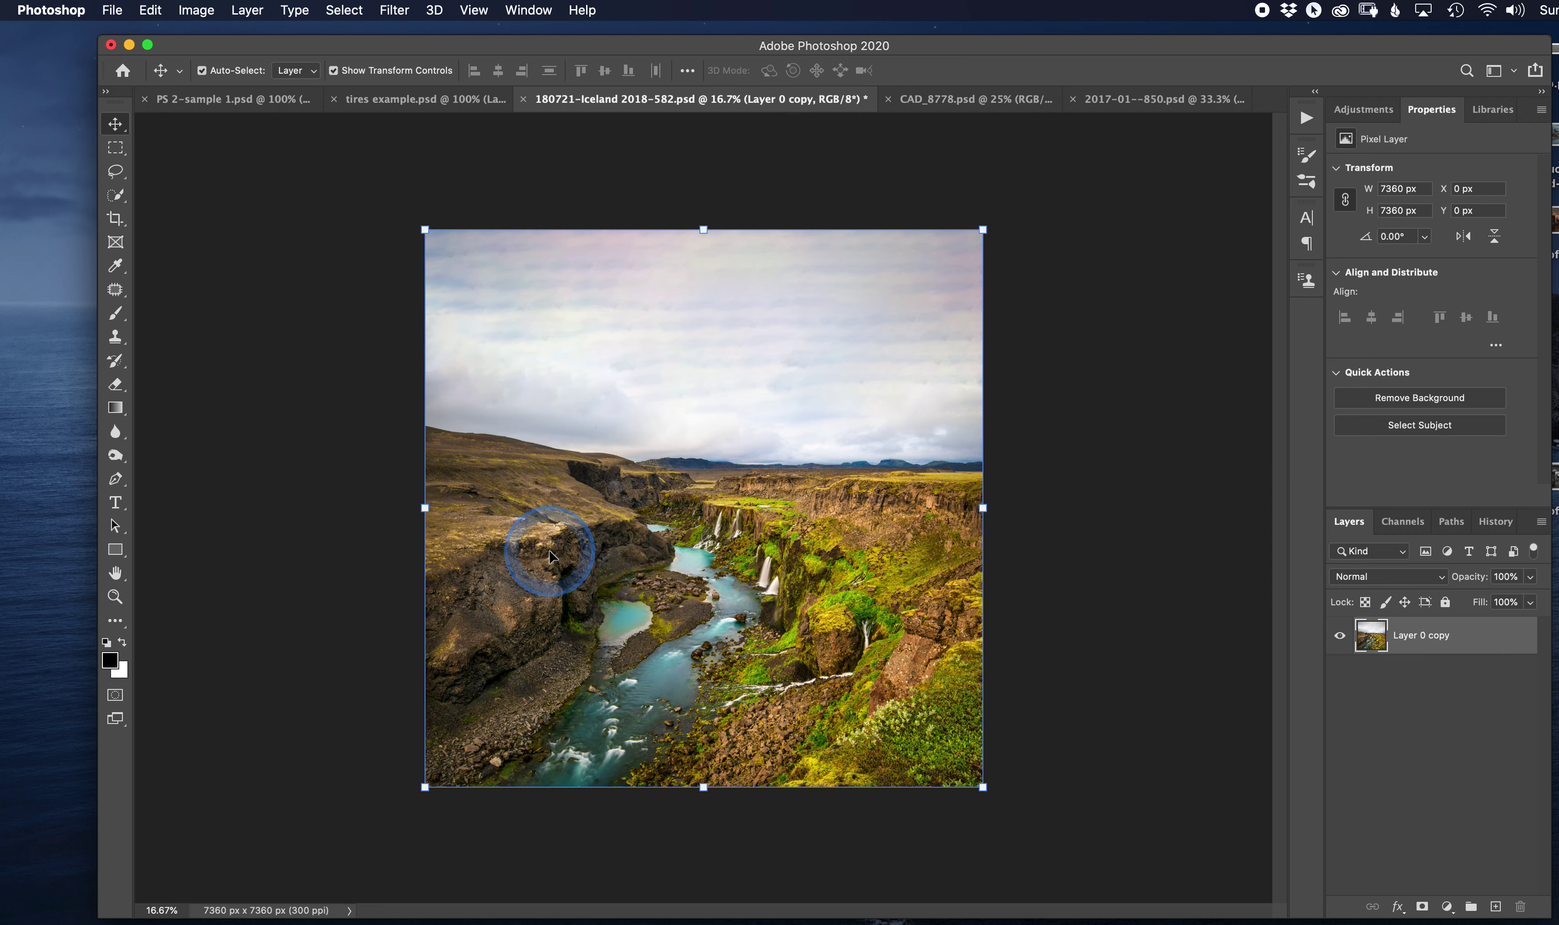
{"action": "left_click", "coordinate": [830, 388]}
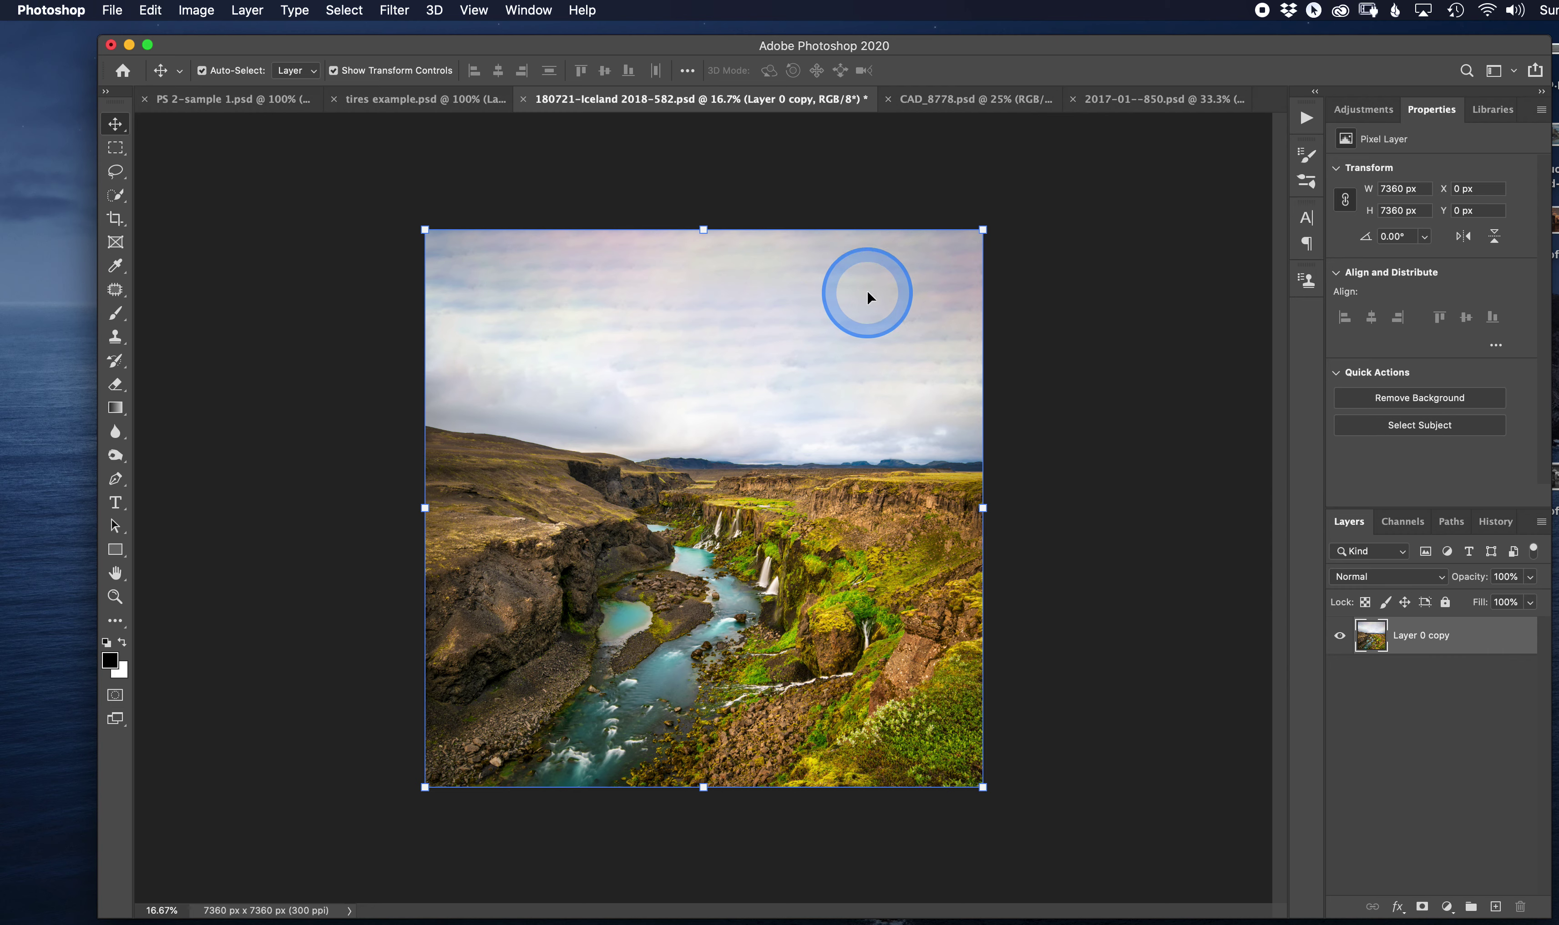
{"action": "left_click", "coordinate": [962, 100]}
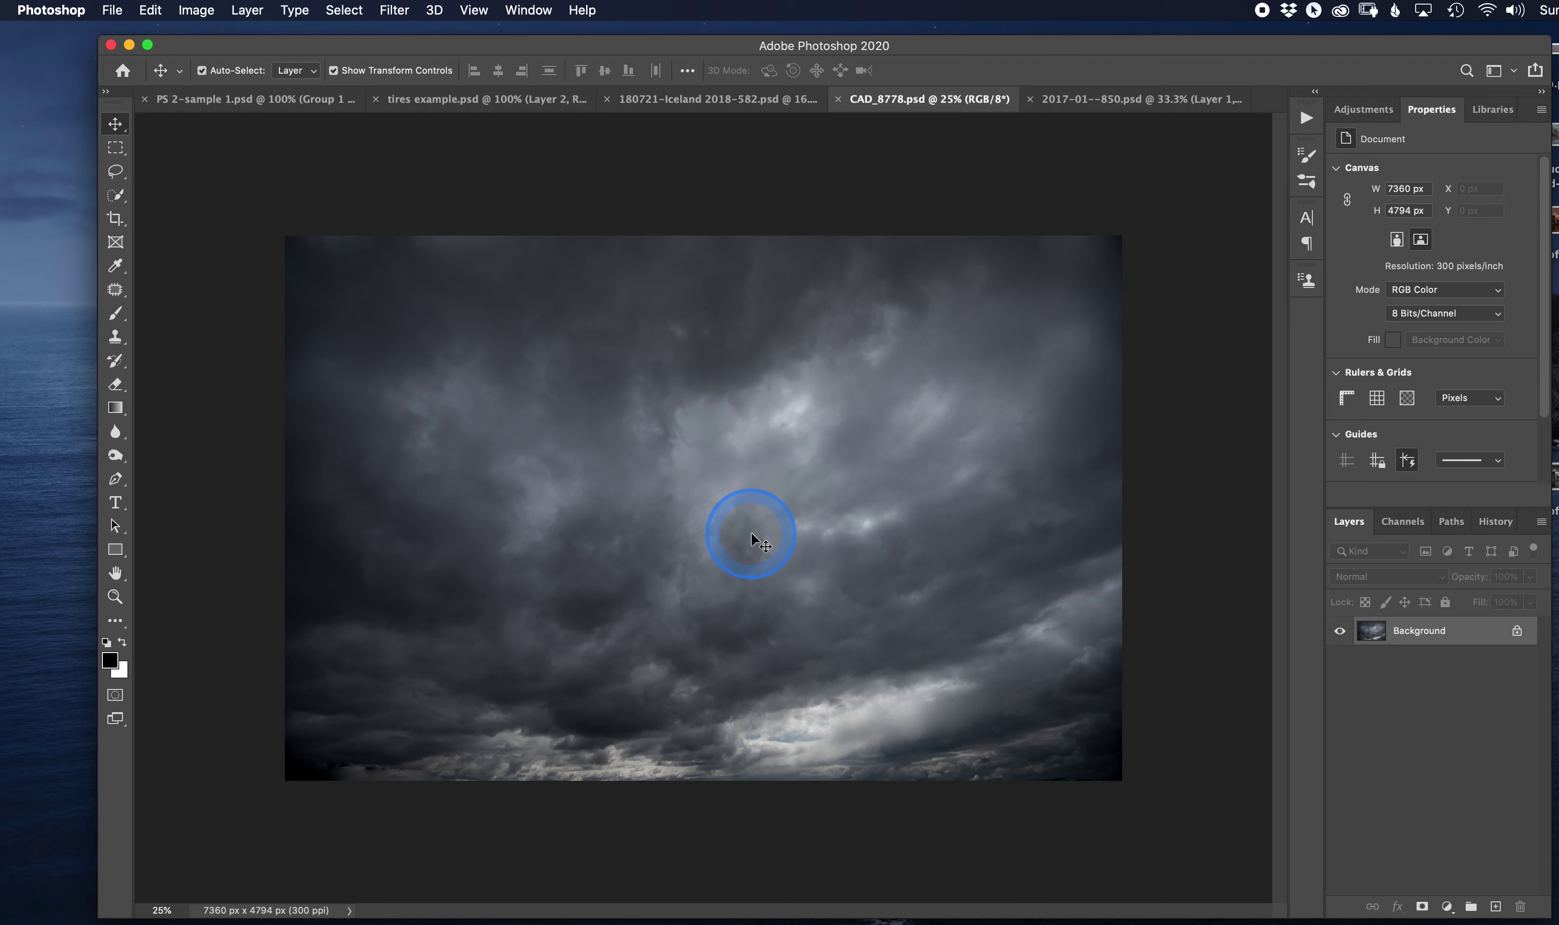
{"action": "left_click_drag", "start_coordinate": [751, 536], "coordinate": [715, 521]}
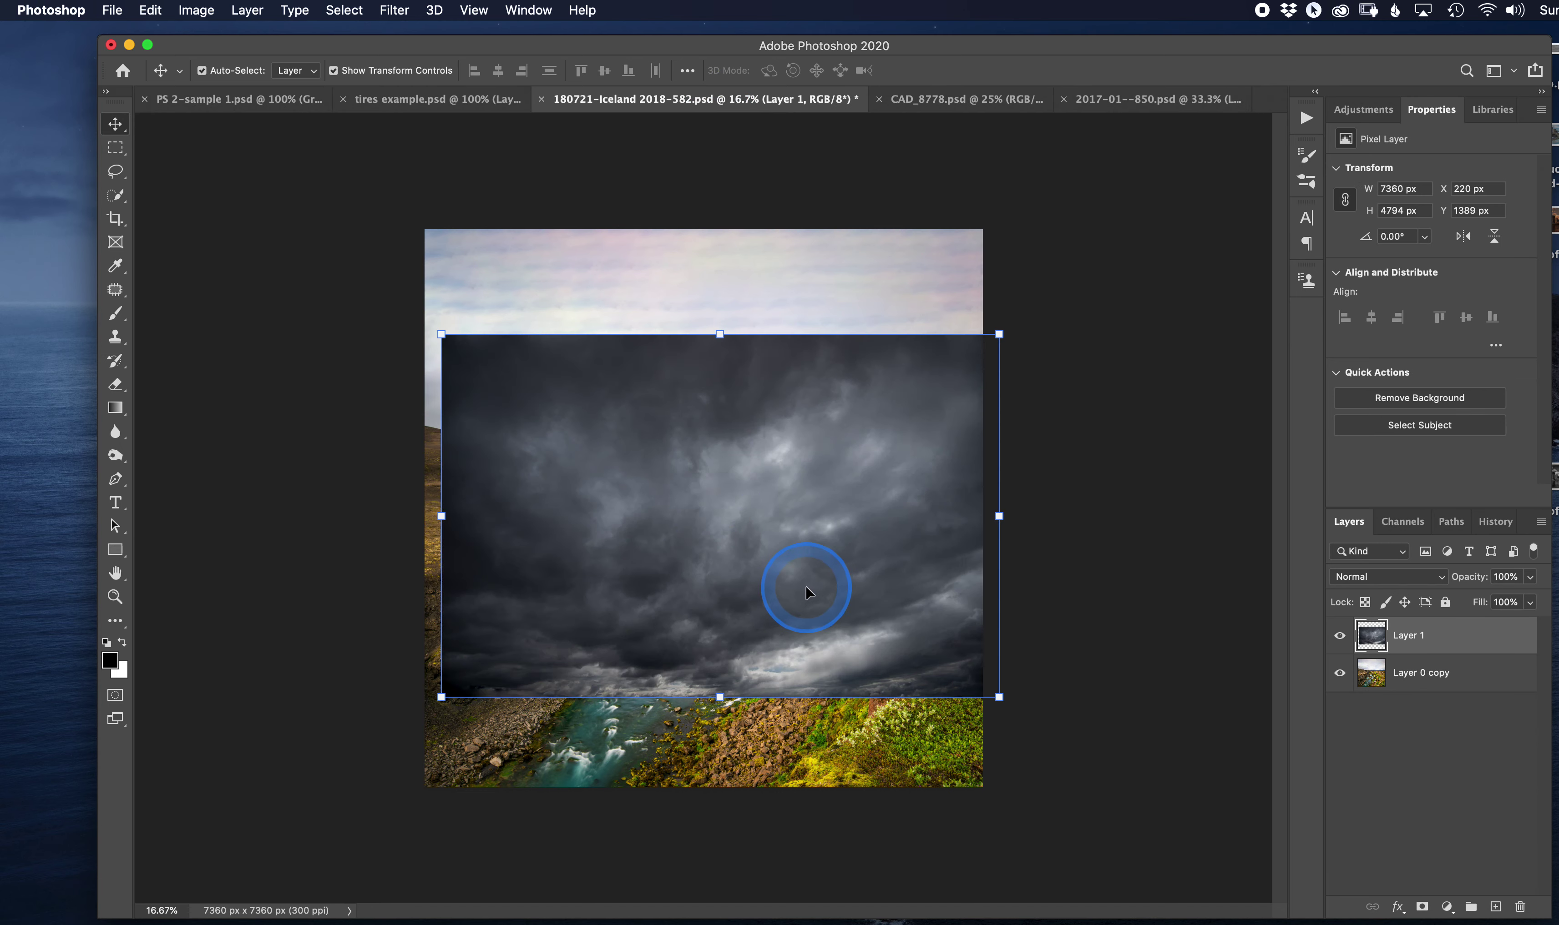
Align the cloud layer with the horizon at X 0 px, Y -1665 px while at 68% opacity, and restore its opacity to 100%
{"action": "left_click_drag", "start_coordinate": [805, 592], "coordinate": [794, 364]}
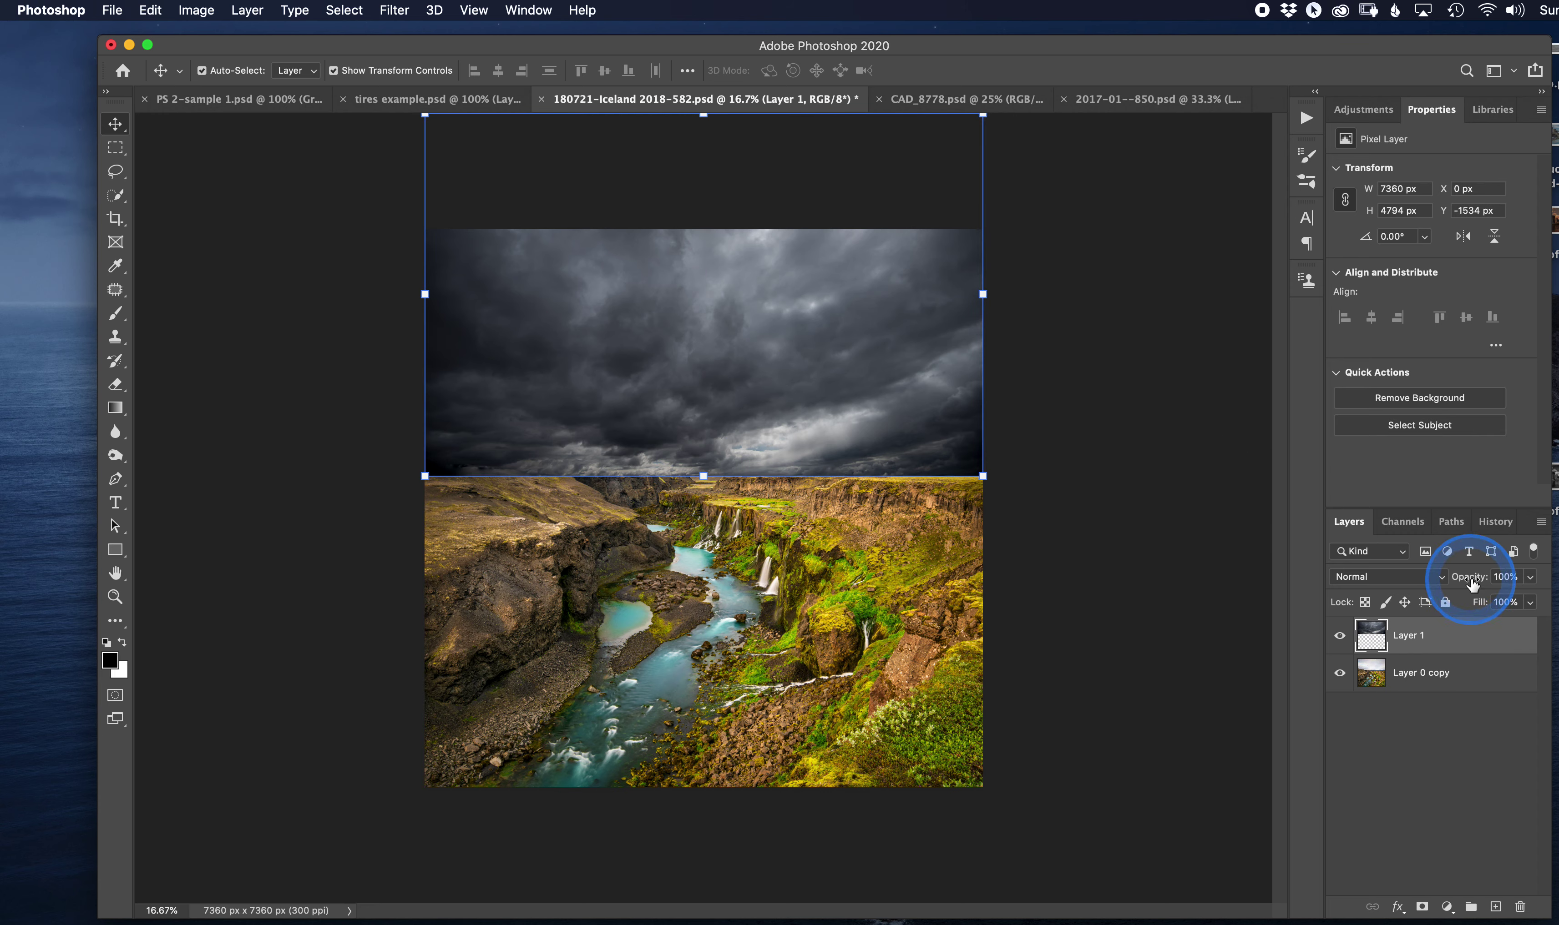
{"action": "left_click_drag", "start_coordinate": [1485, 584], "coordinate": [1459, 584]}
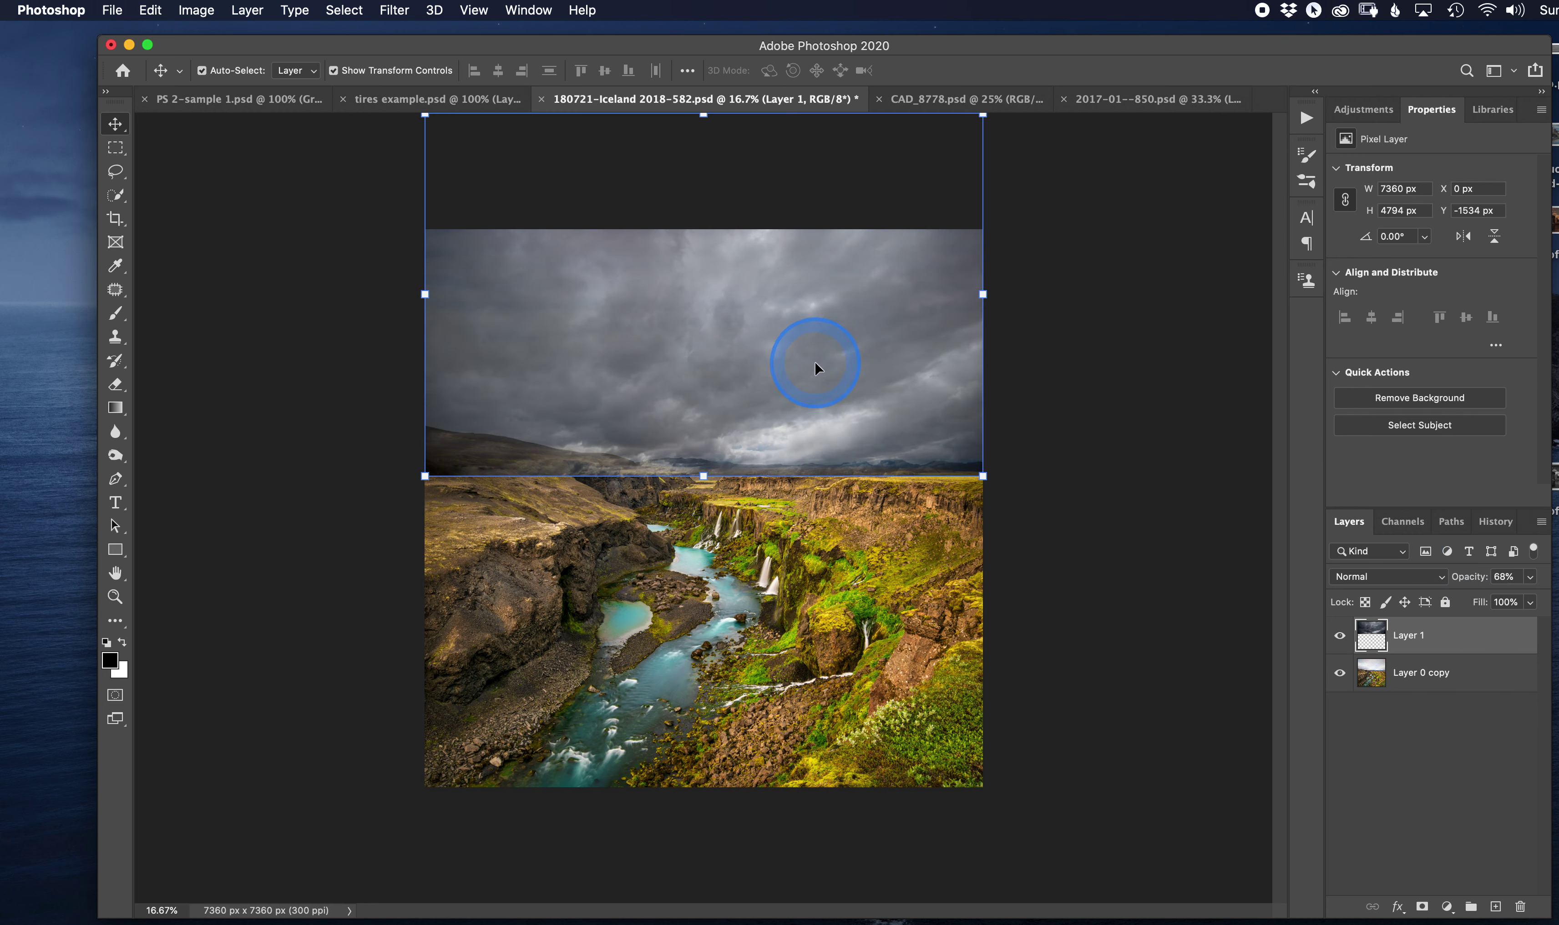
{"action": "mouse_move", "coordinate": [803, 372]}
{"action": "left_mouse_down"}
{"action": "mouse_move", "coordinate": [804, 338]}
{"action": "mouse_move", "coordinate": [807, 375]}
{"action": "left_mouse_up"}
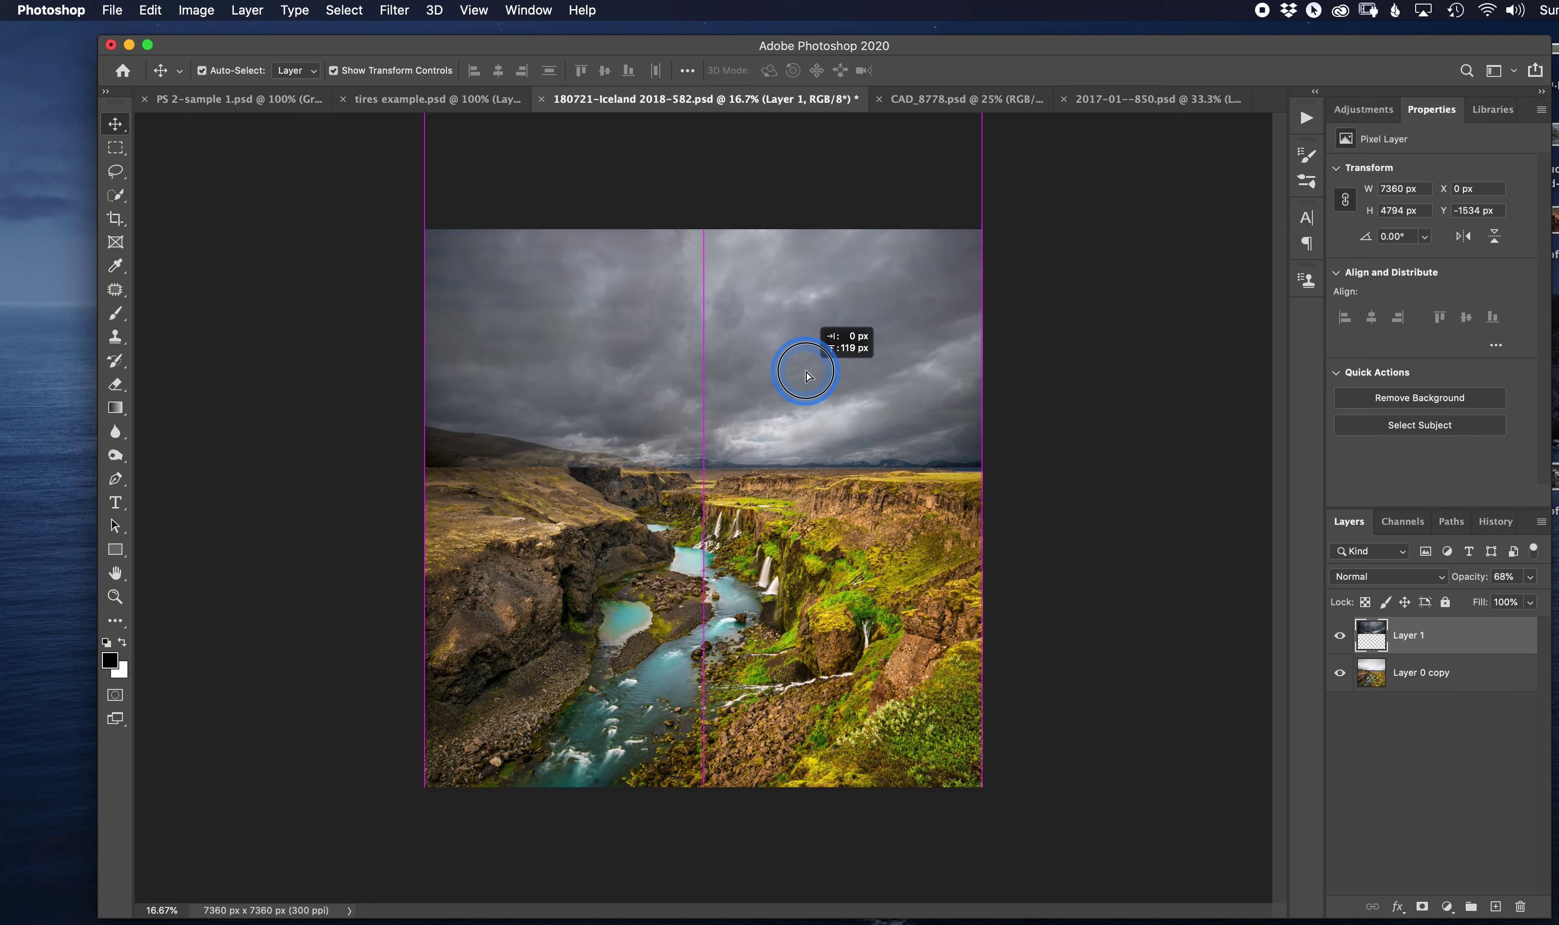
{"action": "left_click_drag", "start_coordinate": [807, 376], "coordinate": [806, 376]}
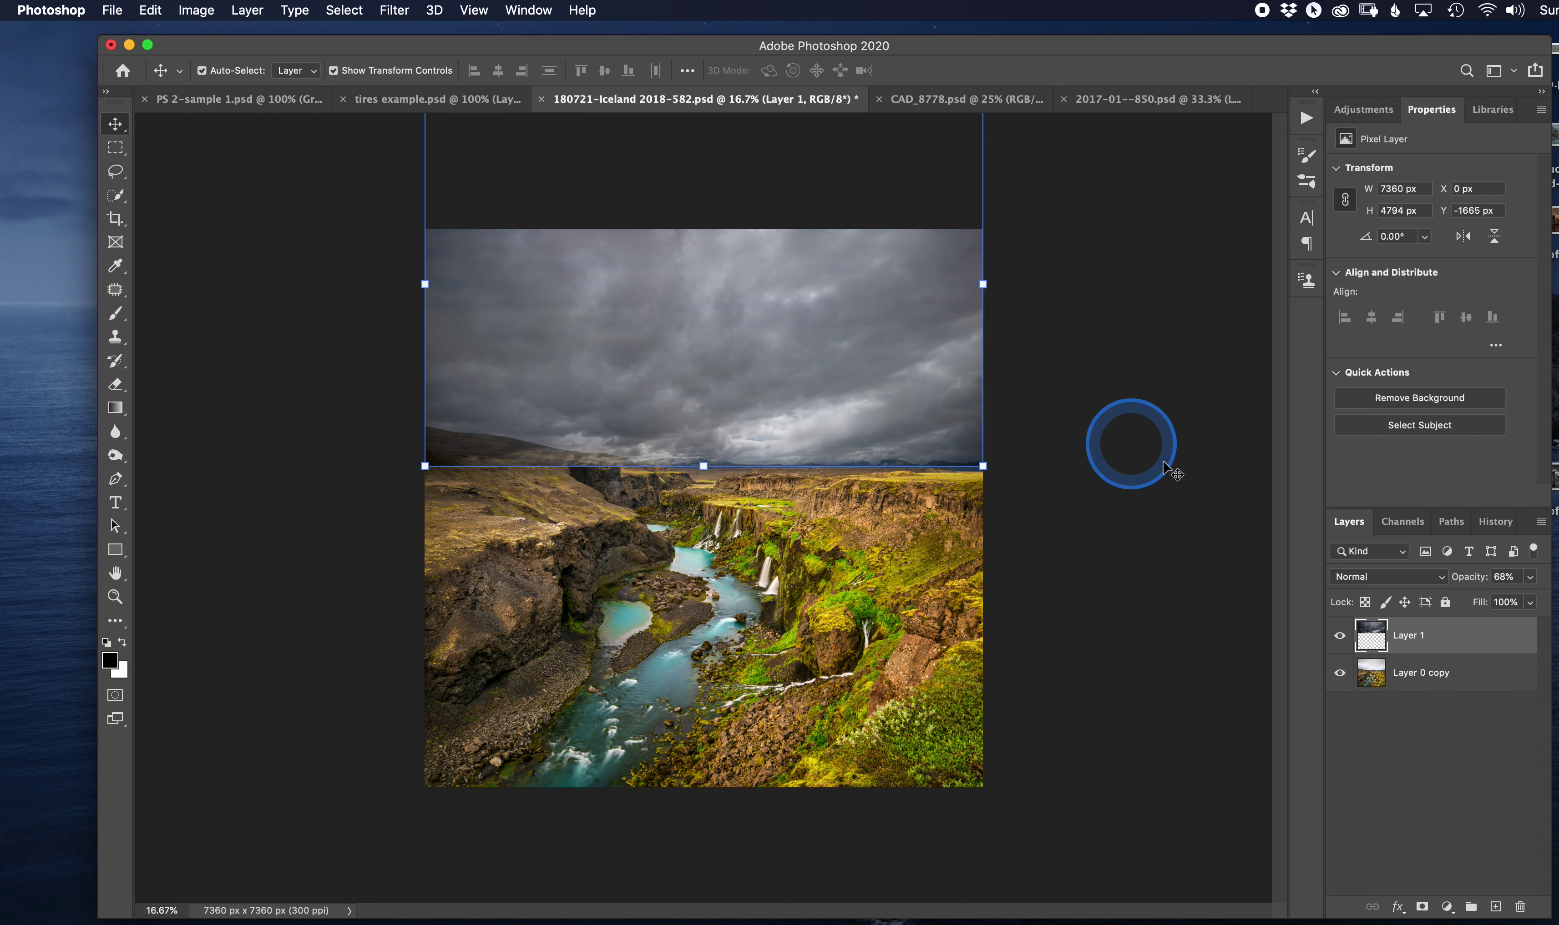
{"action": "left_click_drag", "start_coordinate": [1455, 581], "coordinate": [1553, 567]}
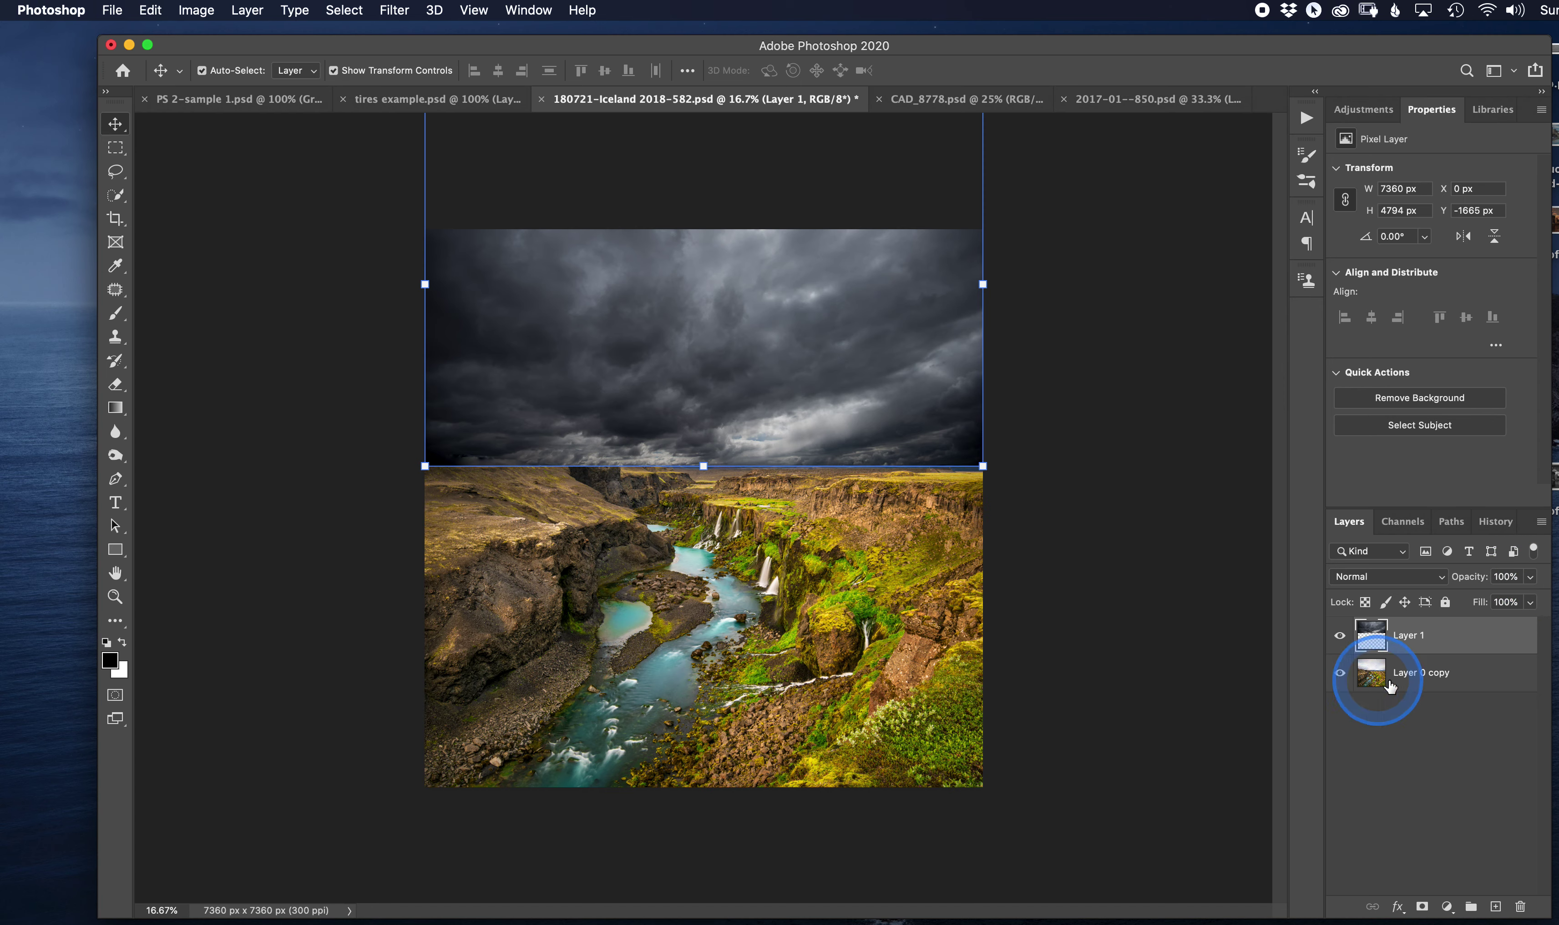
Add a white layer mask to the cloud layer, Layer 1
{"action": "left_click", "coordinate": [1436, 673]}
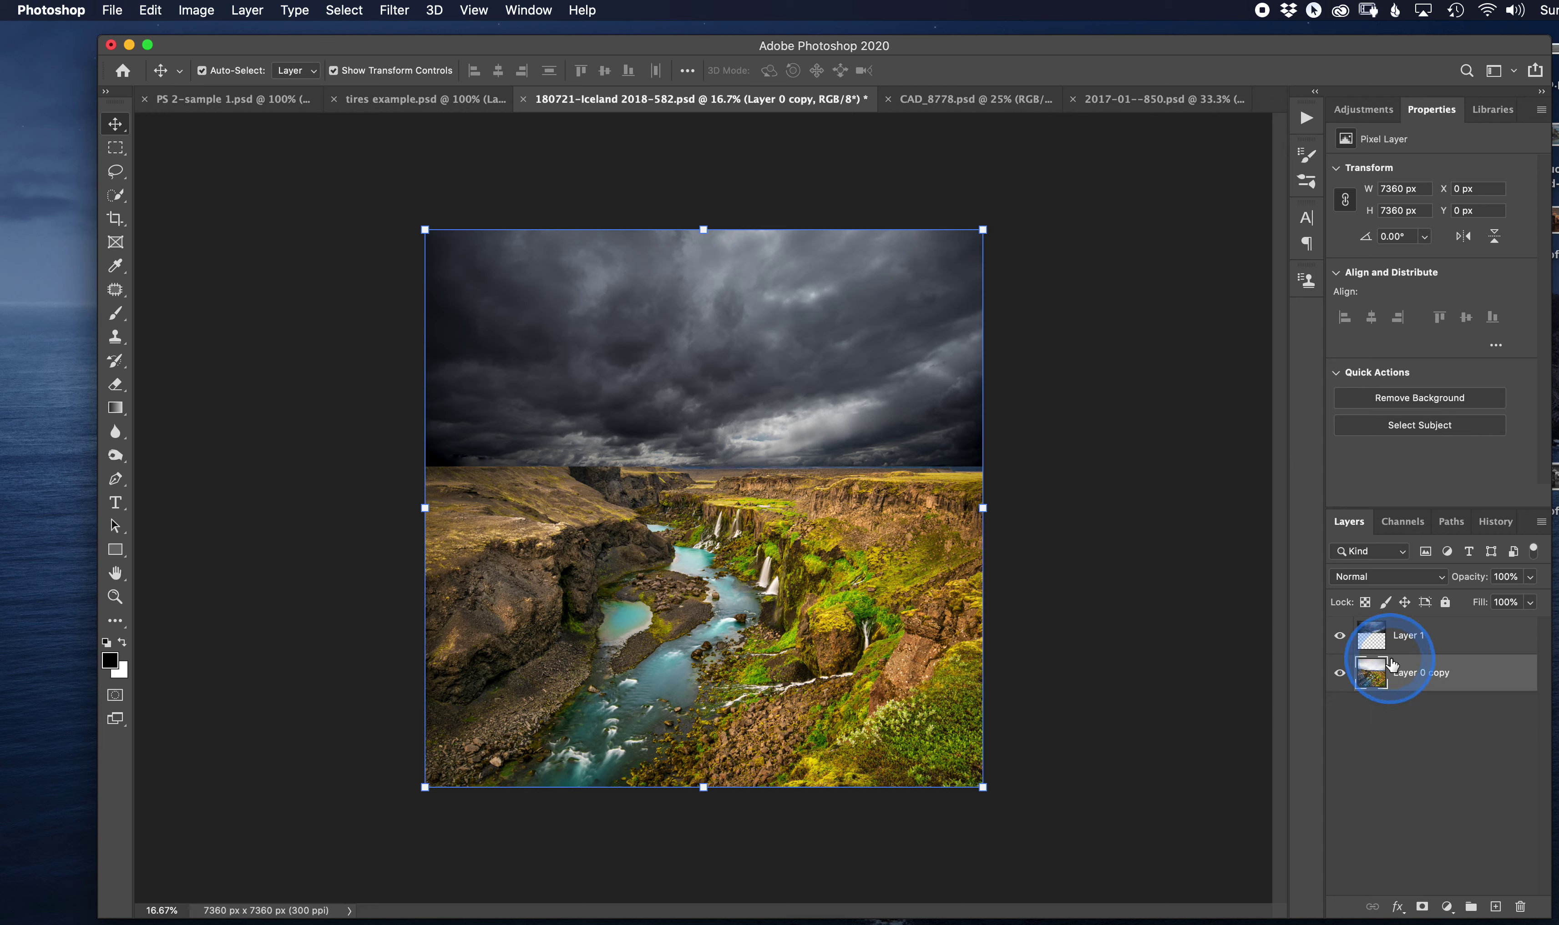
{"action": "left_click", "coordinate": [1449, 646]}
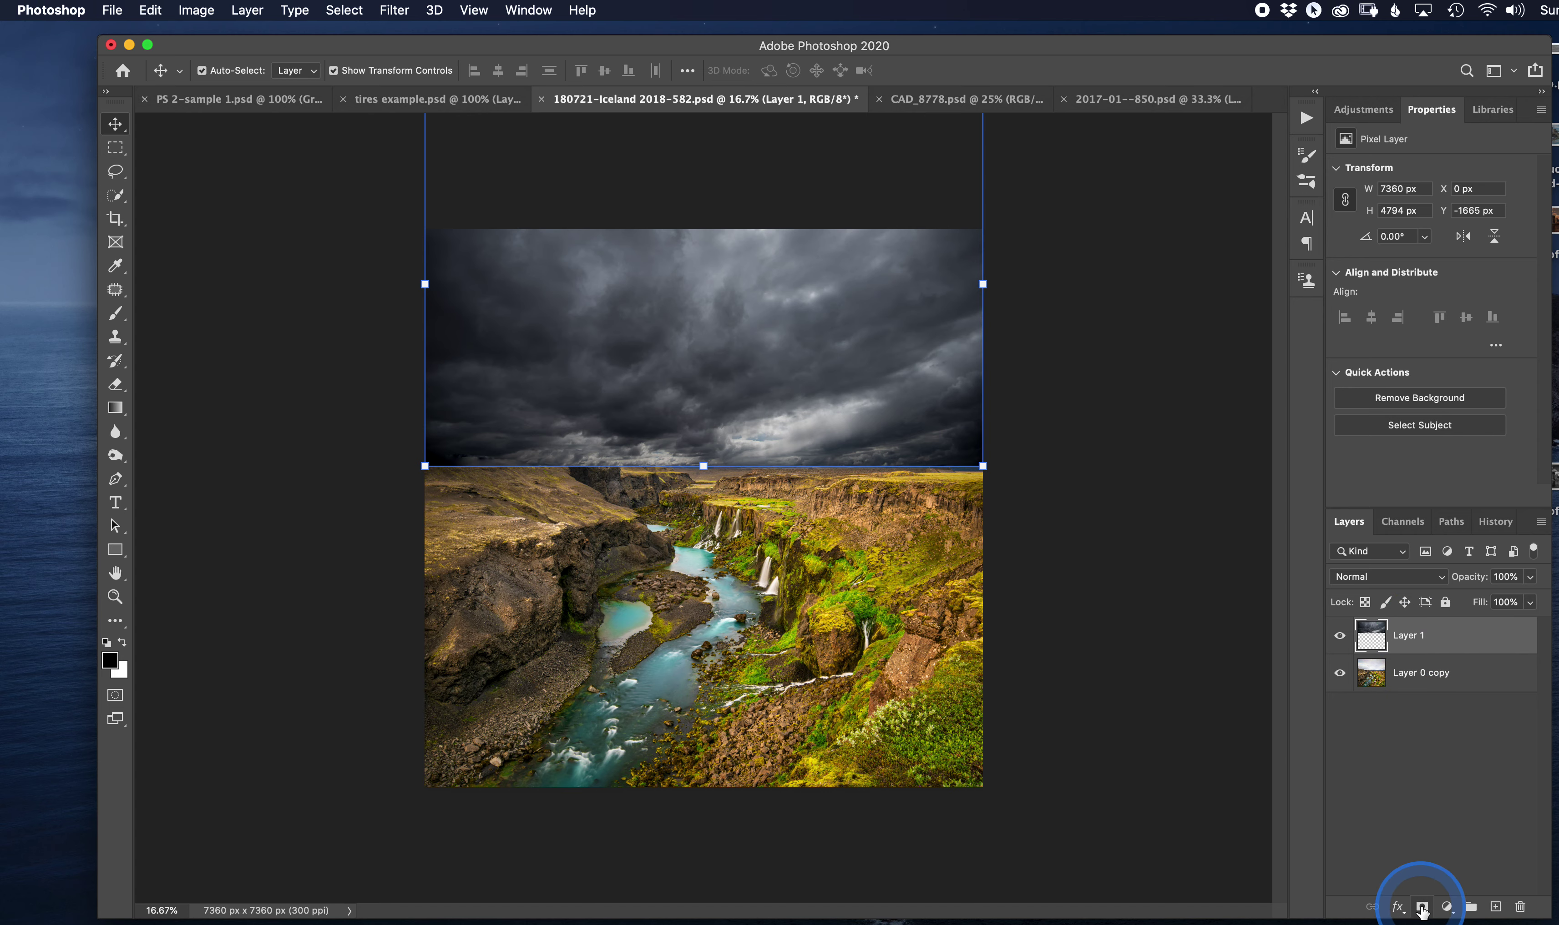
{"action": "left_click", "coordinate": [1422, 907]}
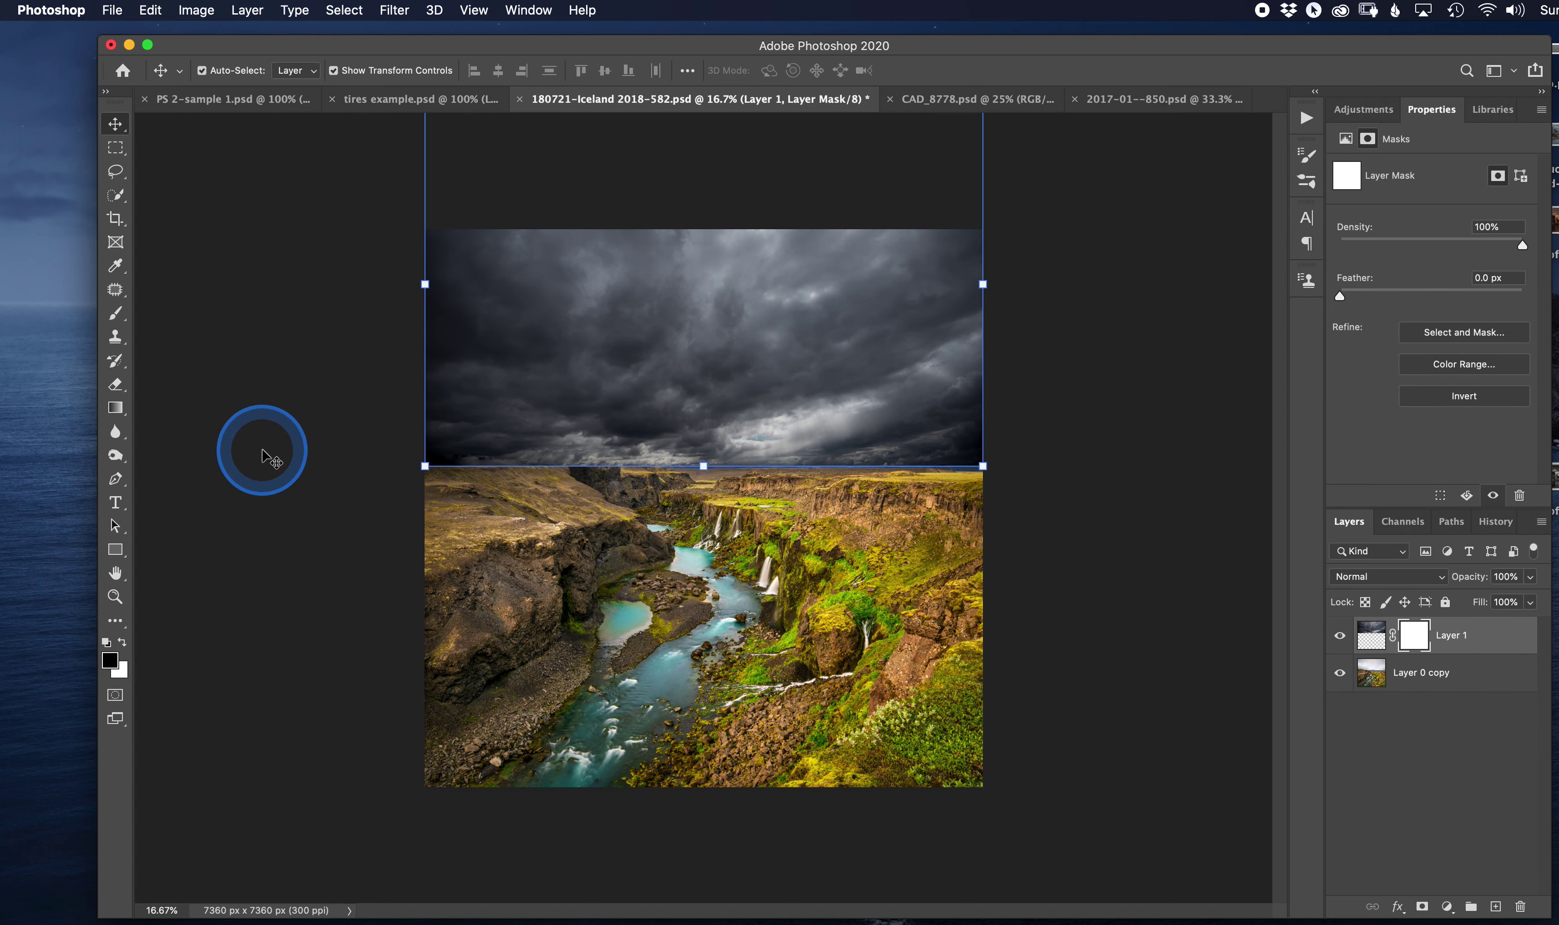
Draw linear black-to-white gradients of varying length on the Layer 1 mask, ending with a short vertical transition across the horizon
{"action": "left_click", "coordinate": [123, 411]}
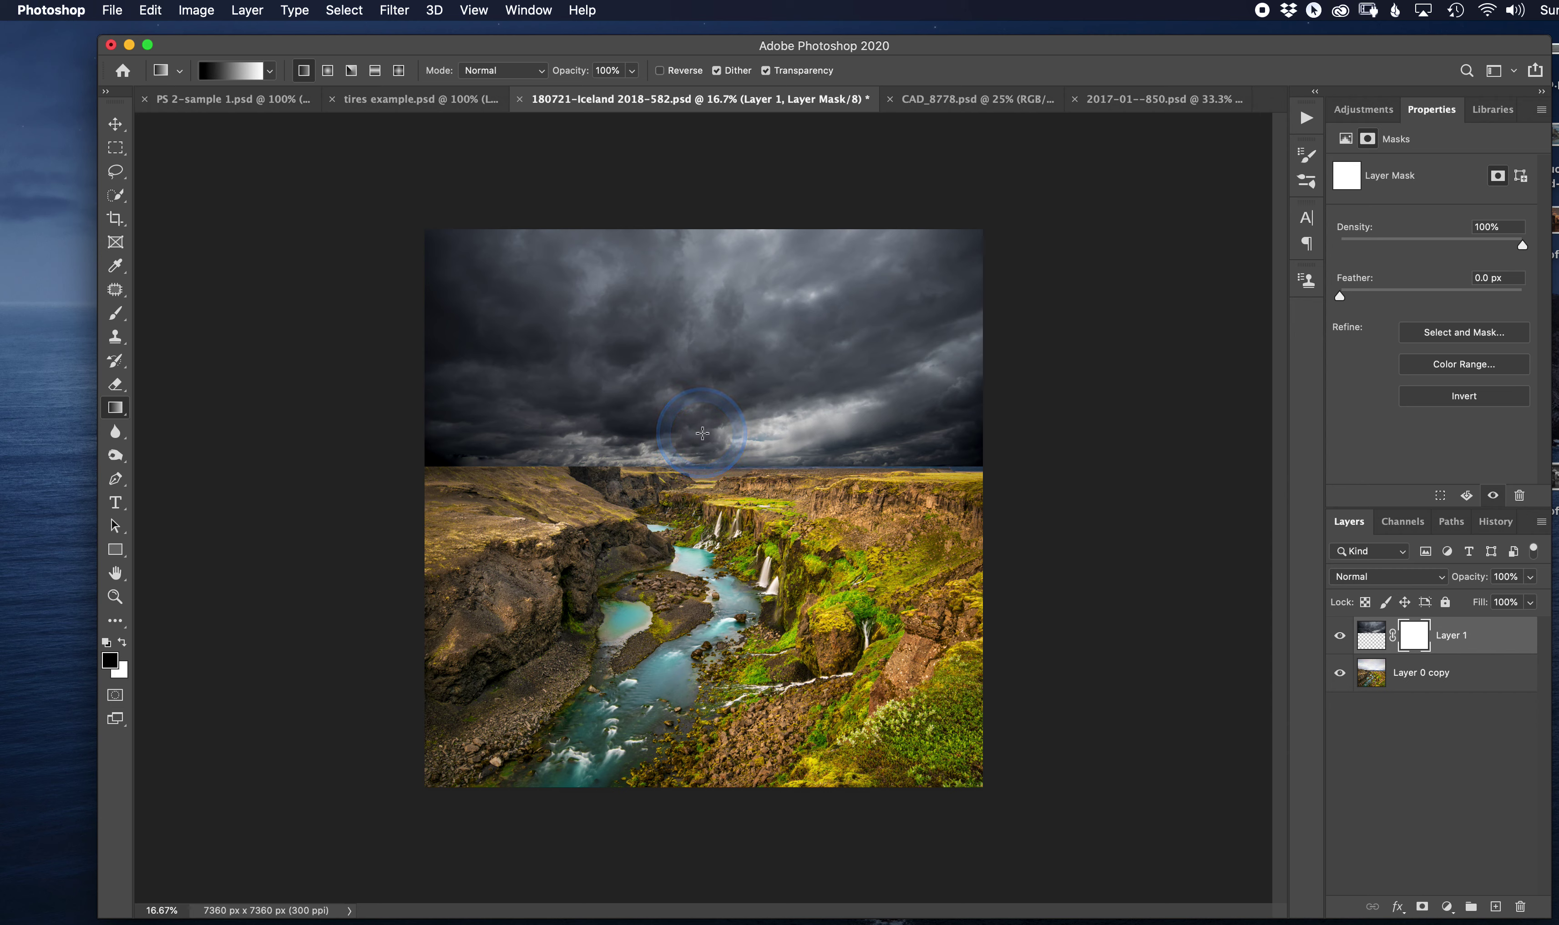
{"action": "mouse_move", "coordinate": [702, 434]}
{"action": "left_mouse_down"}
{"action": "mouse_move", "coordinate": [703, 480]}
{"action": "mouse_move", "coordinate": [703, 425]}
{"action": "left_mouse_up"}
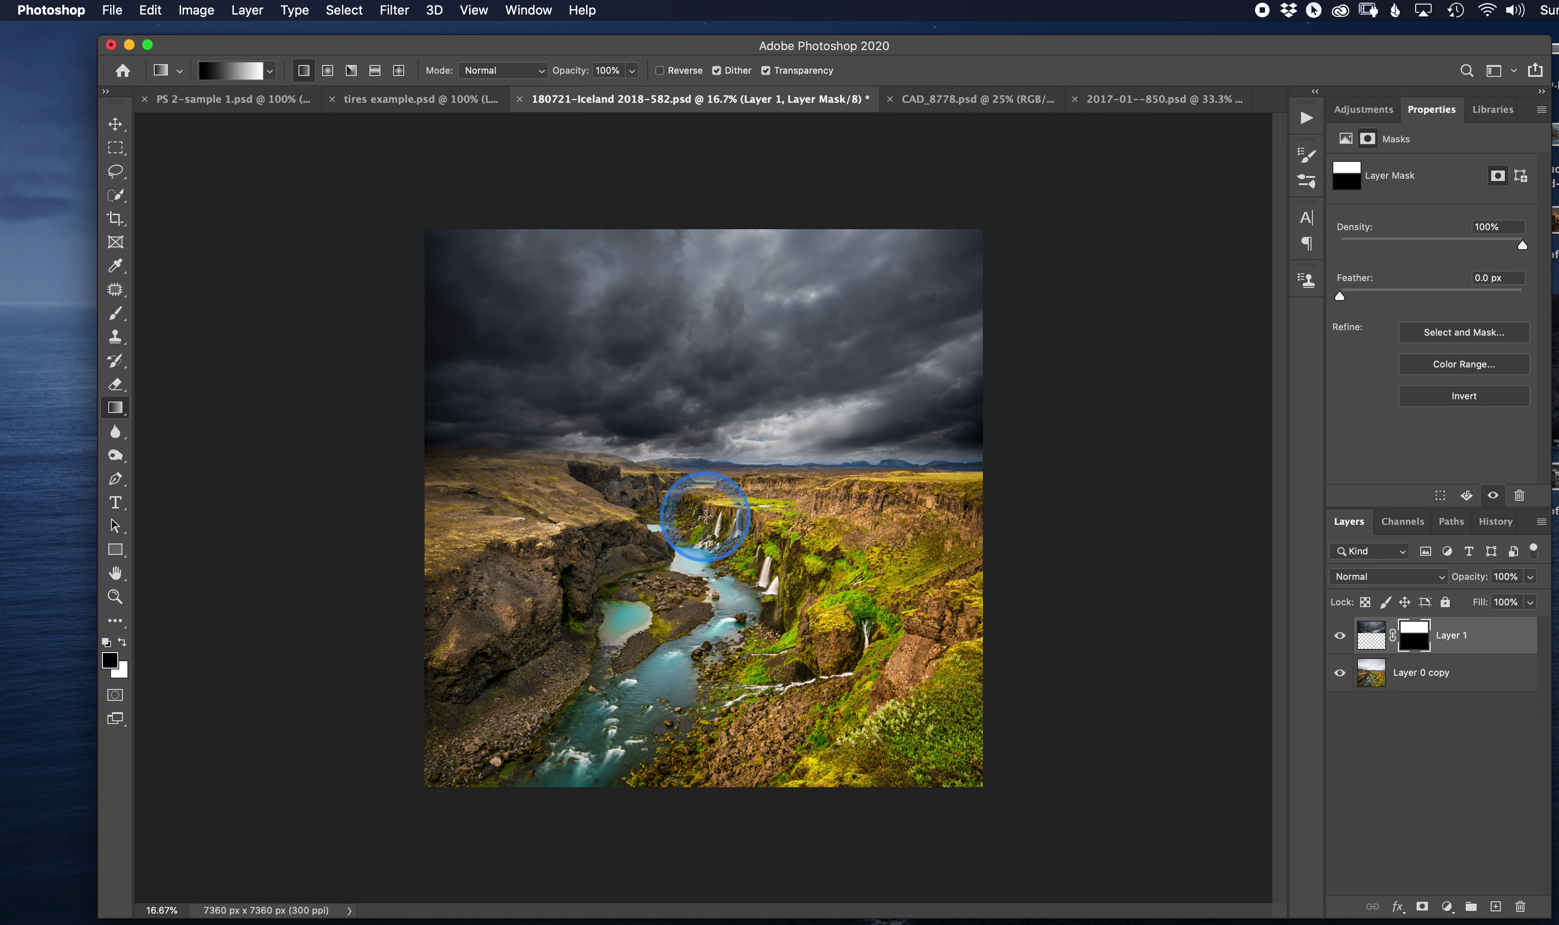
{"action": "left_click_drag", "start_coordinate": [696, 453], "coordinate": [690, 398]}
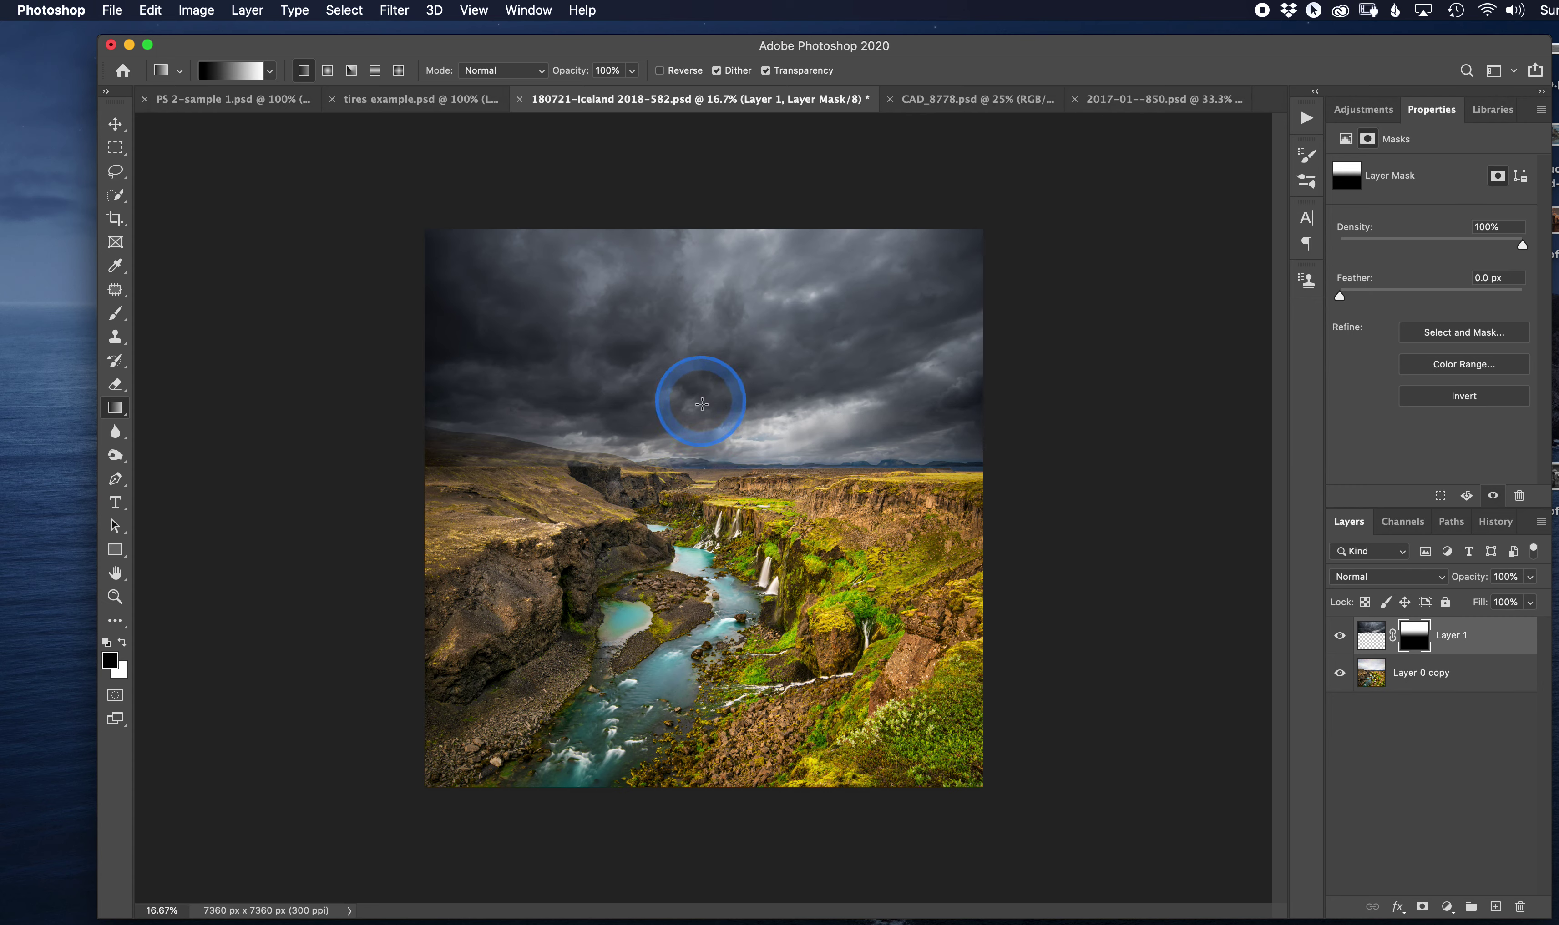
{"action": "left_click_drag", "start_coordinate": [718, 471], "coordinate": [716, 388]}
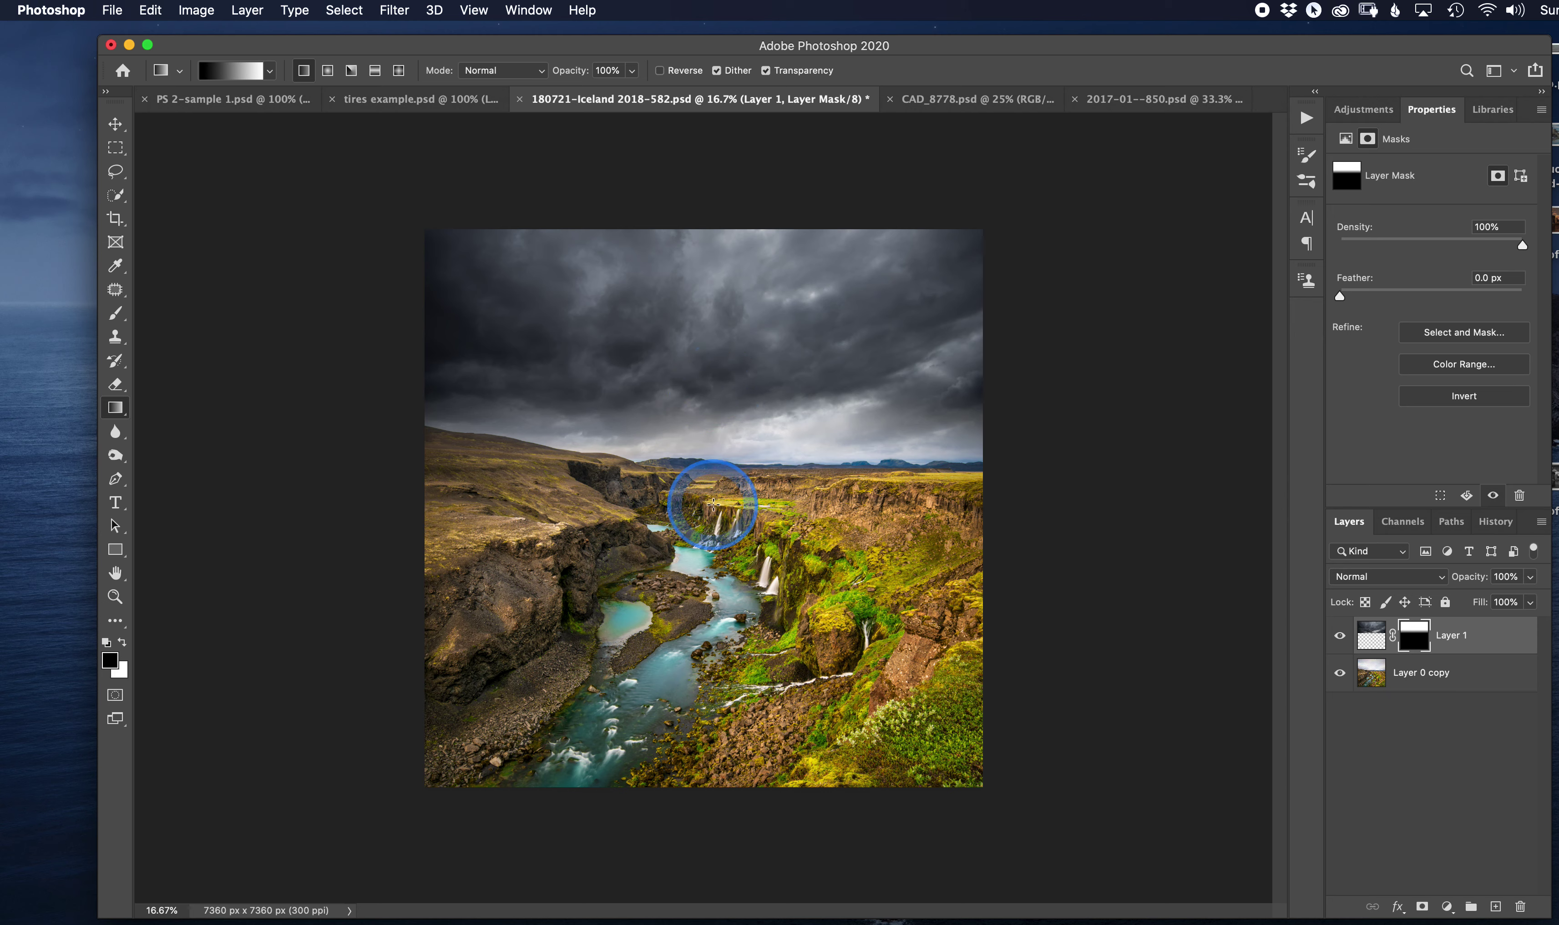
{"action": "left_click_drag", "start_coordinate": [711, 531], "coordinate": [696, 416]}
{"action": "left_click_drag", "start_coordinate": [706, 494], "coordinate": [699, 435]}
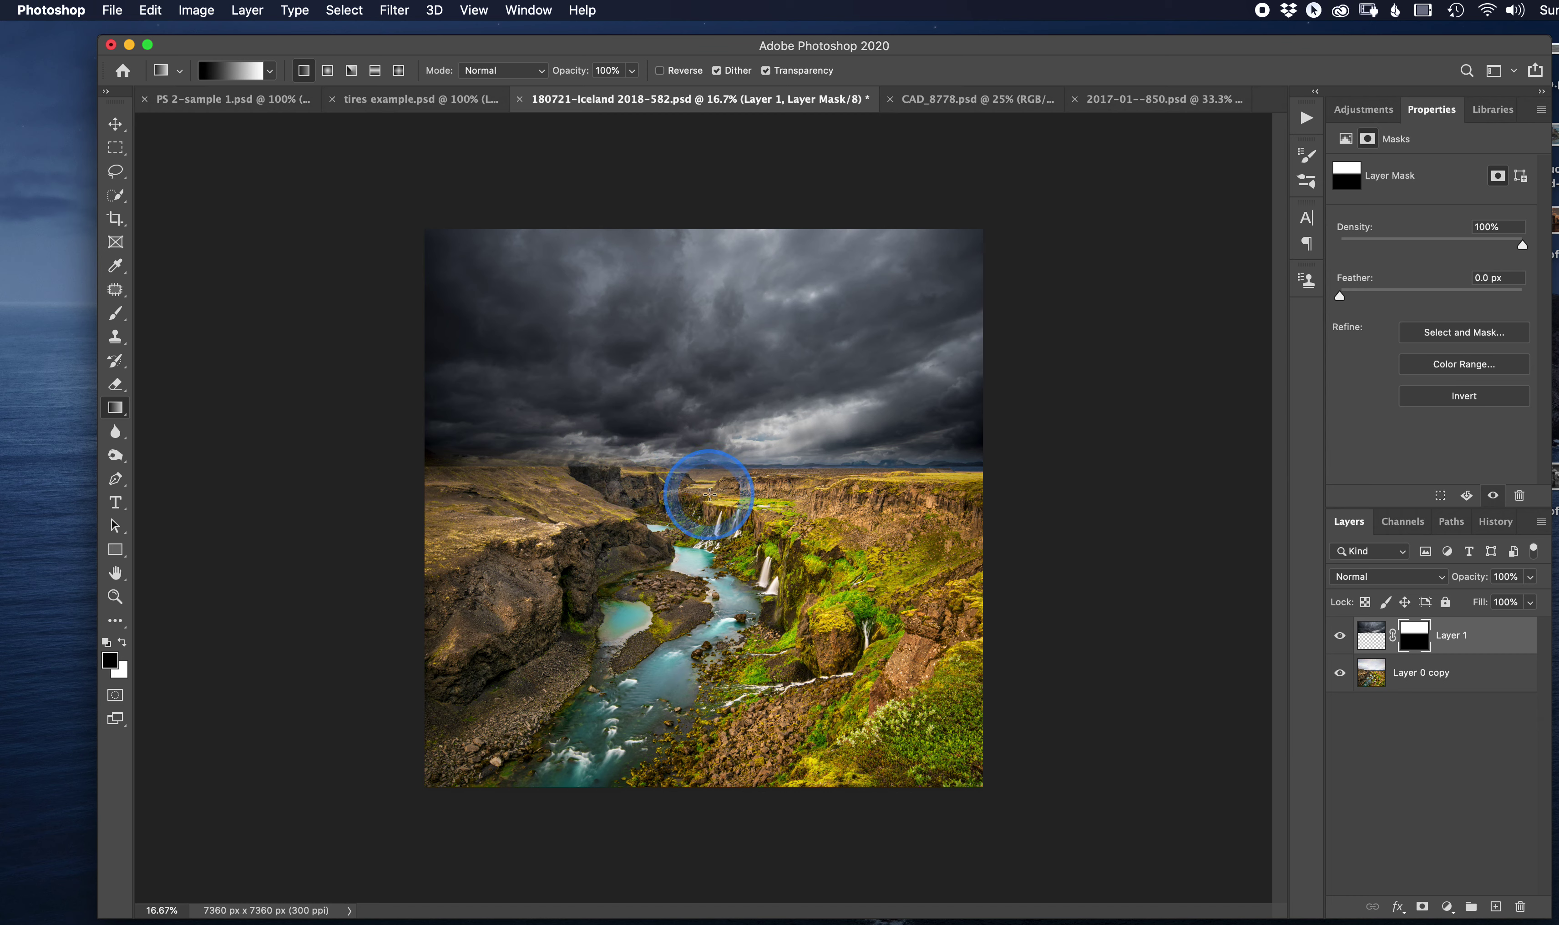
{"action": "left_click_drag", "start_coordinate": [708, 492], "coordinate": [697, 443]}
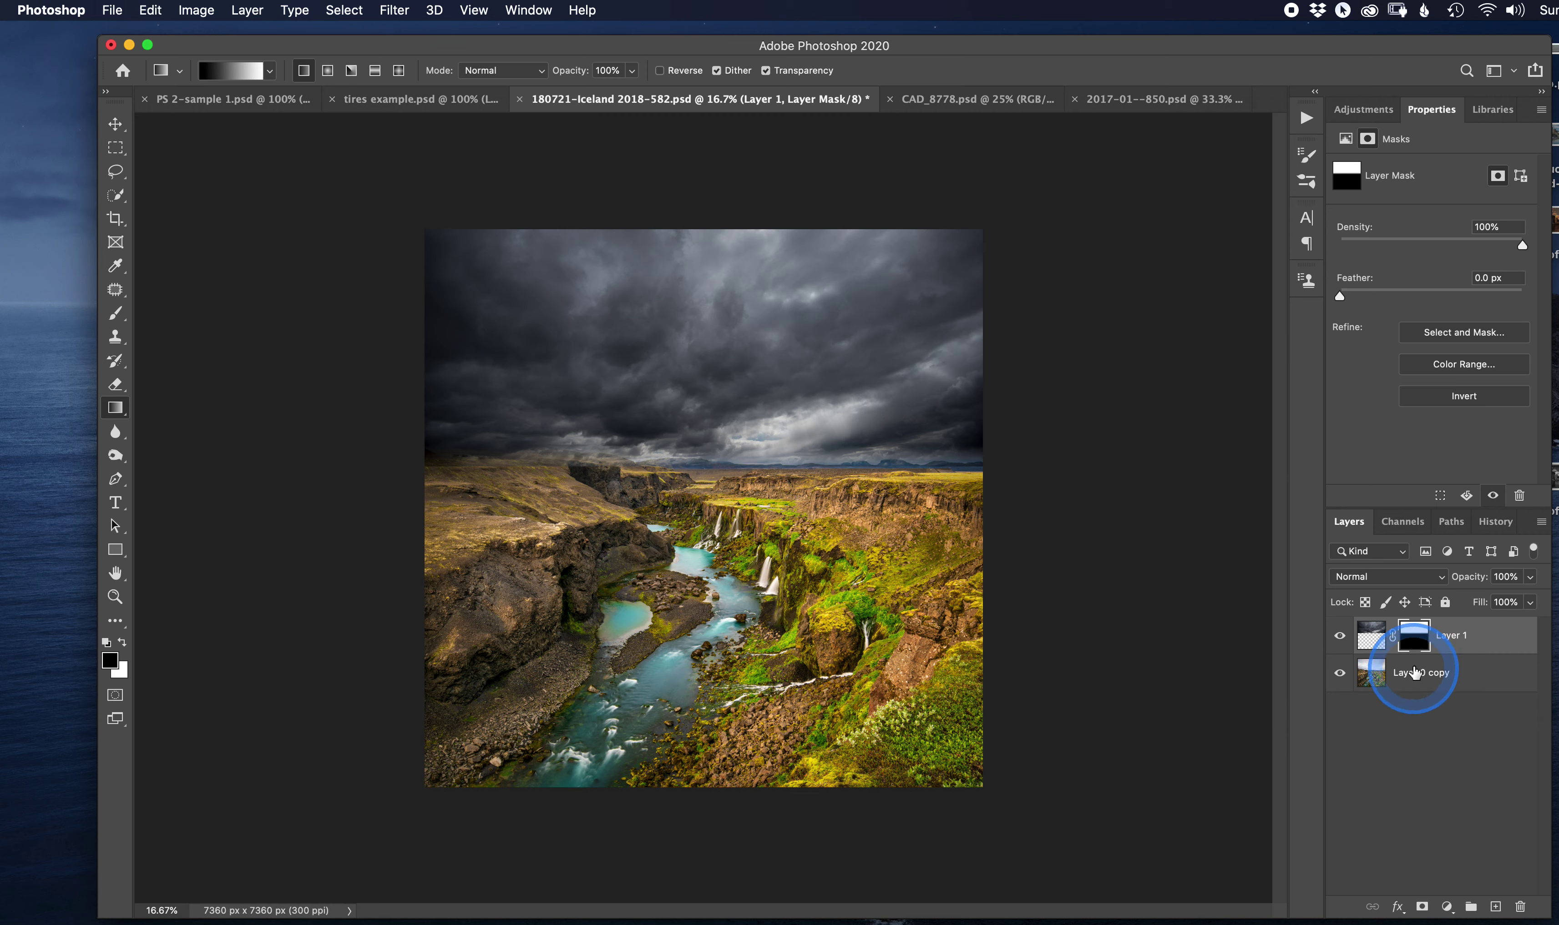
{"action": "left_click", "coordinate": [1416, 655], "text": "alt"}
{"action": "left_click_drag", "start_coordinate": [1419, 649], "coordinate": [1412, 642]}
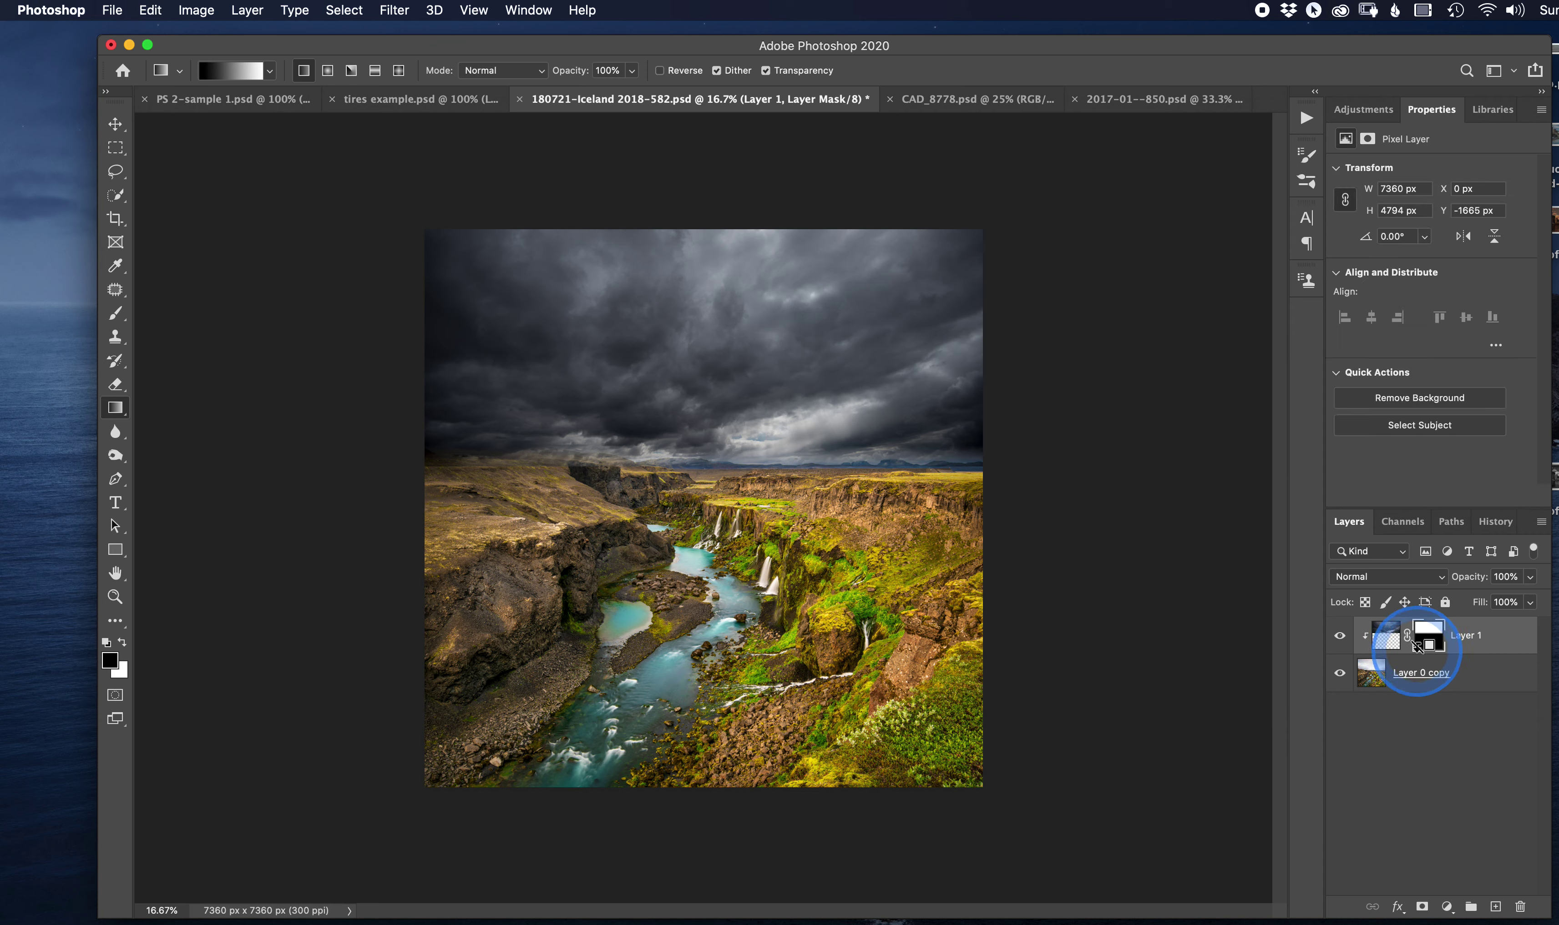
{"action": "left_click", "coordinate": [1417, 645], "text": "alt"}
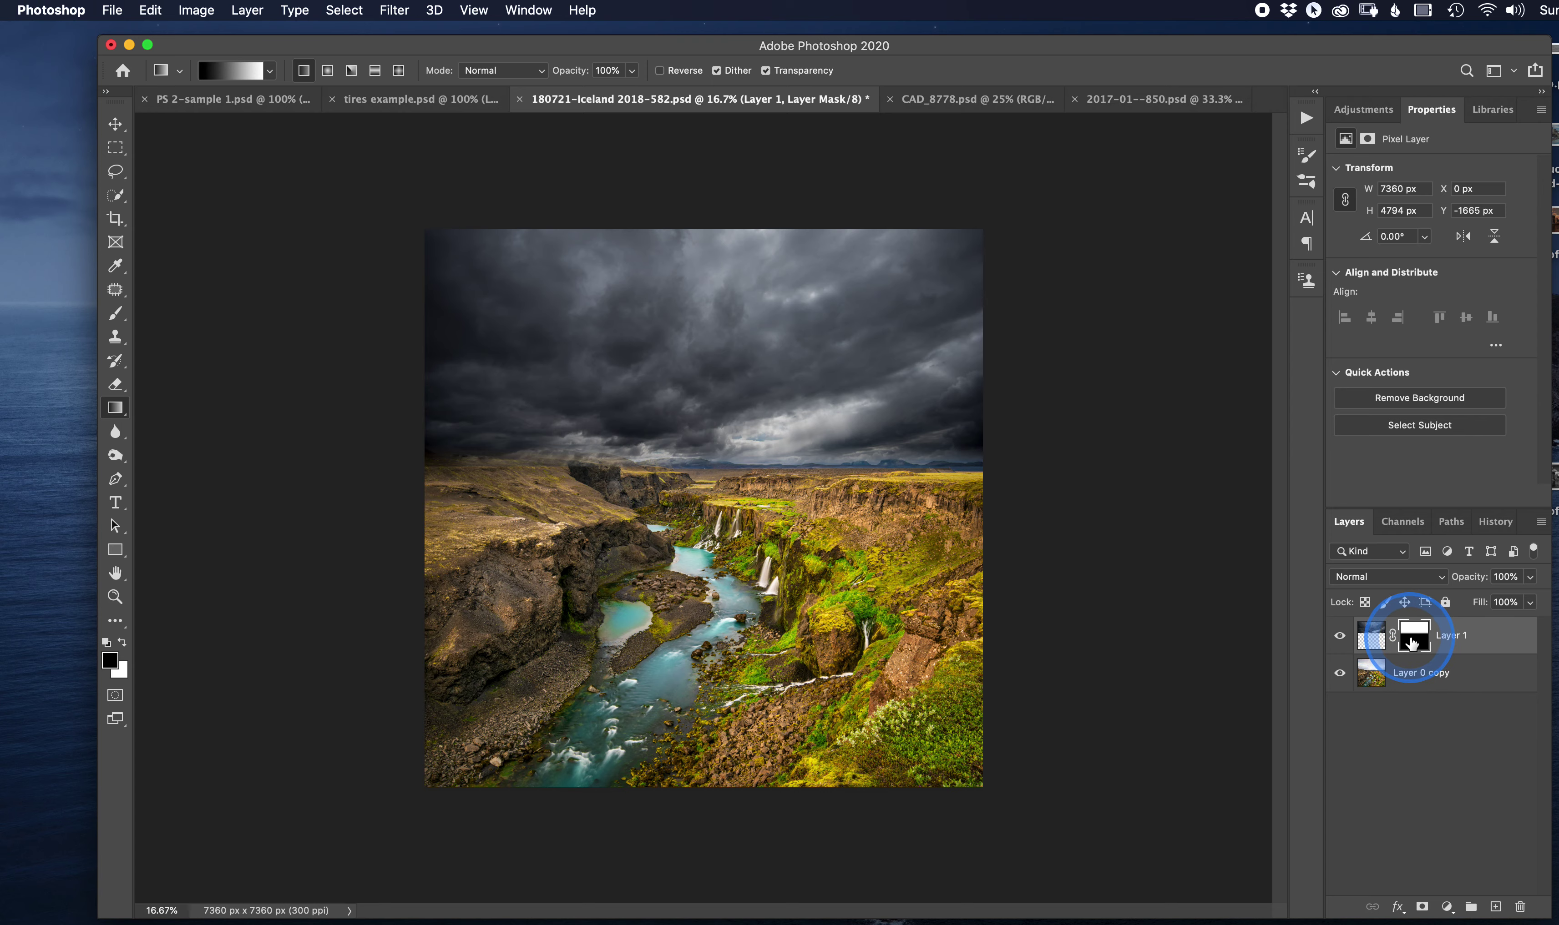
Inspect the Layer 1 mask on its own in grayscale, and compare the landscape with the cloud layer hidden and shown
{"action": "left_click", "coordinate": [1413, 642], "text": "alt"}
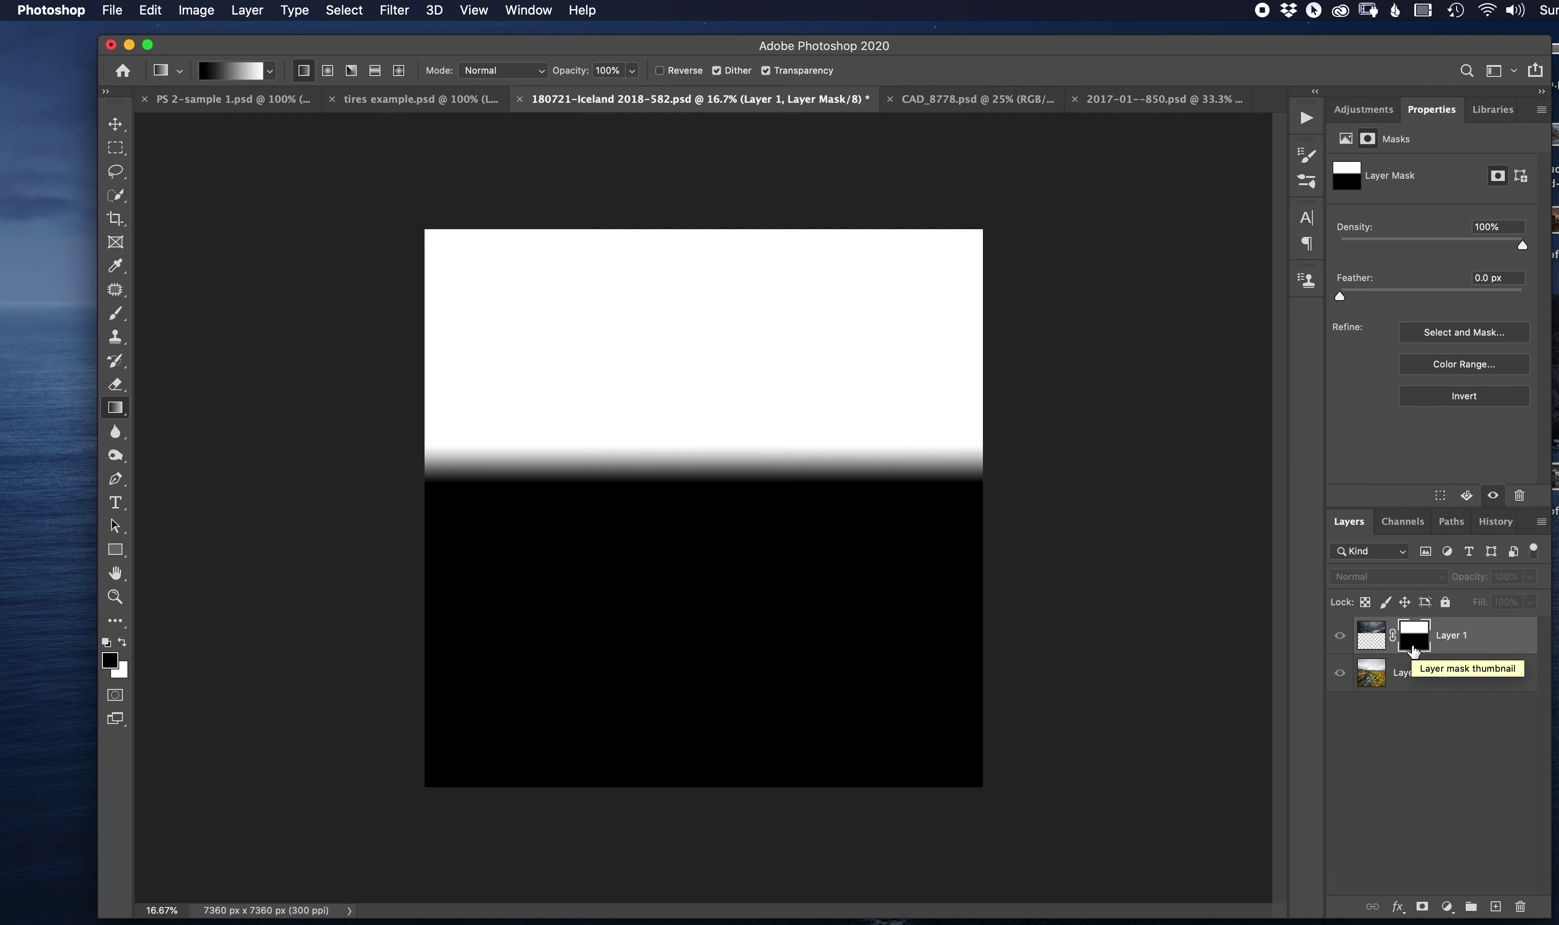
{"action": "left_click", "coordinate": [1412, 645], "text": "alt"}
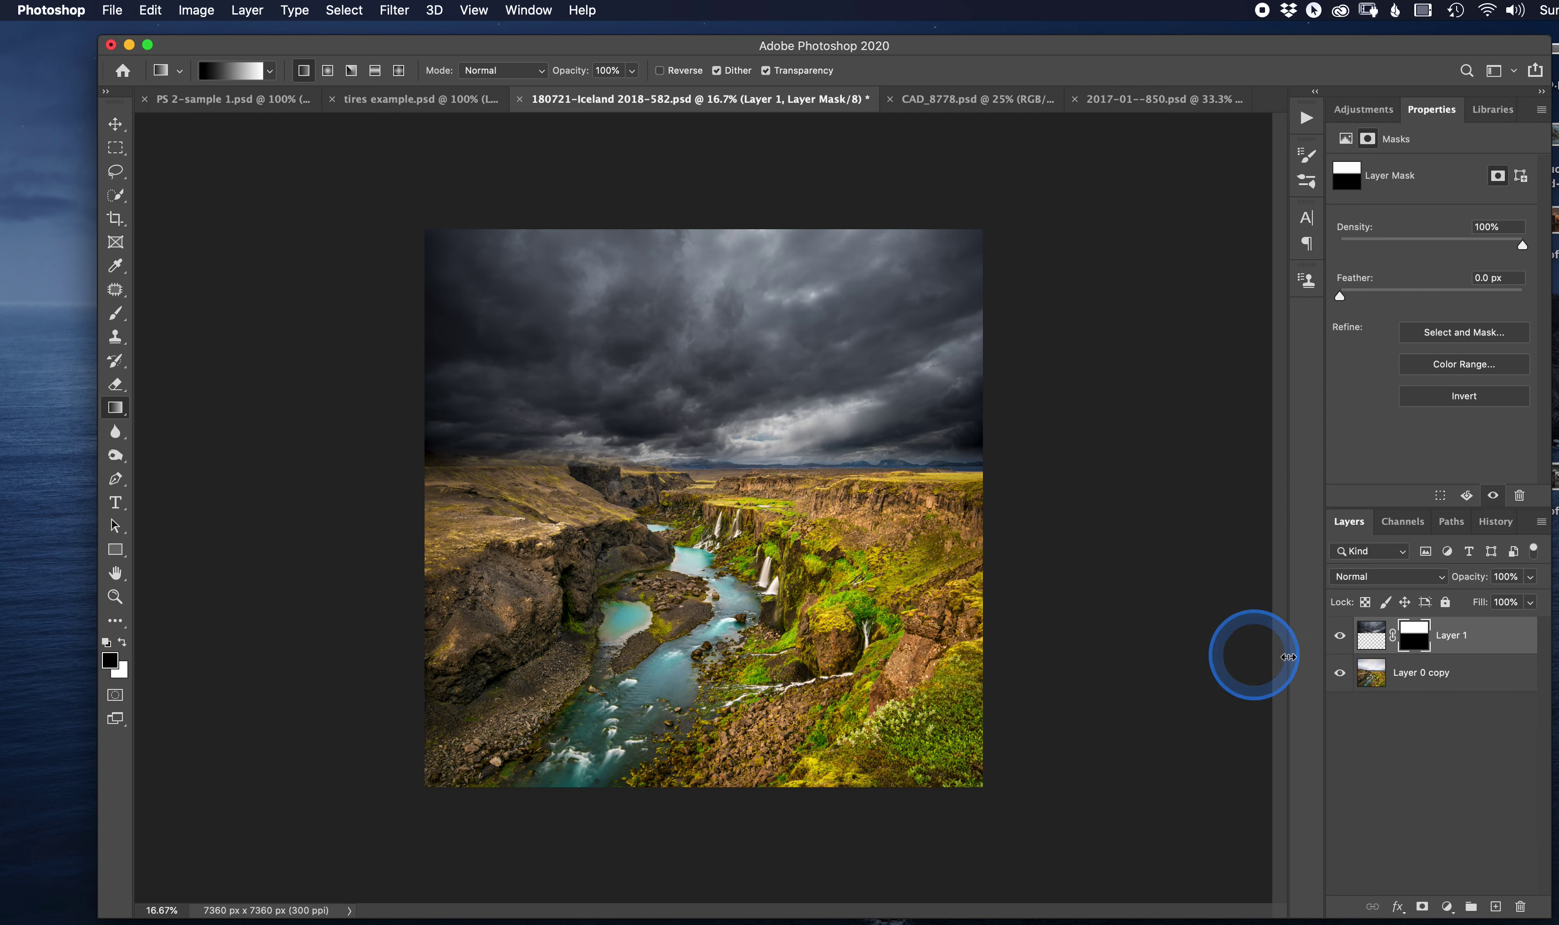
{"action": "left_click", "coordinate": [1449, 684]}
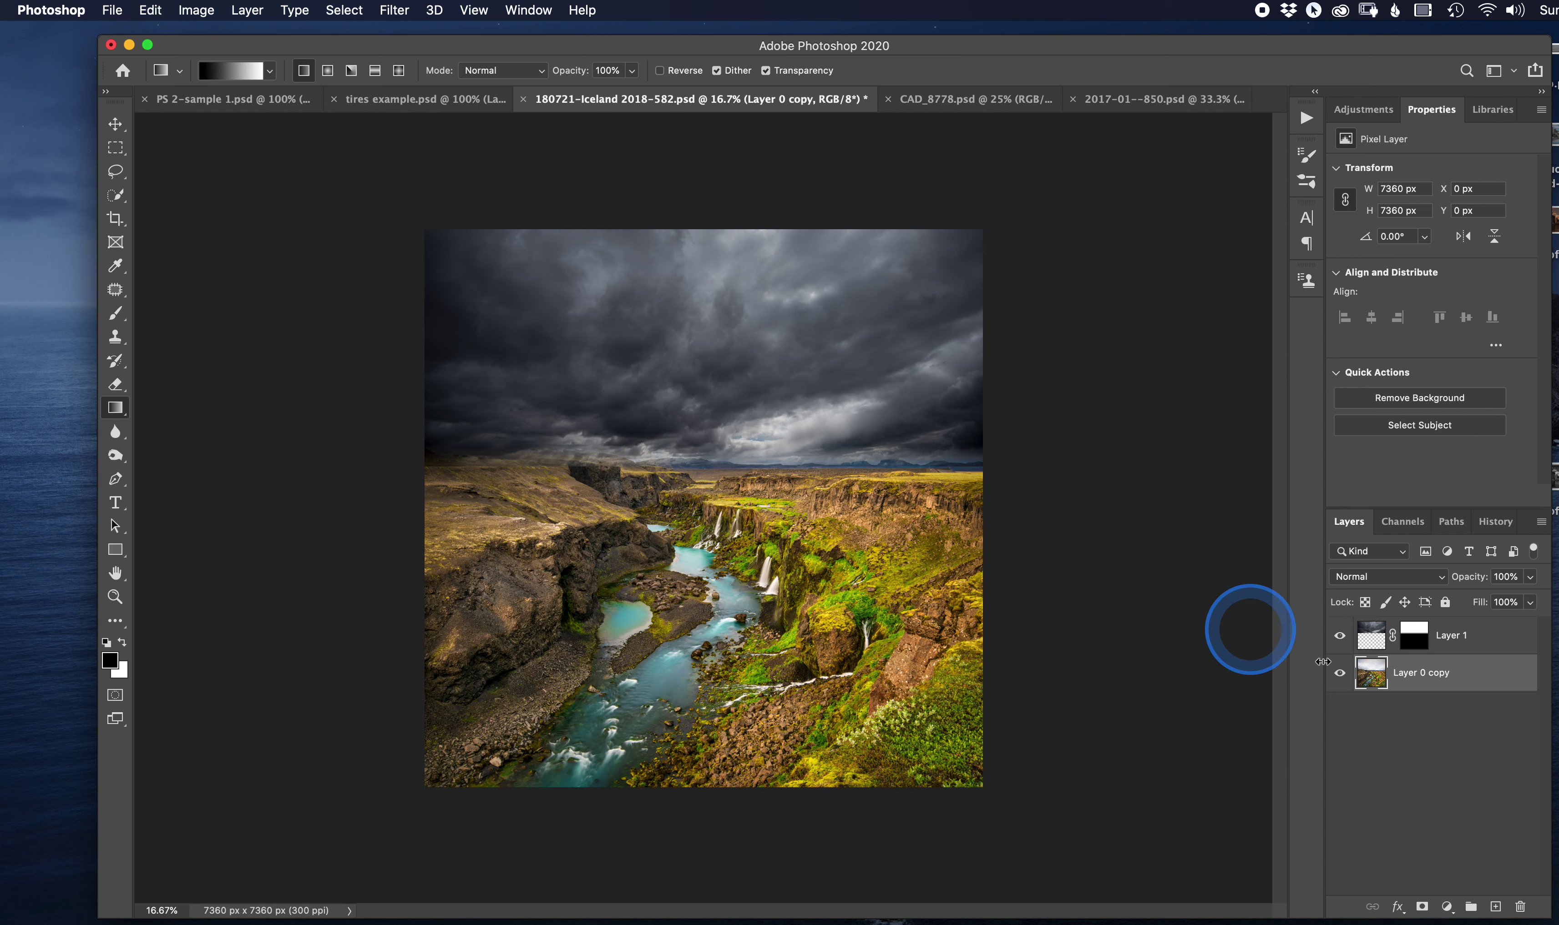
{"action": "left_click", "coordinate": [1340, 636]}
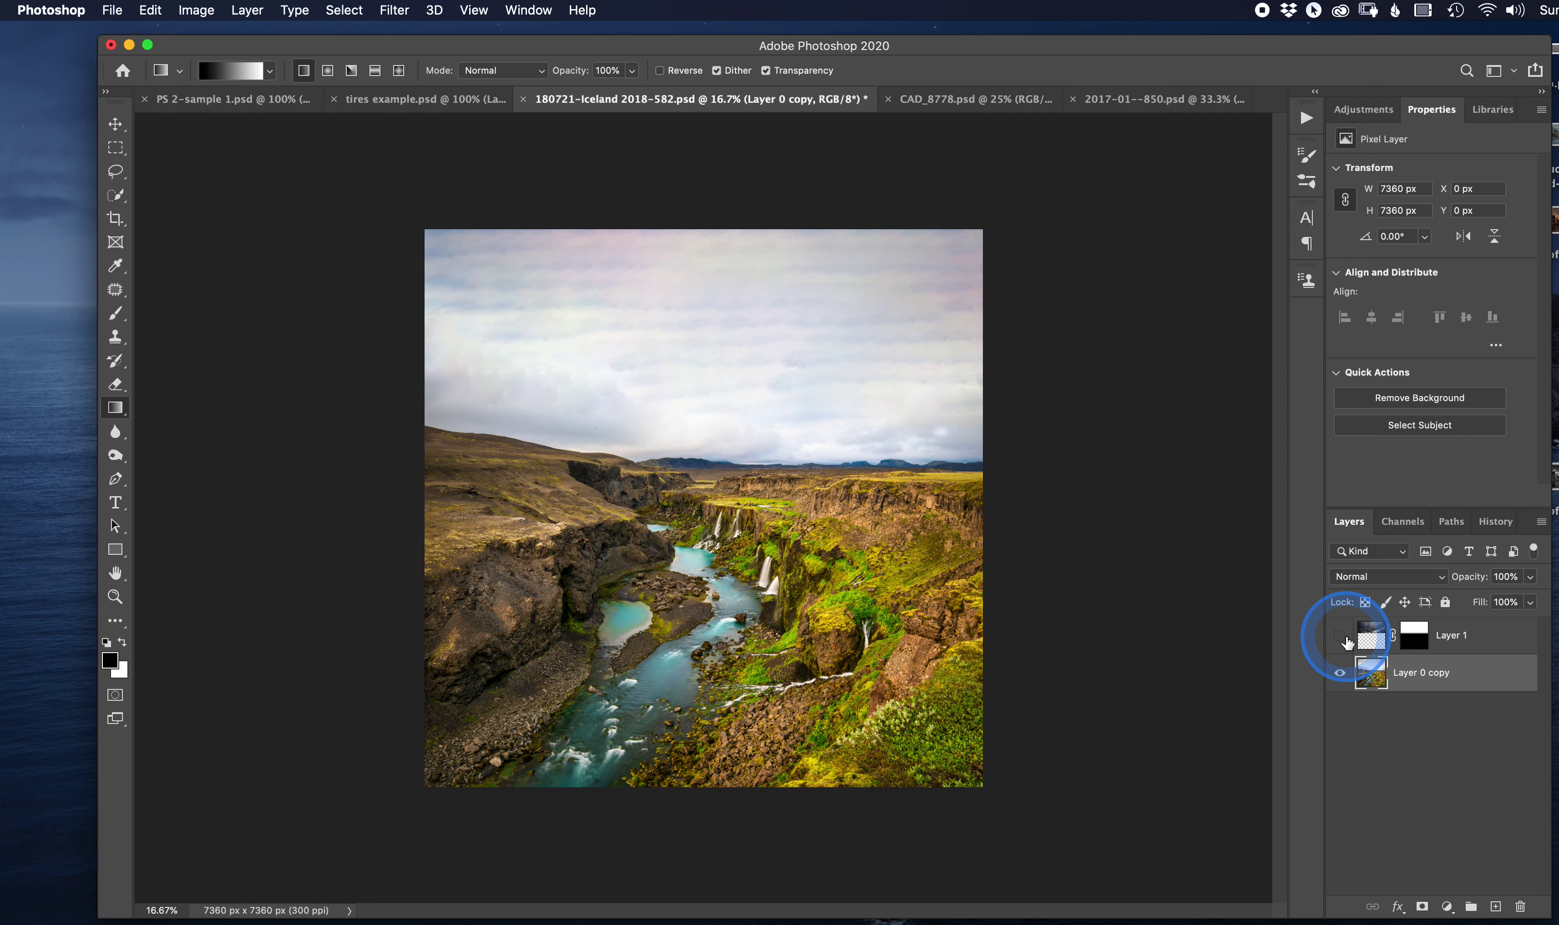
{"action": "left_click", "coordinate": [1340, 636]}
{"action": "left_click", "coordinate": [1340, 636]}
{"action": "left_click", "coordinate": [1341, 636]}
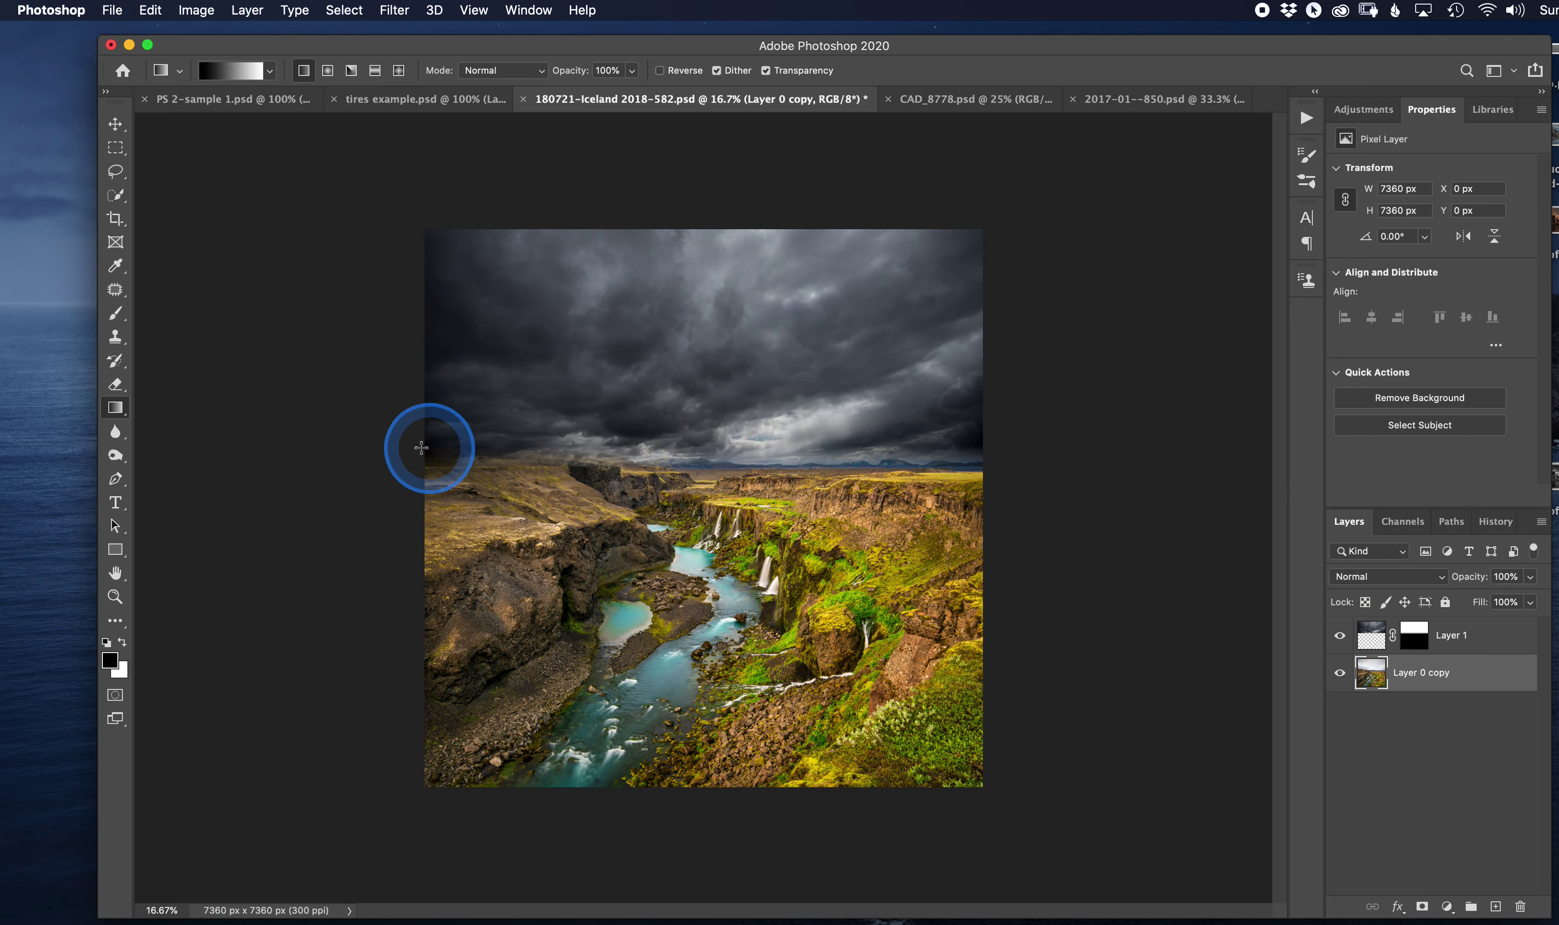
Paint black along the horizon on the Layer 1 mask with a 1200 px soft round brush at 31% opacity and 19% flow
{"action": "left_click", "coordinate": [1413, 639]}
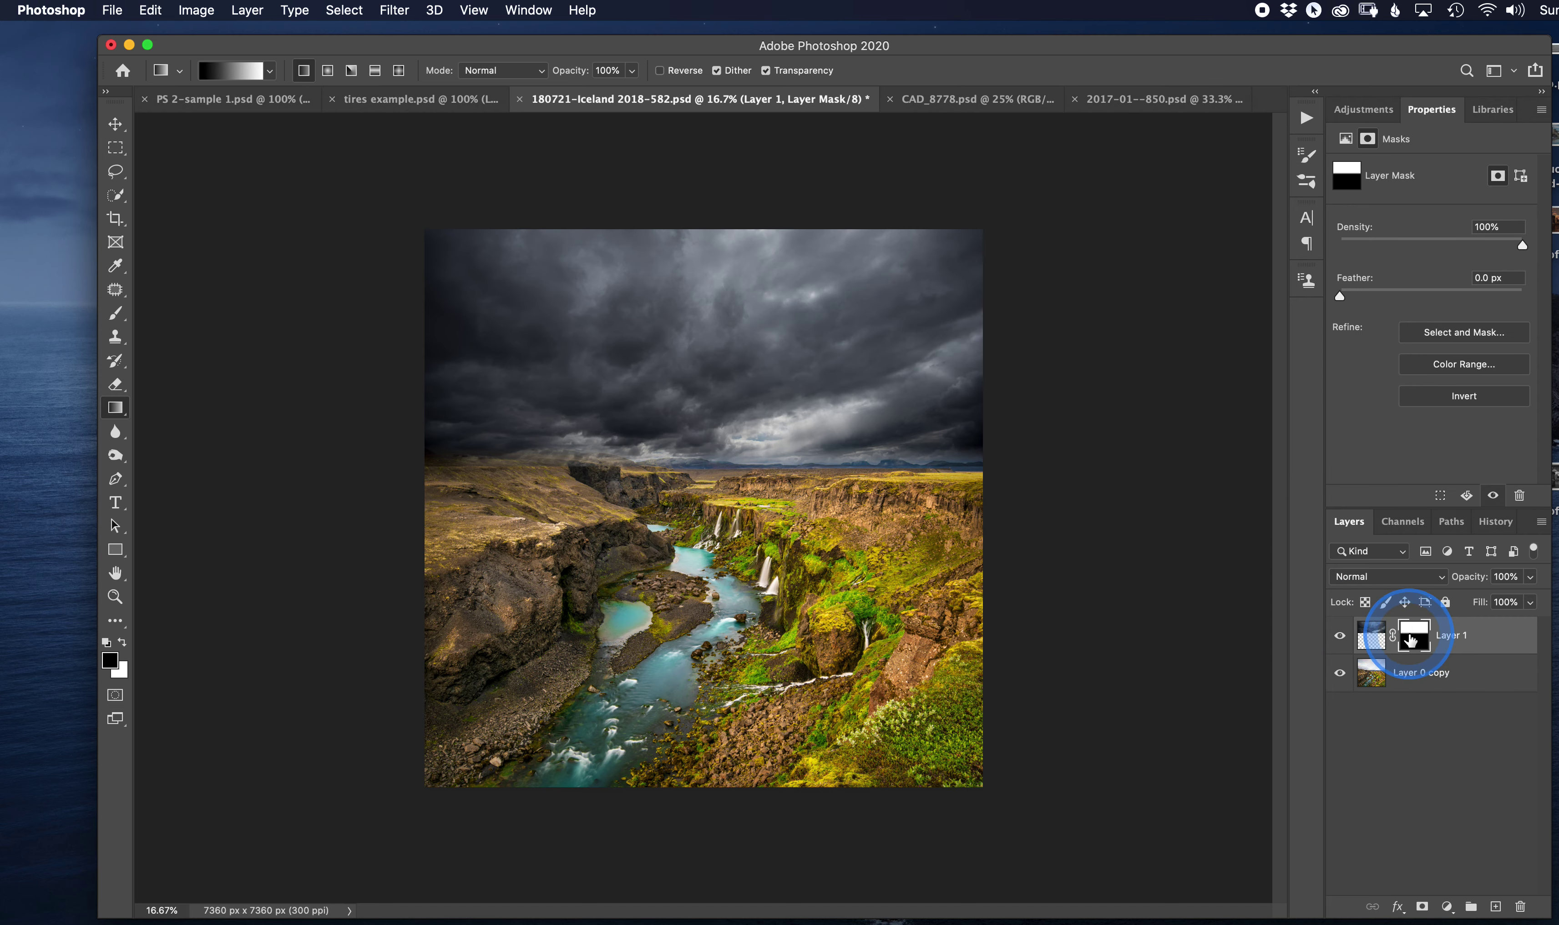
{"action": "left_click", "coordinate": [115, 312]}
{"action": "left_click", "coordinate": [215, 70]}
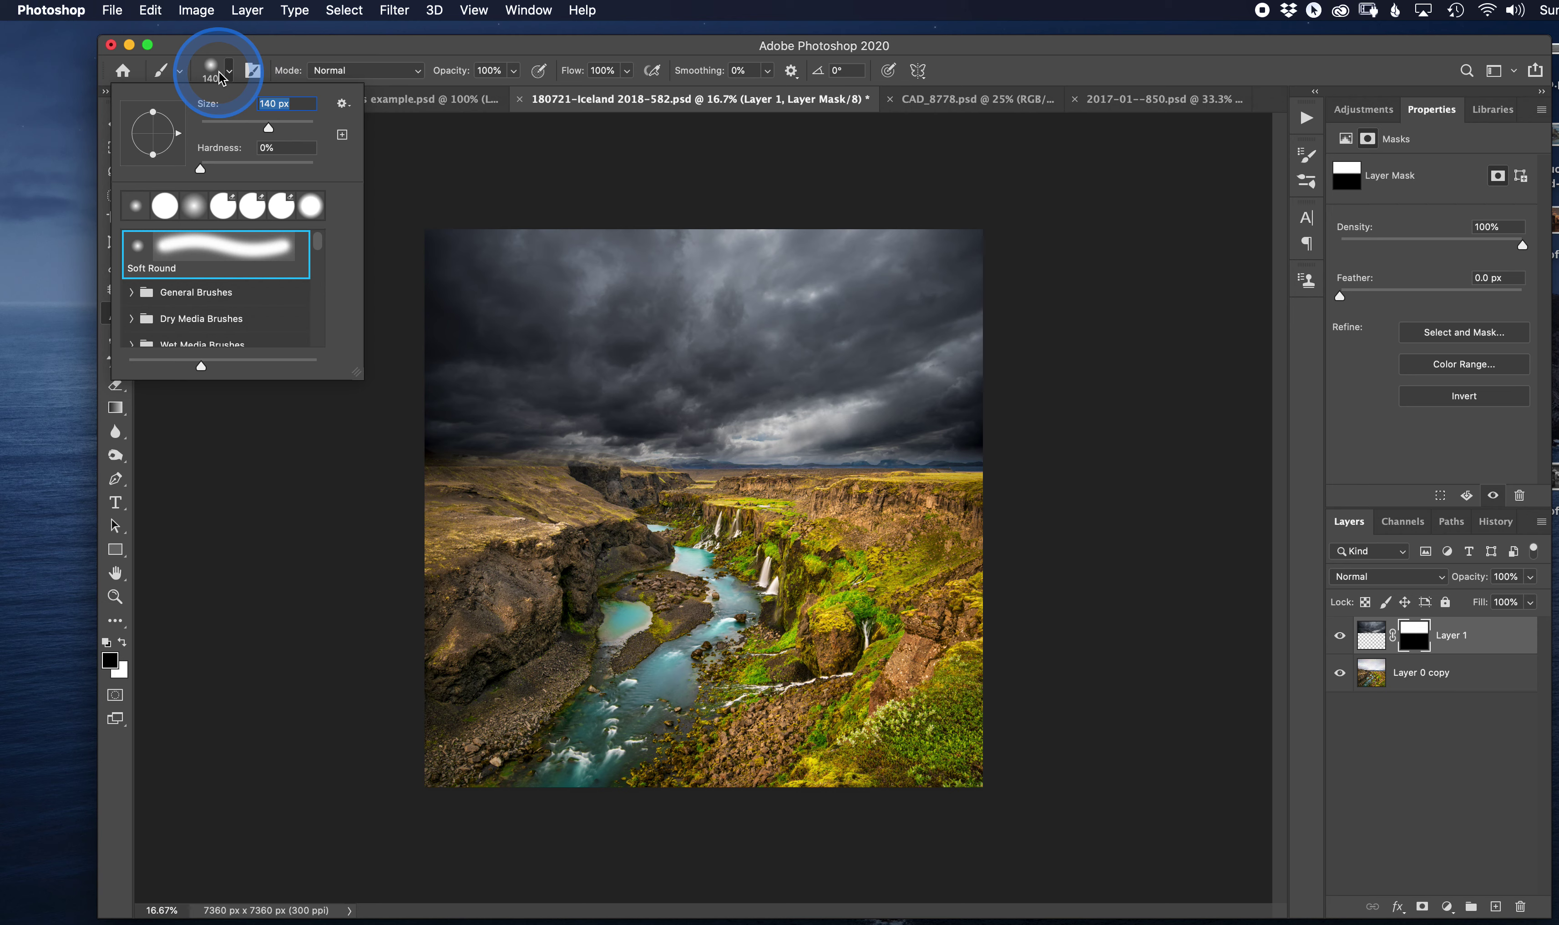
{"action": "left_click_drag", "start_coordinate": [454, 70], "coordinate": [399, 73]}
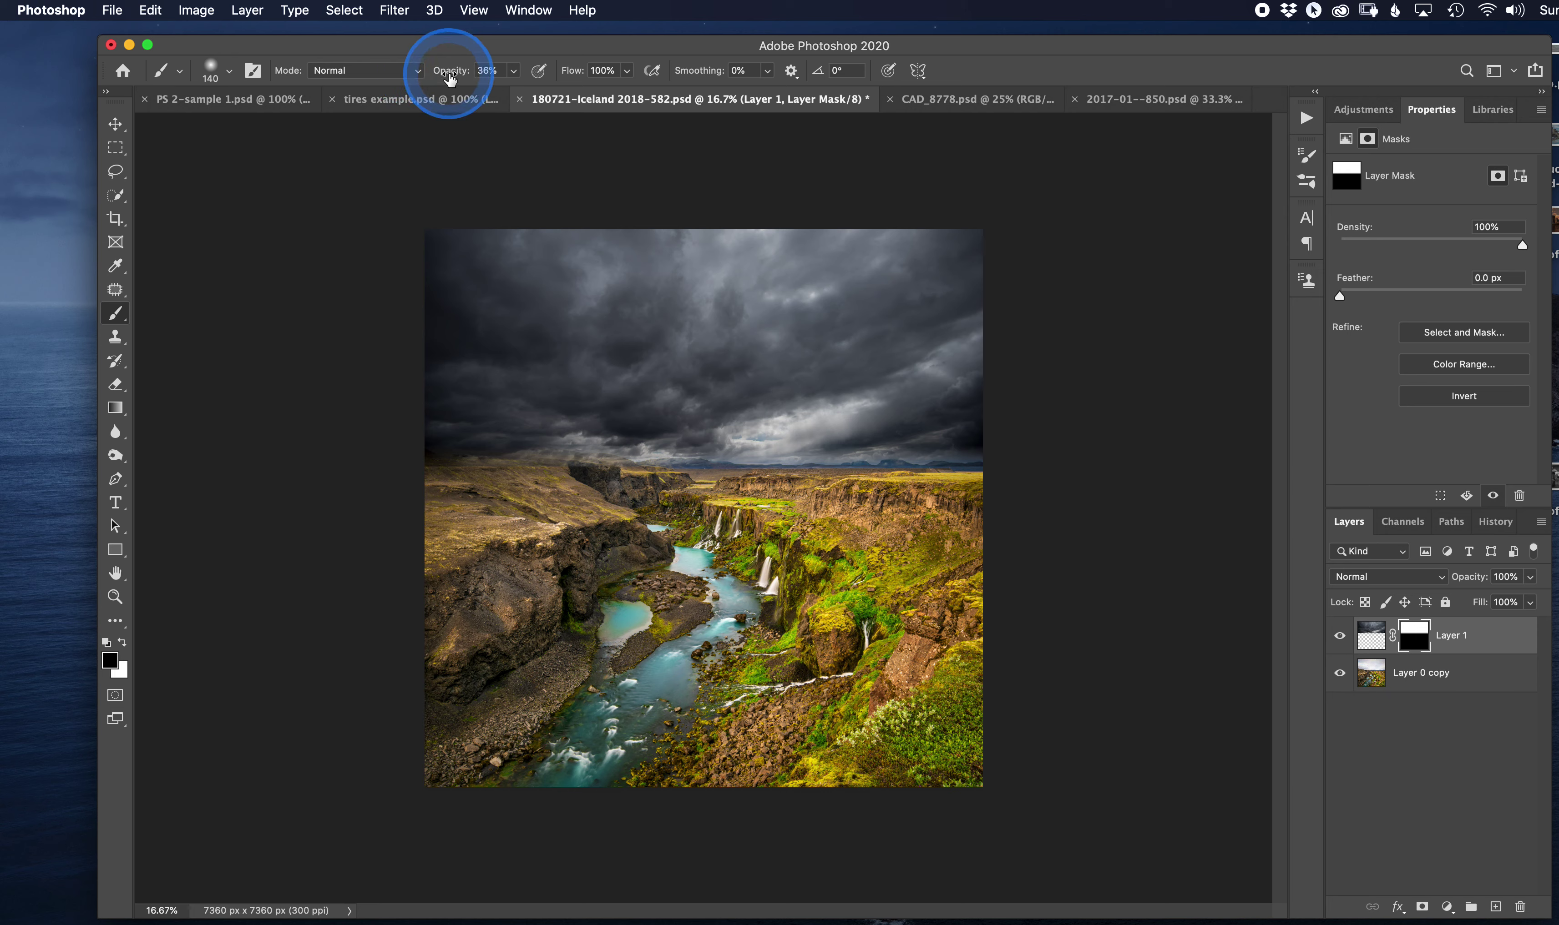
{"action": "mouse_move", "coordinate": [567, 63]}
{"action": "left_mouse_down"}
{"action": "mouse_move", "coordinate": [517, 84]}
{"action": "mouse_move", "coordinate": [468, 75]}
{"action": "mouse_move", "coordinate": [491, 80]}
{"action": "left_mouse_up"}
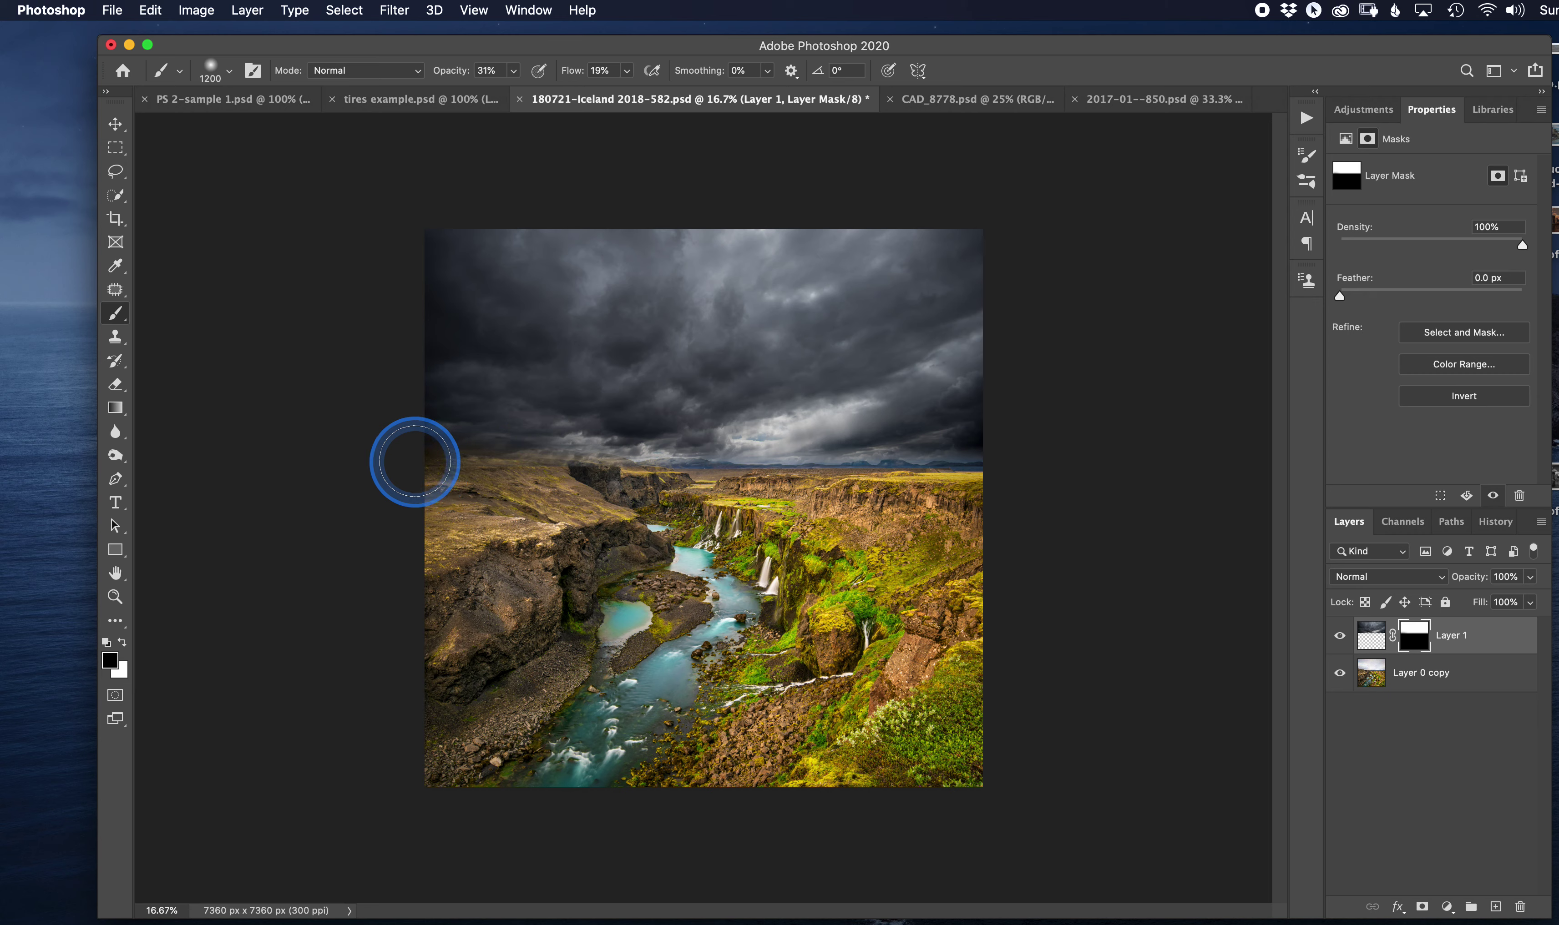
{"action": "mouse_move", "coordinate": [513, 474]}
{"action": "left_mouse_down"}
{"action": "mouse_move", "coordinate": [415, 463]}
{"action": "mouse_move", "coordinate": [571, 483]}
{"action": "mouse_move", "coordinate": [443, 481]}
{"action": "mouse_move", "coordinate": [424, 463]}
{"action": "mouse_move", "coordinate": [588, 477]}
{"action": "mouse_move", "coordinate": [485, 477]}
{"action": "mouse_move", "coordinate": [674, 462]}
{"action": "mouse_move", "coordinate": [771, 486]}
{"action": "mouse_move", "coordinate": [1009, 477]}
{"action": "mouse_move", "coordinate": [956, 498]}
{"action": "mouse_move", "coordinate": [741, 463]}
{"action": "mouse_move", "coordinate": [383, 453]}
{"action": "mouse_move", "coordinate": [619, 467]}
{"action": "mouse_move", "coordinate": [548, 481]}
{"action": "mouse_move", "coordinate": [512, 463]}
{"action": "mouse_move", "coordinate": [1001, 480]}
{"action": "left_mouse_up"}
Enlarge the soft round brush to 2100 px
{"action": "key", "text": "bracketright"}
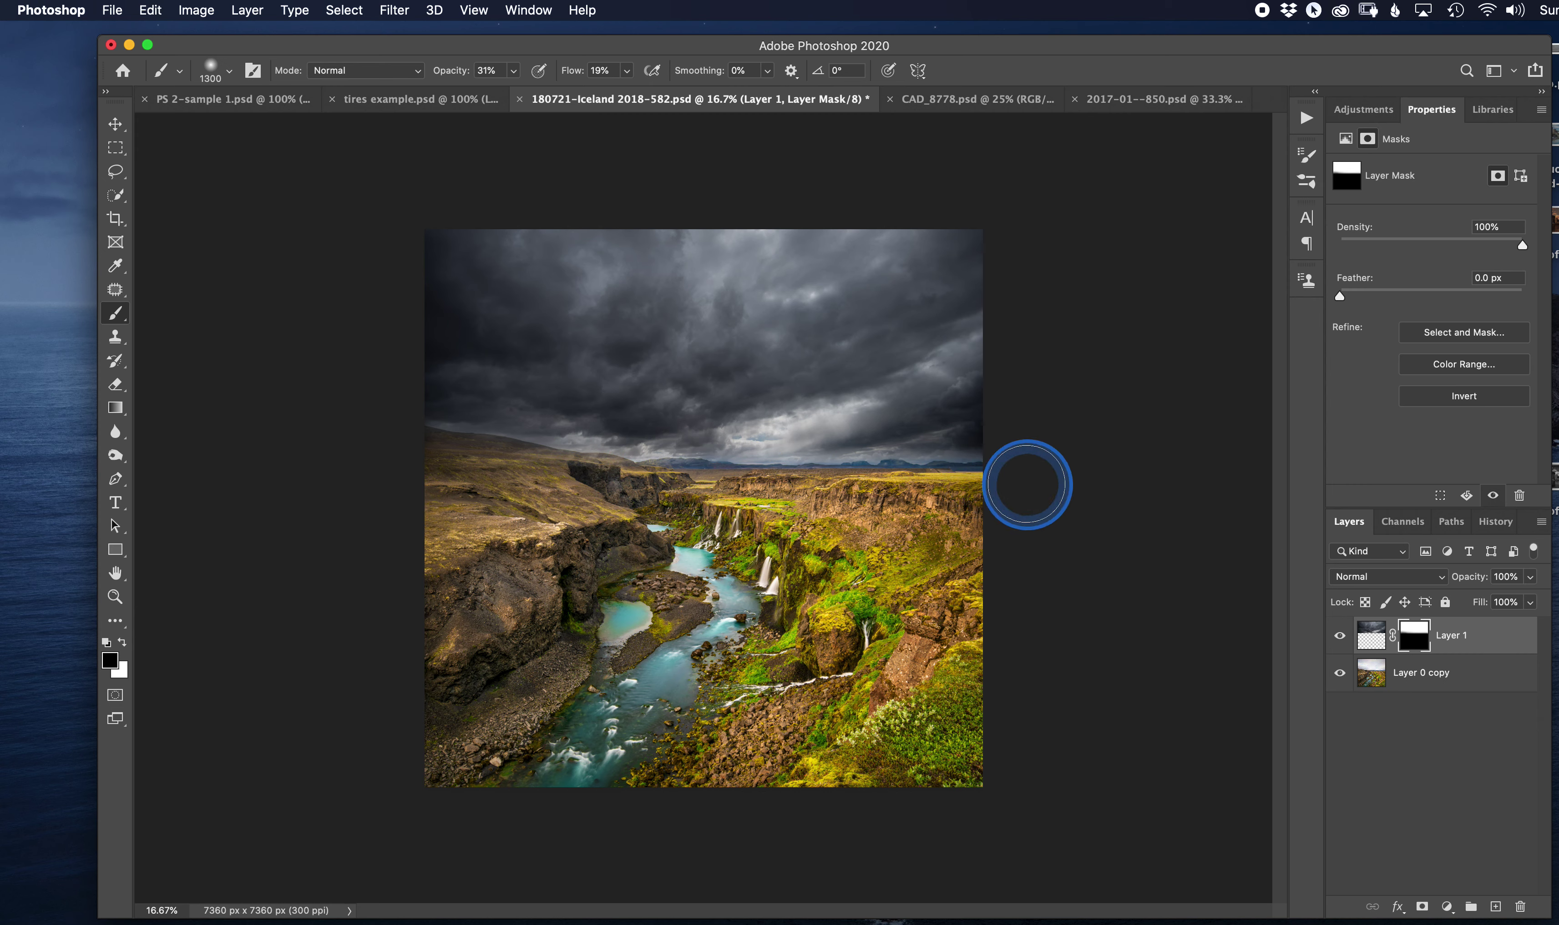
{"action": "key", "text": "bracketright"}
{"action": "key", "text": "bracketright"}
{"action": "key", "text": "bracketright"}
{"action": "key", "text": "bracketright"}
{"action": "key", "text": "bracketright"}
{"action": "key", "text": "bracketright"}
{"action": "key", "text": "bracketright"}
{"action": "key", "text": "bracketright"}
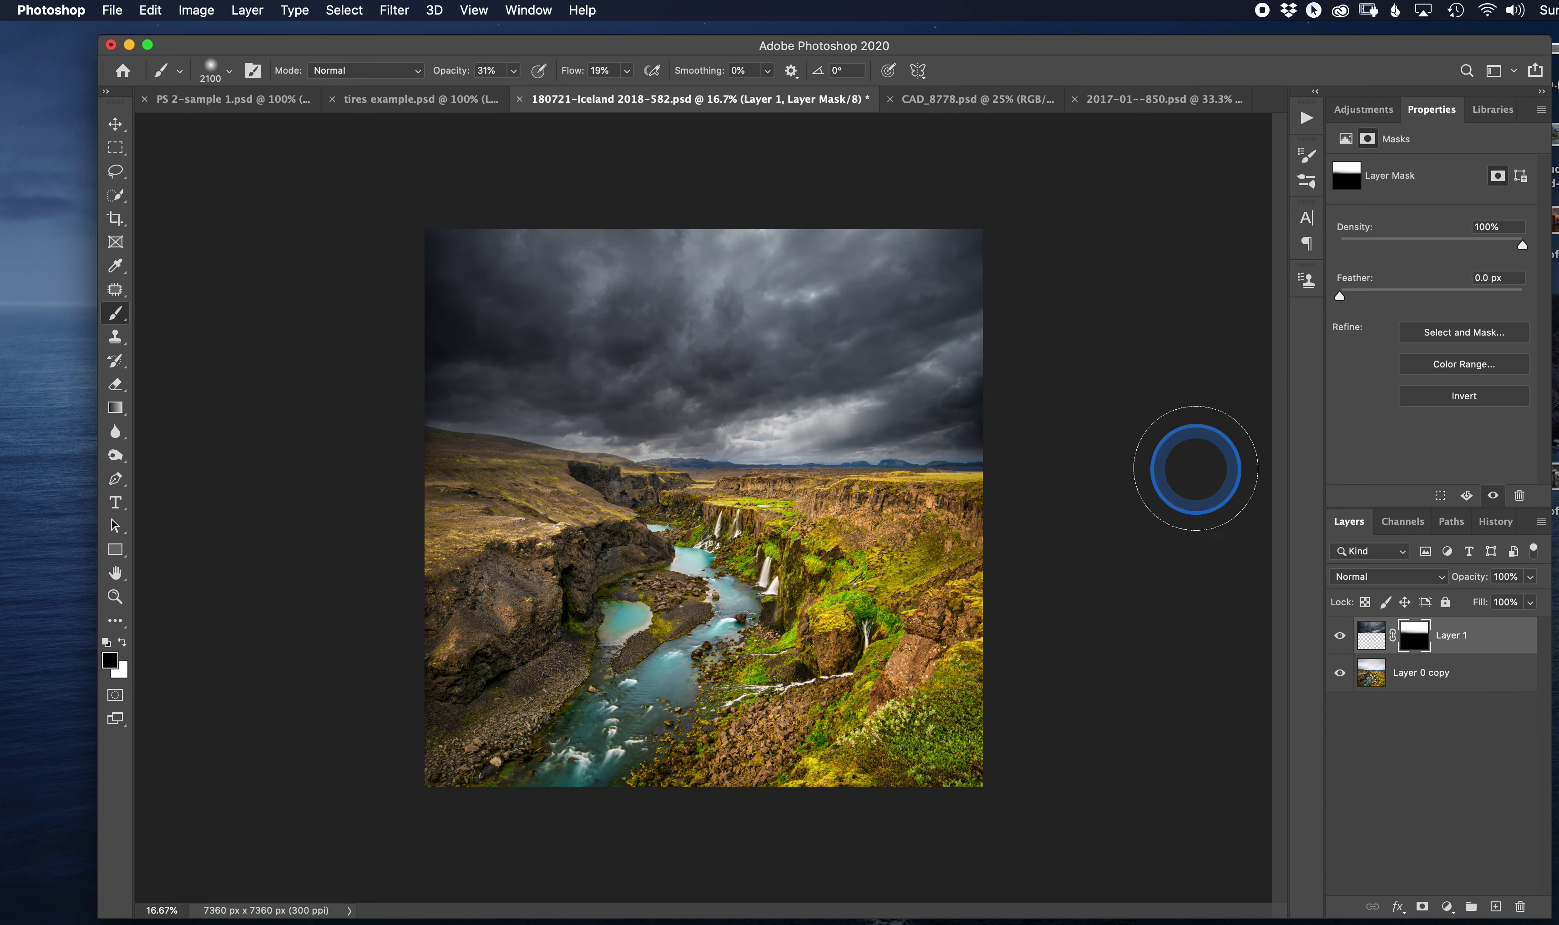
Compare the landscape with the Layer 1 clouds hidden and shown, and check the layer's opacity, leaving it at 100%
{"action": "left_click", "coordinate": [1341, 637]}
{"action": "left_click", "coordinate": [1340, 637]}
{"action": "left_click", "coordinate": [1340, 637]}
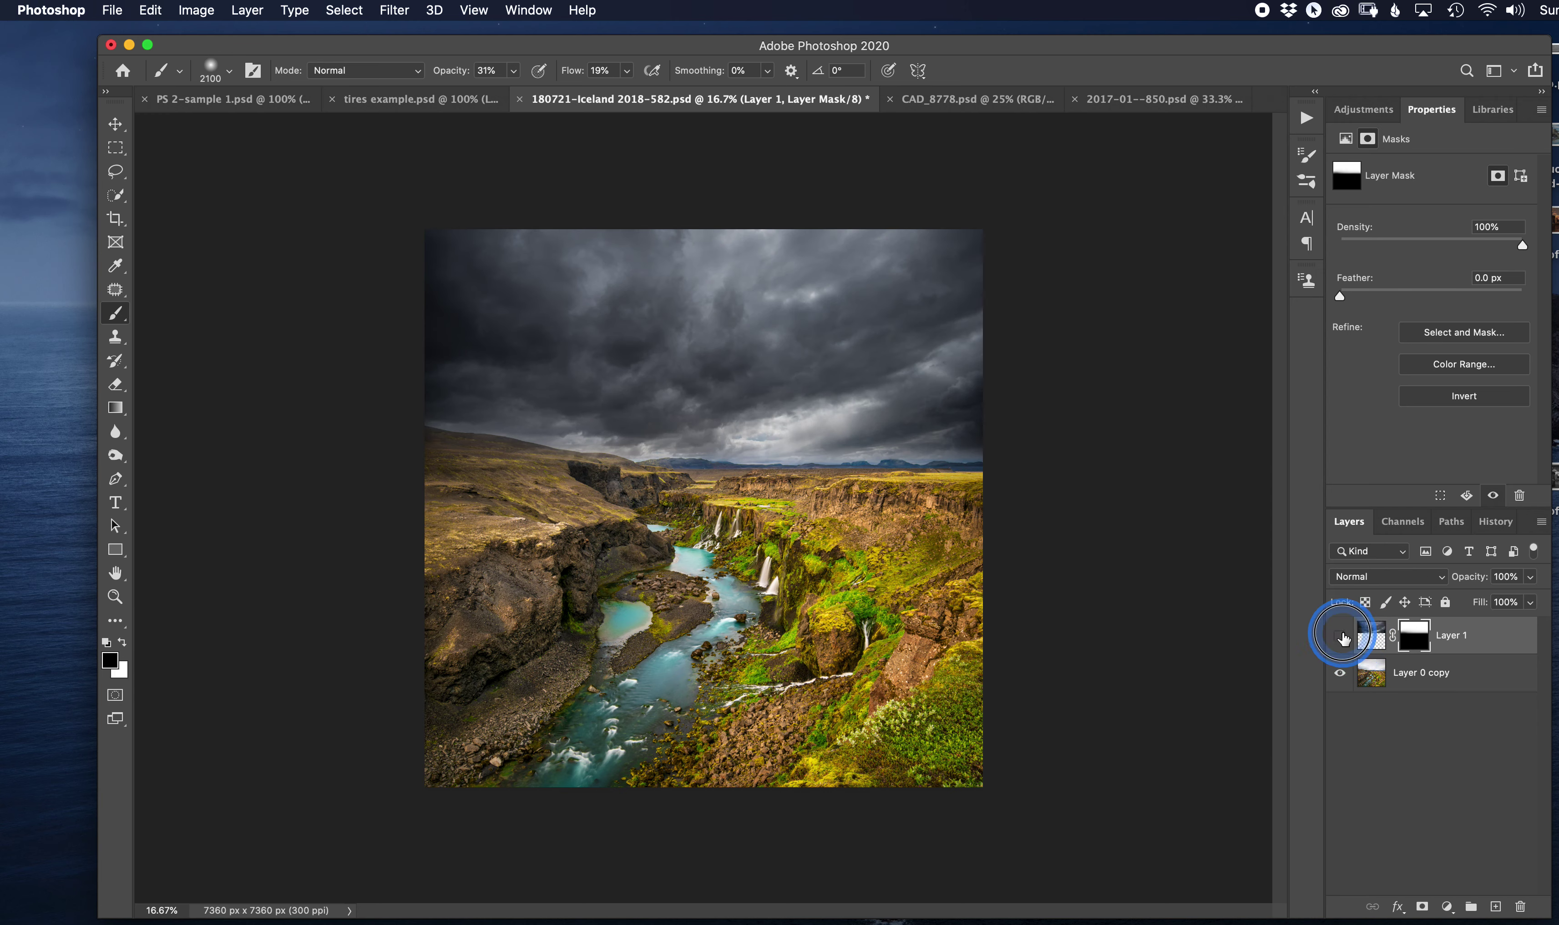
{"action": "left_click", "coordinate": [1341, 637]}
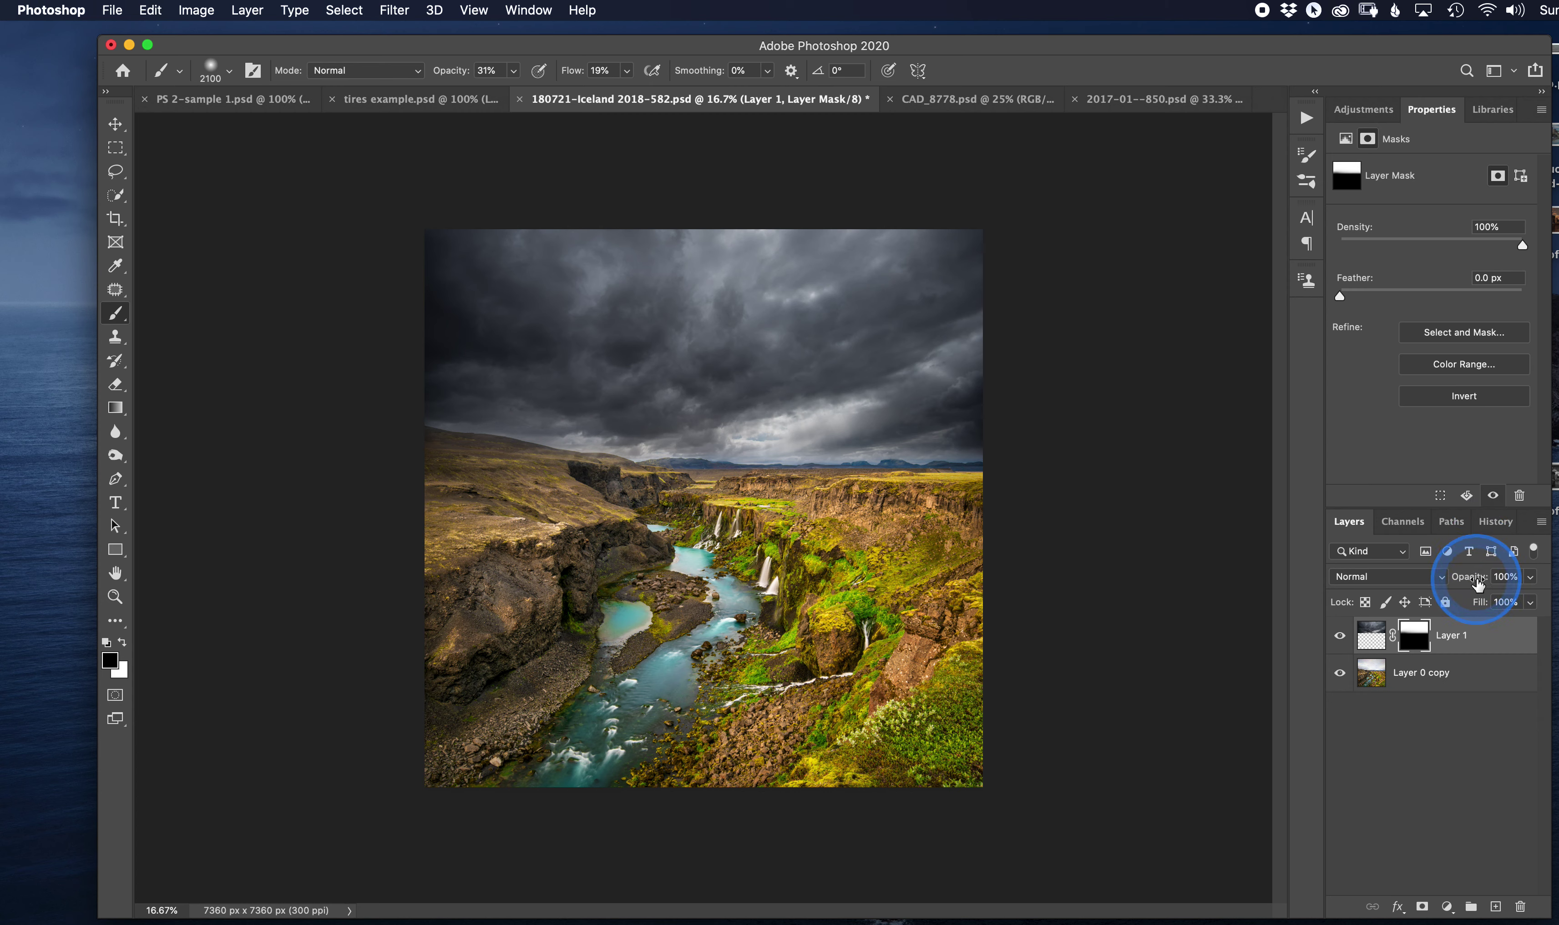
{"action": "mouse_move", "coordinate": [1478, 583]}
{"action": "left_mouse_down"}
{"action": "mouse_move", "coordinate": [1458, 584]}
{"action": "mouse_move", "coordinate": [1491, 583]}
{"action": "left_mouse_up"}
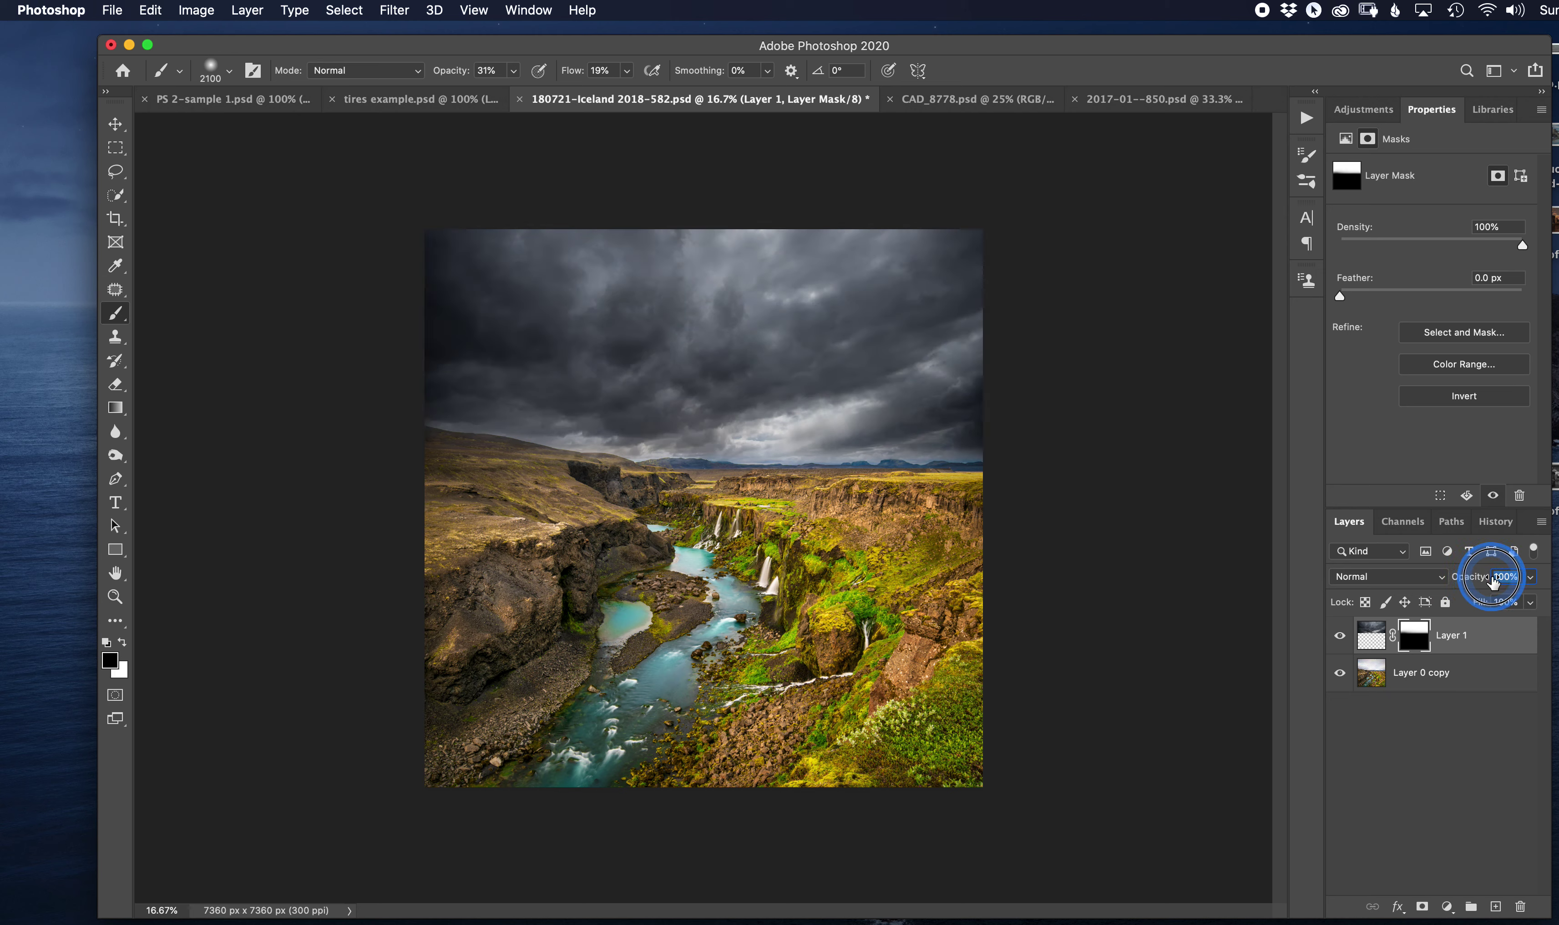
Add a Curves adjustment above Layer 1 and shape an S-curve with points at input 148, output 170 and input 63, output 49
{"action": "left_click", "coordinate": [1371, 638]}
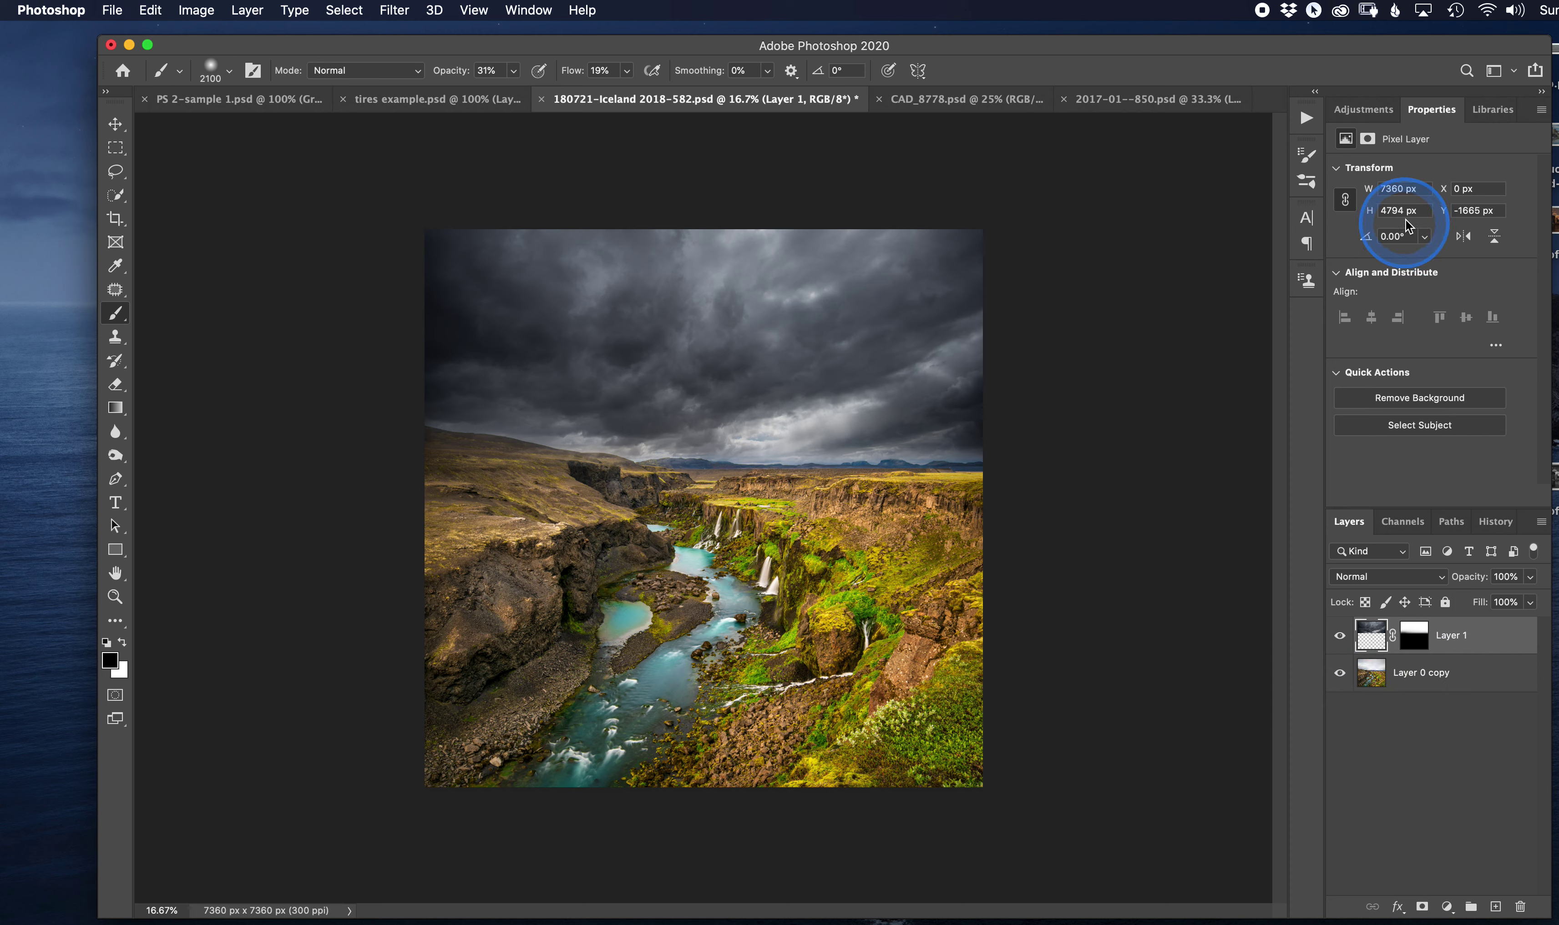
{"action": "left_click", "coordinate": [1369, 112]}
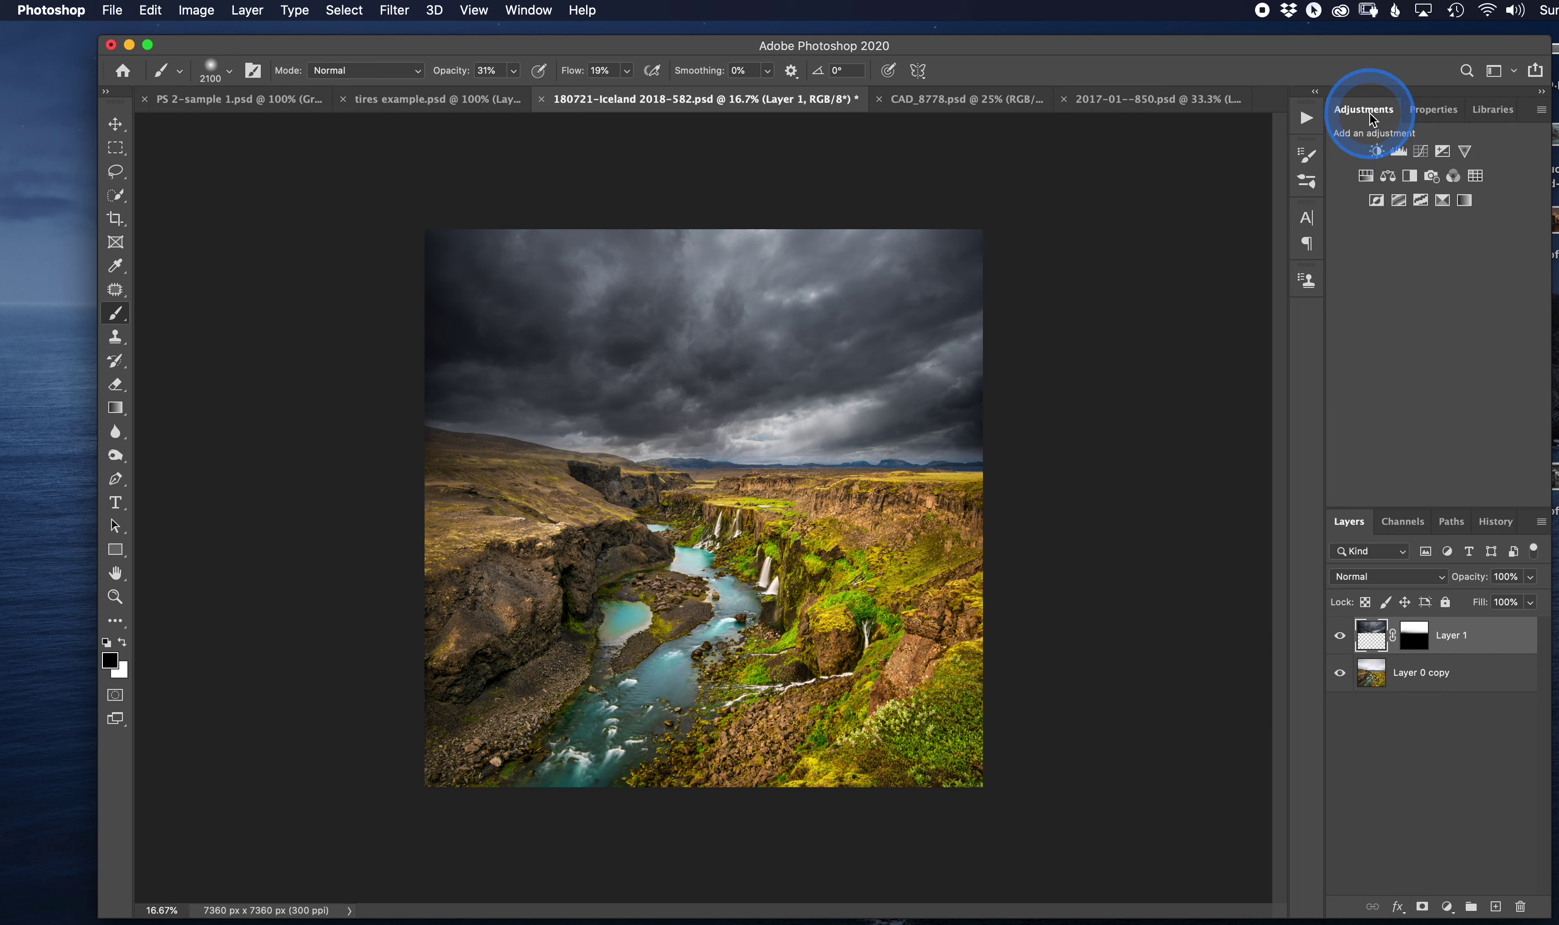
{"action": "left_click", "coordinate": [1423, 154]}
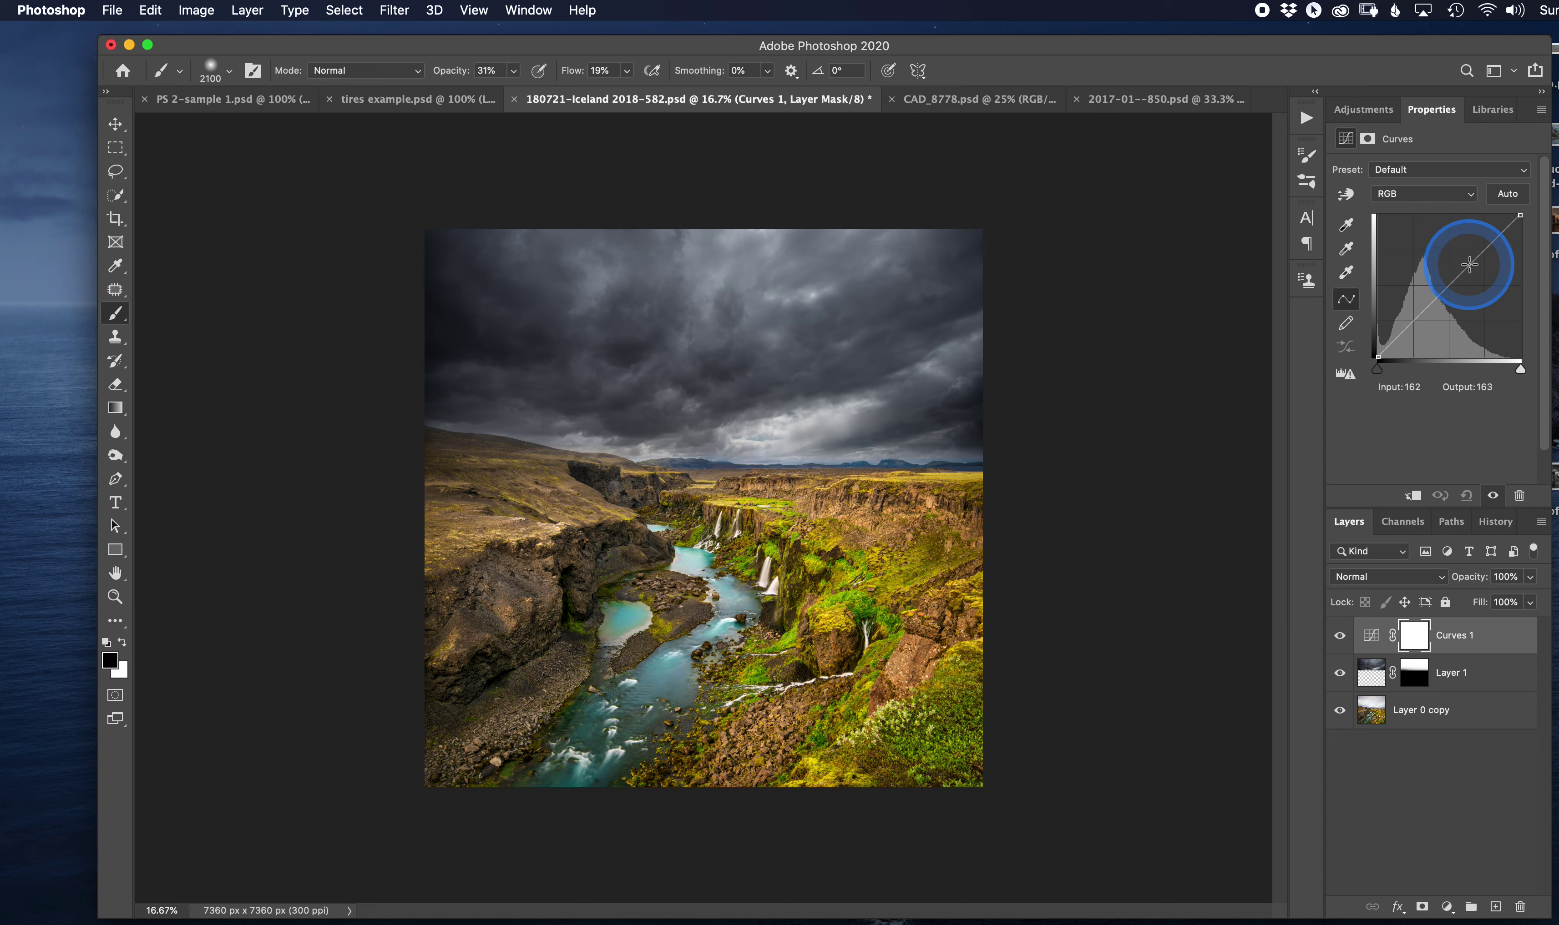
{"action": "left_click_drag", "start_coordinate": [1469, 263], "coordinate": [1463, 262]}
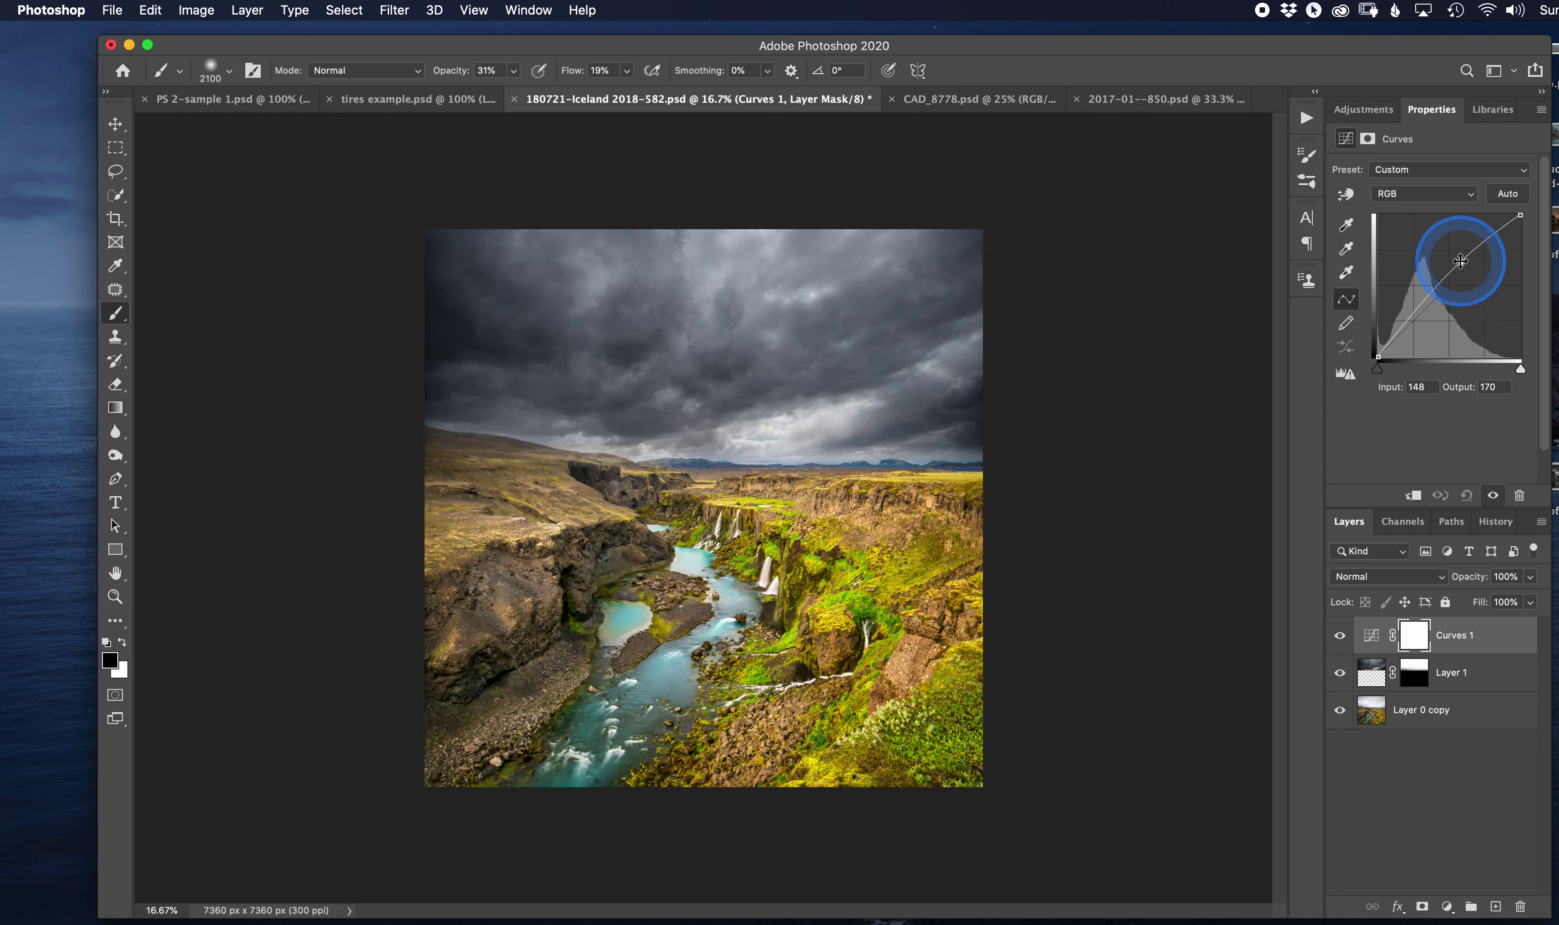
{"action": "left_click_drag", "start_coordinate": [1407, 322], "coordinate": [1415, 329]}
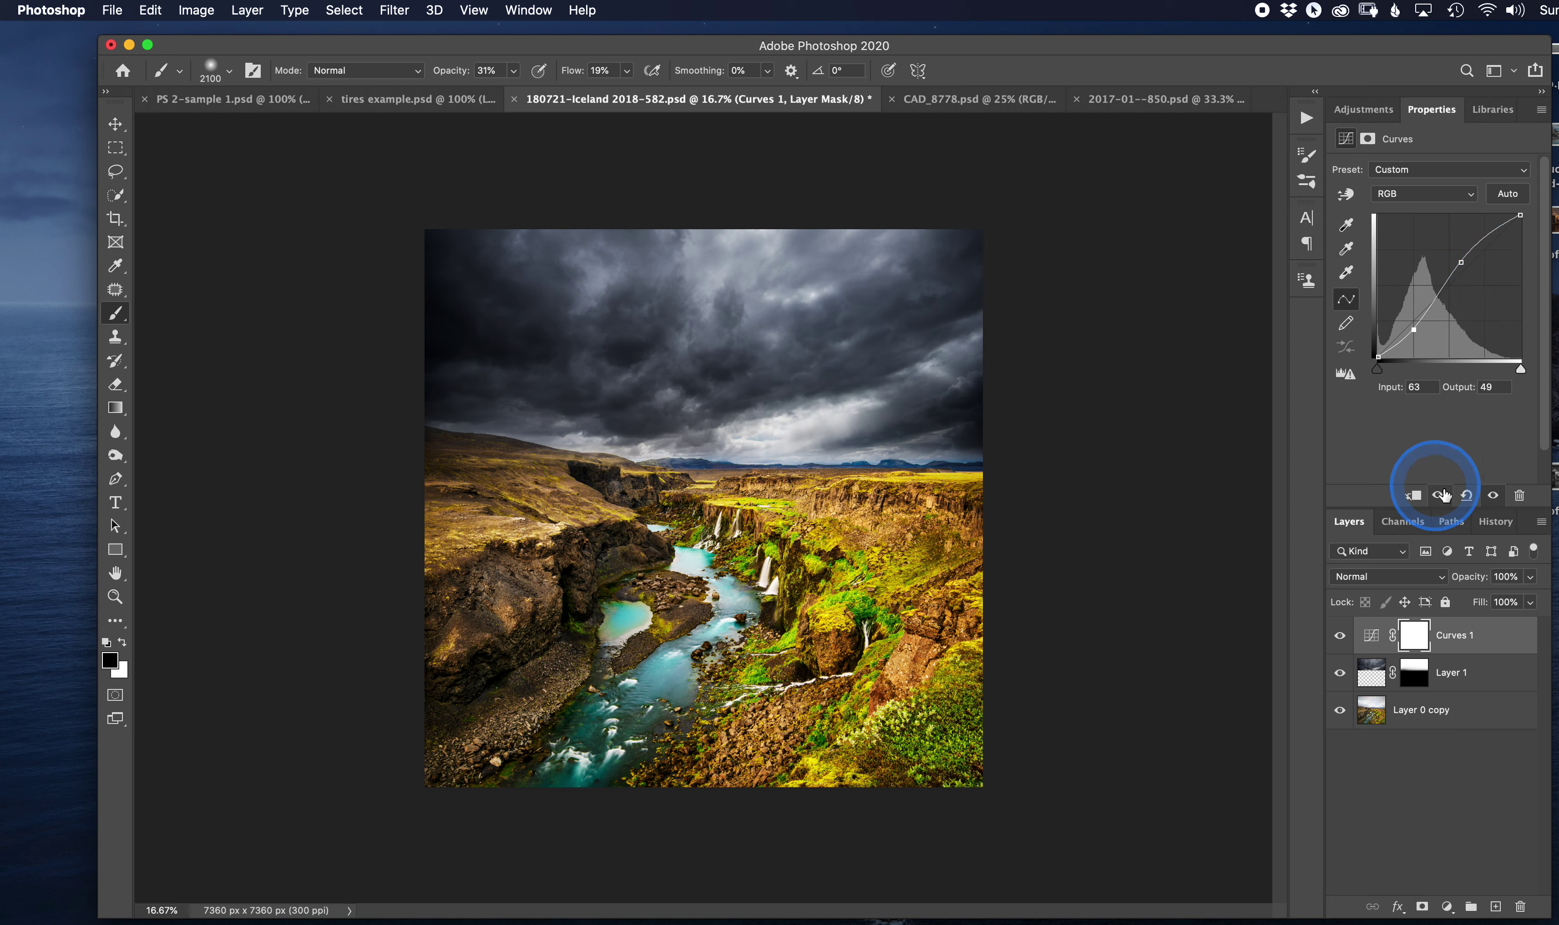
Compare the landscape with the Curves 1 adjustment hidden and shown
{"action": "left_click", "coordinate": [1493, 496]}
{"action": "left_click", "coordinate": [1493, 496]}
{"action": "left_click", "coordinate": [1493, 496]}
{"action": "left_click", "coordinate": [1493, 497]}
{"action": "left_click", "coordinate": [1493, 496]}
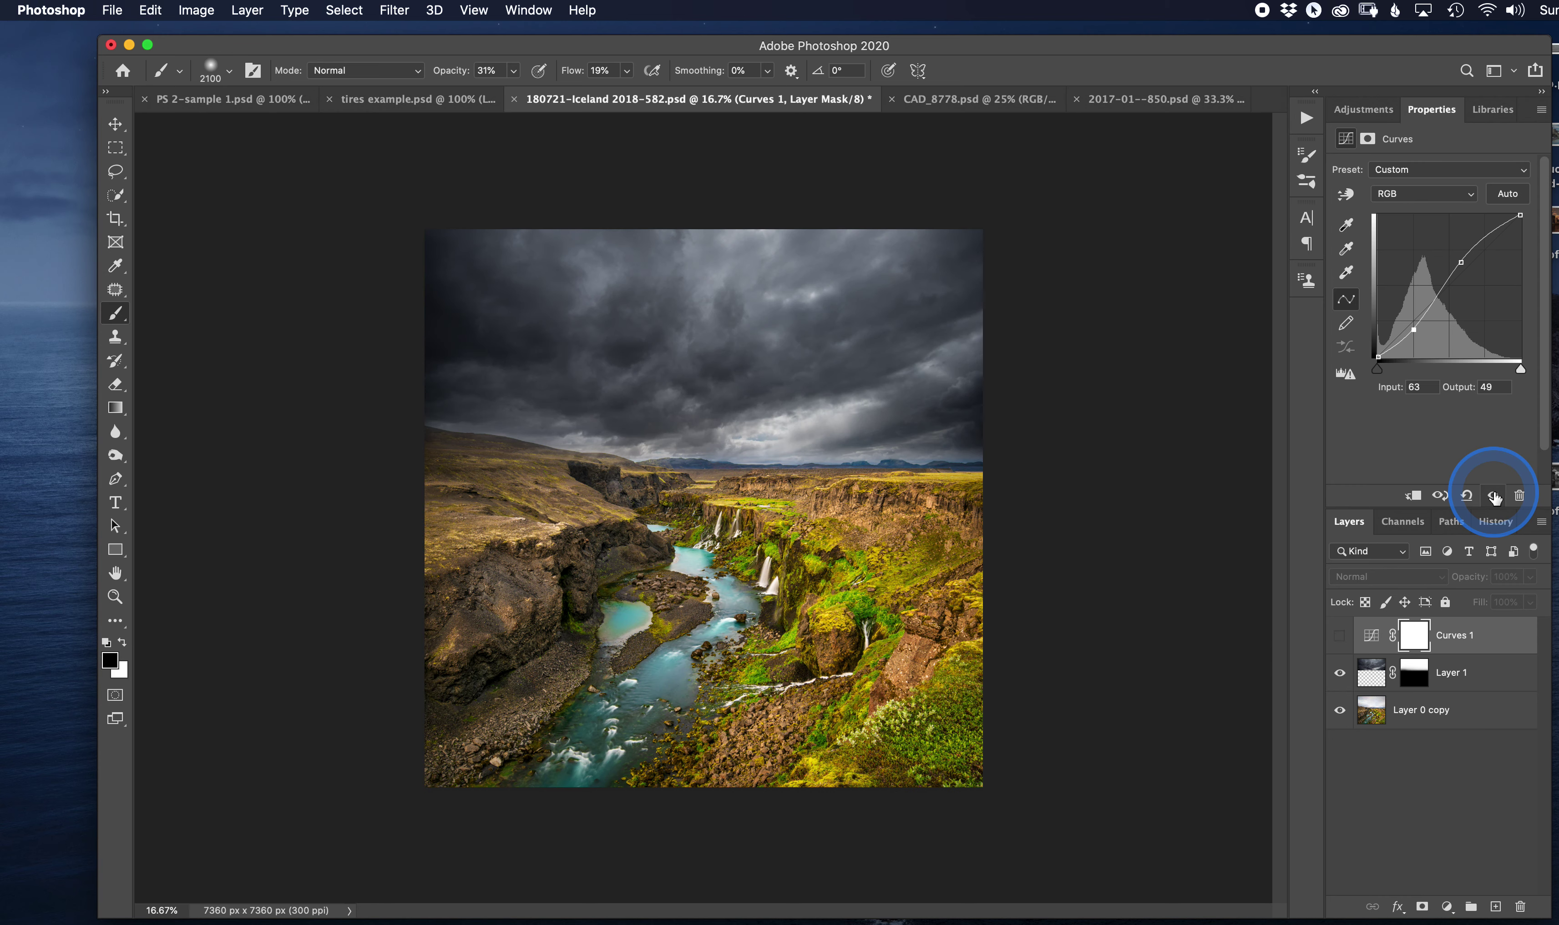
{"action": "left_click", "coordinate": [1493, 496]}
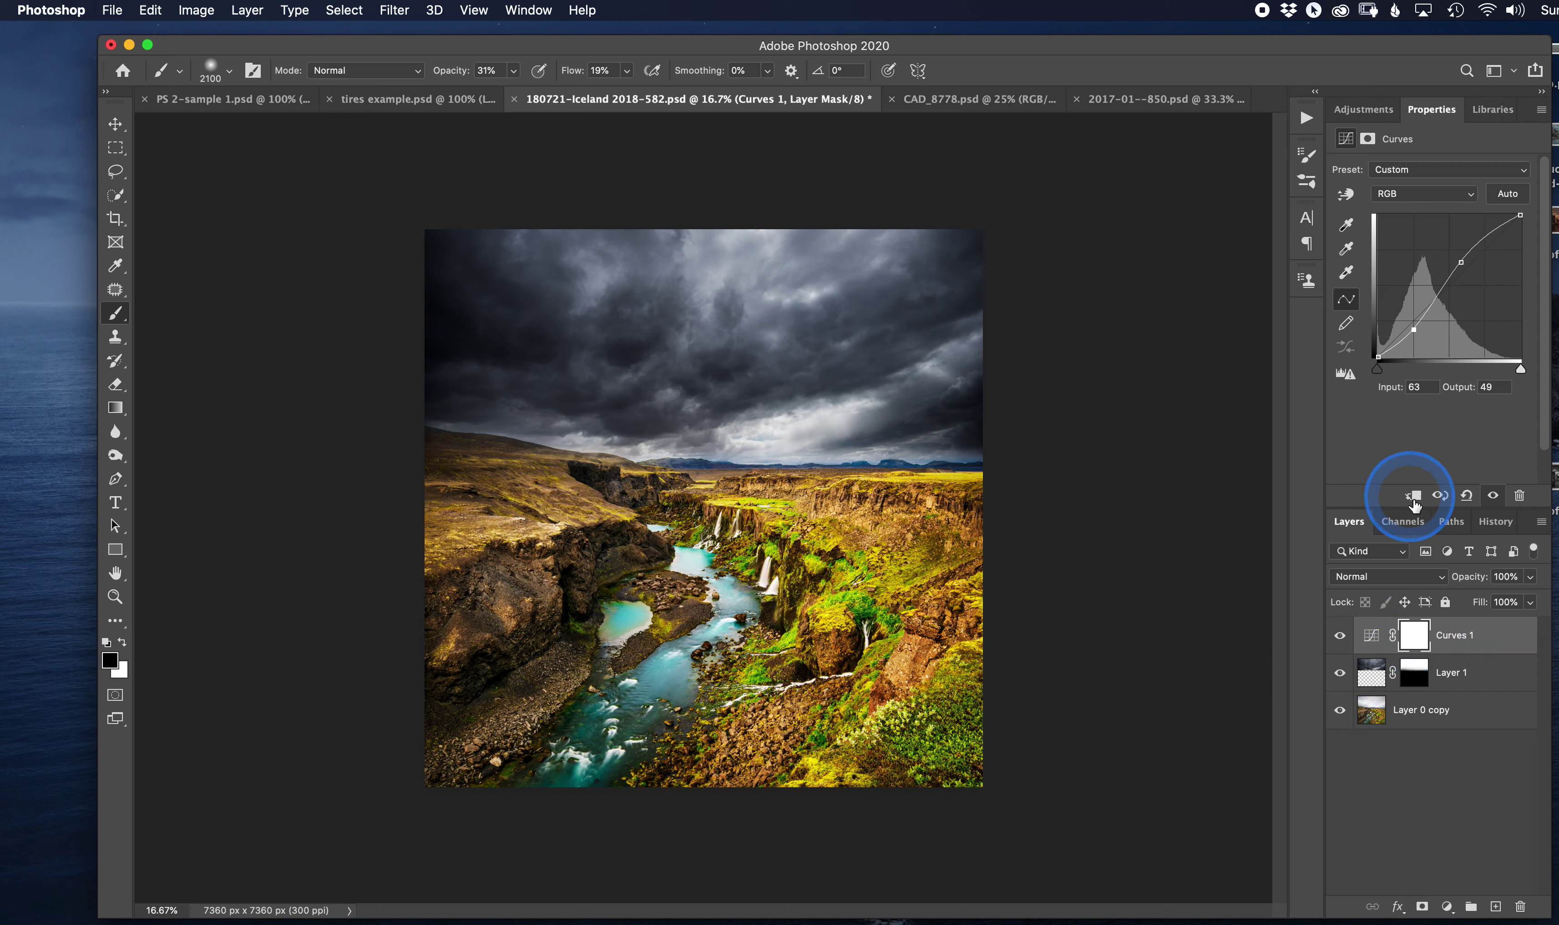
Clip the Curves 1 adjustment to Layer 1, comparing the landscape with the clipping off and on
{"action": "left_click", "coordinate": [1414, 496]}
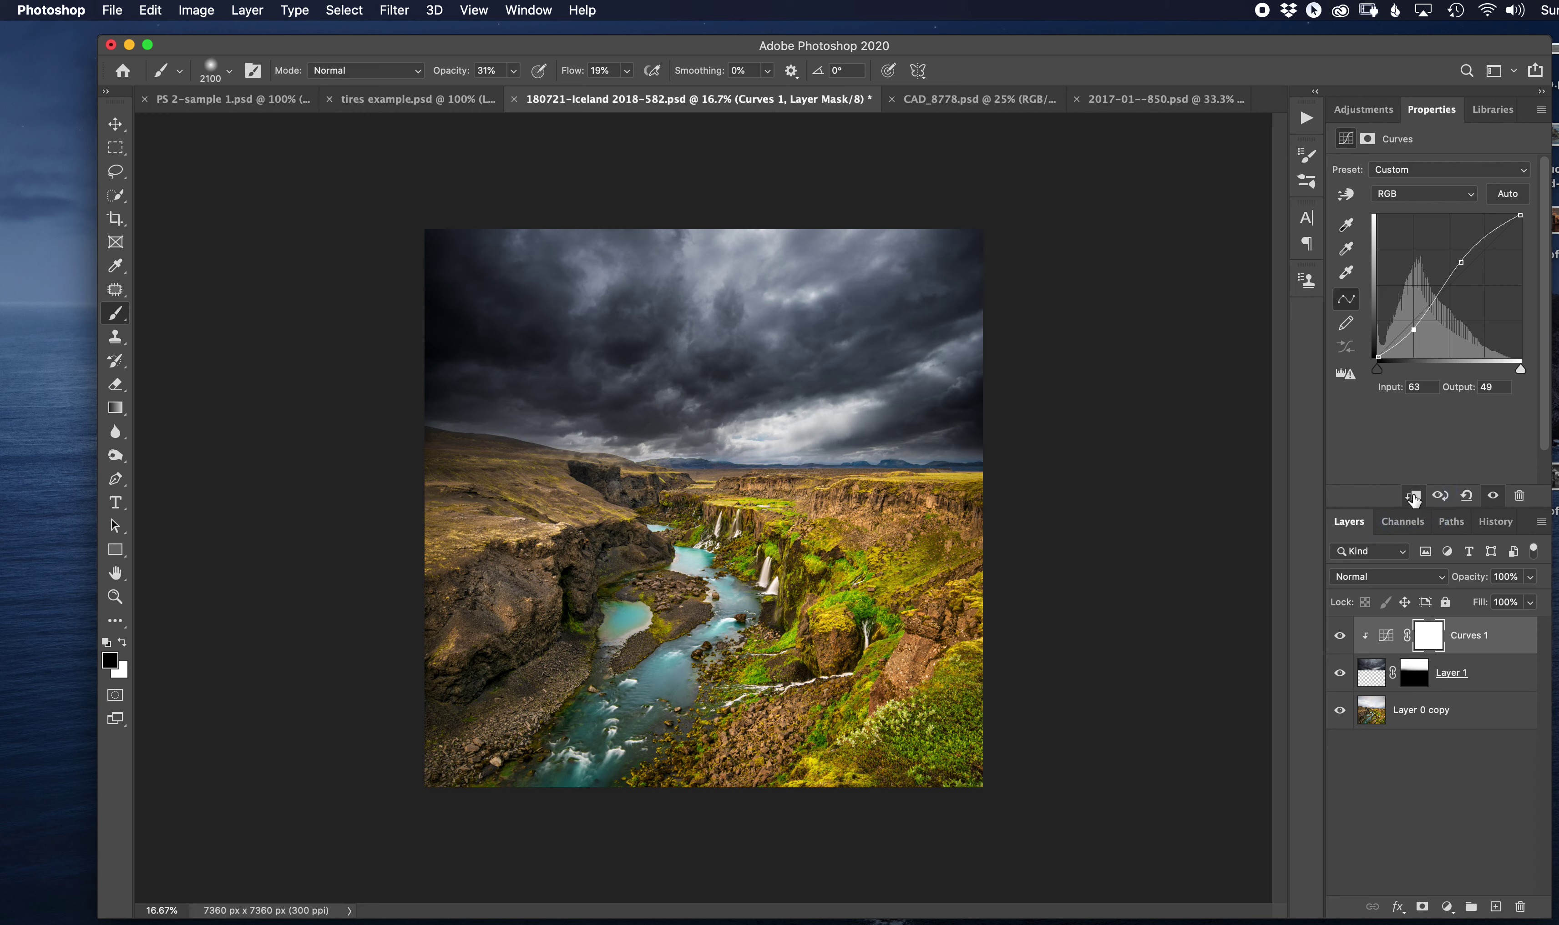
{"action": "left_click", "coordinate": [1414, 496]}
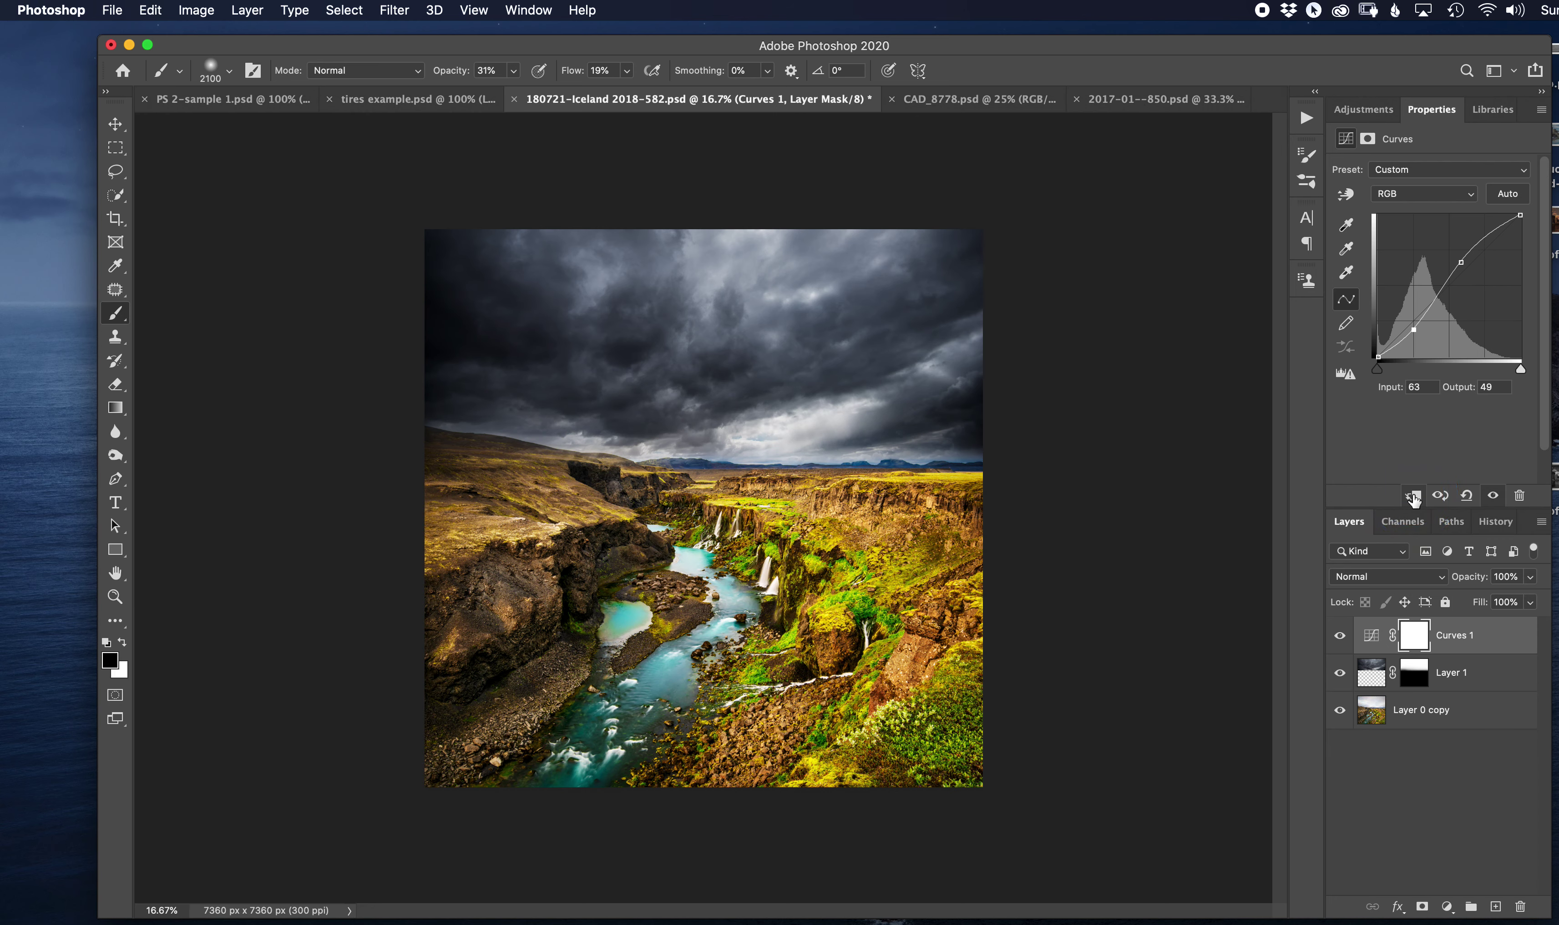
{"action": "left_click", "coordinate": [1413, 496]}
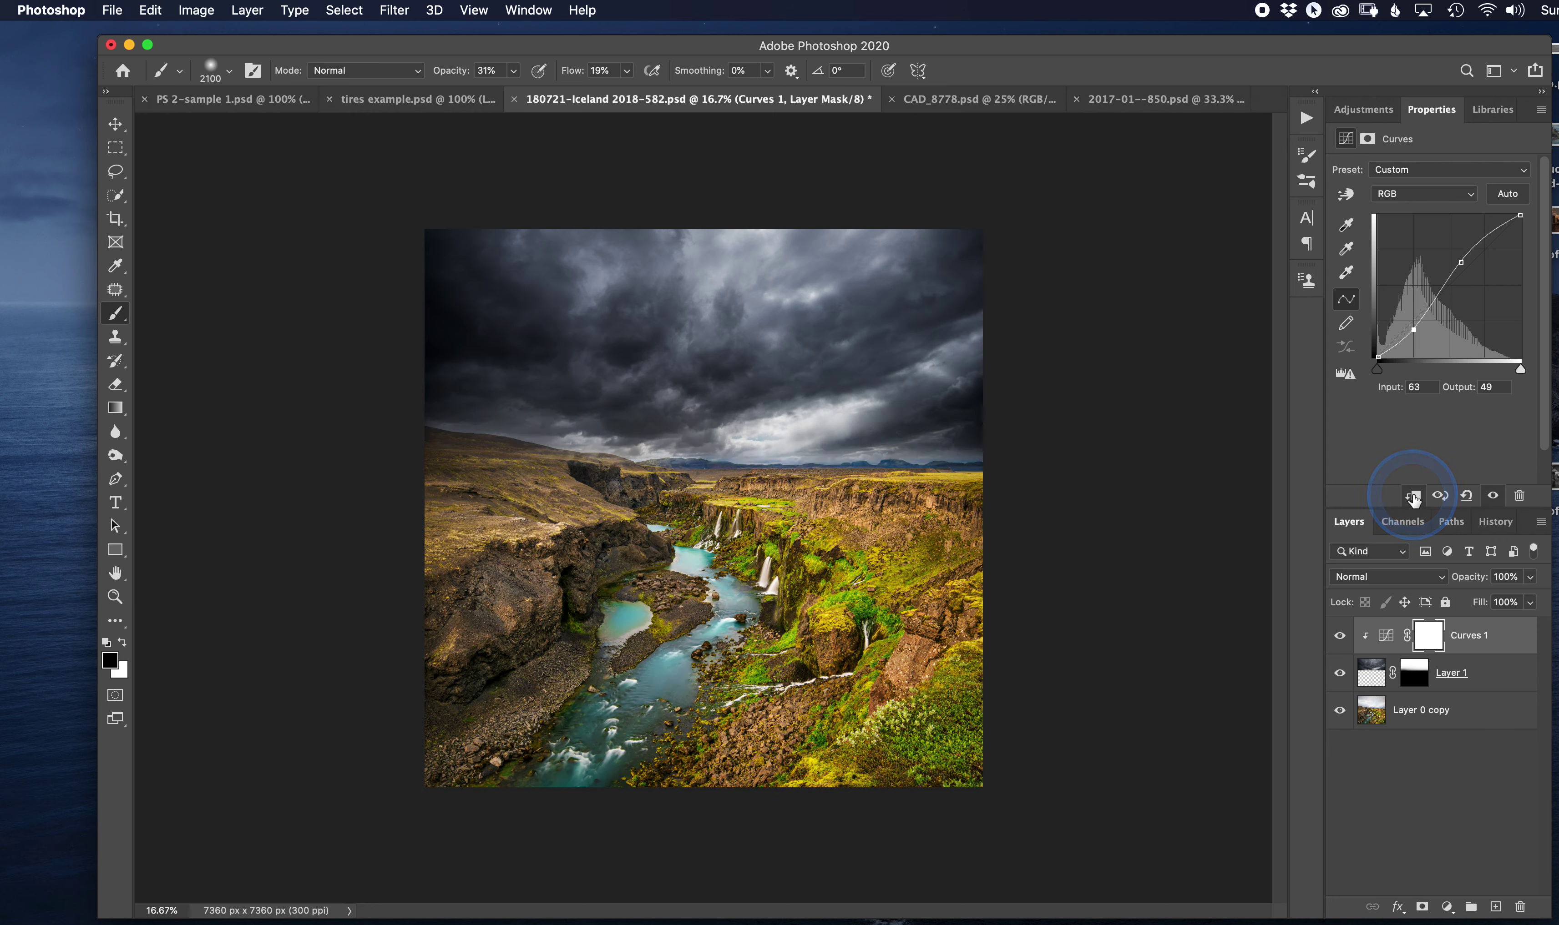
{"action": "left_click", "coordinate": [1414, 496]}
{"action": "left_click", "coordinate": [1414, 497]}
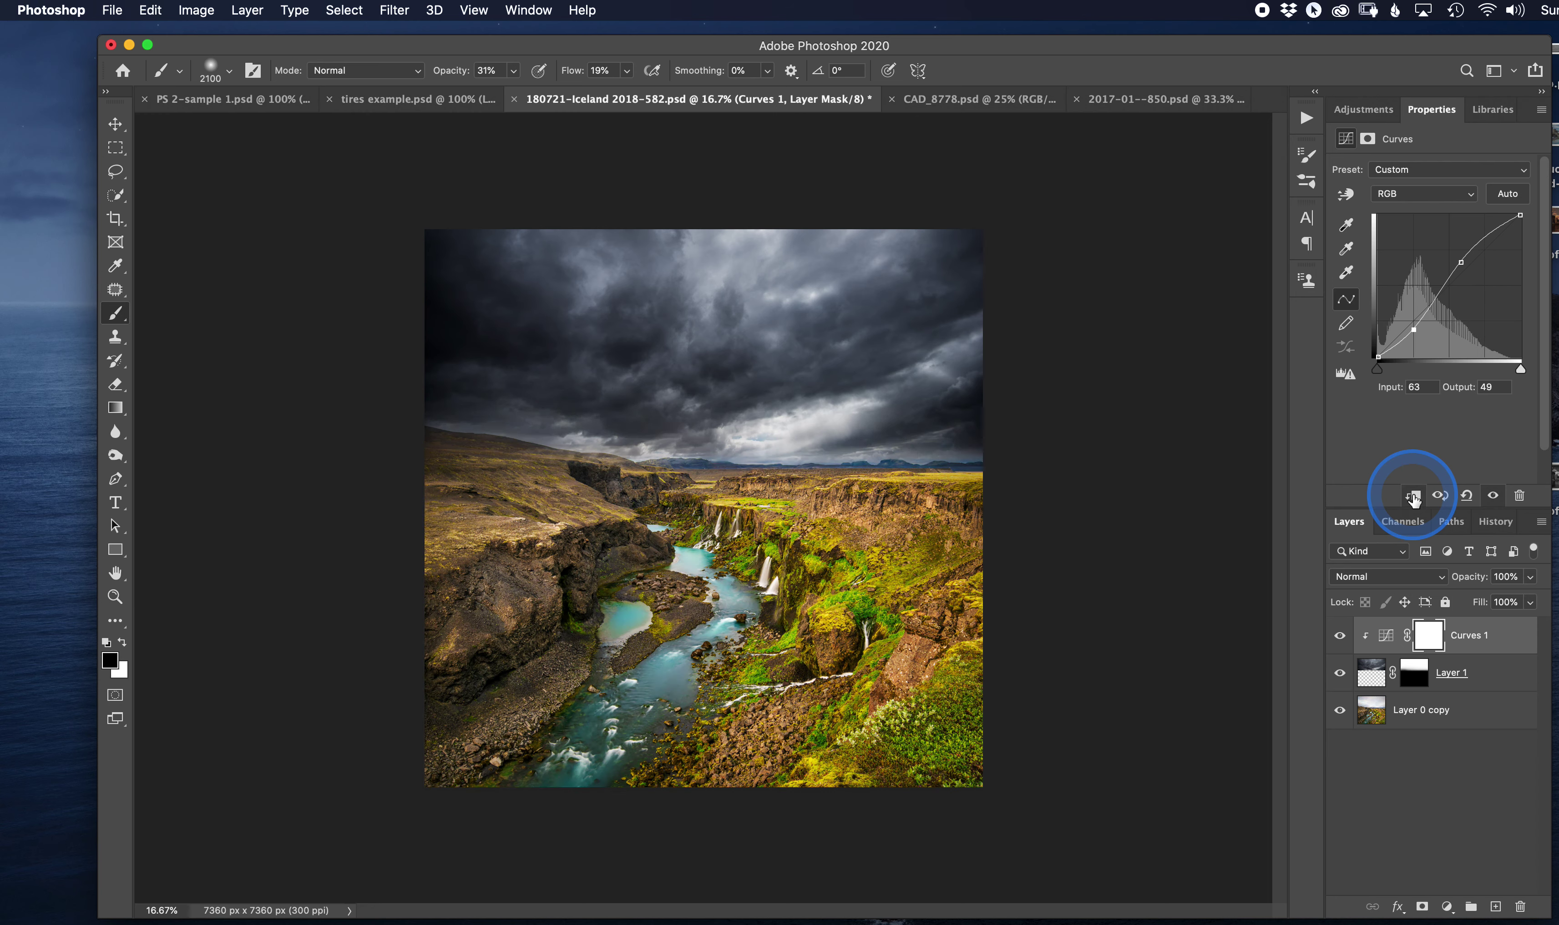
{"action": "left_click_drag", "start_coordinate": [1405, 641], "coordinate": [1418, 500]}
{"action": "left_click", "coordinate": [1415, 496]}
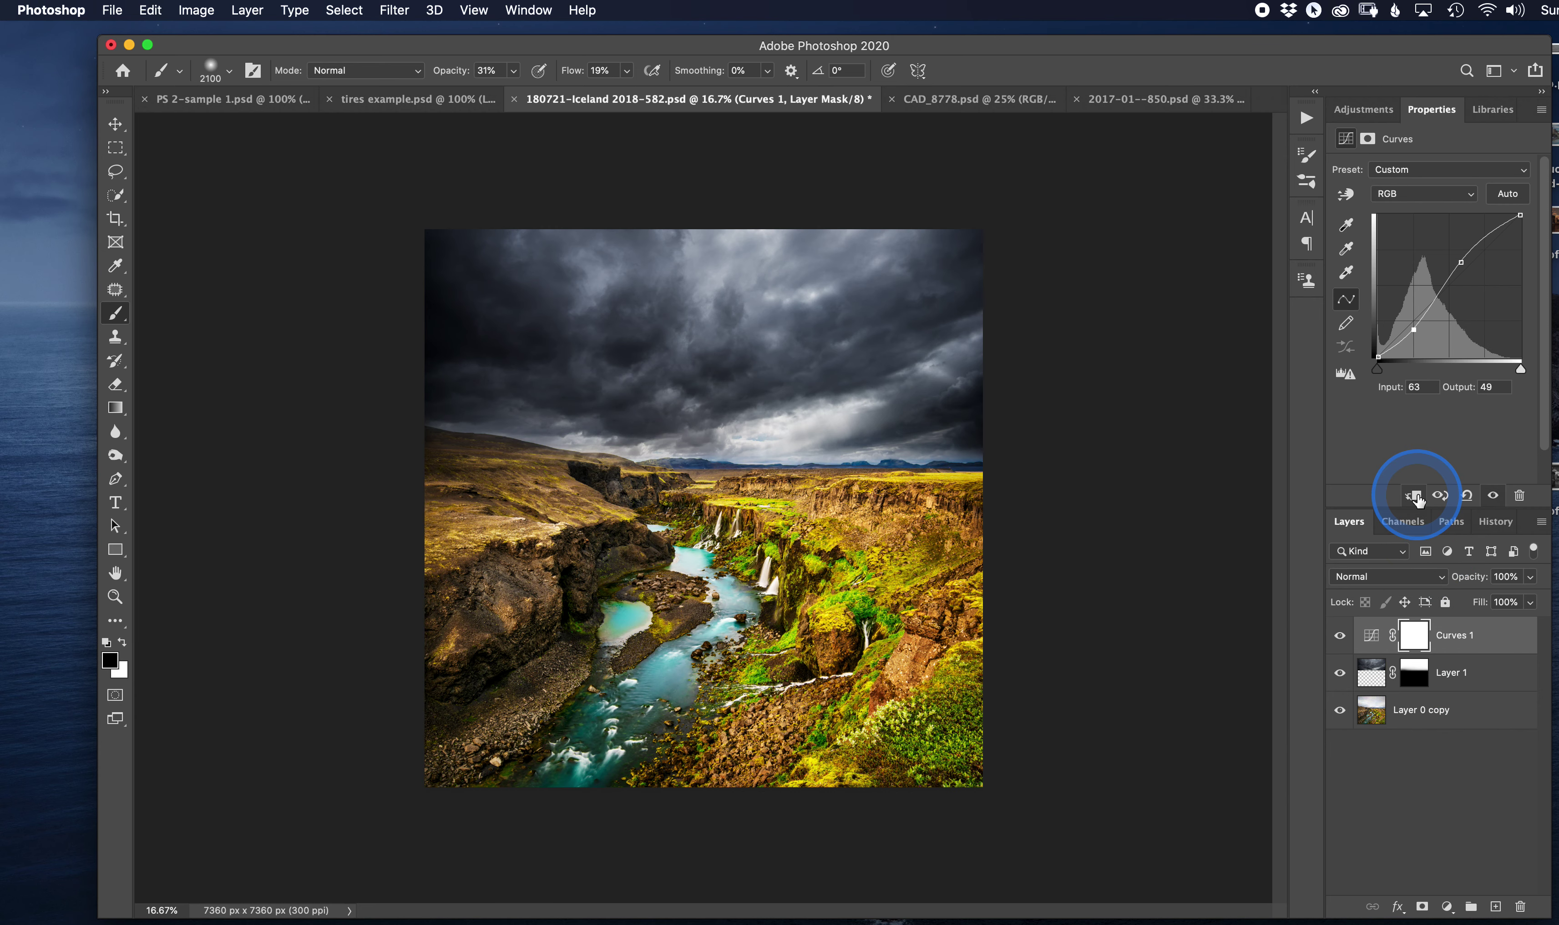
{"action": "left_click", "coordinate": [1418, 500]}
{"action": "left_click_drag", "start_coordinate": [1418, 499], "coordinate": [1458, 647]}
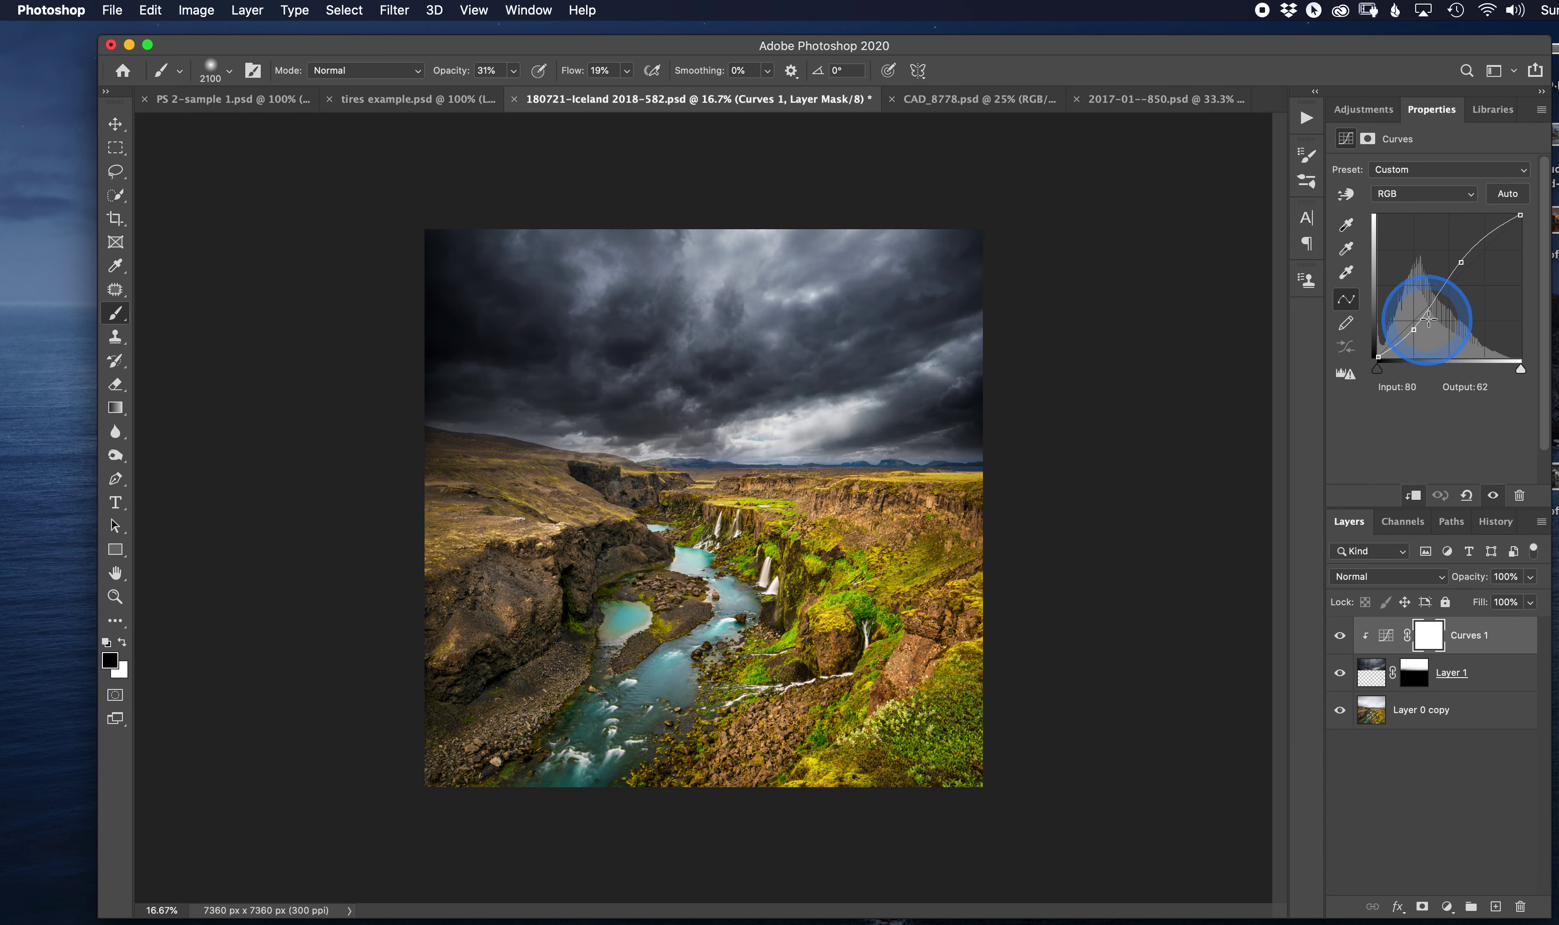
Reshape the Curves 1 S-curve with its highlight point at input 148, output 157 and its shadow point at input 73, output 41
{"action": "mouse_move", "coordinate": [1458, 264]}
{"action": "left_mouse_down"}
{"action": "mouse_move", "coordinate": [1421, 262]}
{"action": "mouse_move", "coordinate": [1443, 262]}
{"action": "left_mouse_up"}
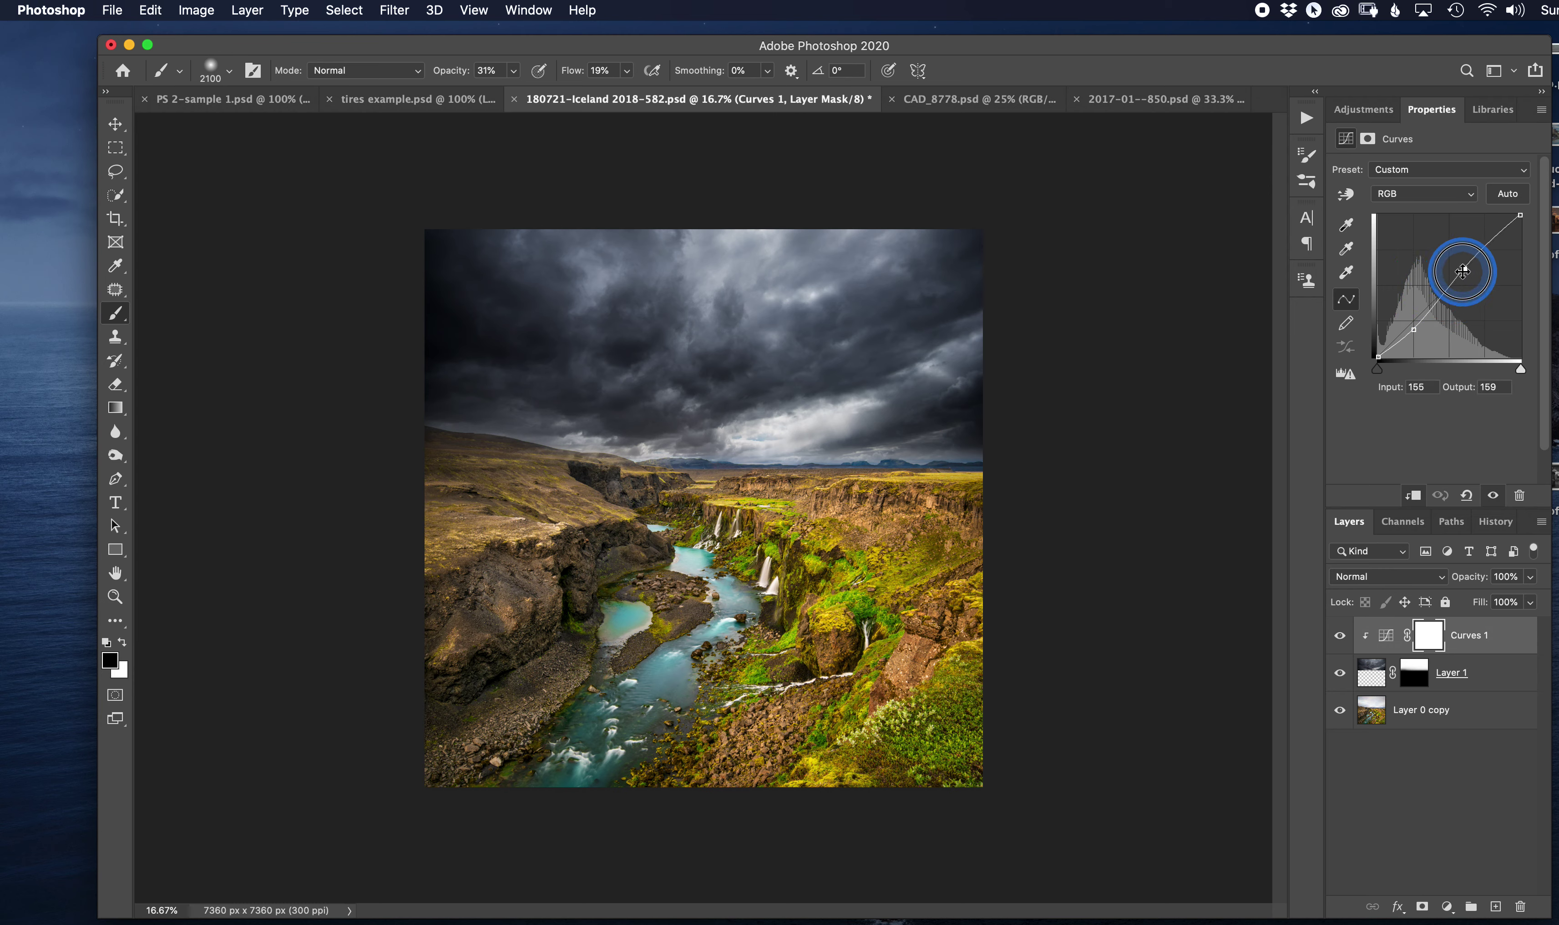
{"action": "left_click_drag", "start_coordinate": [1462, 271], "coordinate": [1461, 269]}
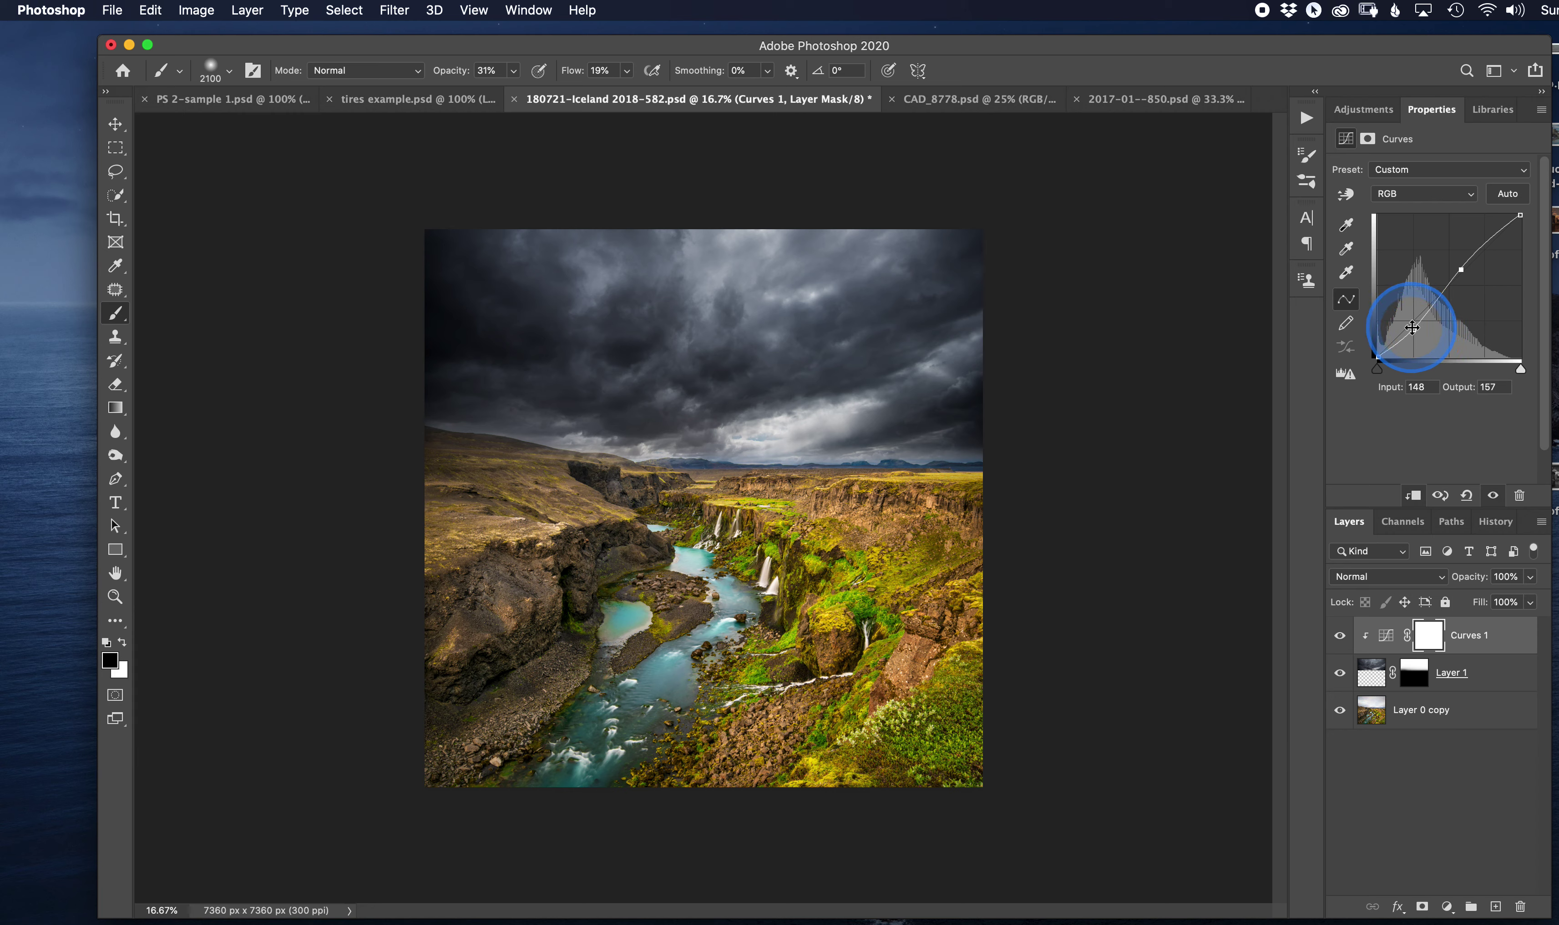
{"action": "left_click_drag", "start_coordinate": [1413, 329], "coordinate": [1419, 334]}
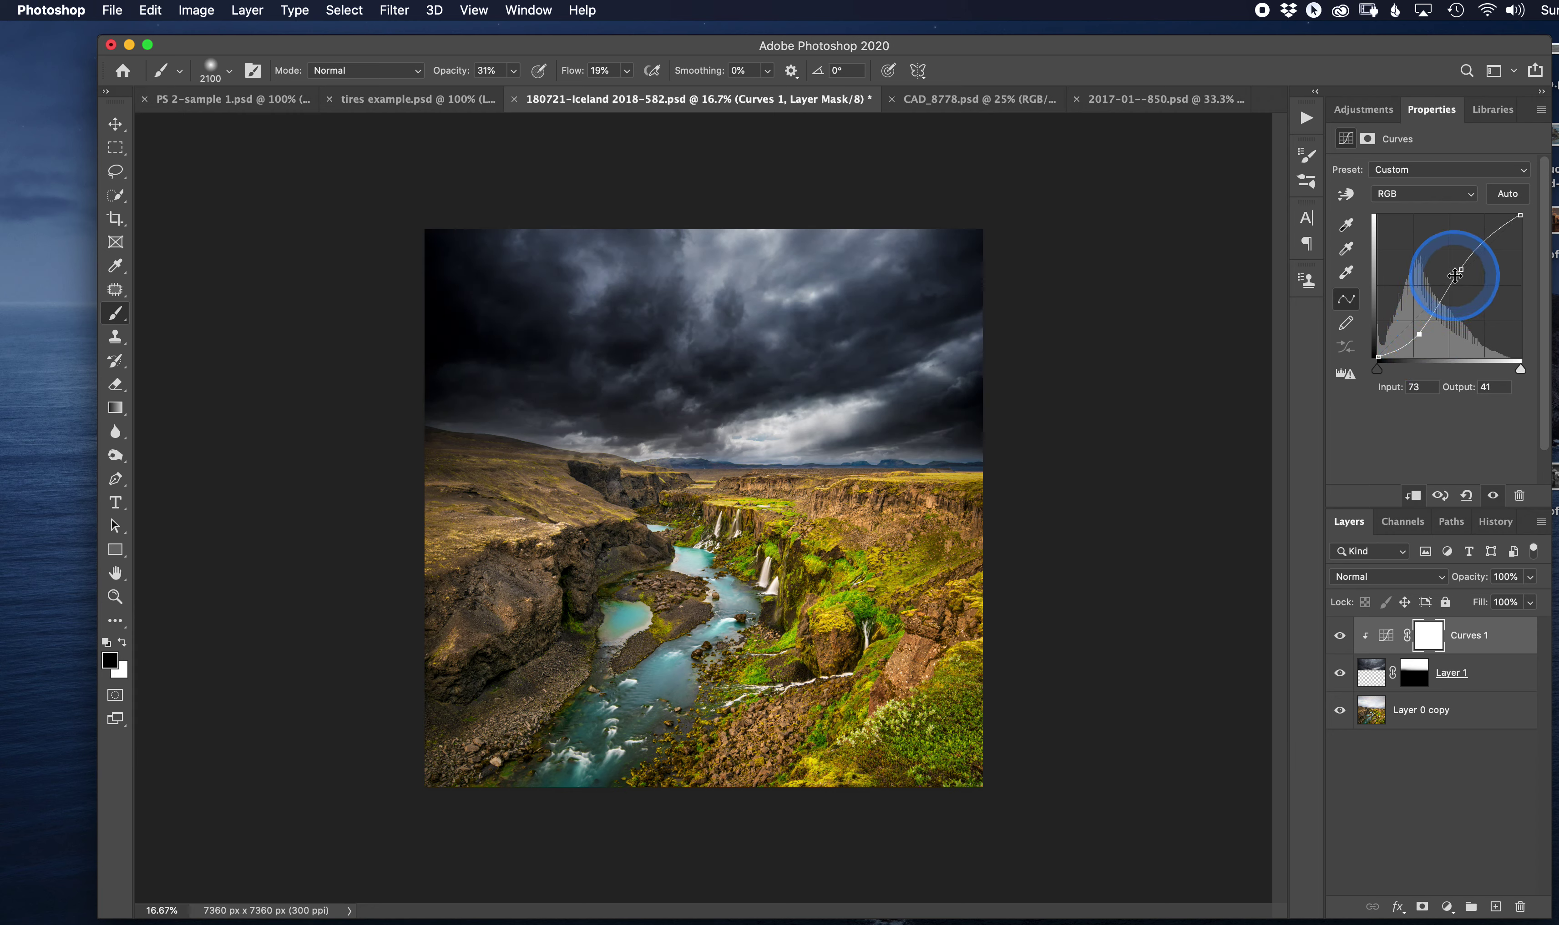
{"action": "left_click", "coordinate": [1457, 274]}
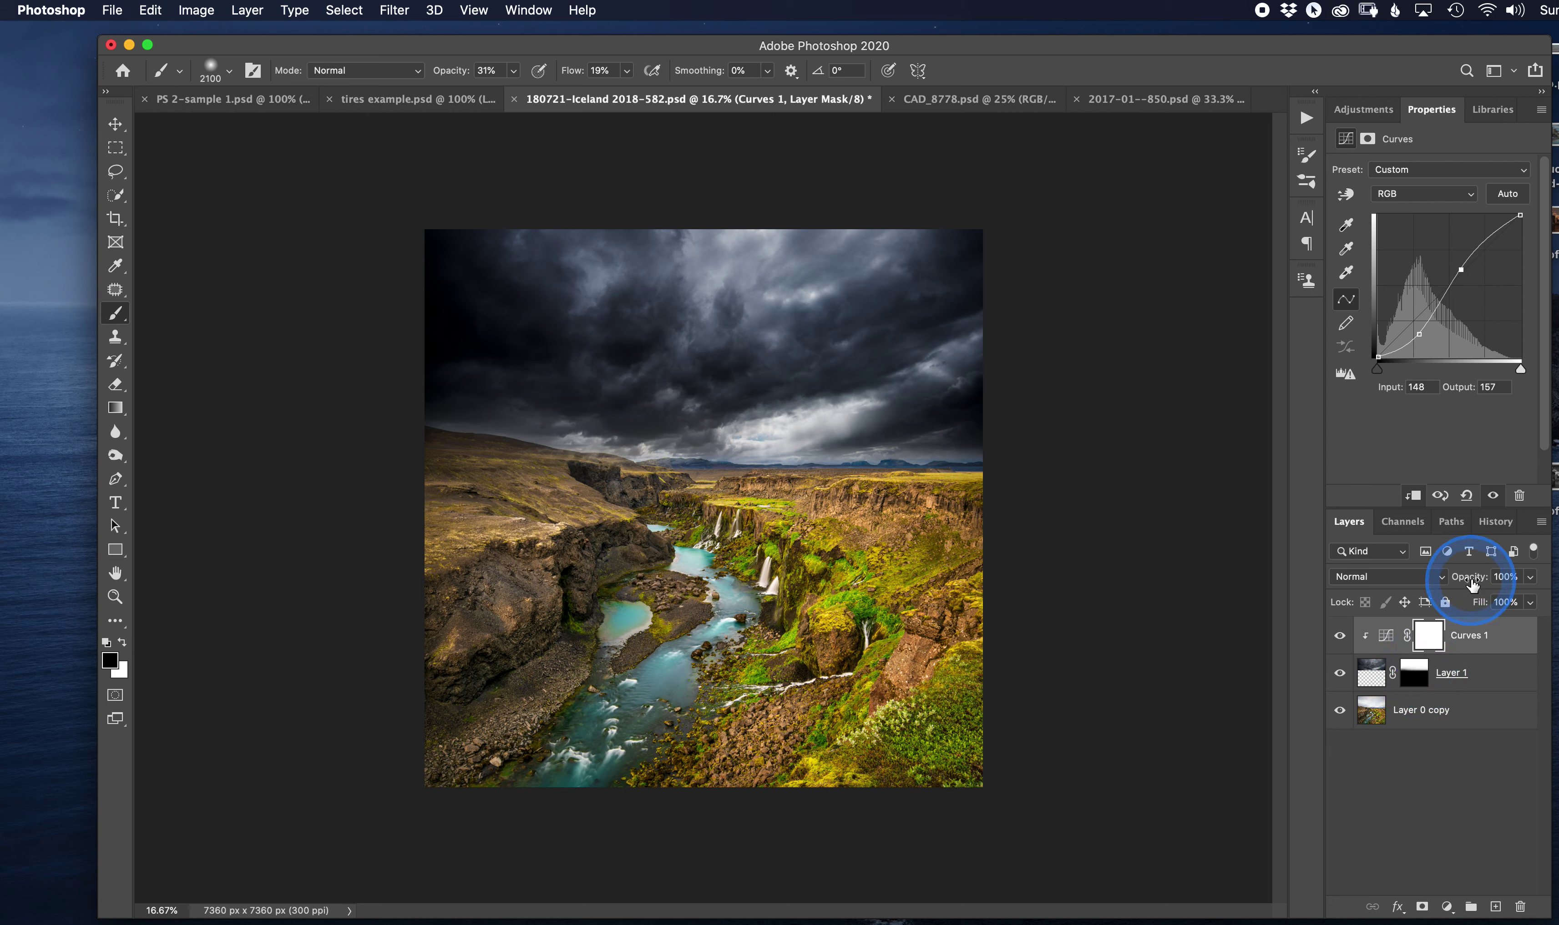
Reduce the opacity of Curves 1 to about 67% and the opacity of Layer 1 to 95%
{"action": "left_click_drag", "start_coordinate": [1471, 581], "coordinate": [1462, 581]}
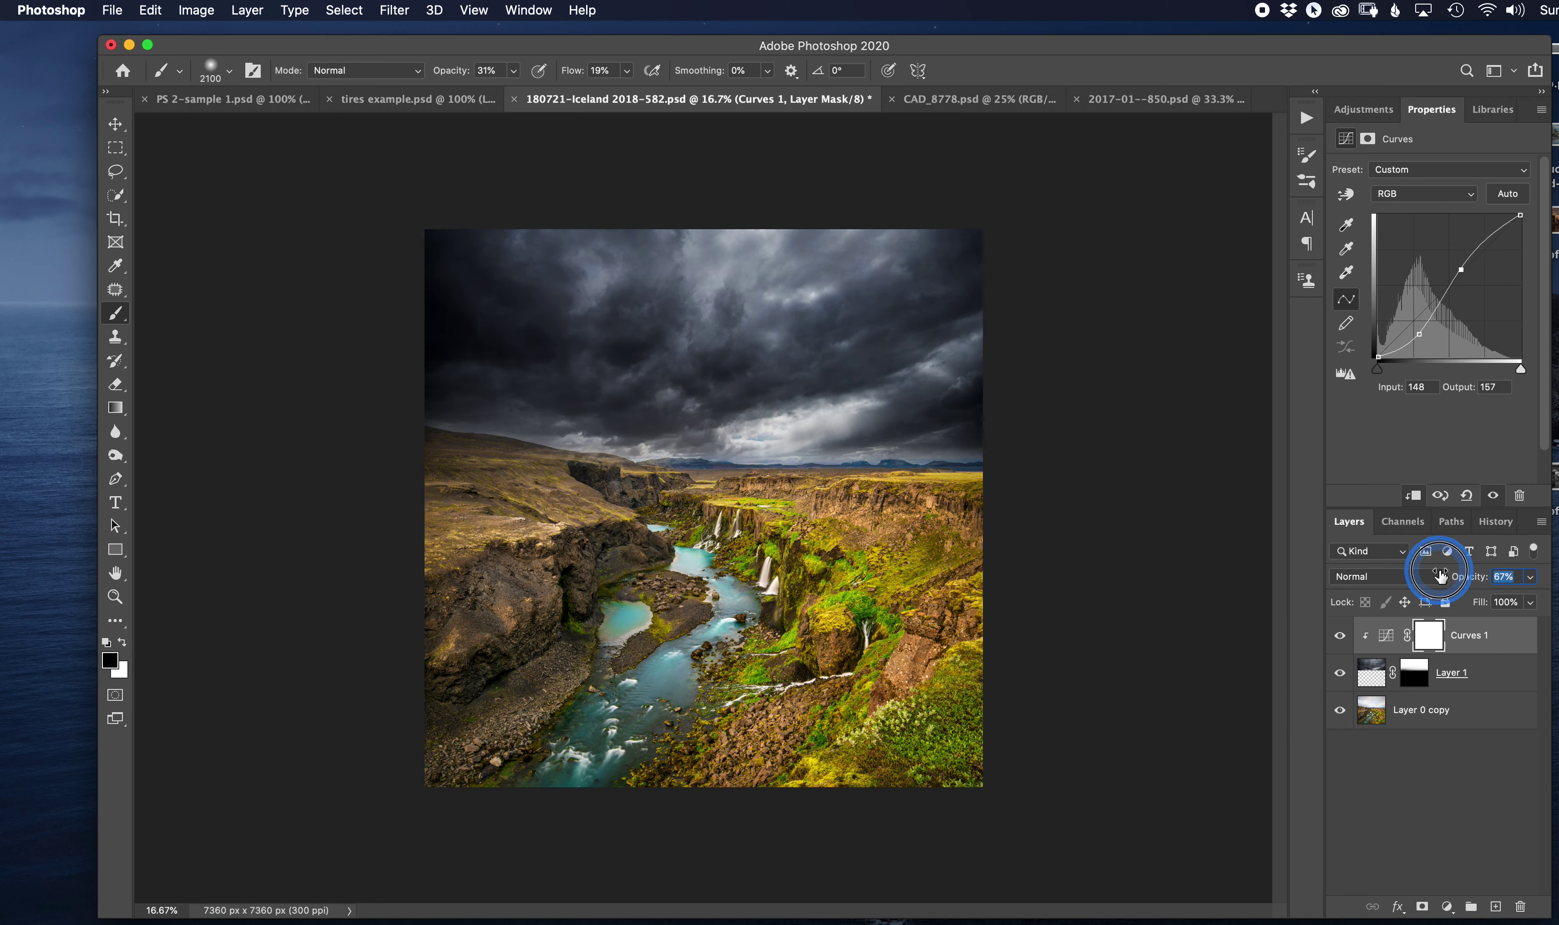
{"action": "left_click_drag", "start_coordinate": [1440, 576], "coordinate": [1460, 580]}
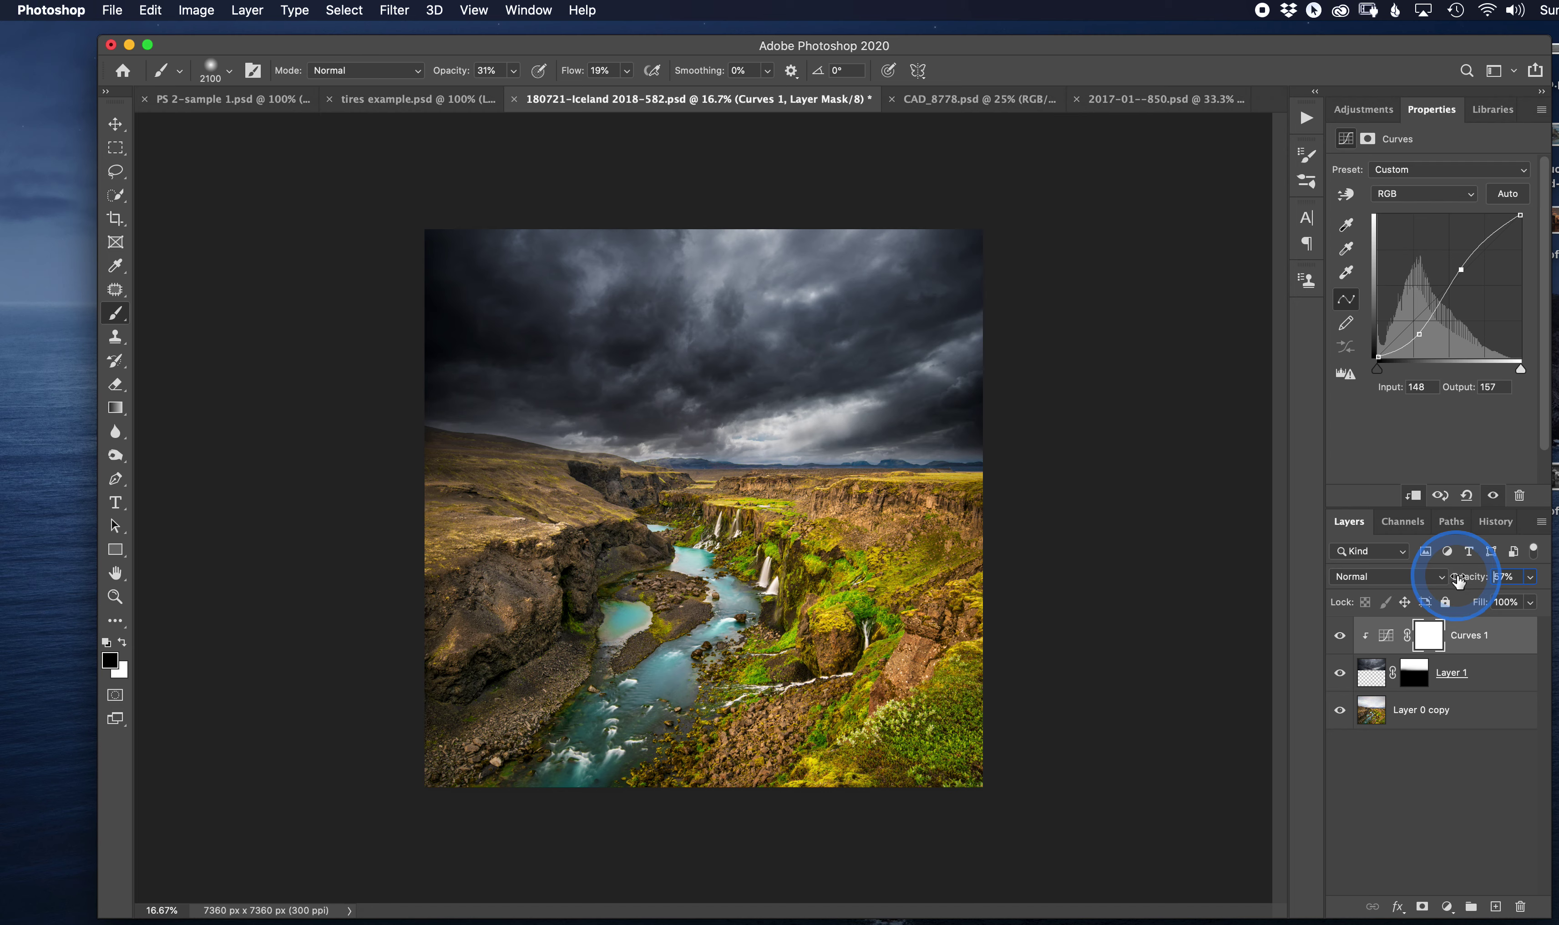
{"action": "left_click", "coordinate": [1497, 667]}
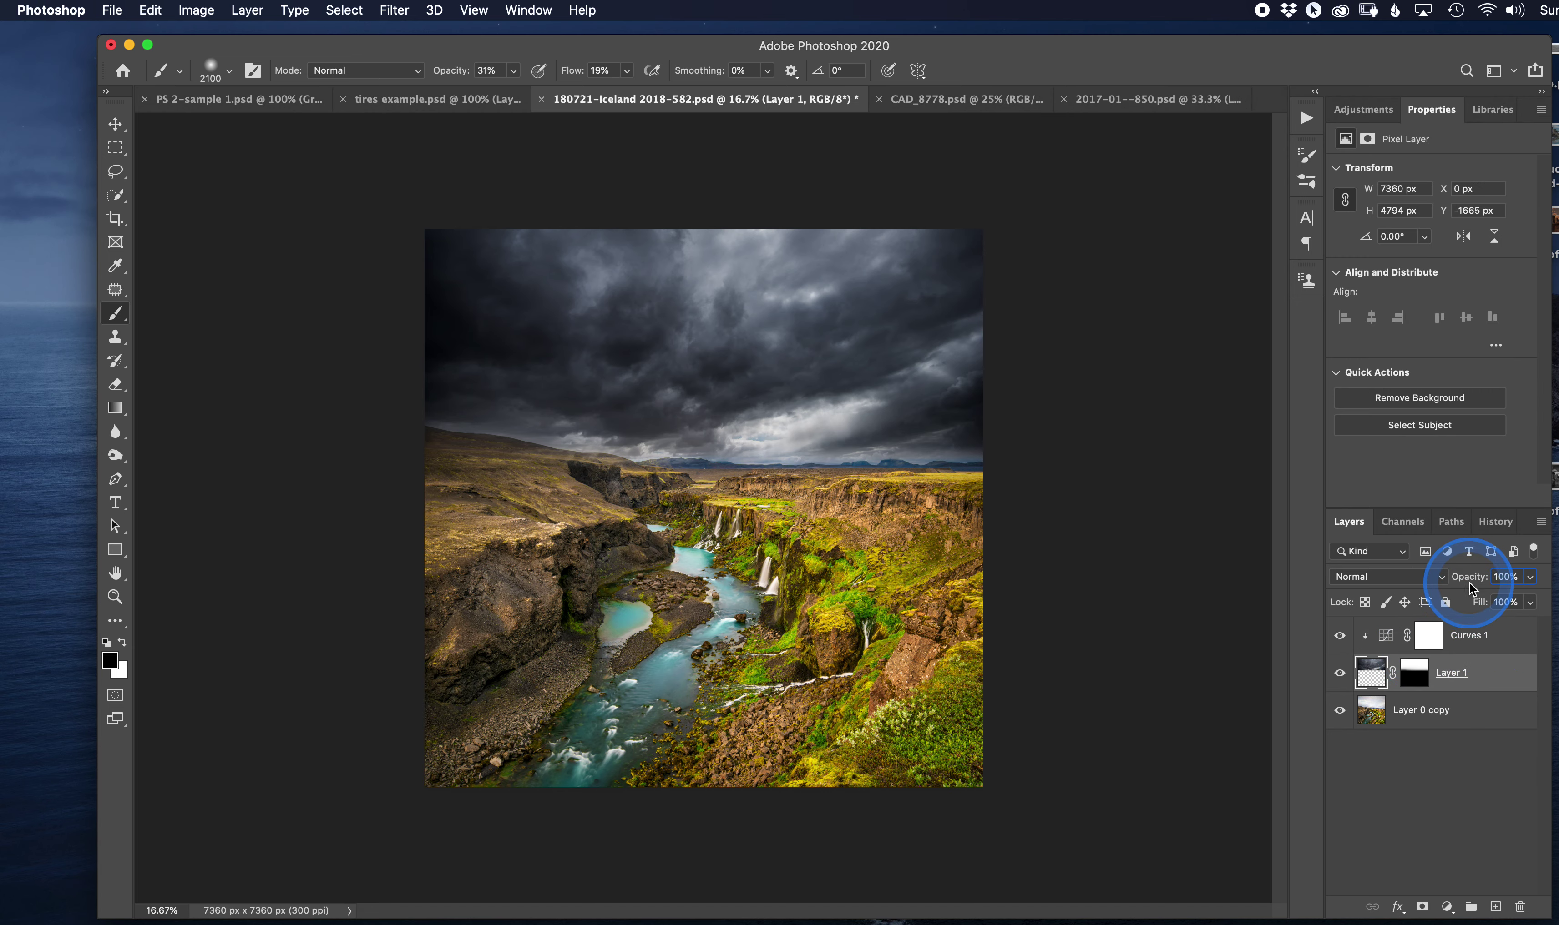
{"action": "mouse_move", "coordinate": [1475, 583]}
{"action": "left_mouse_down"}
{"action": "mouse_move", "coordinate": [1431, 581]}
{"action": "mouse_move", "coordinate": [1470, 582]}
{"action": "left_mouse_up"}
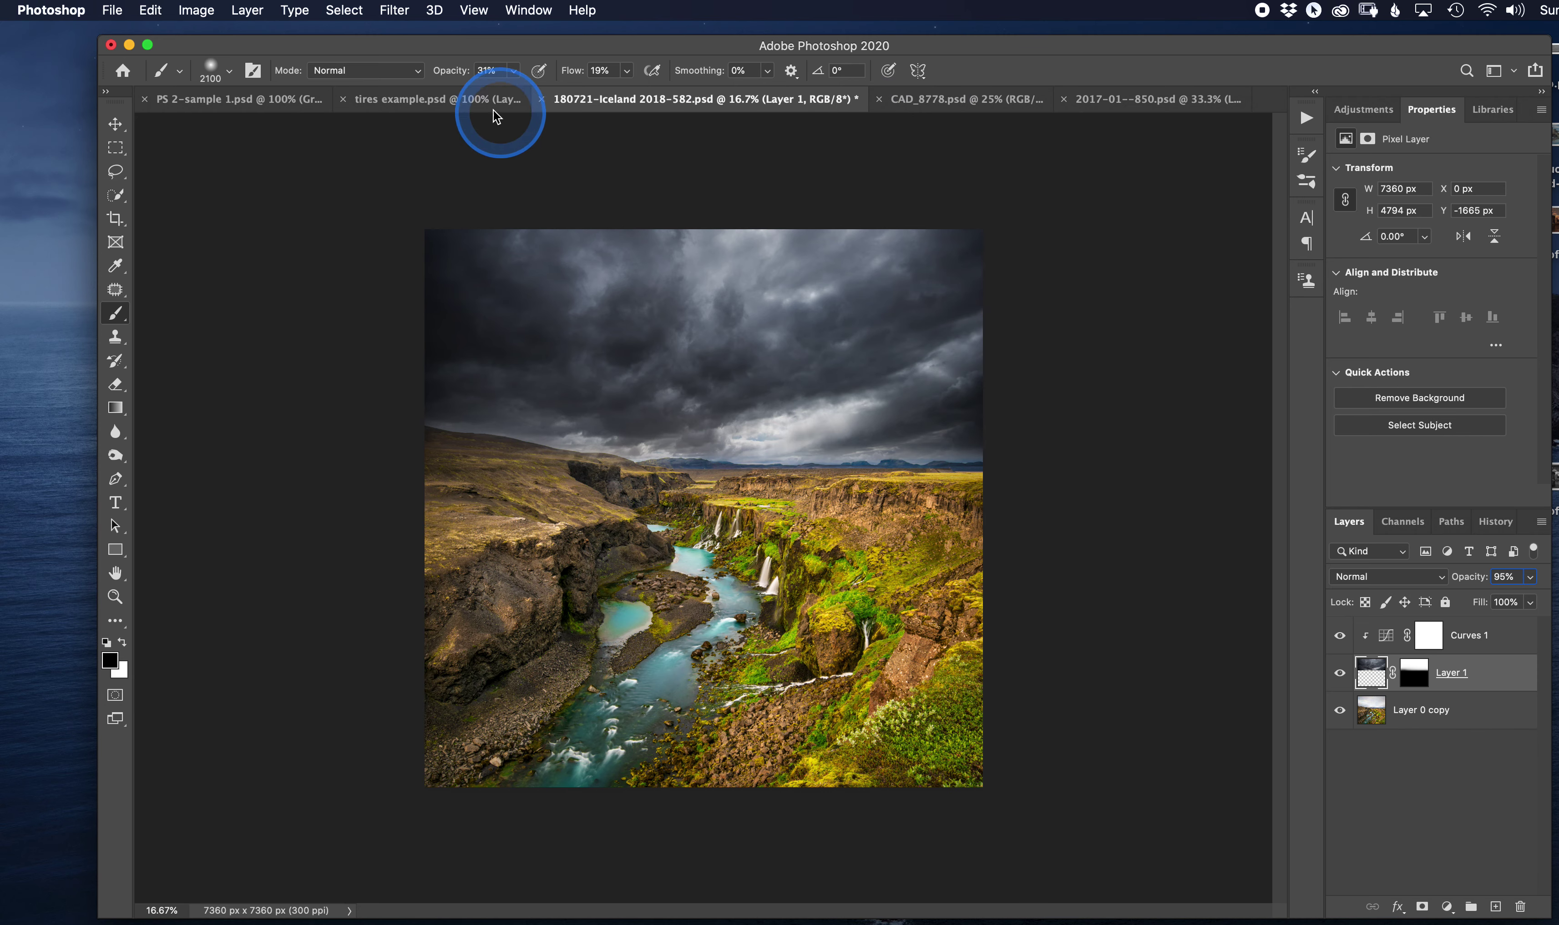
Switch to the tires example.psd document and delete the masked Layer 2 tire
{"action": "left_click", "coordinate": [431, 102]}
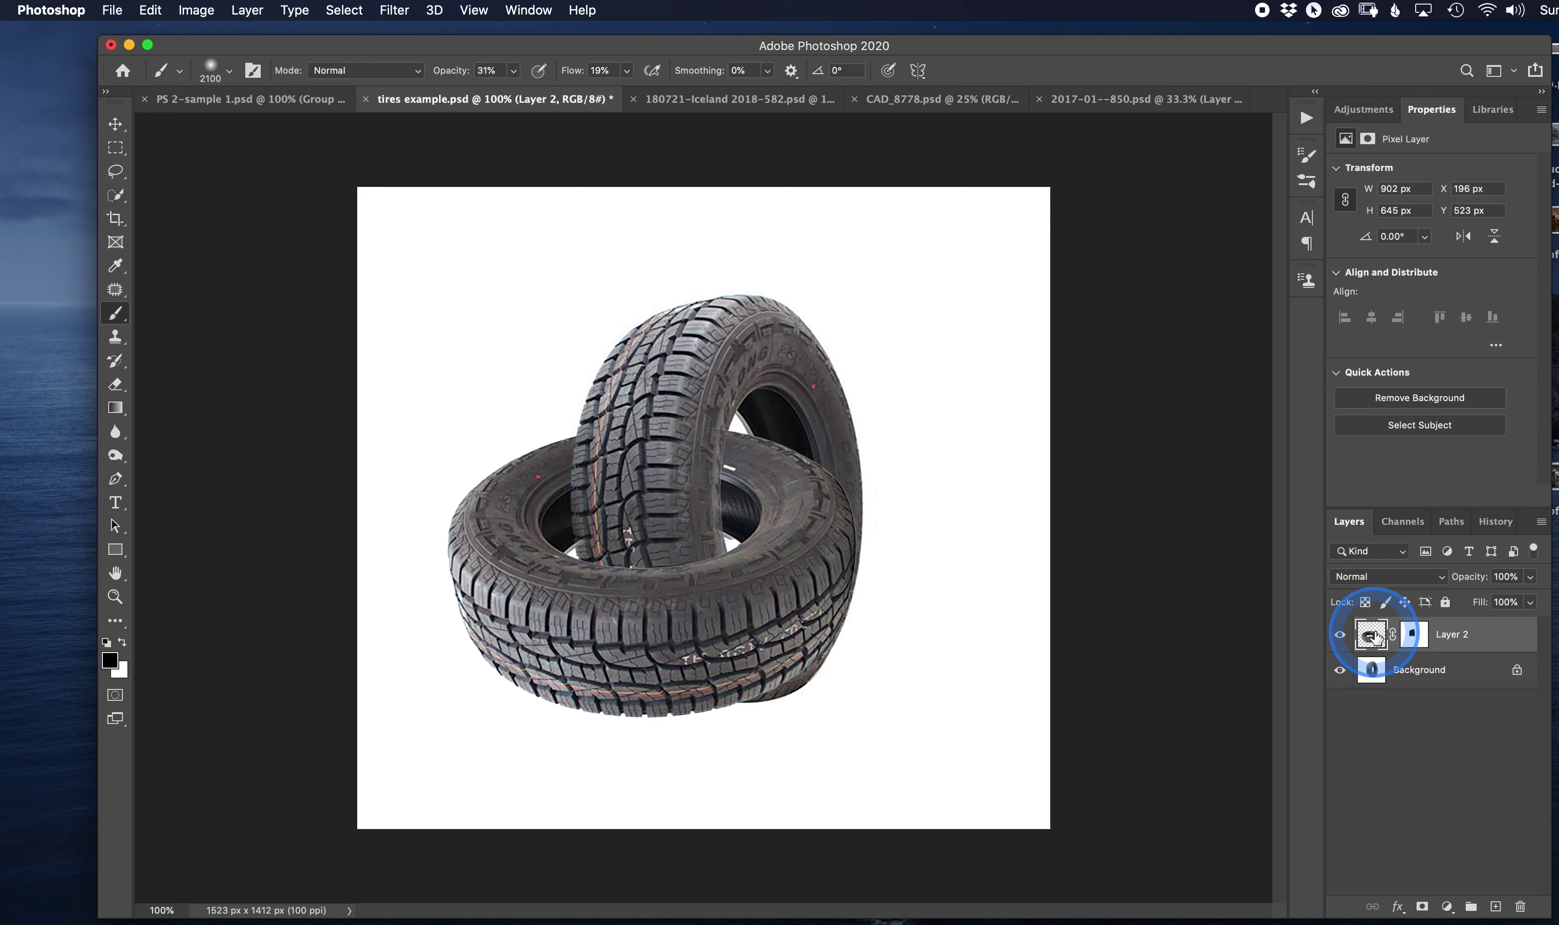
{"action": "left_click_drag", "start_coordinate": [1371, 638], "coordinate": [1519, 901]}
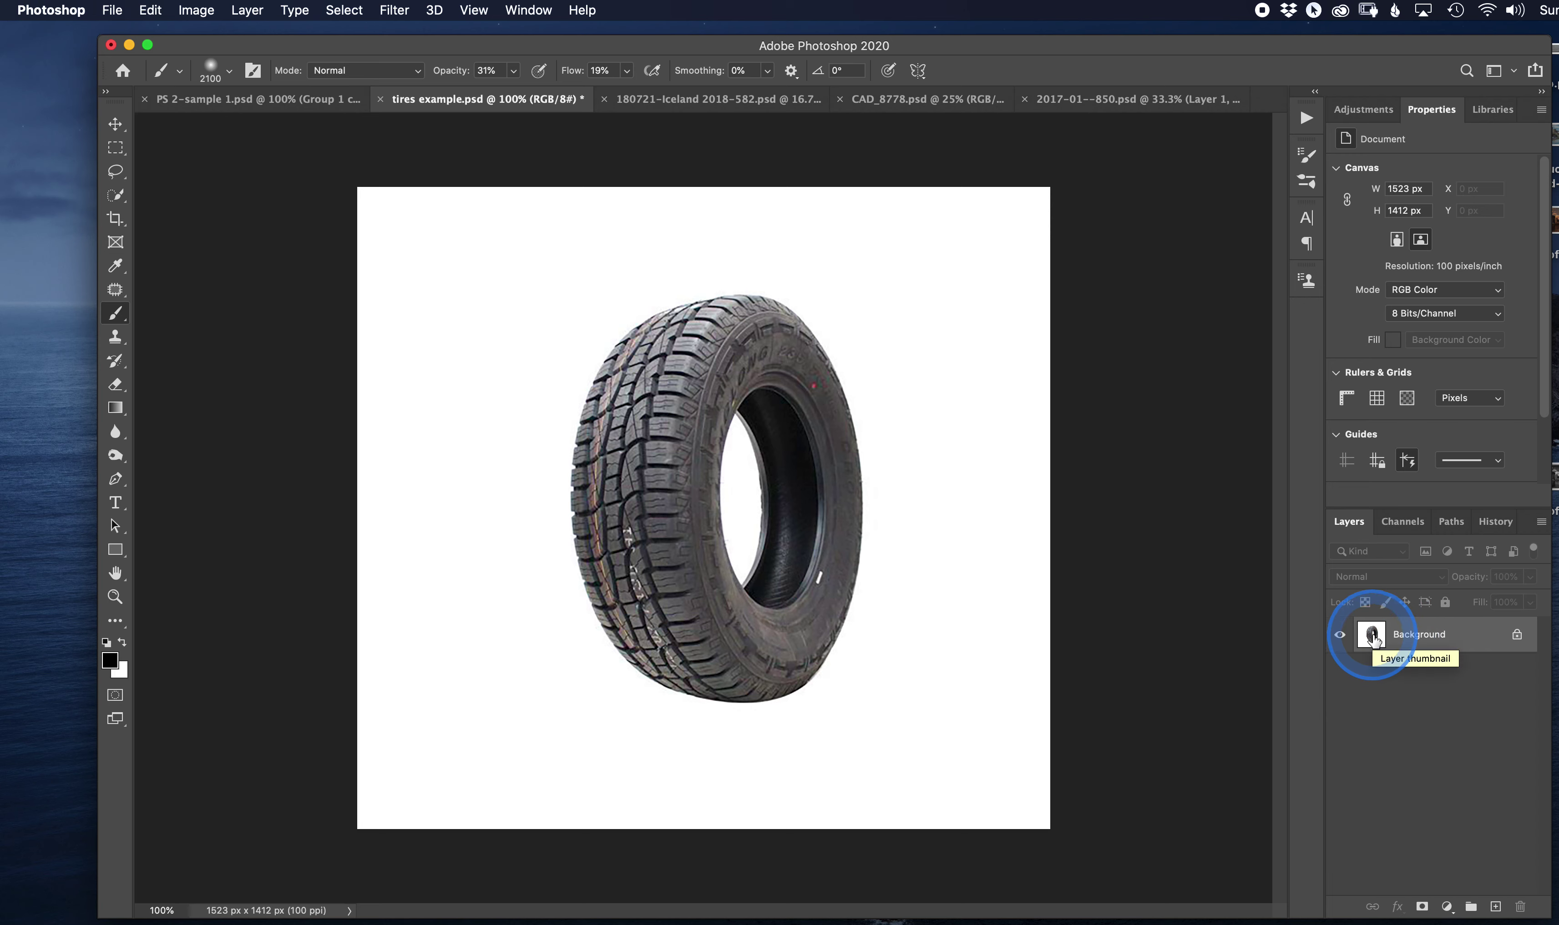
{"action": "mouse_move", "coordinate": [1373, 640]}
{"action": "left_mouse_down"}
{"action": "mouse_move", "coordinate": [1447, 846]}
{"action": "mouse_move", "coordinate": [1496, 888]}
{"action": "mouse_move", "coordinate": [1389, 641]}
{"action": "left_mouse_up"}
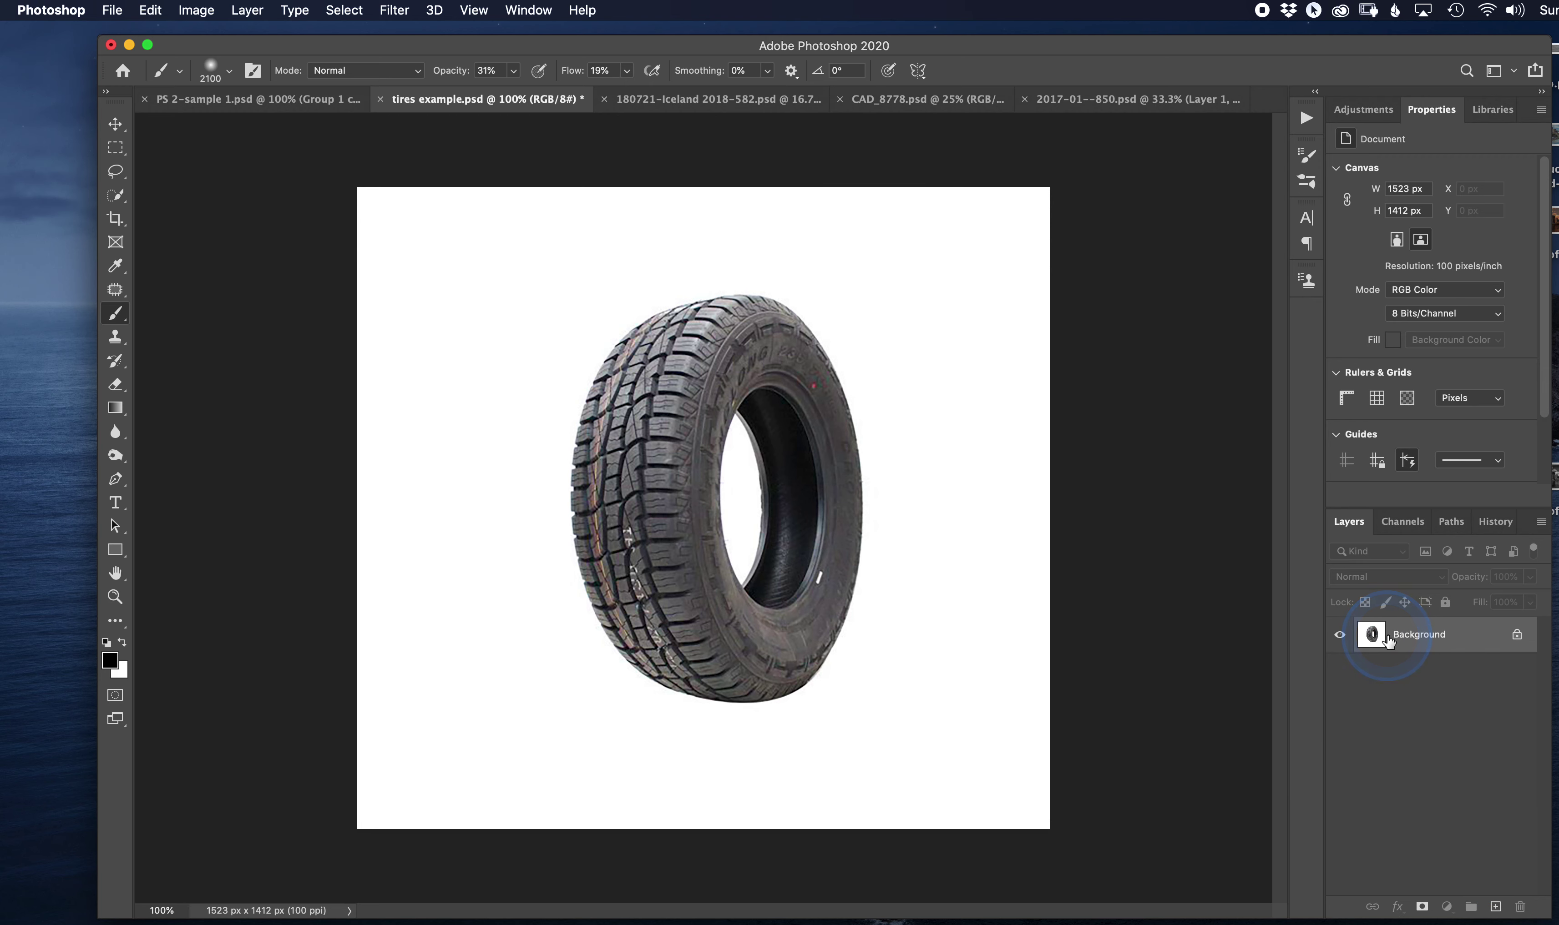
Try rotating a duplicate of the entire Background layer about -25.7°, and discard the copy
{"action": "key", "text": "super+j"}
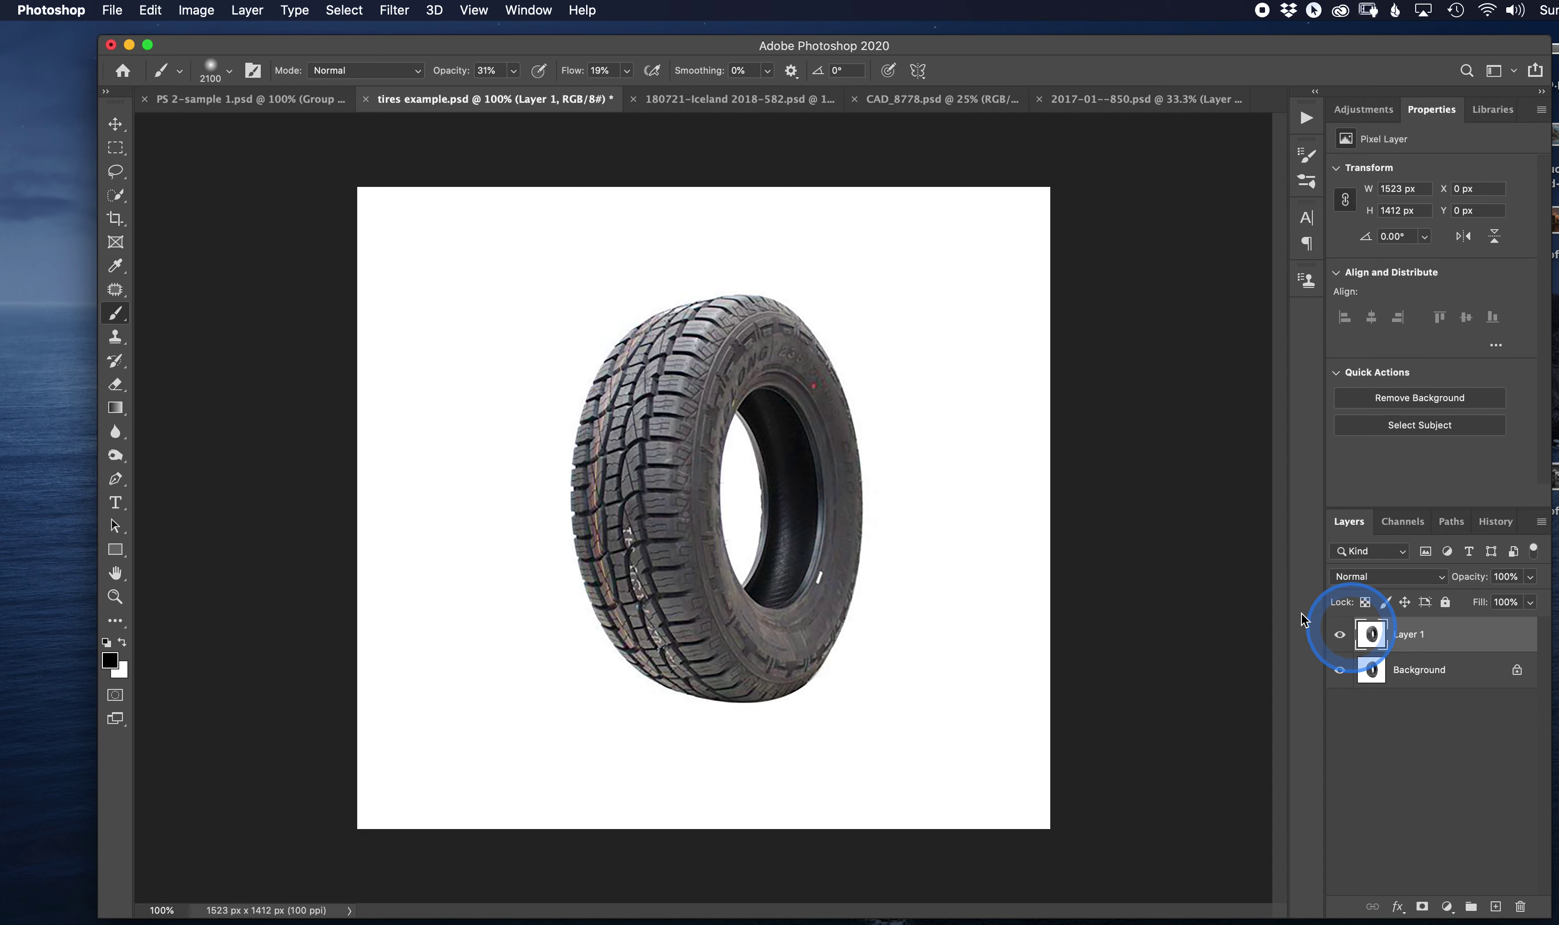
{"action": "left_click", "coordinate": [116, 126]}
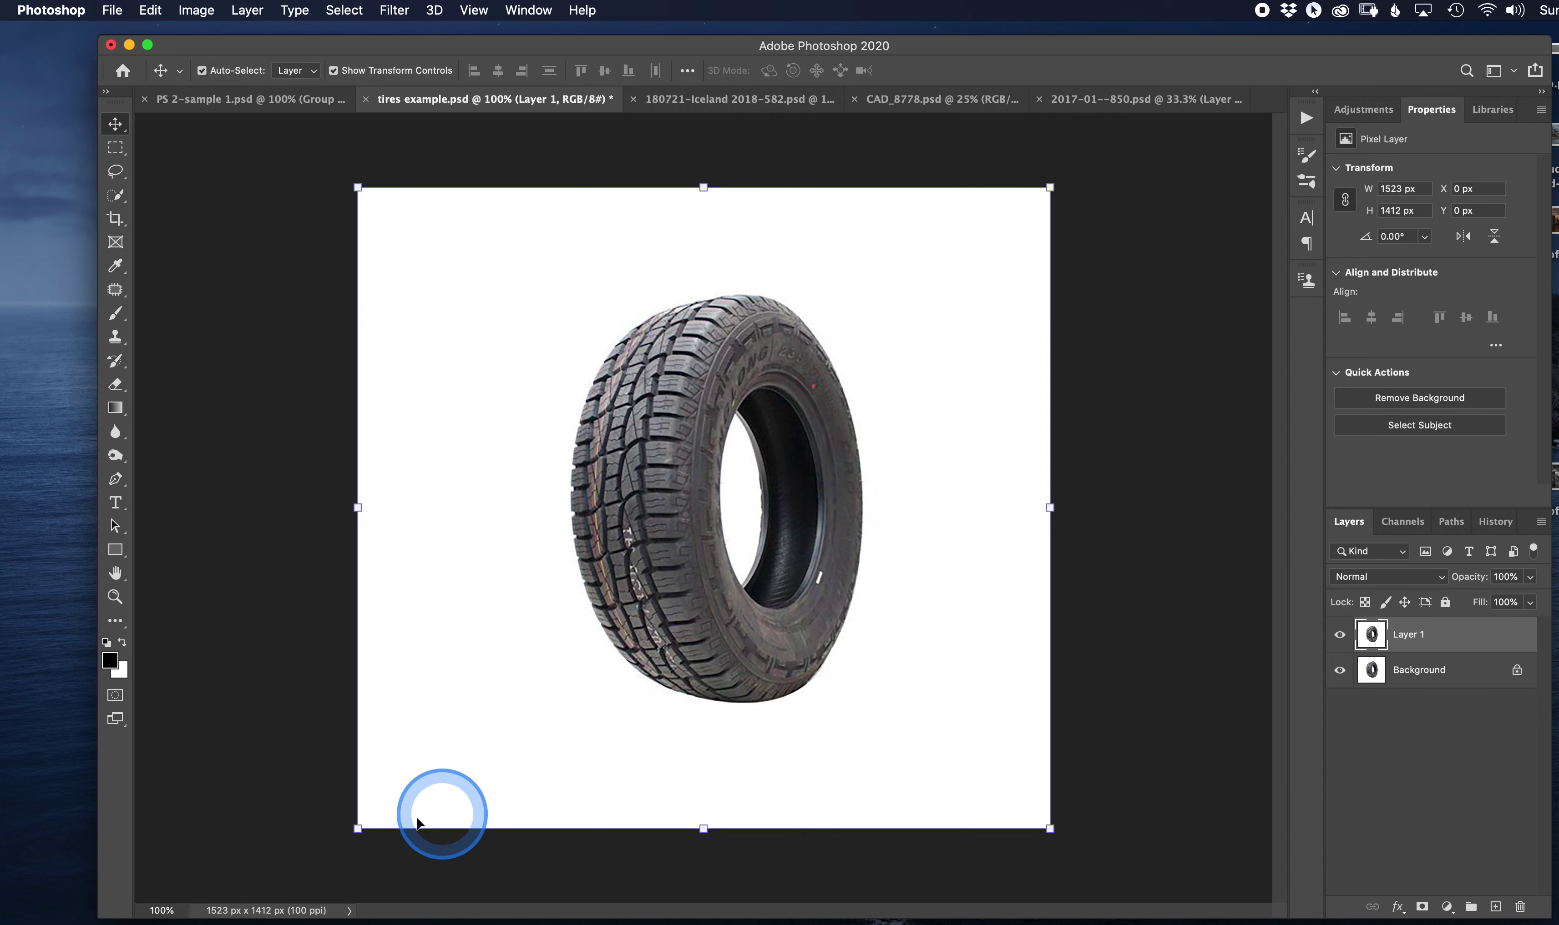
{"action": "left_click_drag", "start_coordinate": [358, 828], "coordinate": [613, 748]}
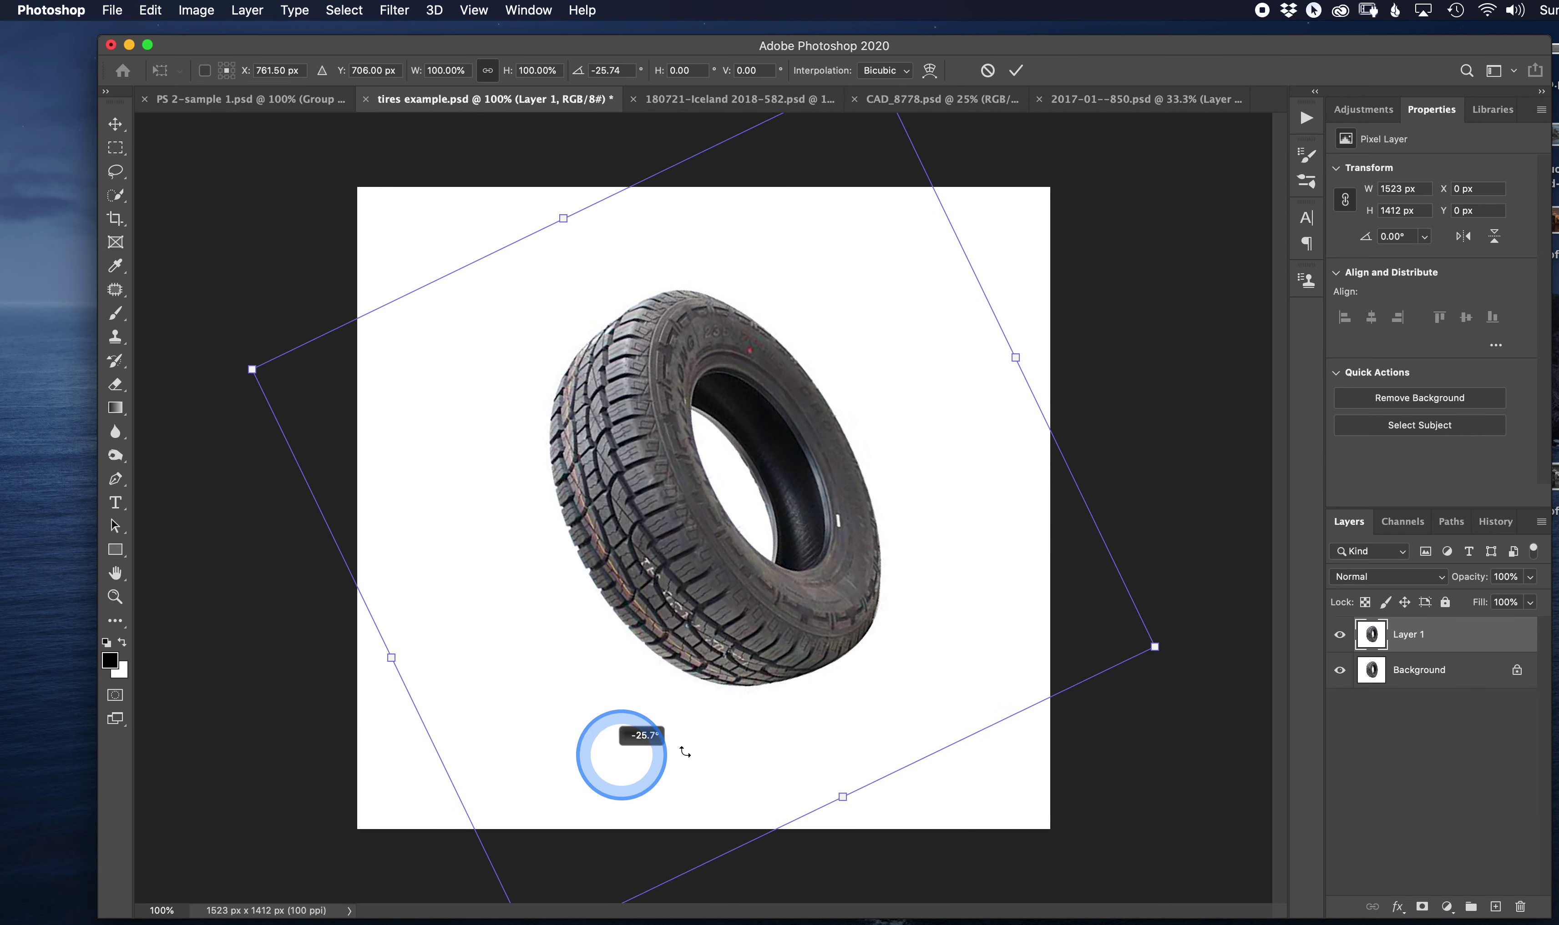
{"action": "left_click_drag", "start_coordinate": [1381, 645], "coordinate": [1520, 907]}
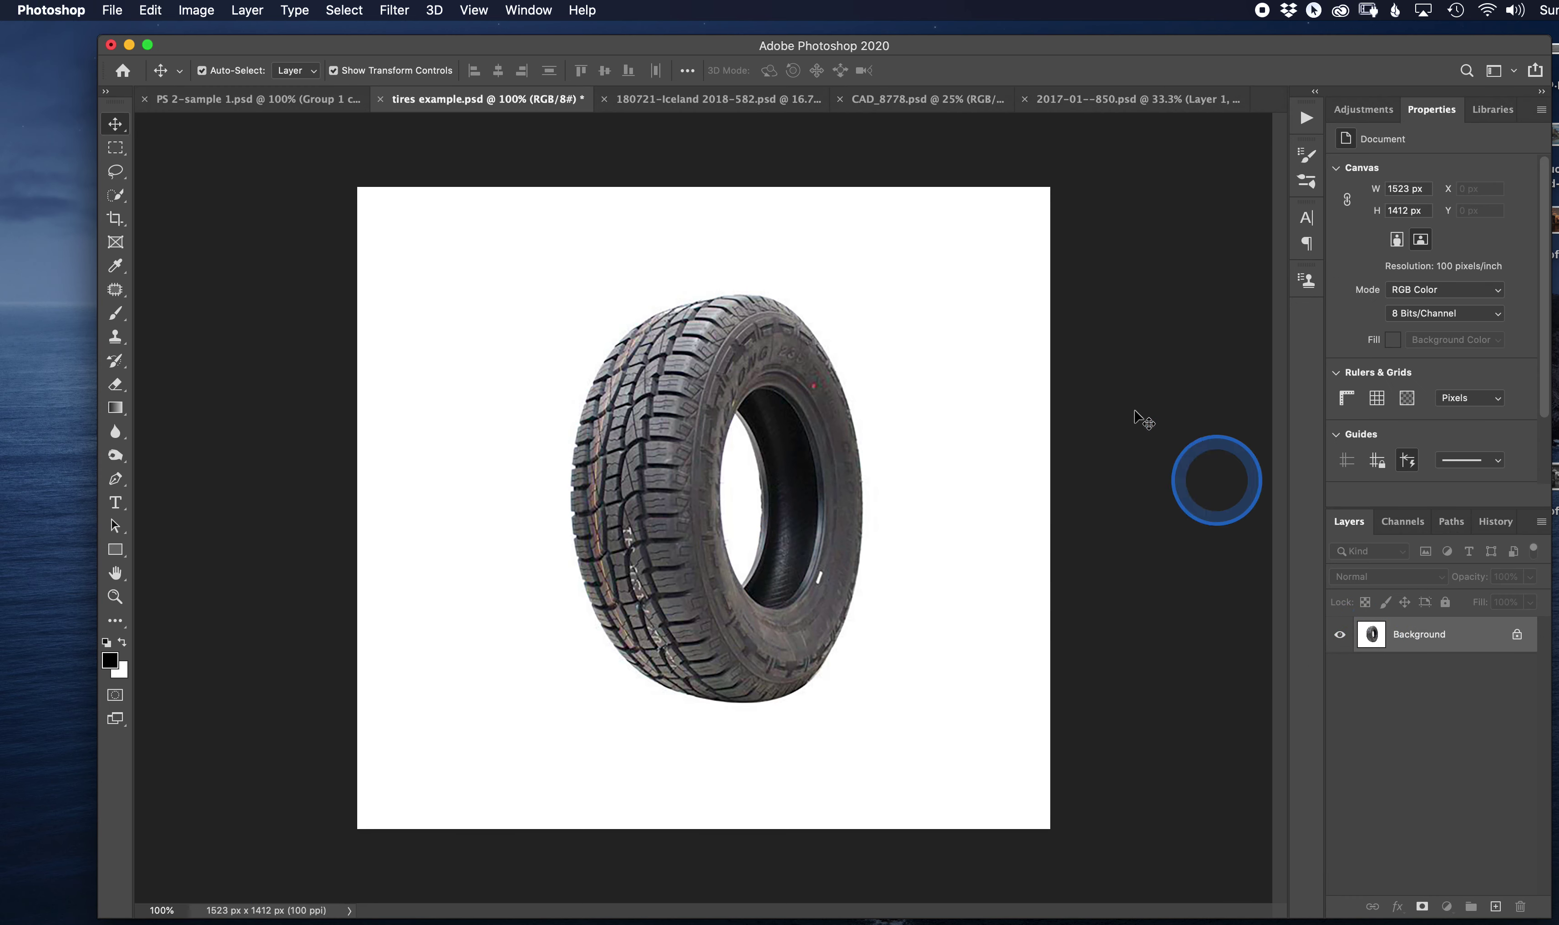
Select the tire with Select Subject and copy it to a new layer, checking the cutout with the Background hidden
{"action": "left_click", "coordinate": [346, 12]}
{"action": "left_click", "coordinate": [369, 229]}
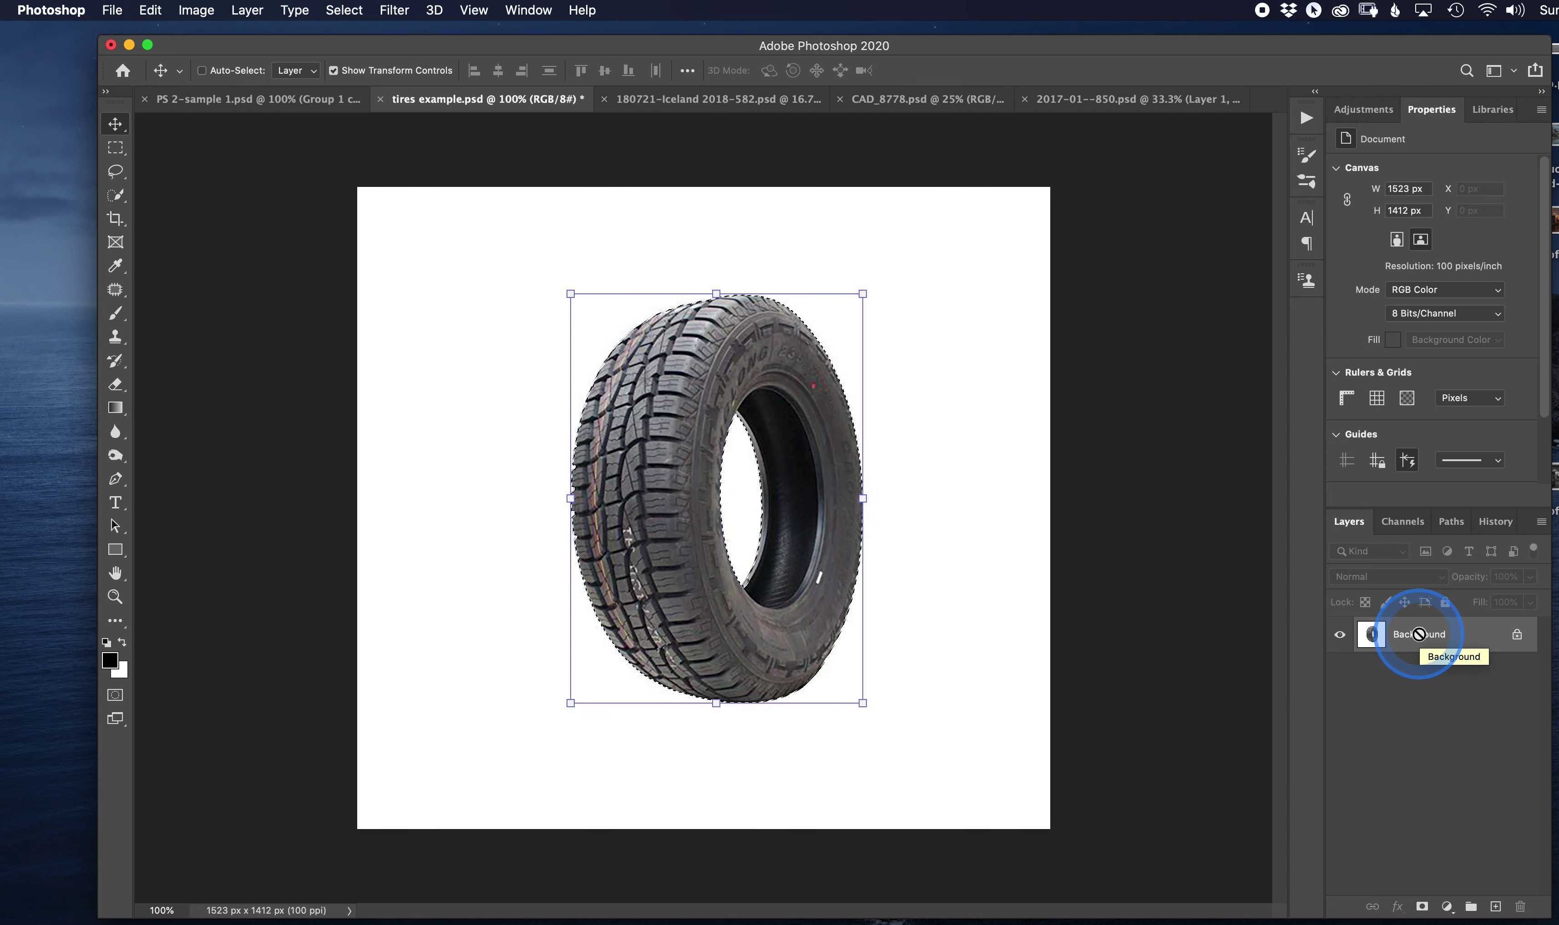
{"action": "key", "text": "super+j"}
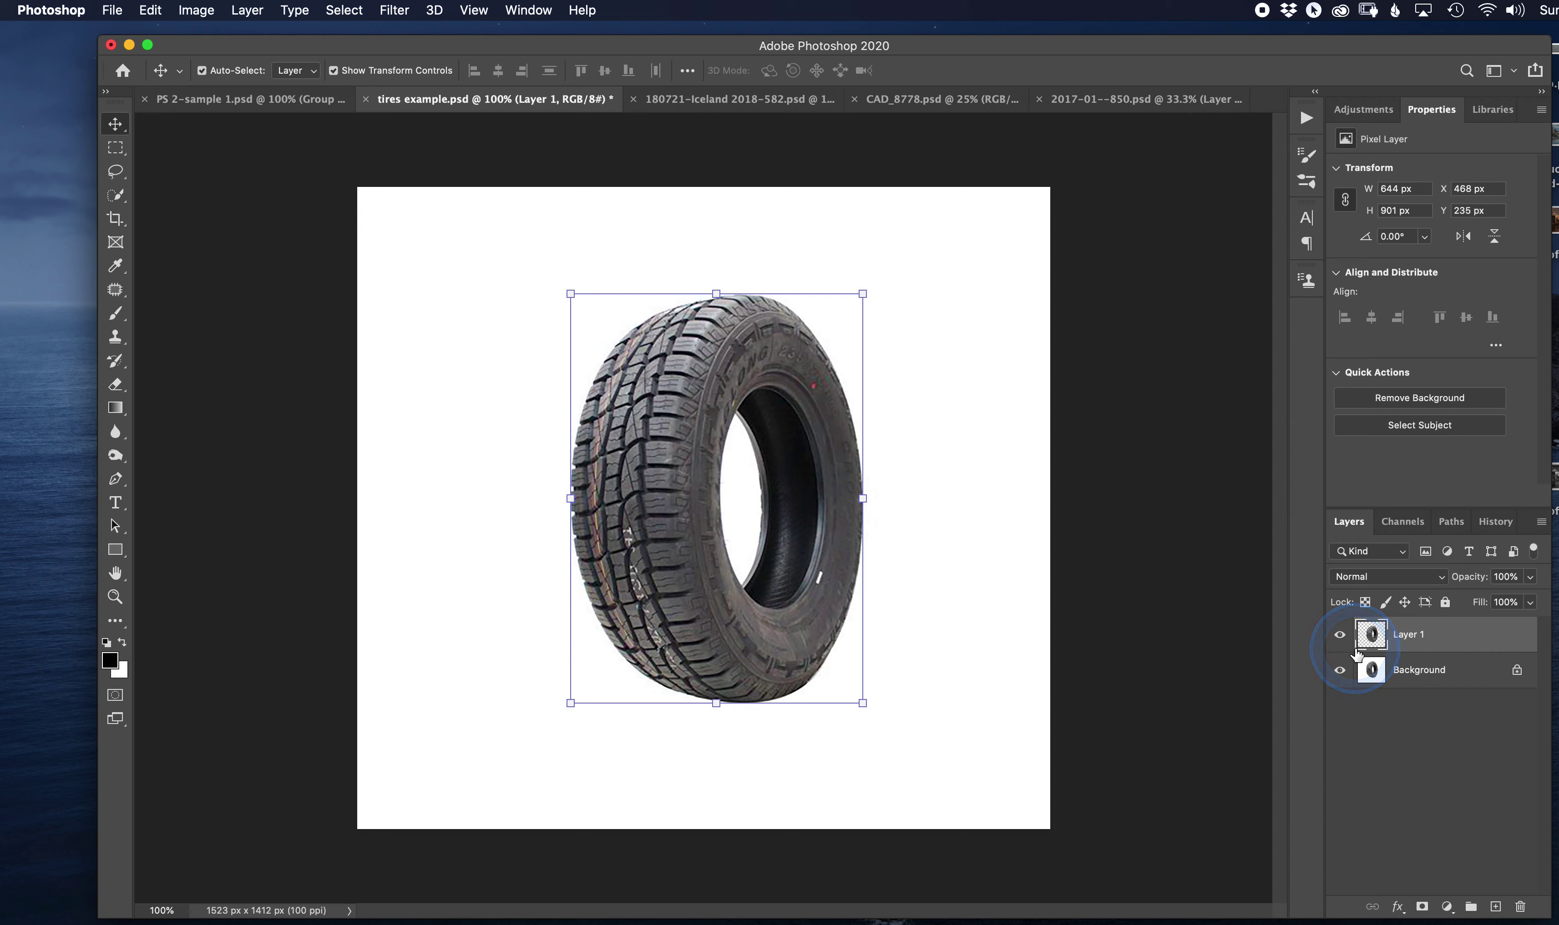
{"action": "left_click", "coordinate": [1341, 671]}
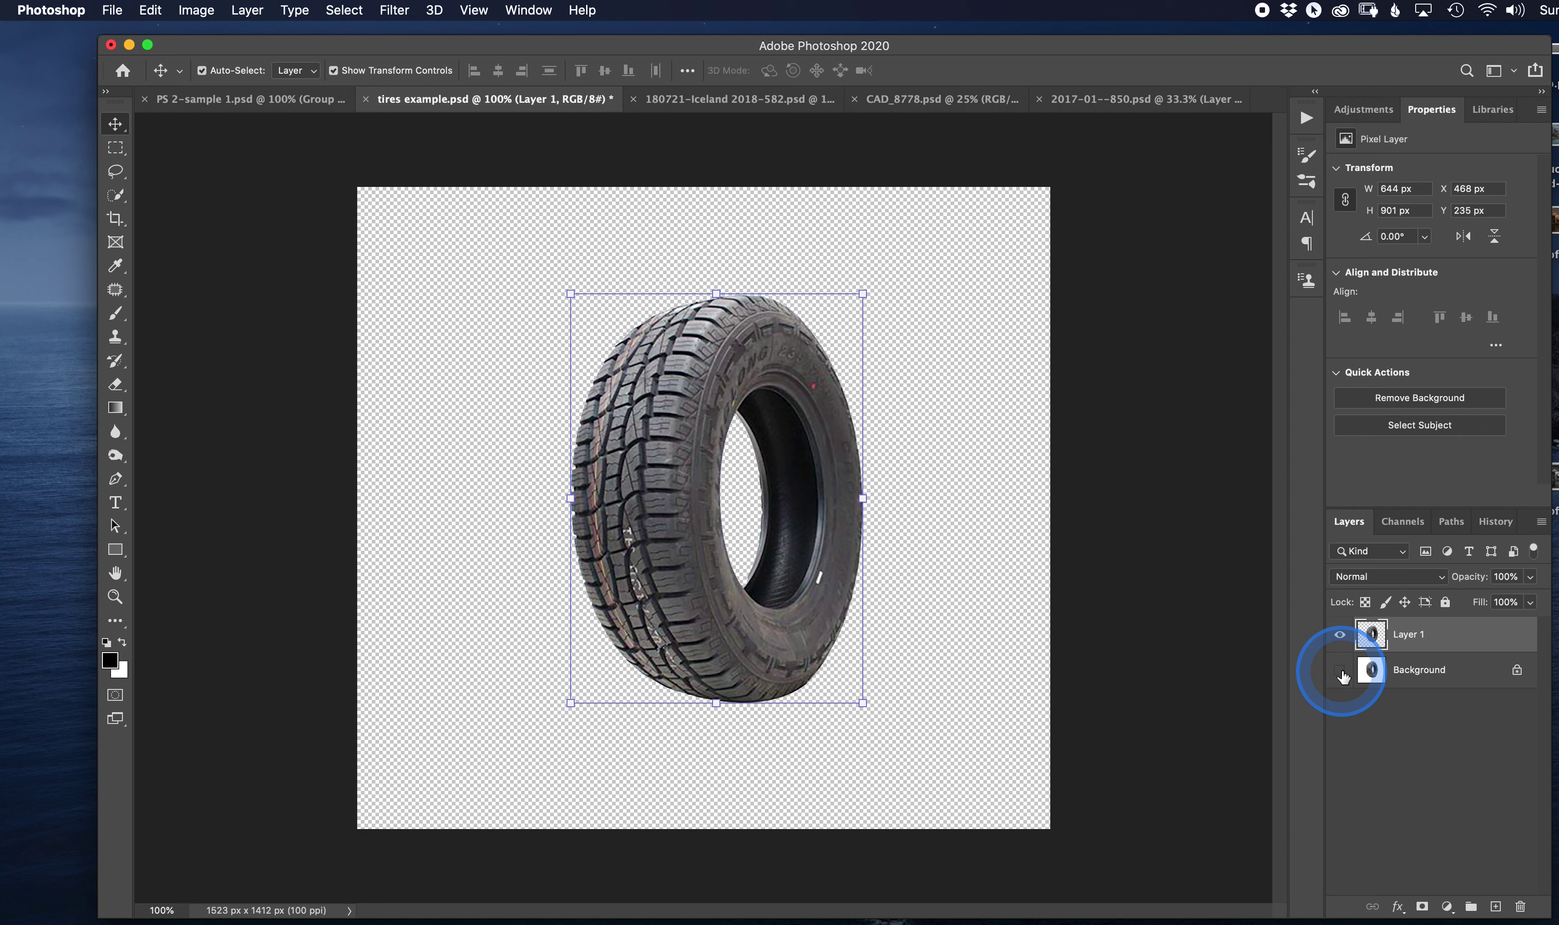
{"action": "left_click", "coordinate": [1340, 671]}
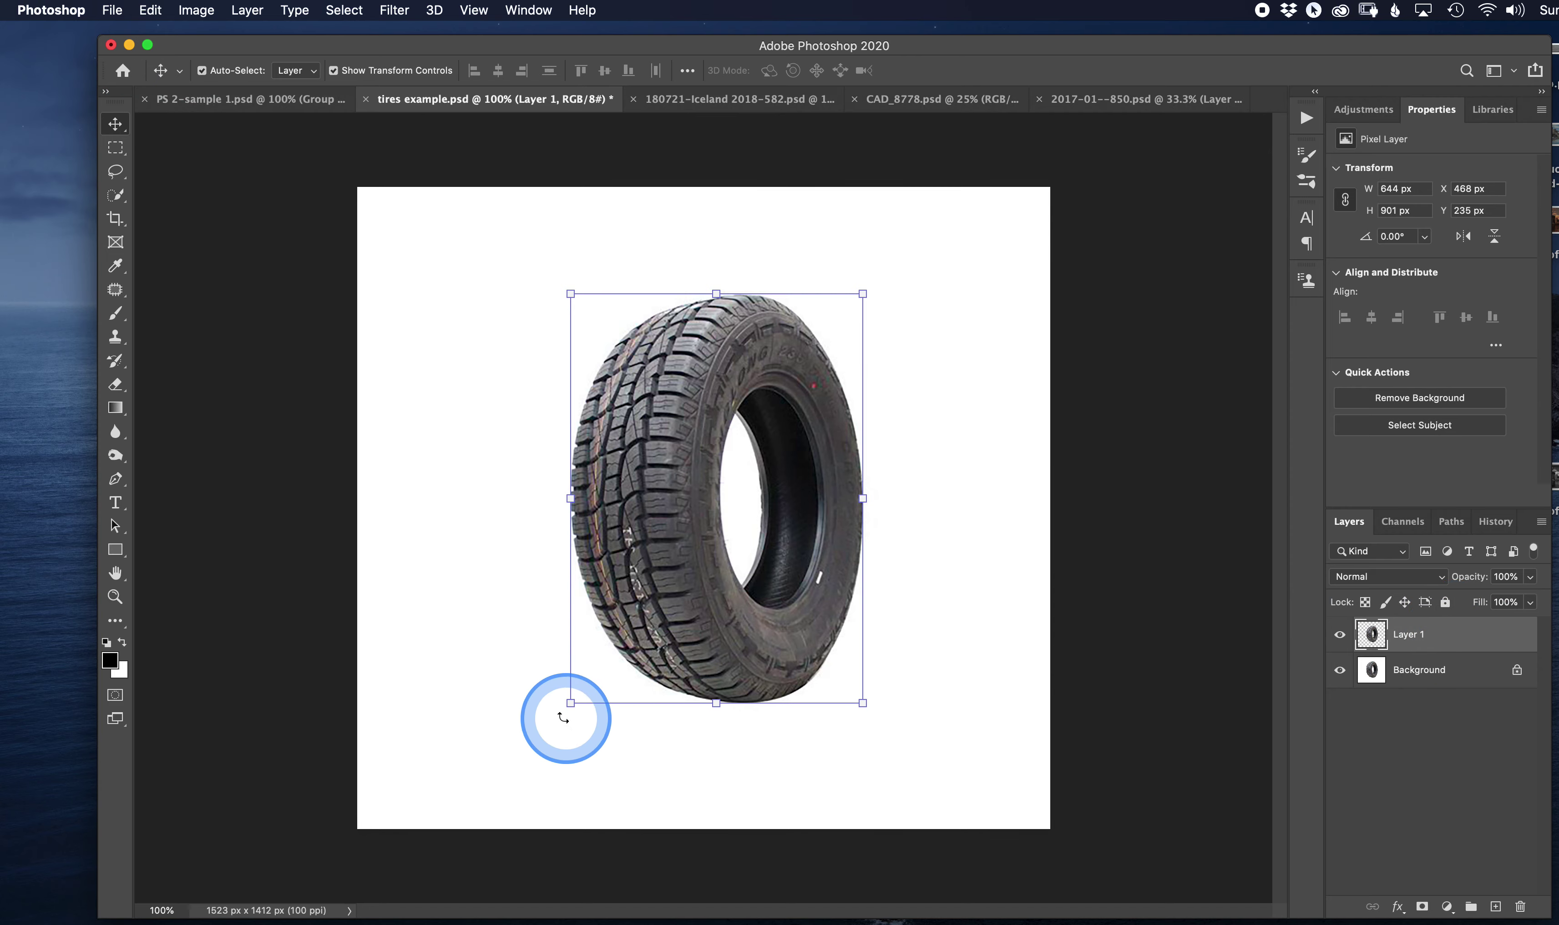
Rotate the Layer 1 tire about -93.7° and place it lying flat in front of the lower part of the upright tire
{"action": "left_click_drag", "start_coordinate": [563, 718], "coordinate": [991, 669]}
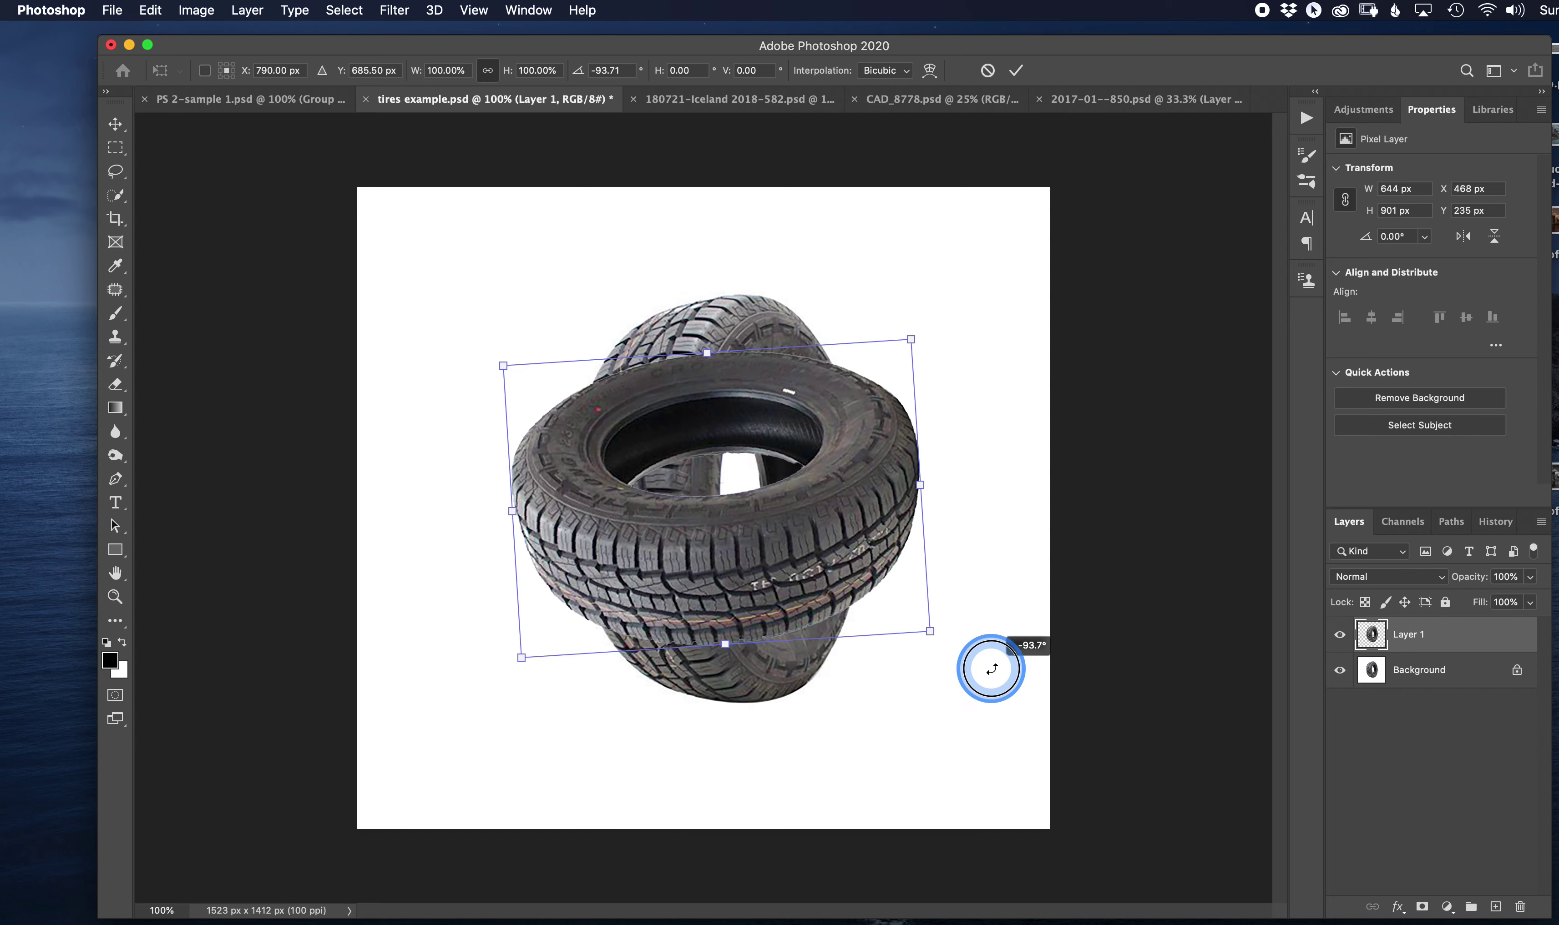
{"action": "left_click_drag", "start_coordinate": [851, 550], "coordinate": [795, 685]}
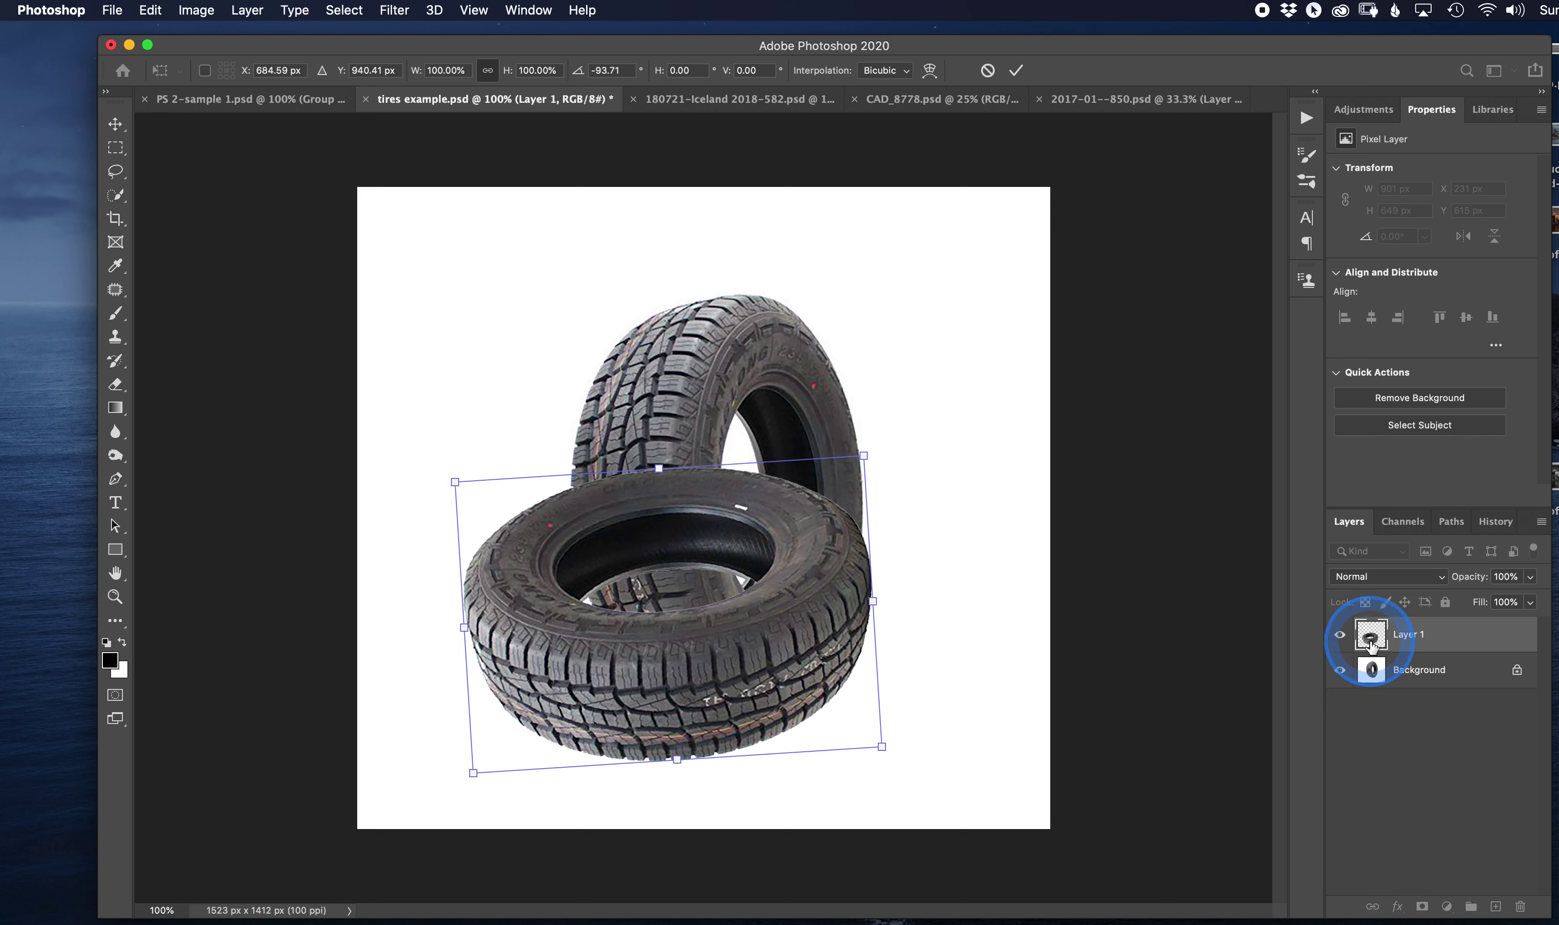
{"action": "key", "text": "Return"}
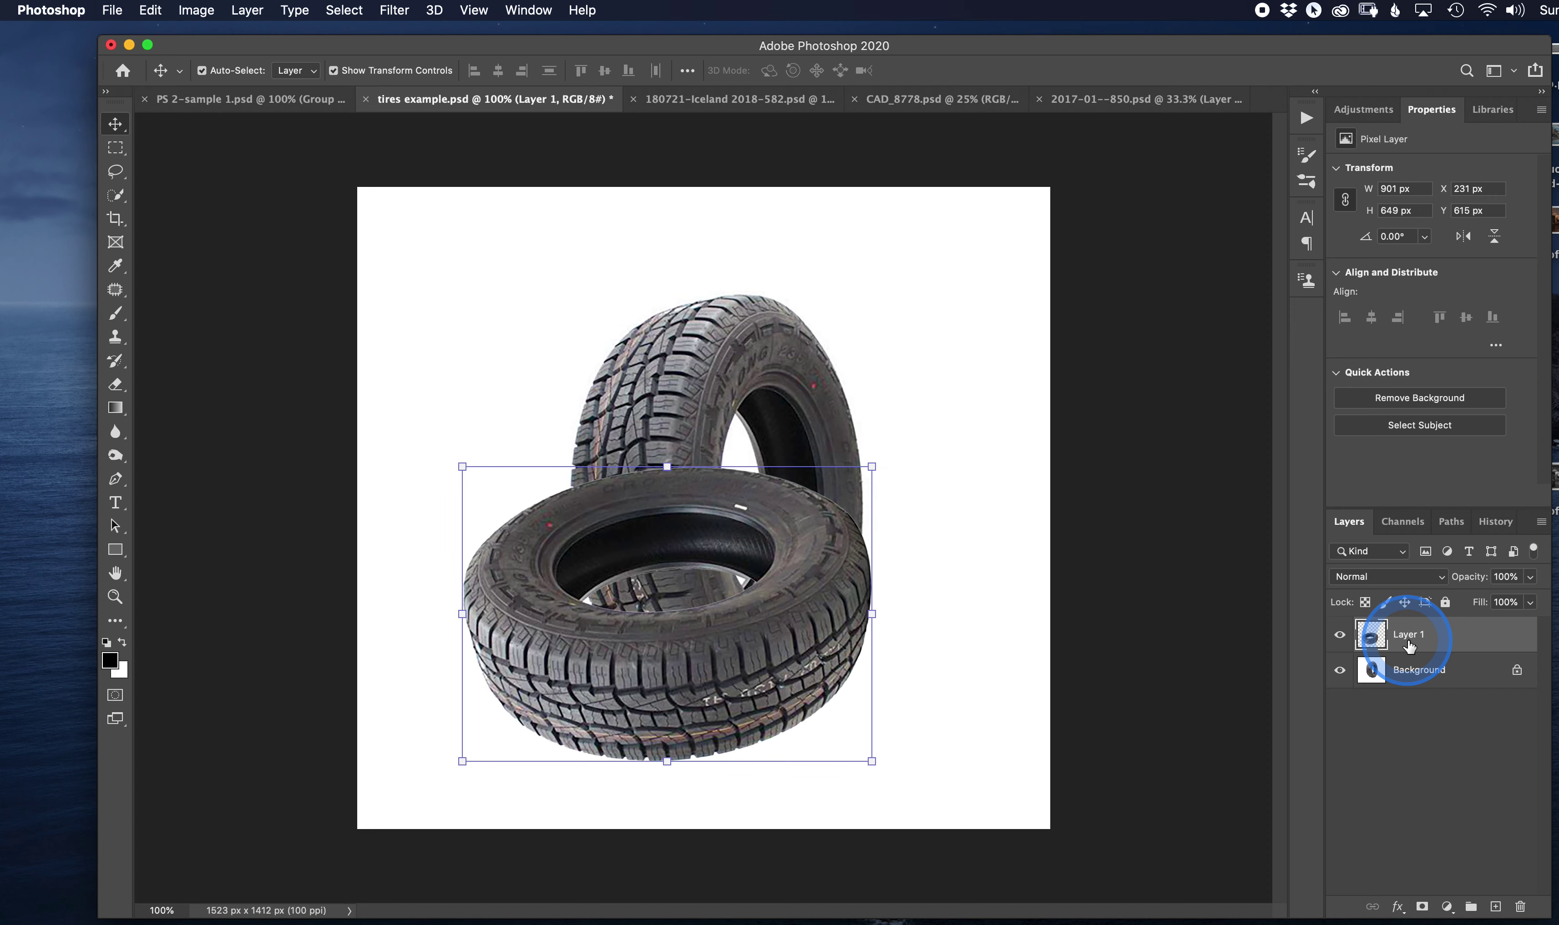
Add a white layer mask to Layer 1 and set the Brush tool to 100% opacity and 100% flow
{"action": "left_click", "coordinate": [1421, 910]}
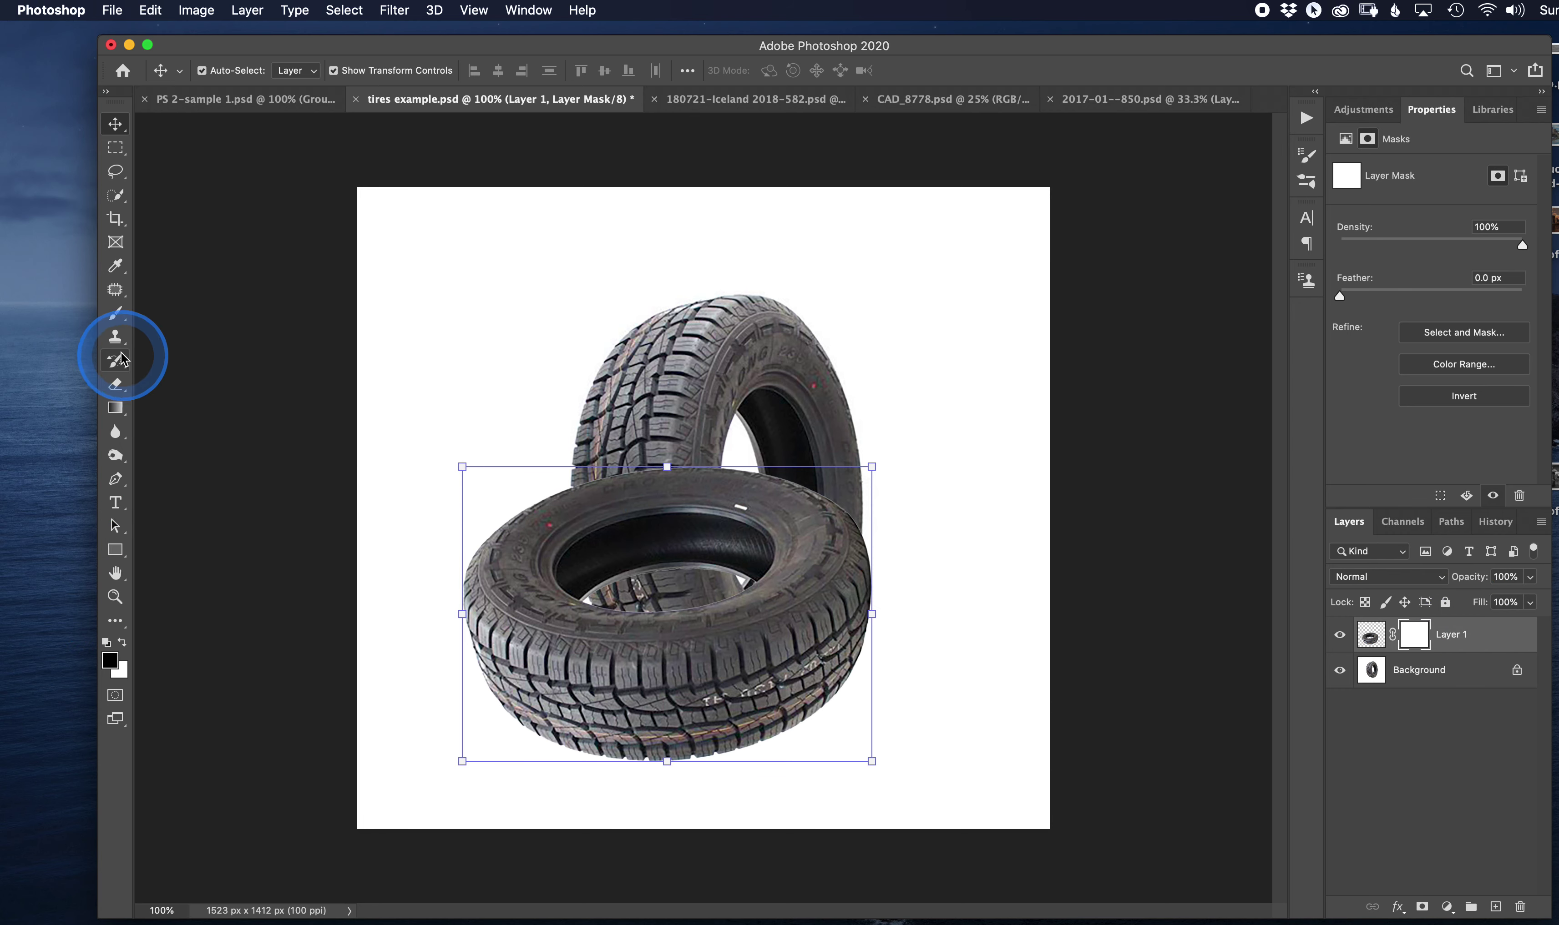
{"action": "left_click", "coordinate": [115, 312]}
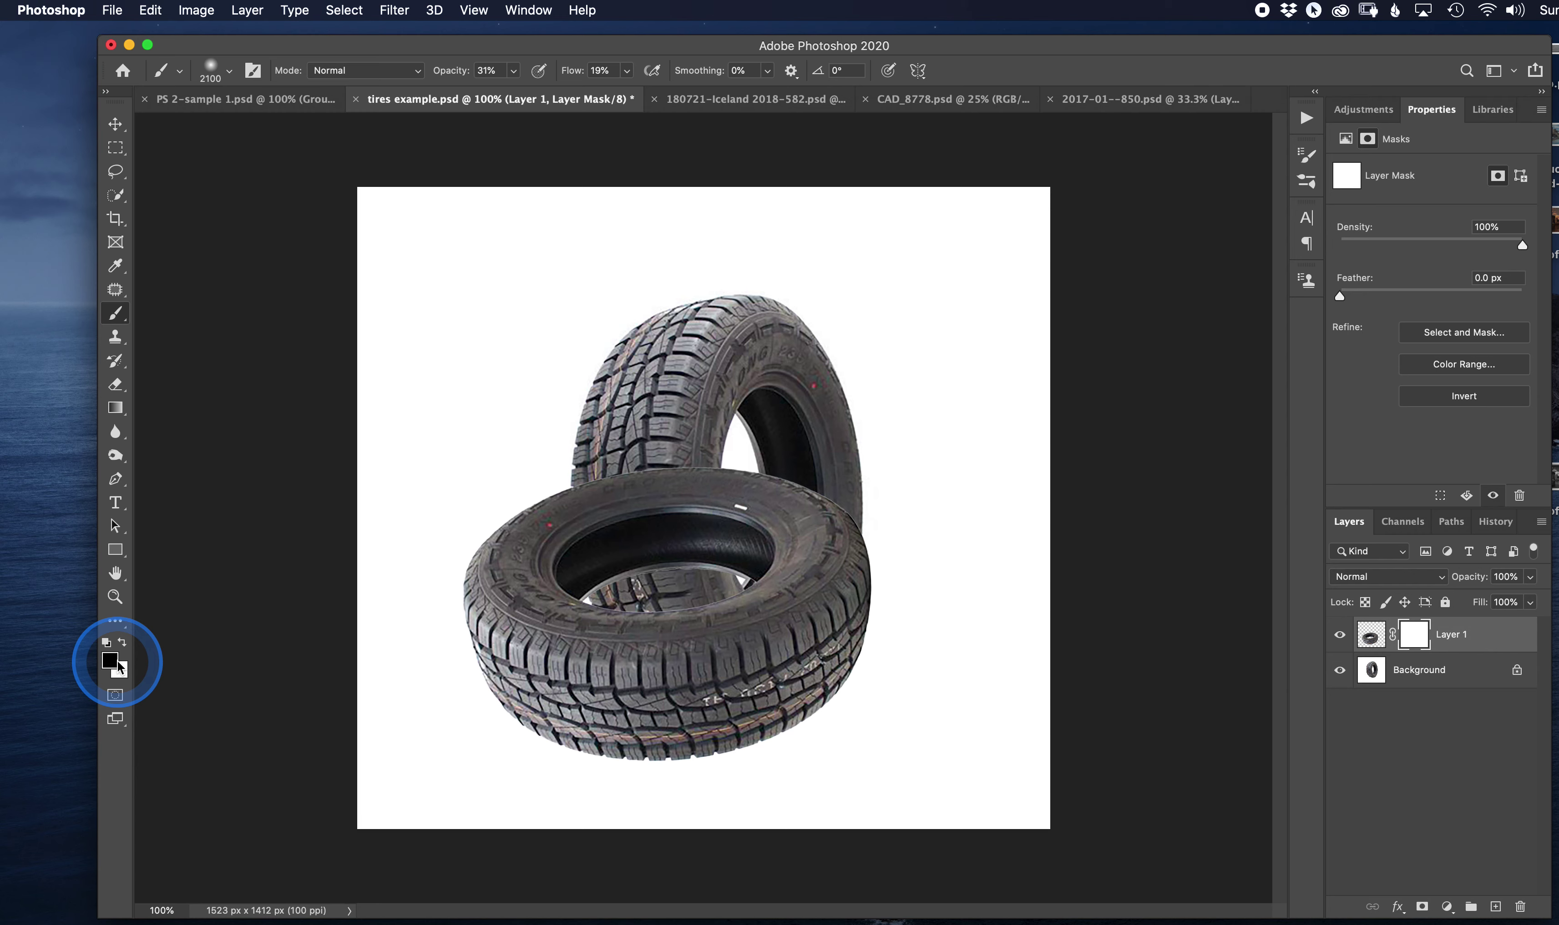
{"action": "left_click_drag", "start_coordinate": [446, 77], "coordinate": [714, 72]}
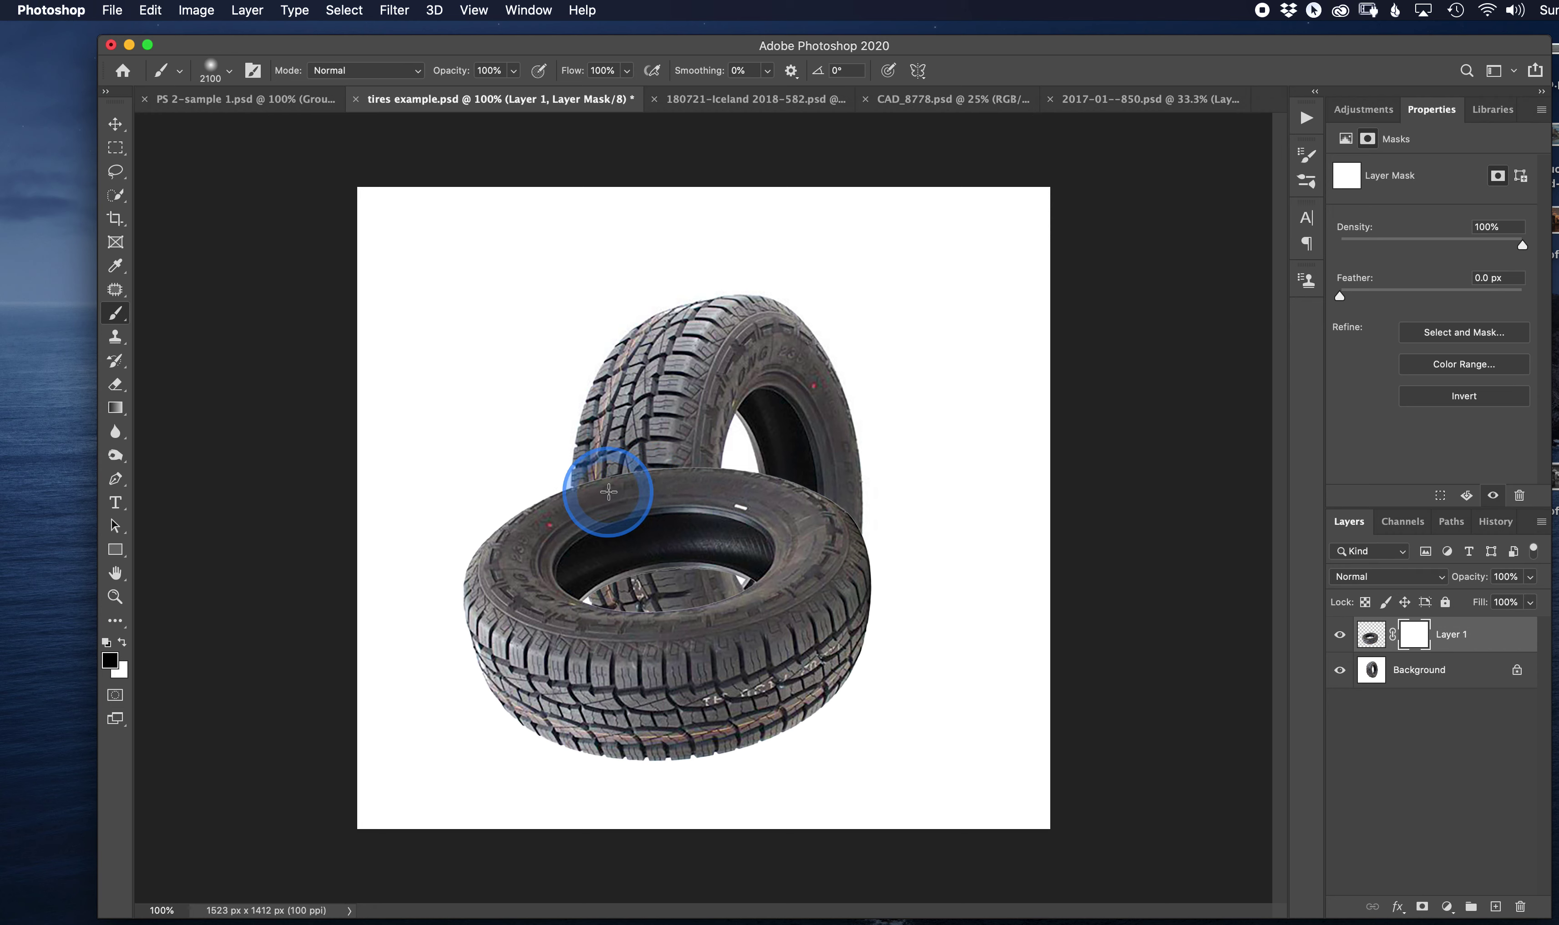
Set the soft round brush size to 79 px with 0% hardness
{"action": "key", "text": "bracketright"}
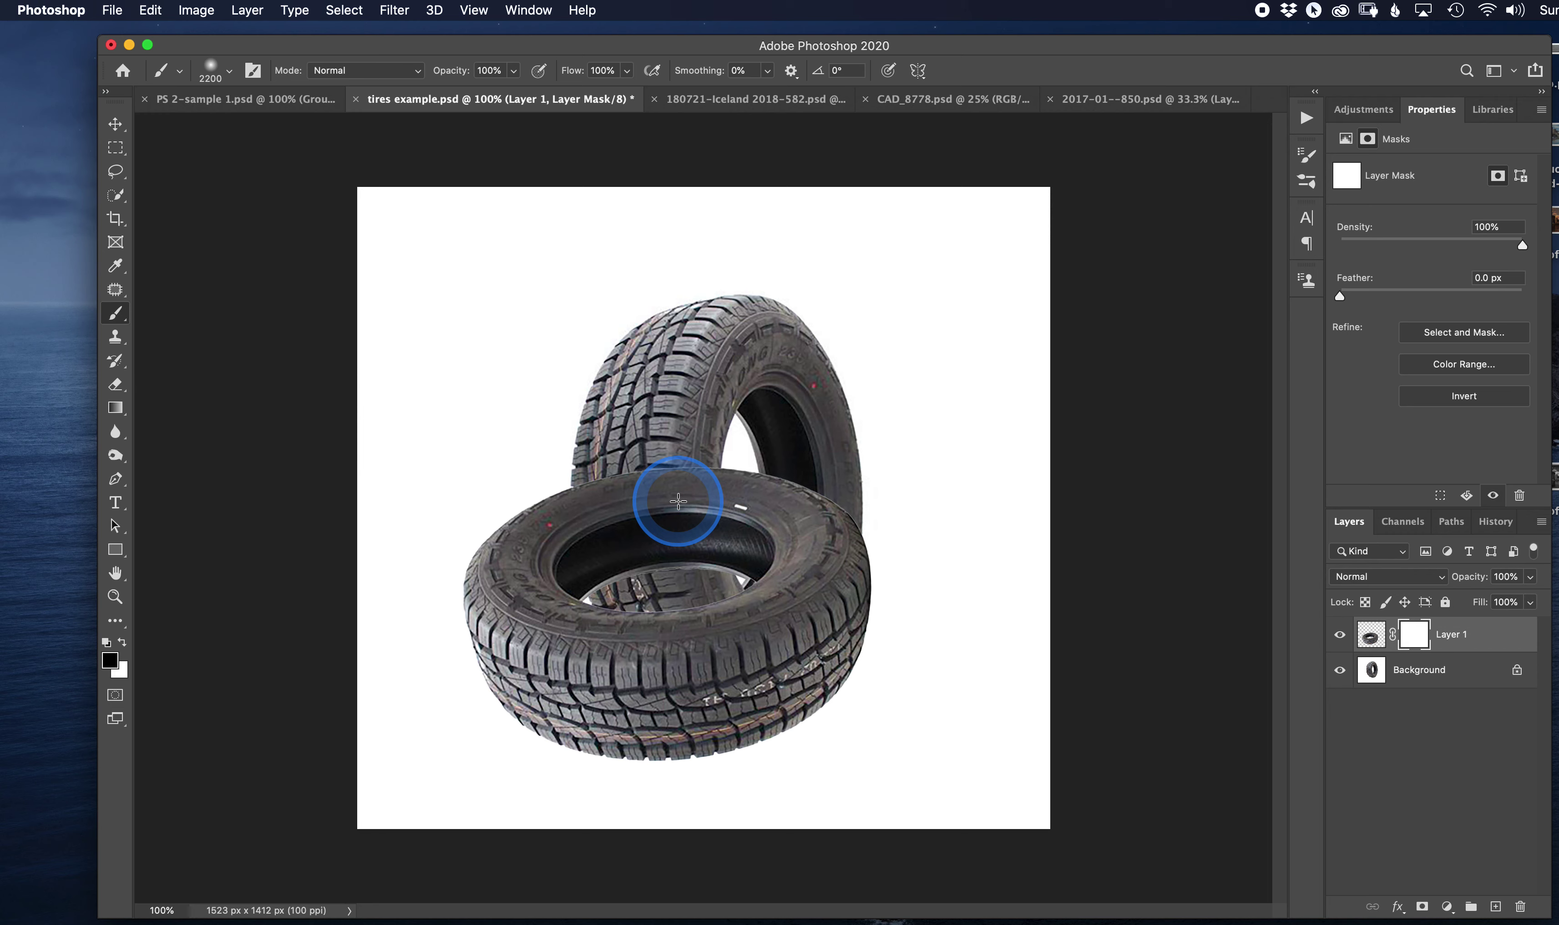
{"action": "key", "text": "bracketright"}
{"action": "key", "text": "bracketright"}
{"action": "key", "text": "bracketright"}
{"action": "key", "text": "bracketright"}
{"action": "key", "text": "bracketright"}
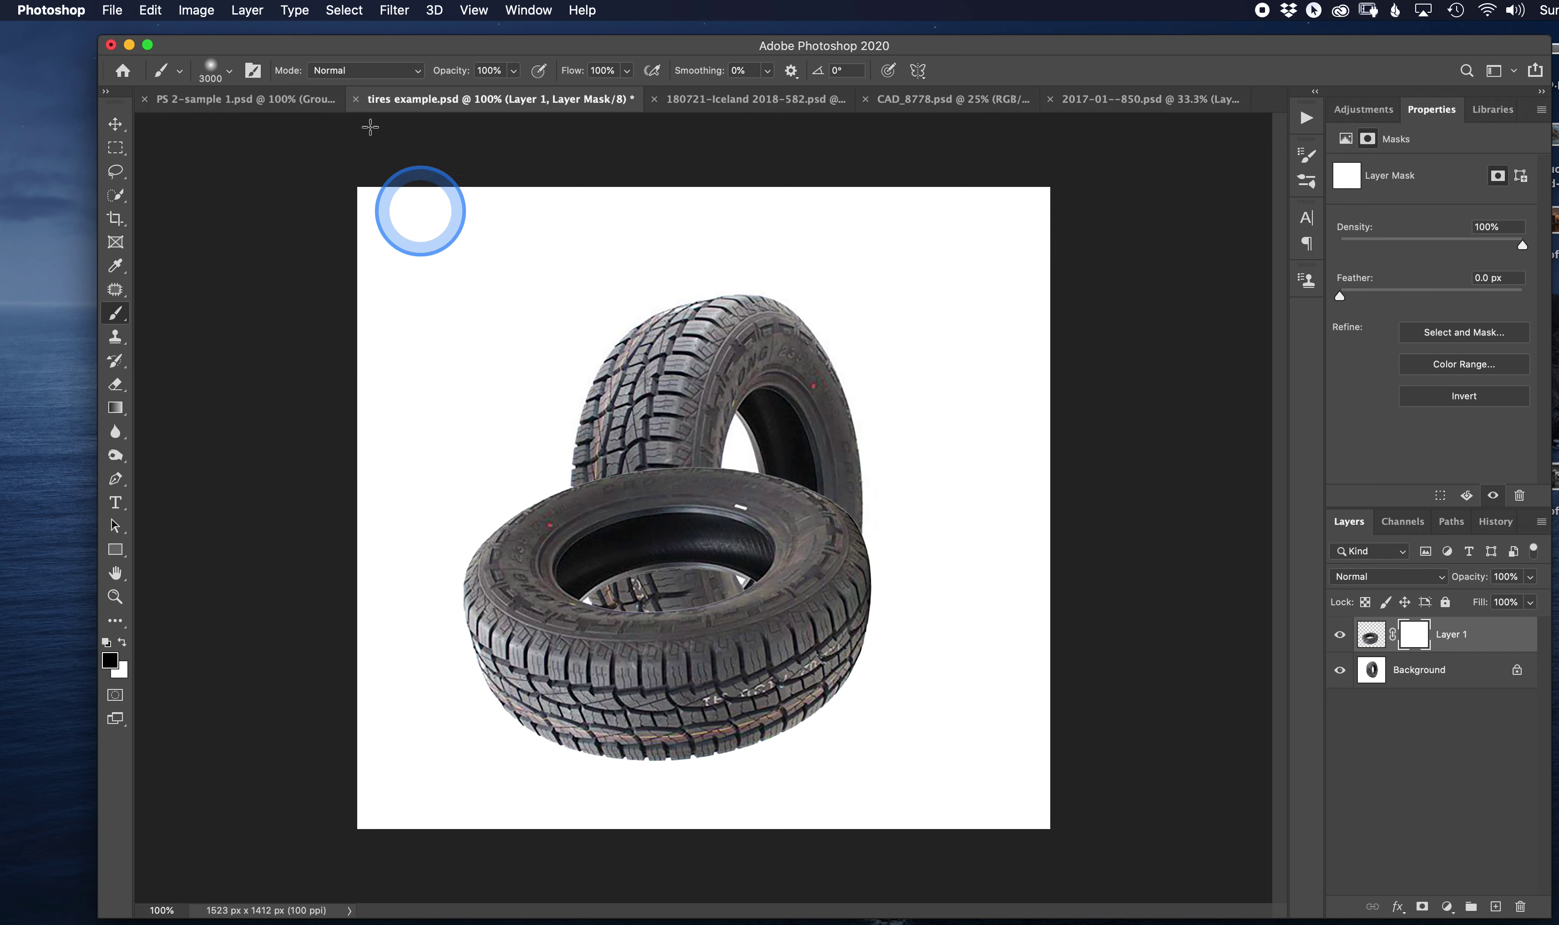
{"action": "left_click", "coordinate": [211, 68]}
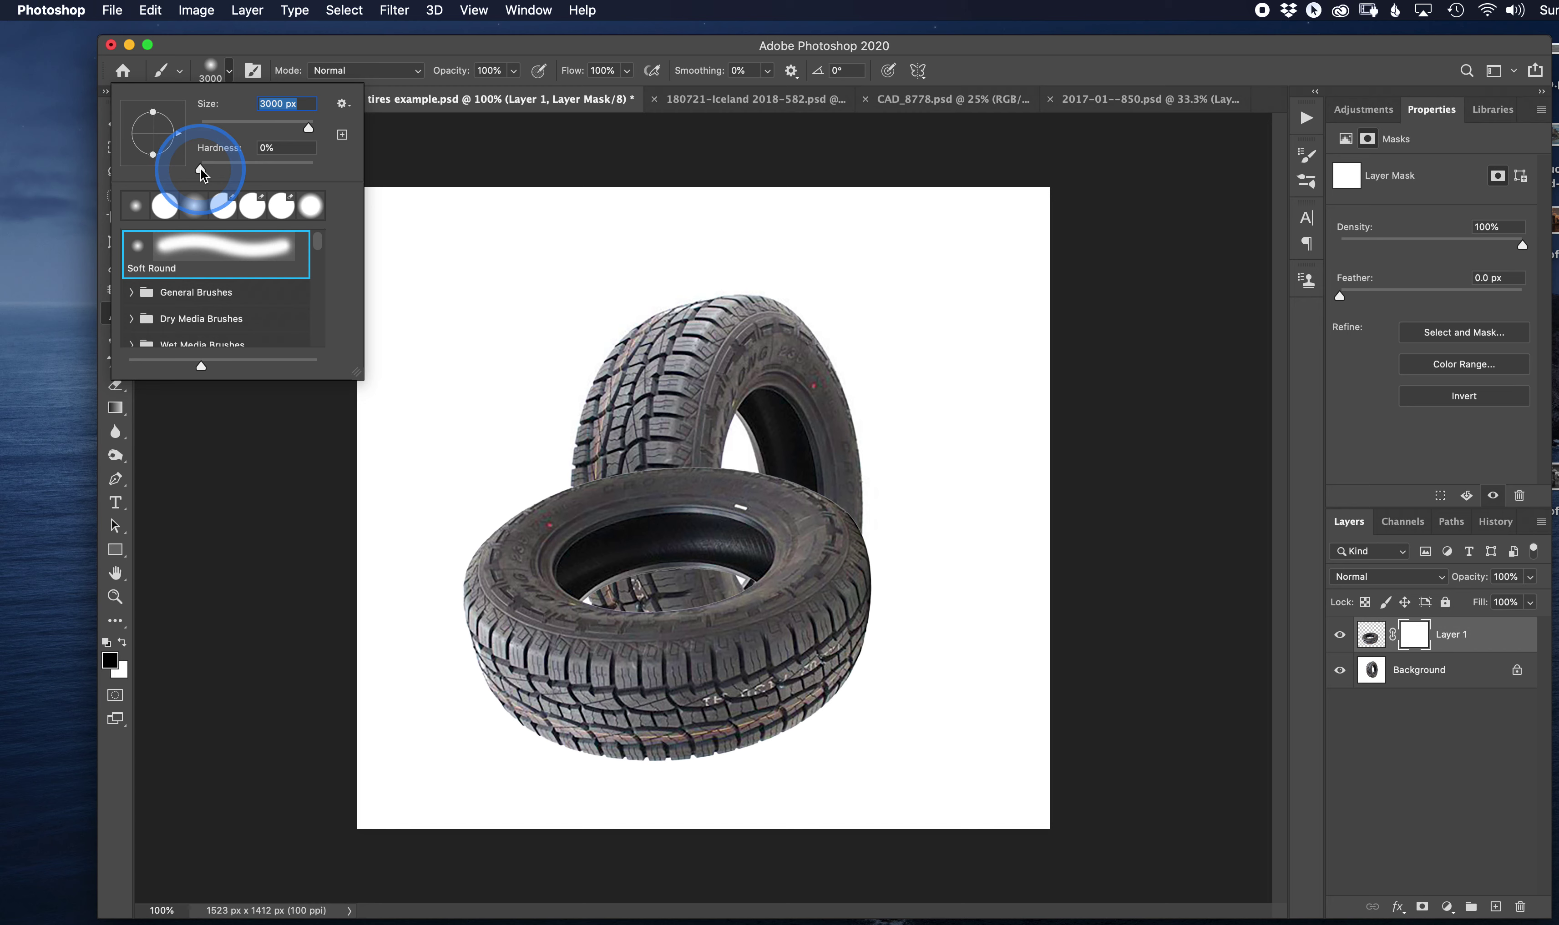
{"action": "left_click", "coordinate": [245, 127]}
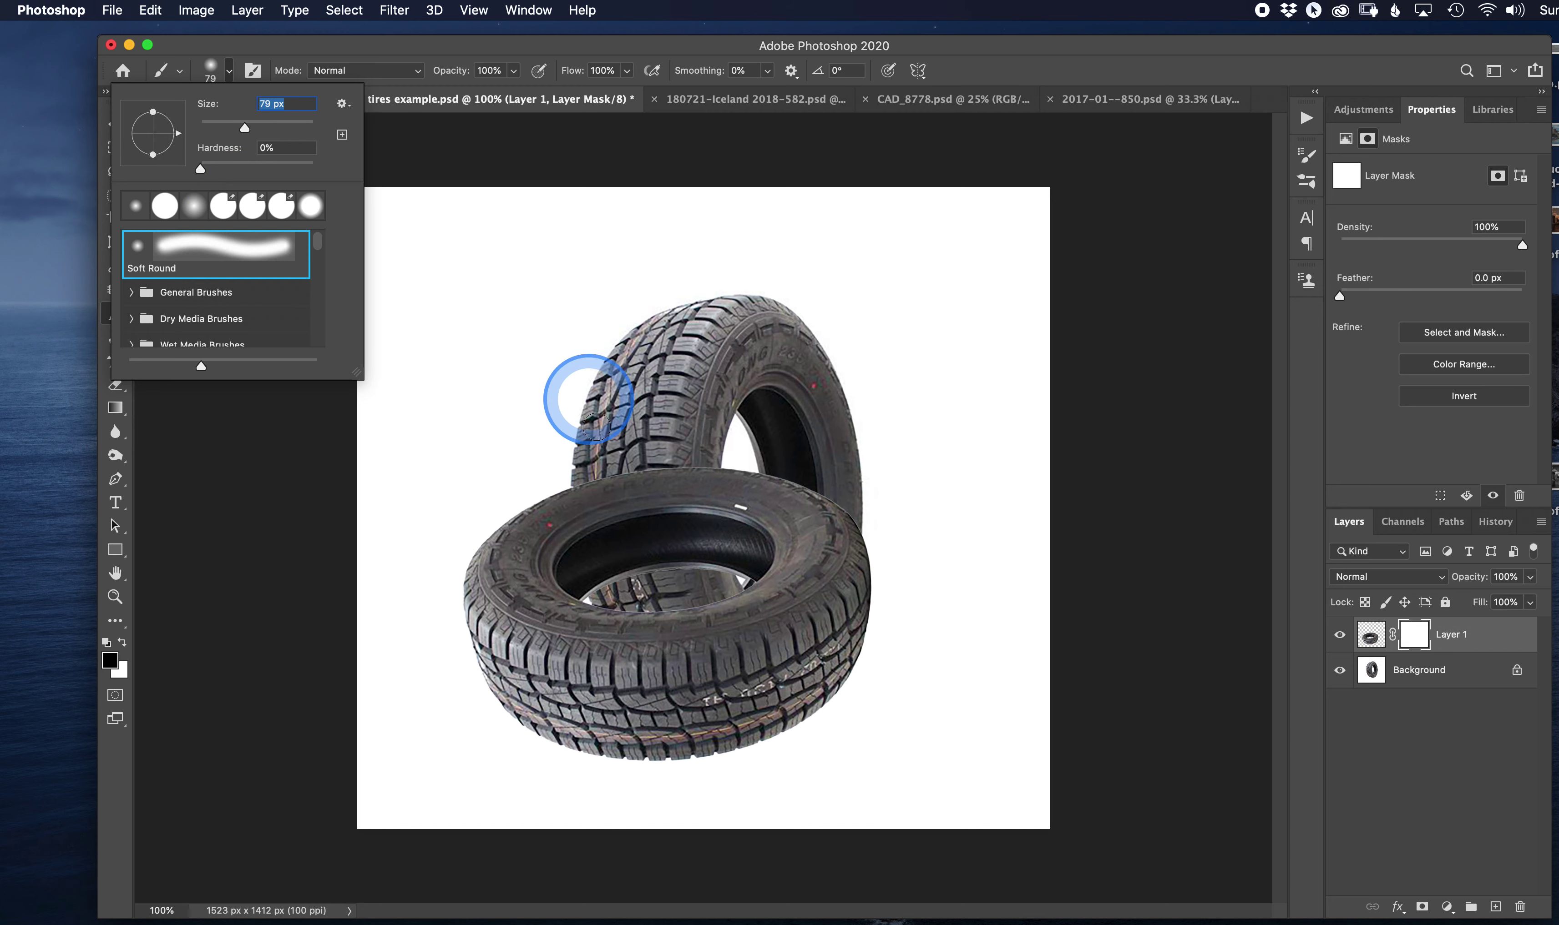
{"action": "key", "text": "BackSpace"}
{"action": "type", "text": "]"}
{"action": "key", "text": "Return"}
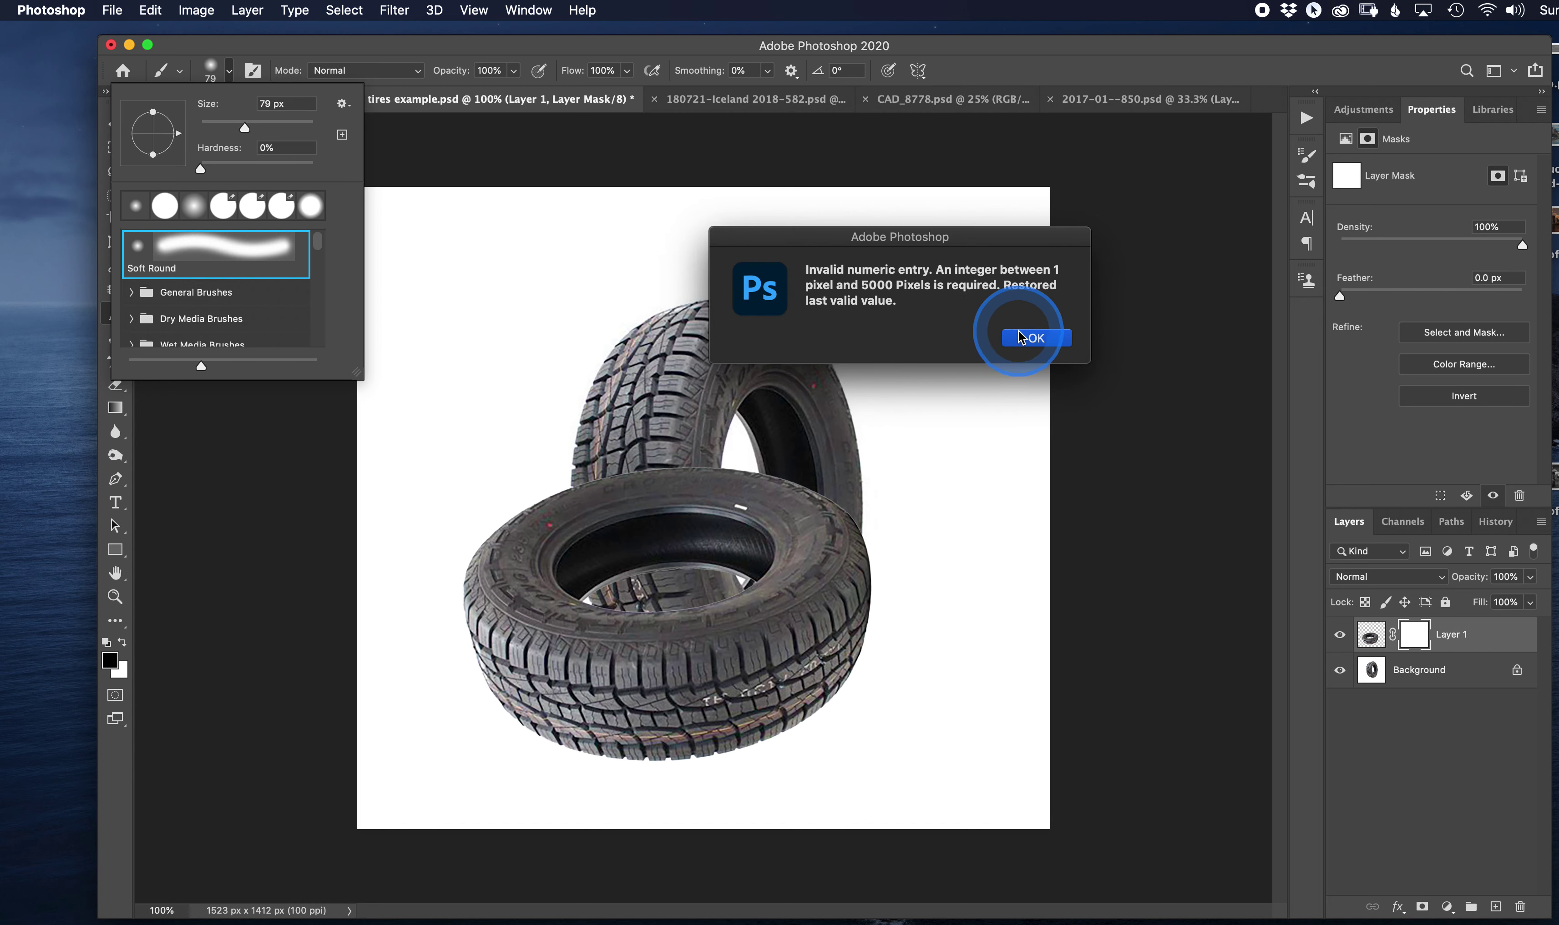
{"action": "left_click", "coordinate": [1022, 338]}
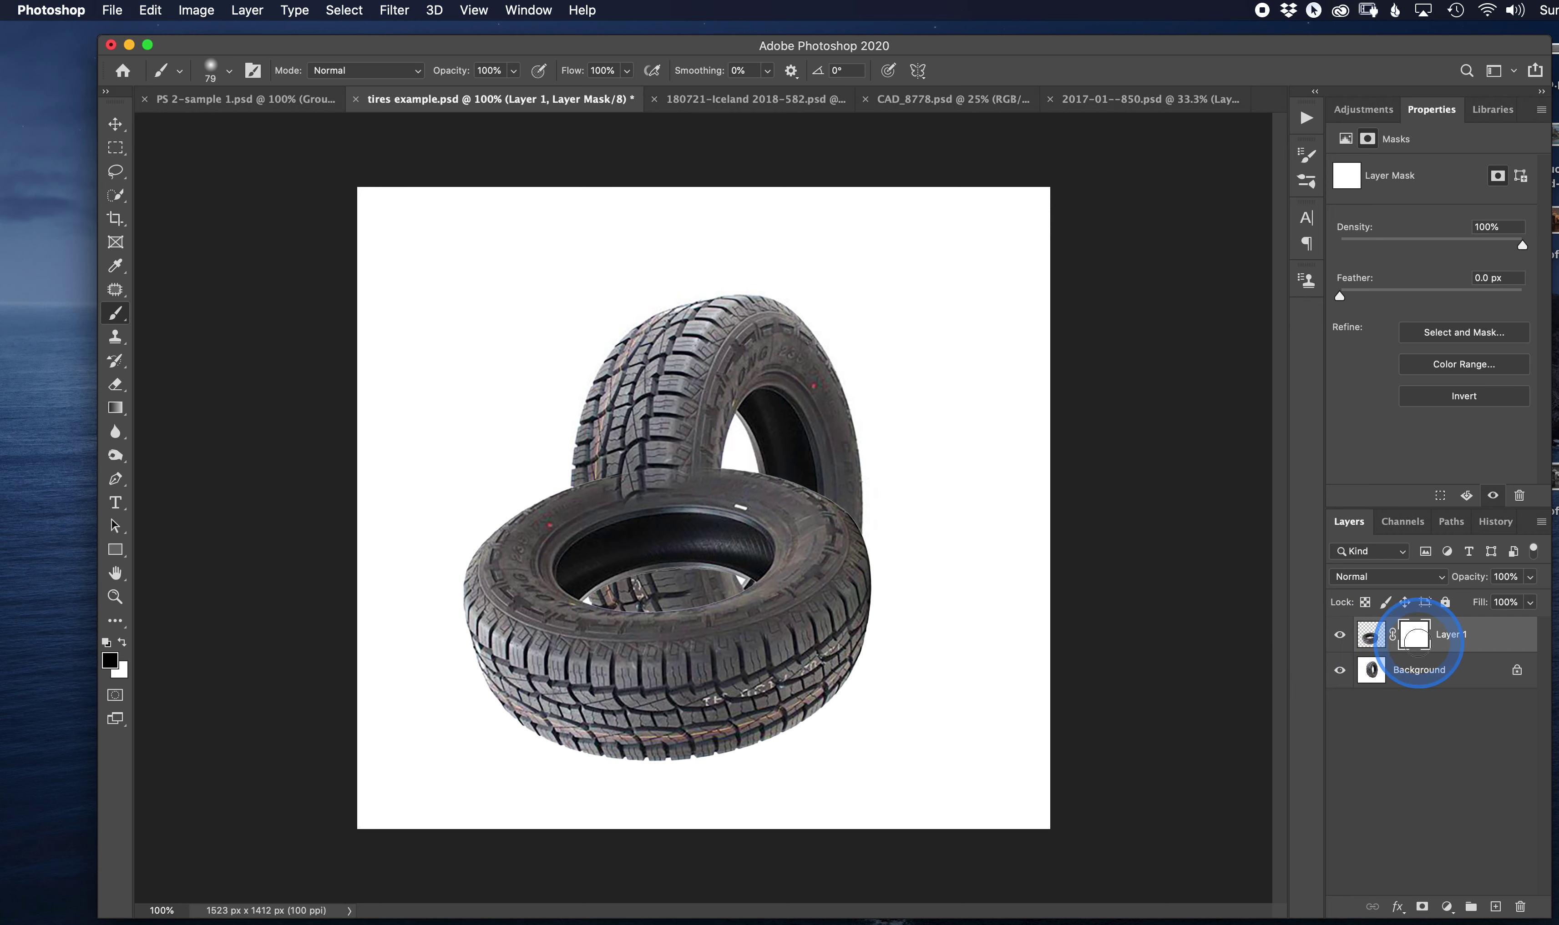
Try painting black freehand on Layer 1's mask where the upright tire's tread should pass in front of the flat tire's rim, using a 125 px brush
{"action": "left_click_drag", "start_coordinate": [609, 351], "coordinate": [607, 387]}
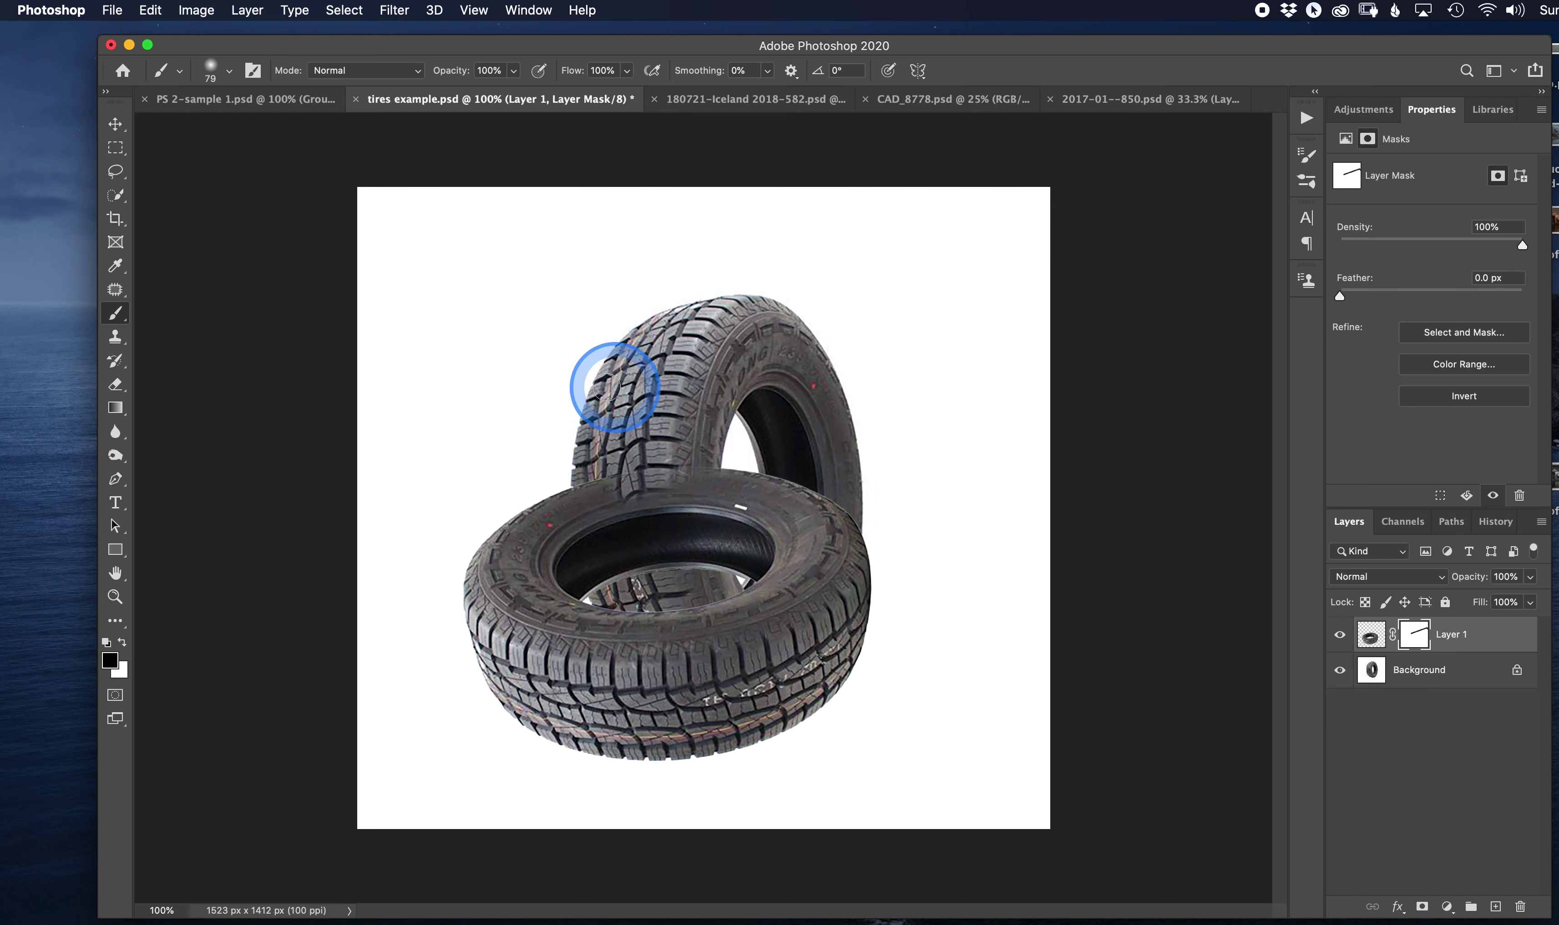
{"action": "mouse_move", "coordinate": [632, 516]}
{"action": "left_mouse_down"}
{"action": "mouse_move", "coordinate": [644, 489]}
{"action": "mouse_move", "coordinate": [629, 536]}
{"action": "left_mouse_up"}
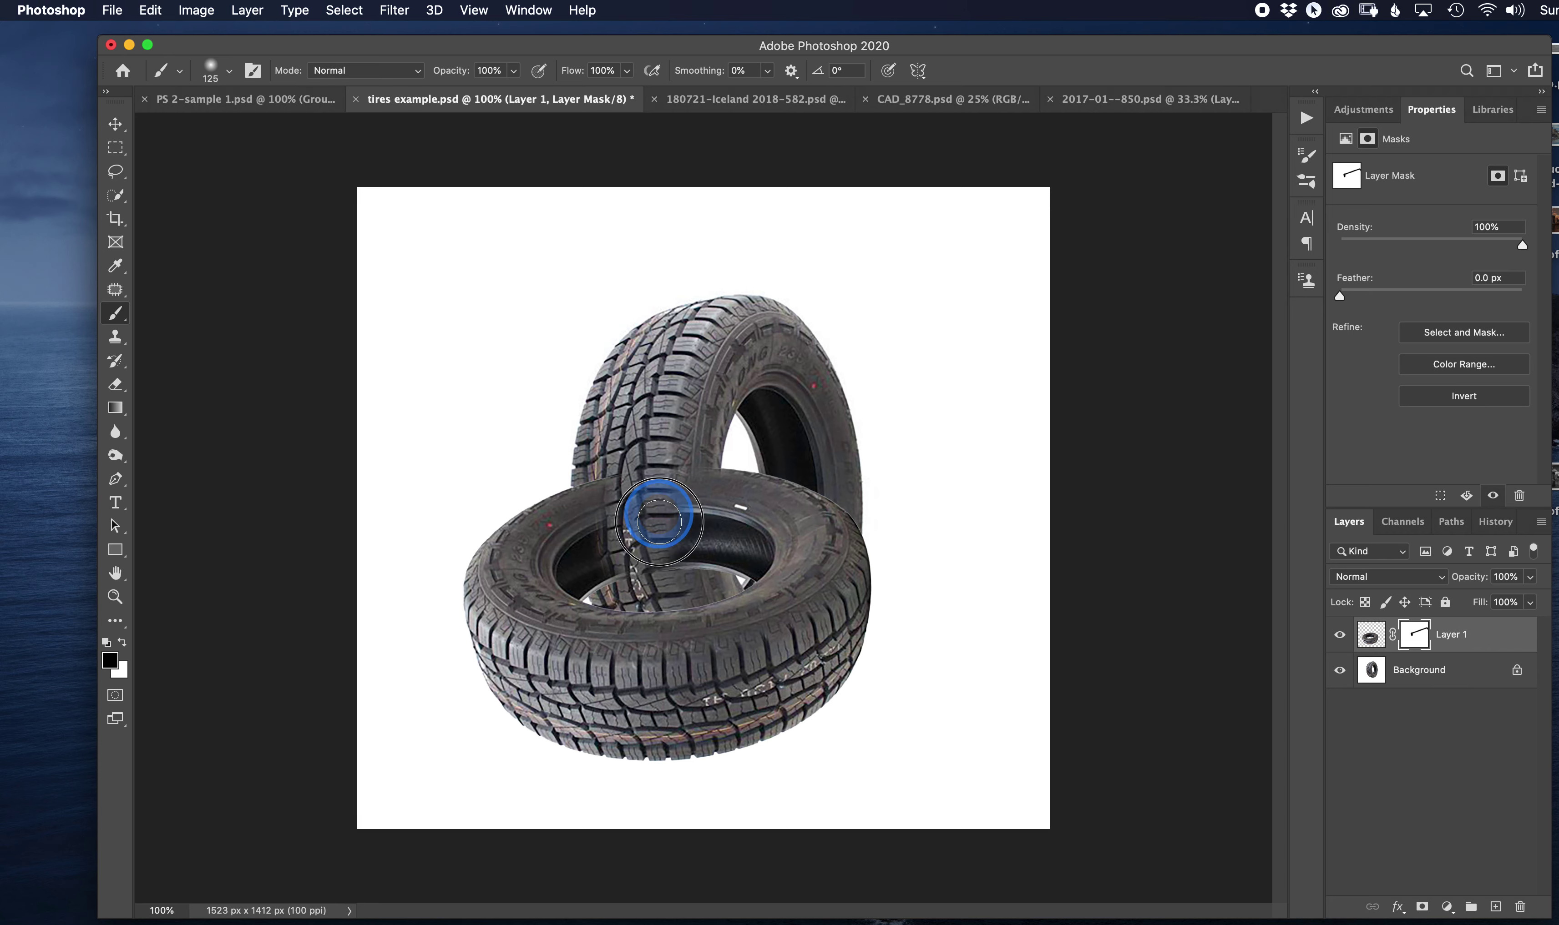
{"action": "left_click_drag", "start_coordinate": [660, 506], "coordinate": [673, 500]}
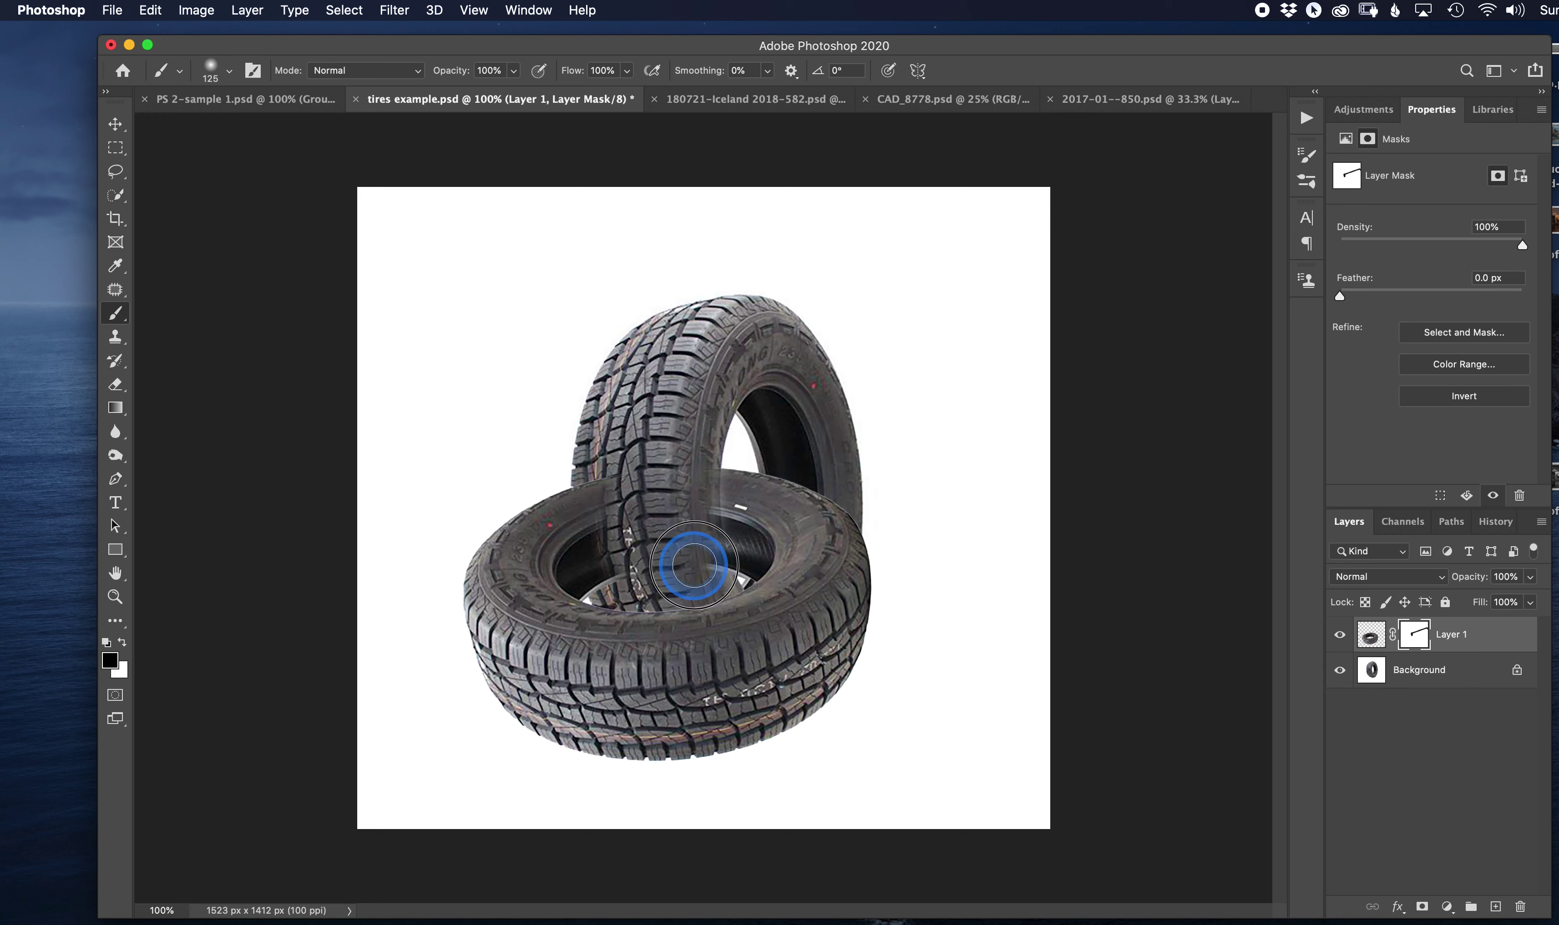
{"action": "mouse_move", "coordinate": [693, 565]}
{"action": "left_mouse_down"}
{"action": "mouse_move", "coordinate": [682, 455]}
{"action": "mouse_move", "coordinate": [627, 555]}
{"action": "left_mouse_up"}
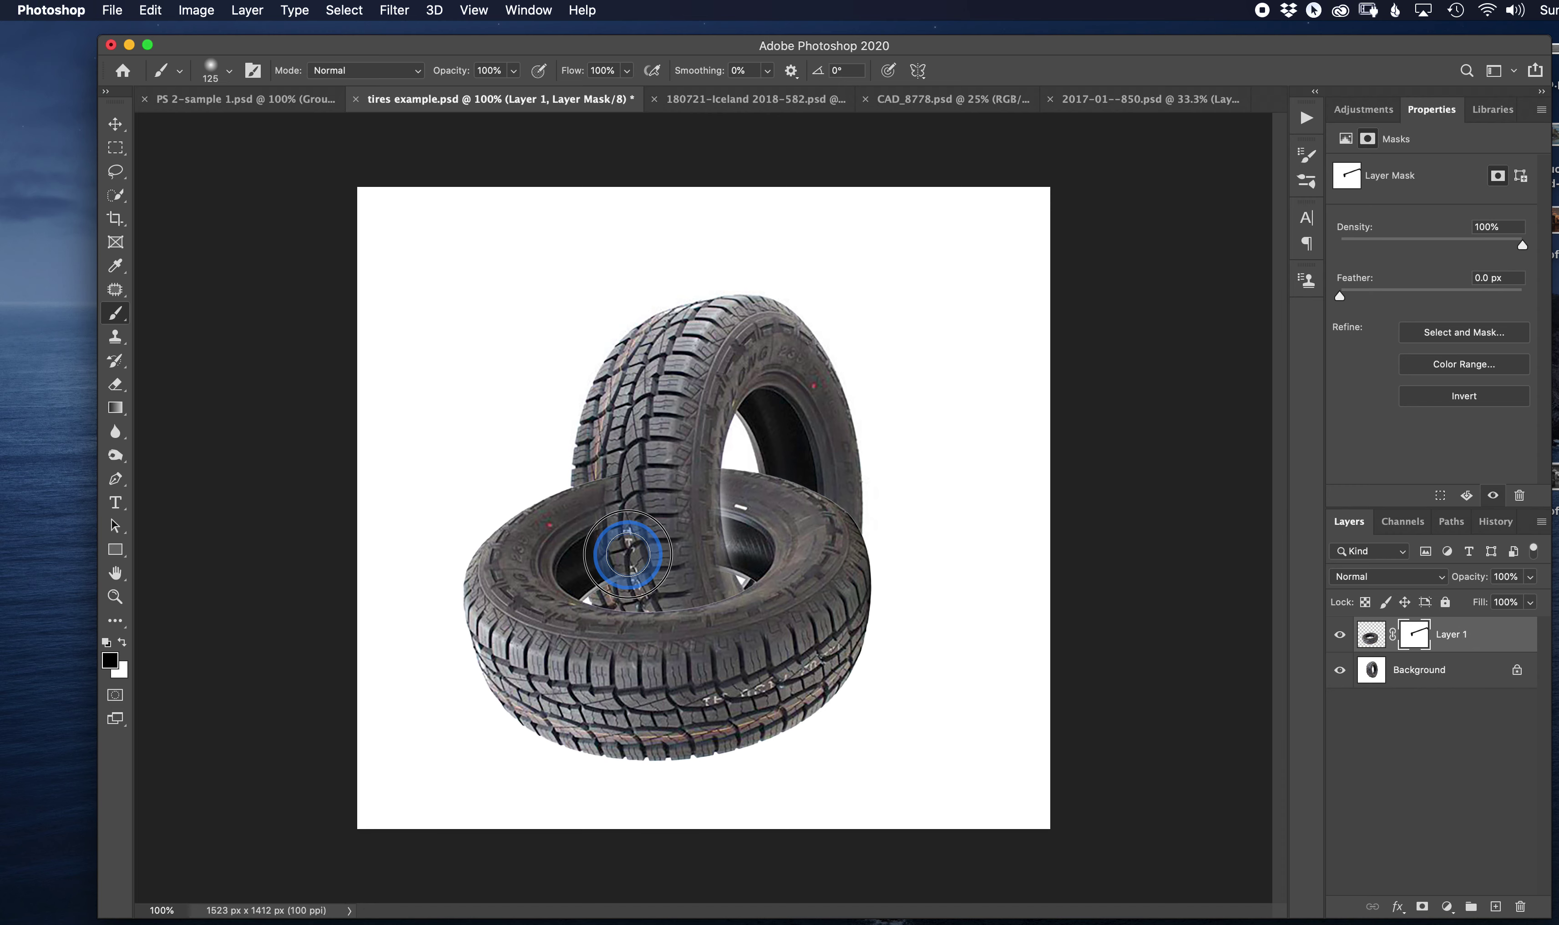
{"action": "mouse_move", "coordinate": [615, 478]}
{"action": "left_mouse_down"}
{"action": "mouse_move", "coordinate": [613, 539]}
{"action": "mouse_move", "coordinate": [597, 492]}
{"action": "mouse_move", "coordinate": [614, 576]}
{"action": "mouse_move", "coordinate": [632, 509]}
{"action": "mouse_move", "coordinate": [629, 554]}
{"action": "mouse_move", "coordinate": [625, 568]}
{"action": "mouse_move", "coordinate": [622, 490]}
{"action": "left_mouse_up"}
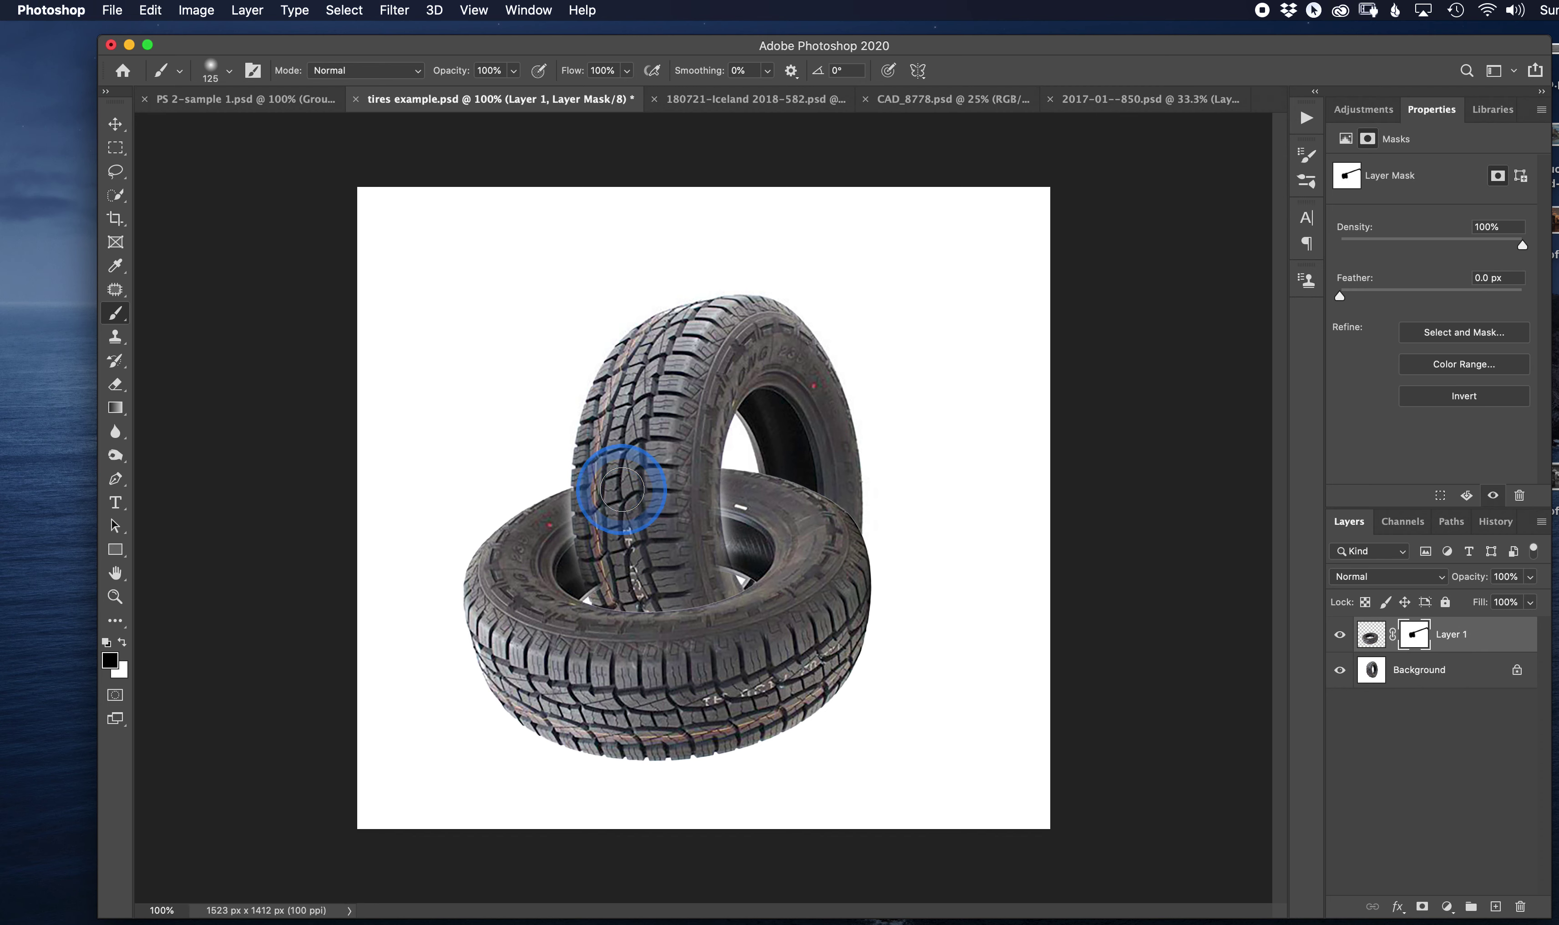
{"action": "key", "text": "bracketleft"}
{"action": "key", "text": "bracketleft"}
{"action": "key", "text": "bracketleft"}
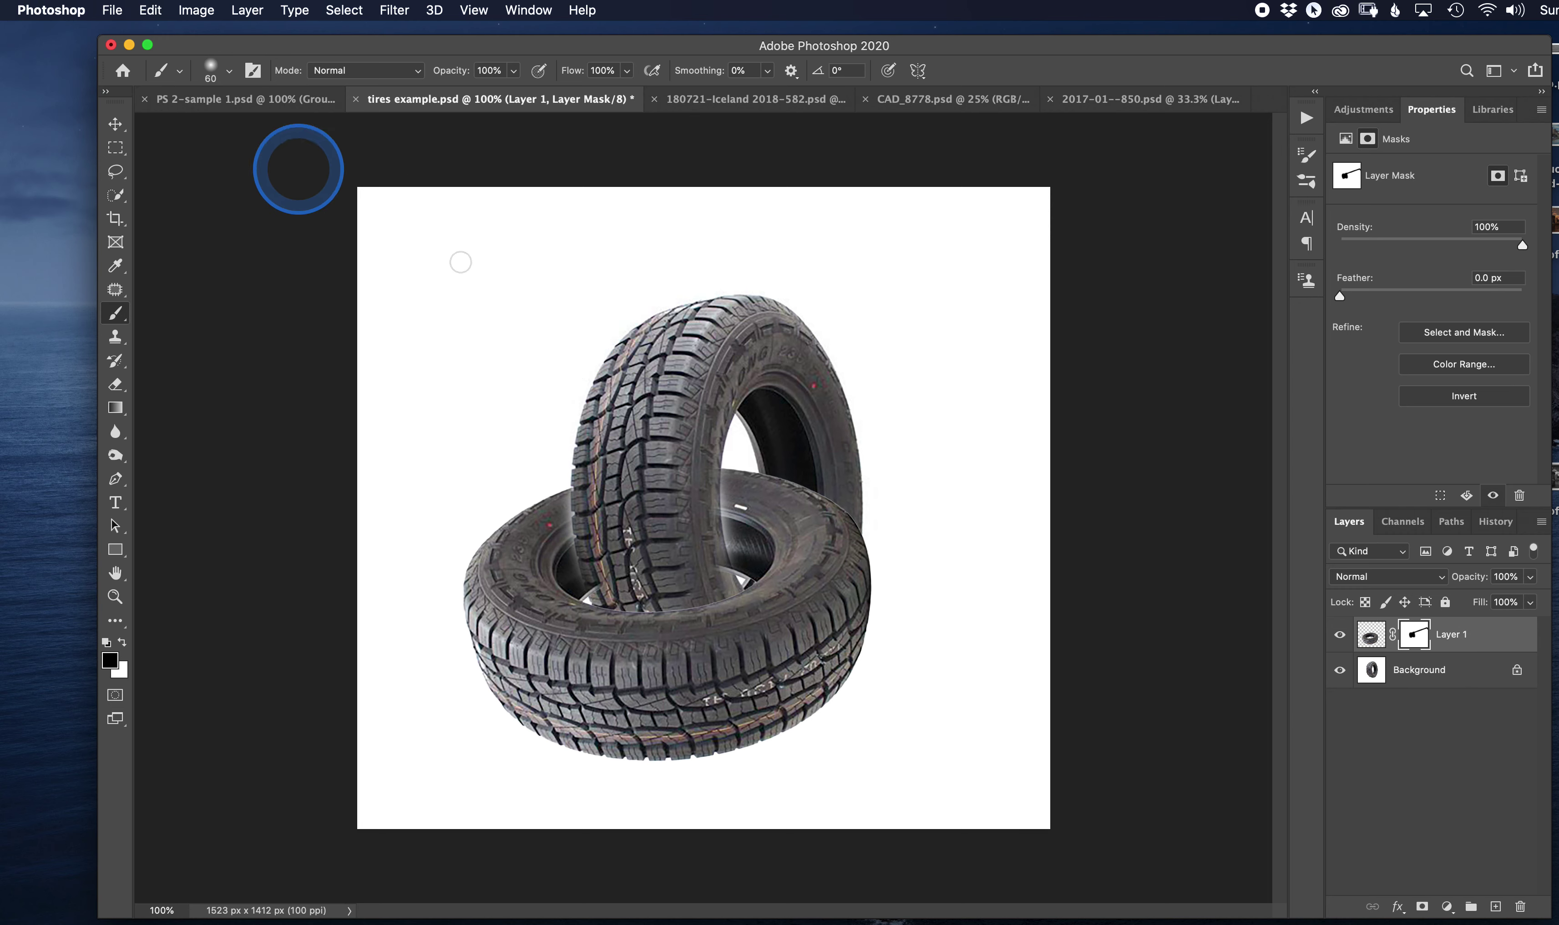
{"action": "key", "text": "bracketleft"}
Delete Layer 1's painted mask without applying it and add a fresh white layer mask
{"action": "mouse_move", "coordinate": [603, 523]}
{"action": "left_mouse_down"}
{"action": "mouse_move", "coordinate": [666, 541]}
{"action": "mouse_move", "coordinate": [642, 559]}
{"action": "mouse_move", "coordinate": [679, 546]}
{"action": "mouse_move", "coordinate": [613, 576]}
{"action": "mouse_move", "coordinate": [778, 509]}
{"action": "mouse_move", "coordinate": [778, 494]}
{"action": "mouse_move", "coordinate": [1300, 608]}
{"action": "mouse_move", "coordinate": [1394, 656]}
{"action": "mouse_move", "coordinate": [1412, 640]}
{"action": "mouse_move", "coordinate": [1519, 911]}
{"action": "left_mouse_up"}
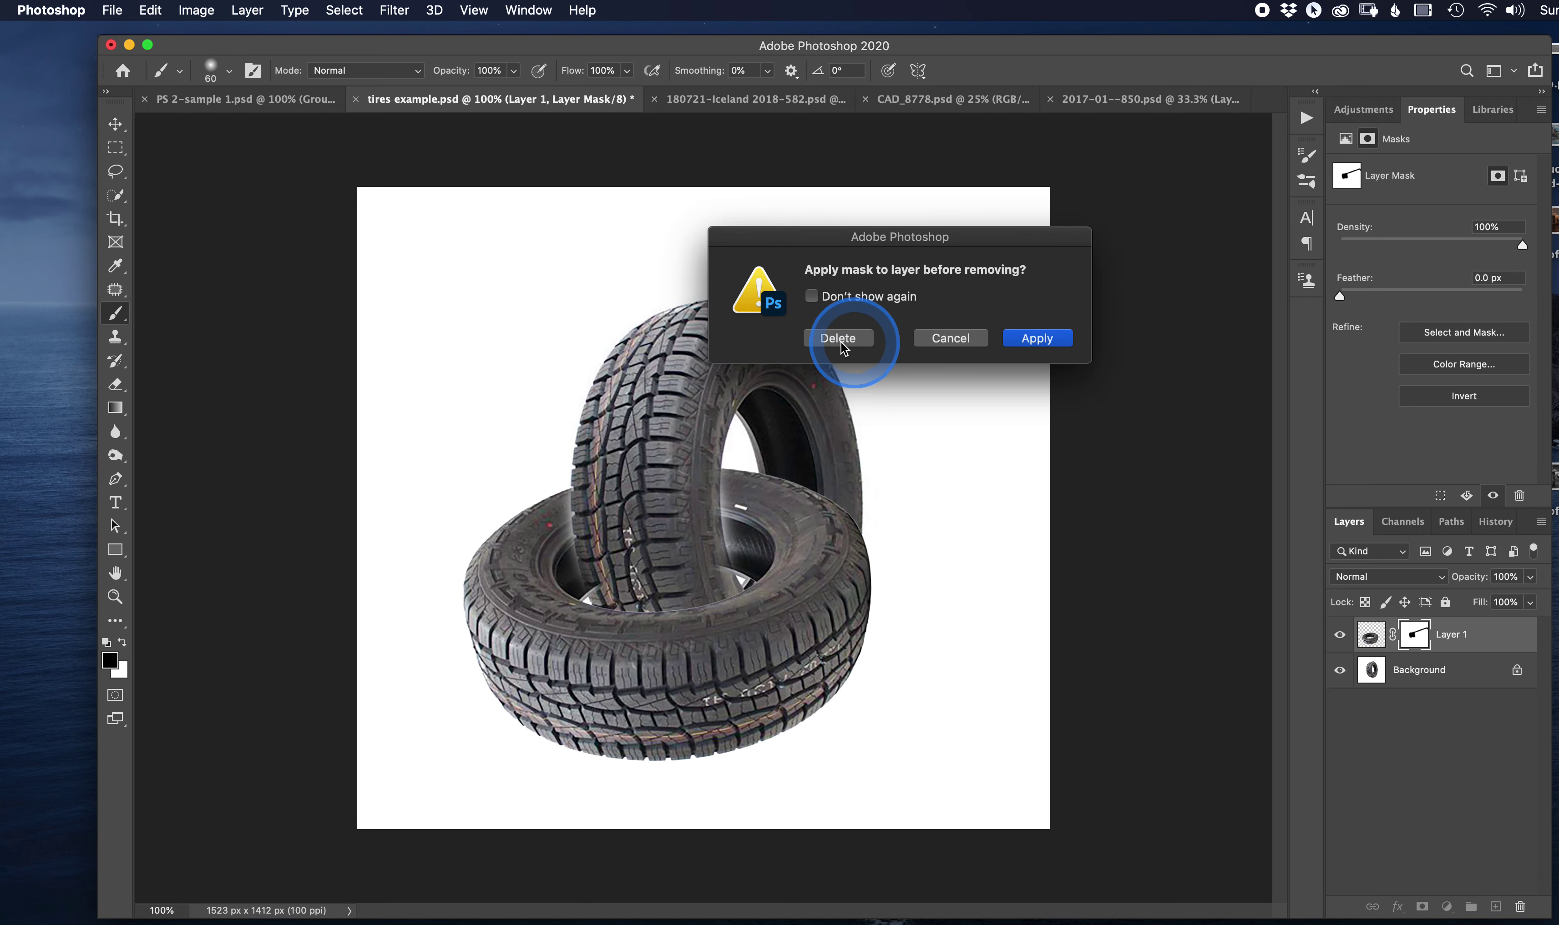
{"action": "left_click", "coordinate": [857, 345]}
{"action": "left_click", "coordinate": [1445, 637]}
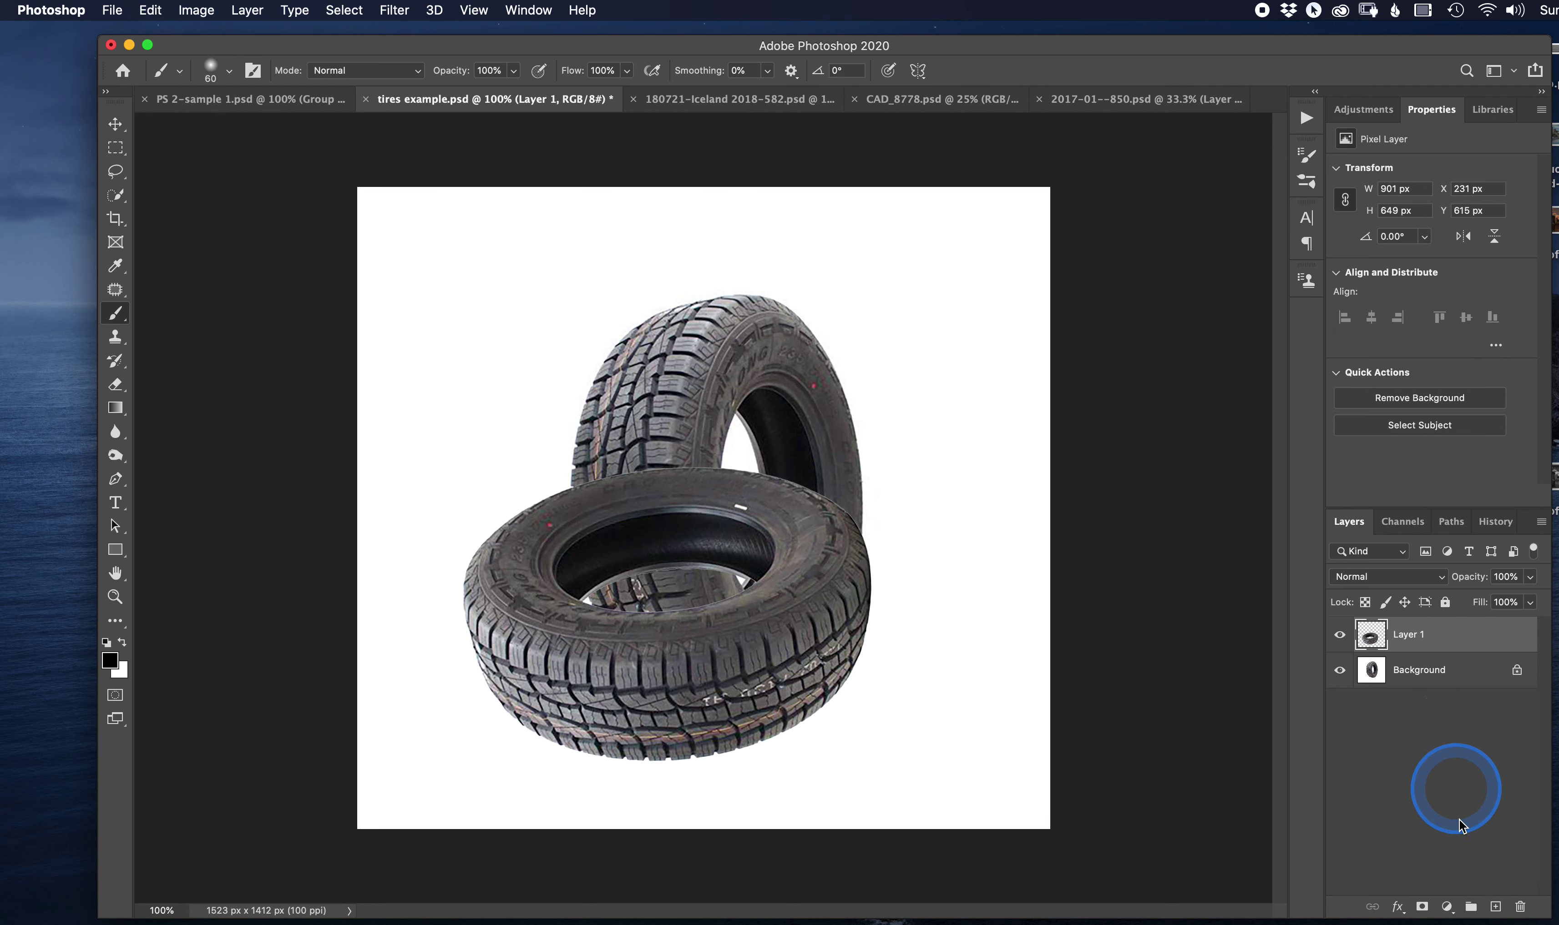
{"action": "left_click", "coordinate": [1421, 906]}
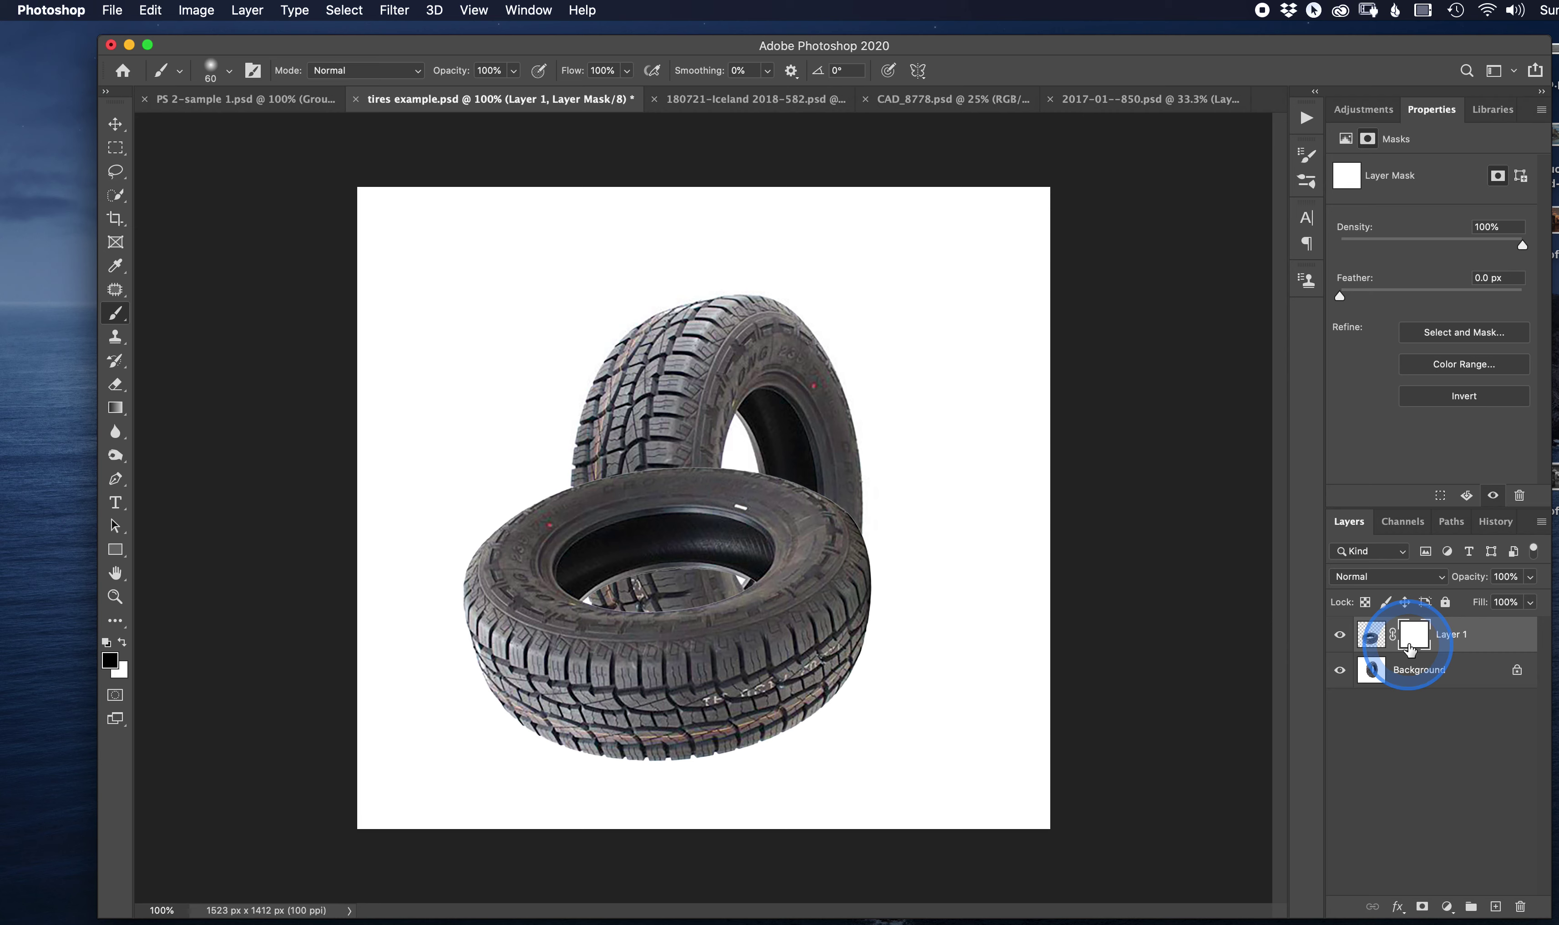
Select the upright tire on the Background layer with the Select Subject command
{"action": "left_click", "coordinate": [1367, 671]}
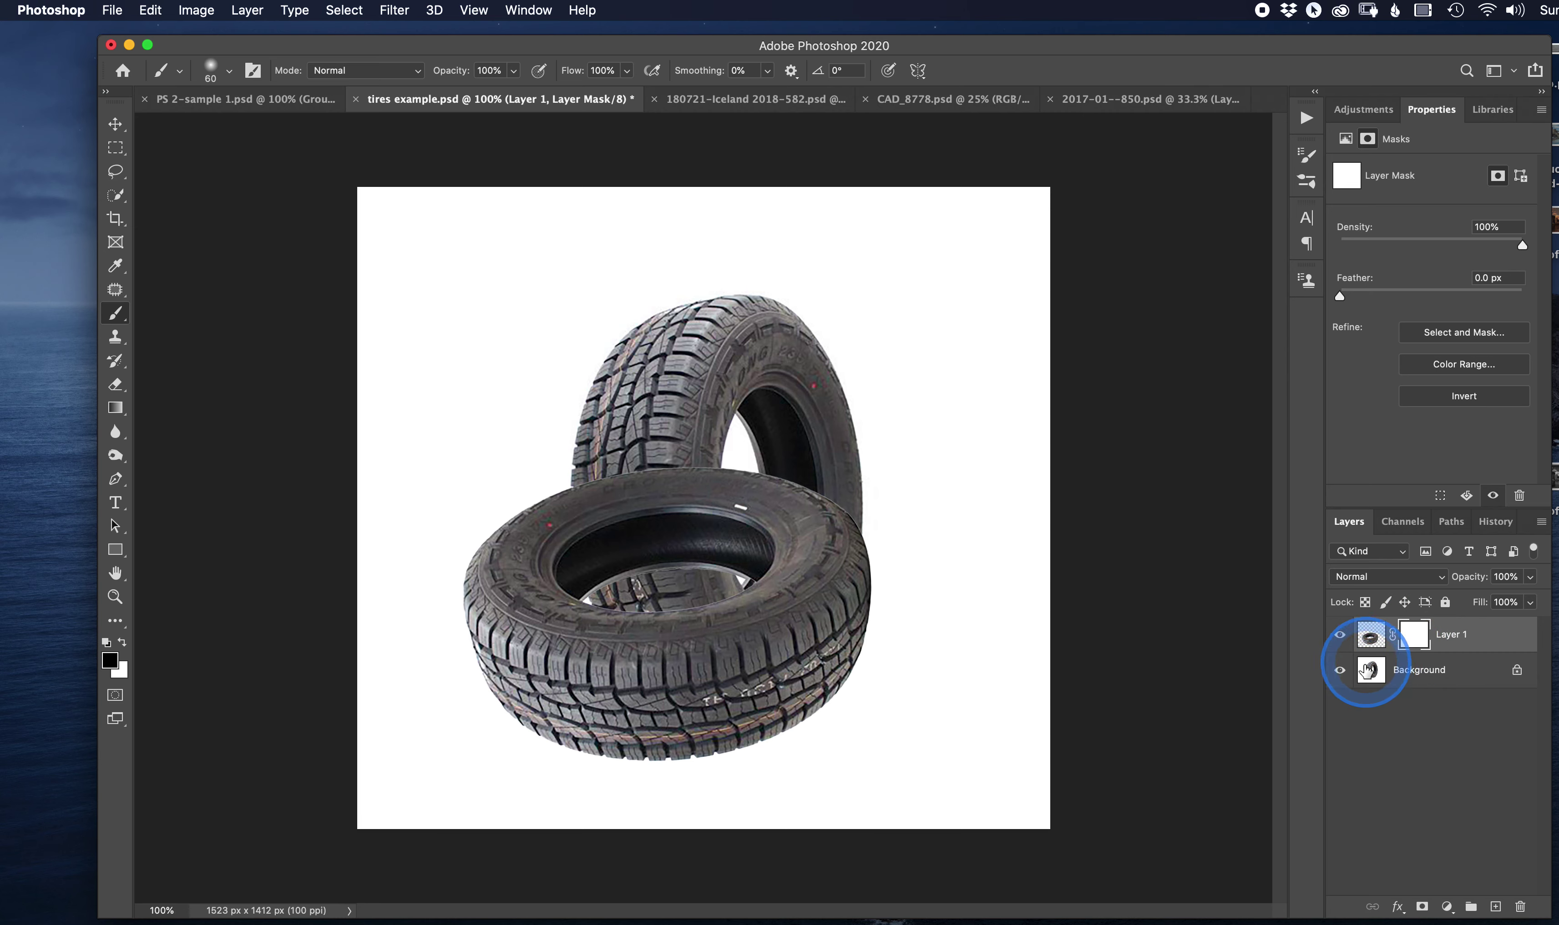
{"action": "left_click", "coordinate": [906, 509]}
{"action": "mouse_move", "coordinate": [611, 373]}
{"action": "left_mouse_down"}
{"action": "mouse_move", "coordinate": [658, 361]}
{"action": "mouse_move", "coordinate": [765, 391]}
{"action": "mouse_move", "coordinate": [733, 342]}
{"action": "mouse_move", "coordinate": [666, 386]}
{"action": "mouse_move", "coordinate": [654, 430]}
{"action": "mouse_move", "coordinate": [641, 396]}
{"action": "mouse_move", "coordinate": [627, 483]}
{"action": "mouse_move", "coordinate": [641, 542]}
{"action": "mouse_move", "coordinate": [626, 486]}
{"action": "mouse_move", "coordinate": [341, 501]}
{"action": "mouse_move", "coordinate": [266, 531]}
{"action": "mouse_move", "coordinate": [441, 462]}
{"action": "mouse_move", "coordinate": [916, 431]}
{"action": "left_mouse_up"}
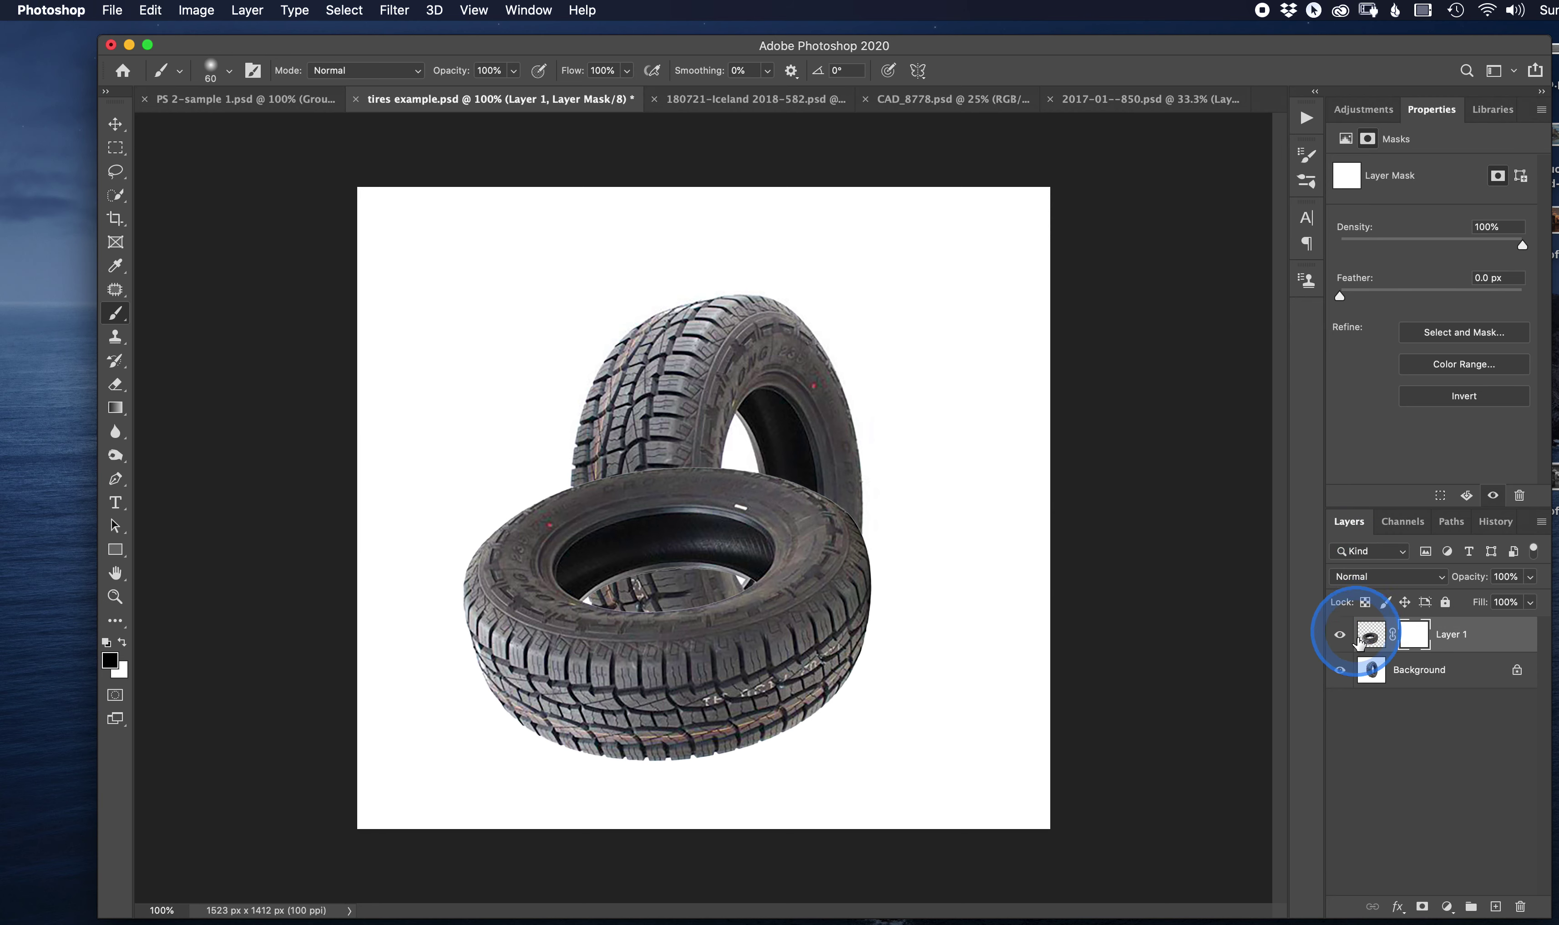
{"action": "left_click", "coordinate": [1373, 673]}
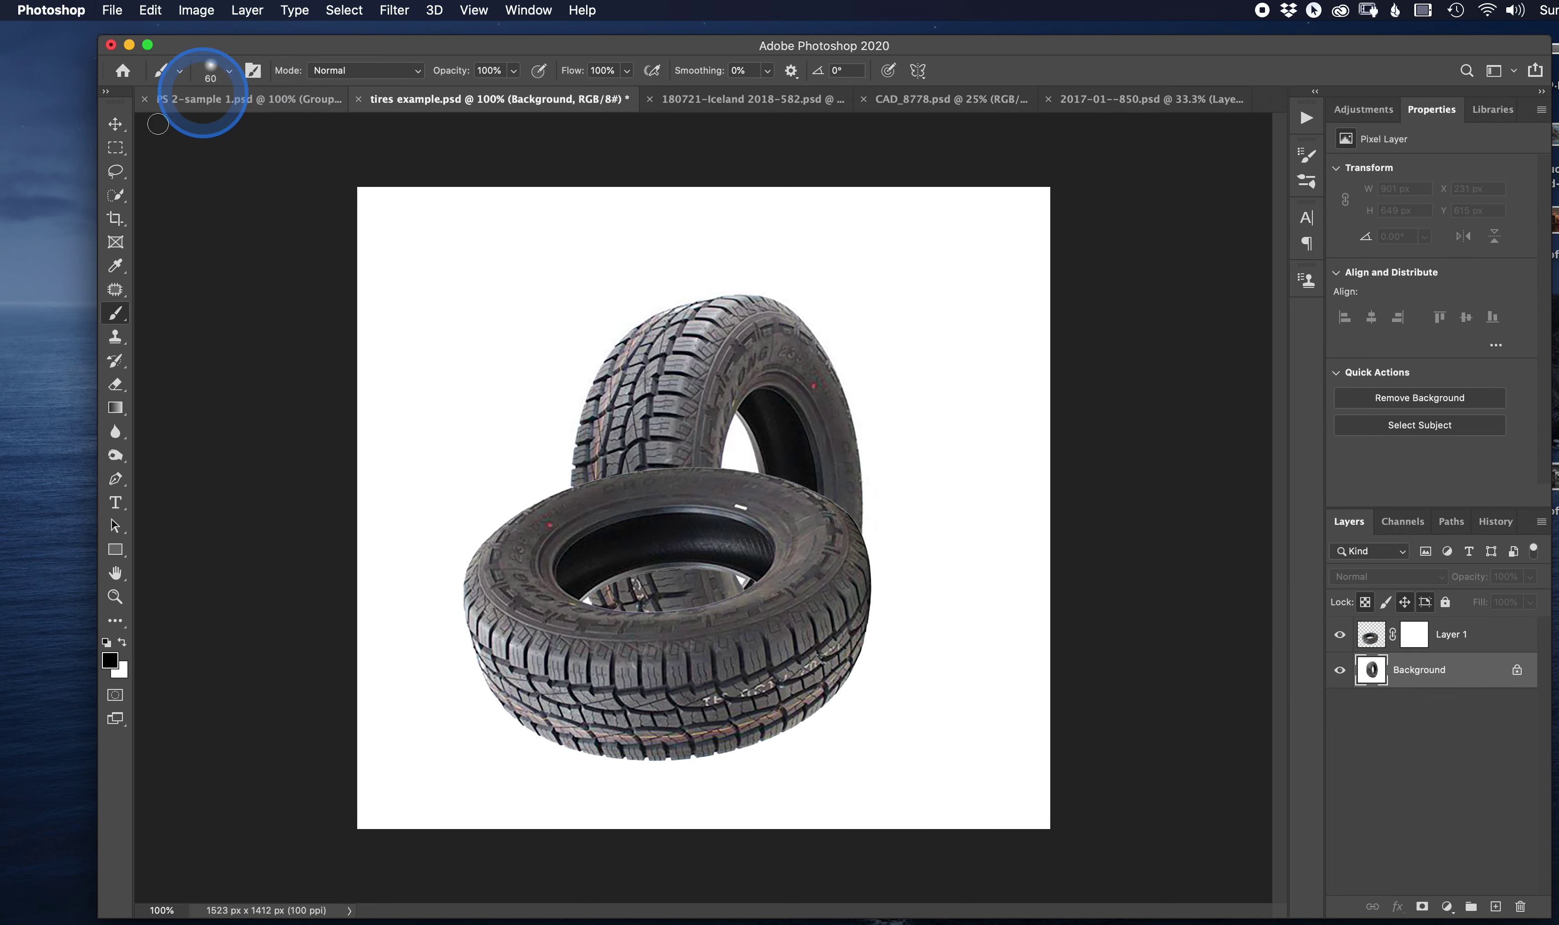
{"action": "left_click", "coordinate": [340, 11]}
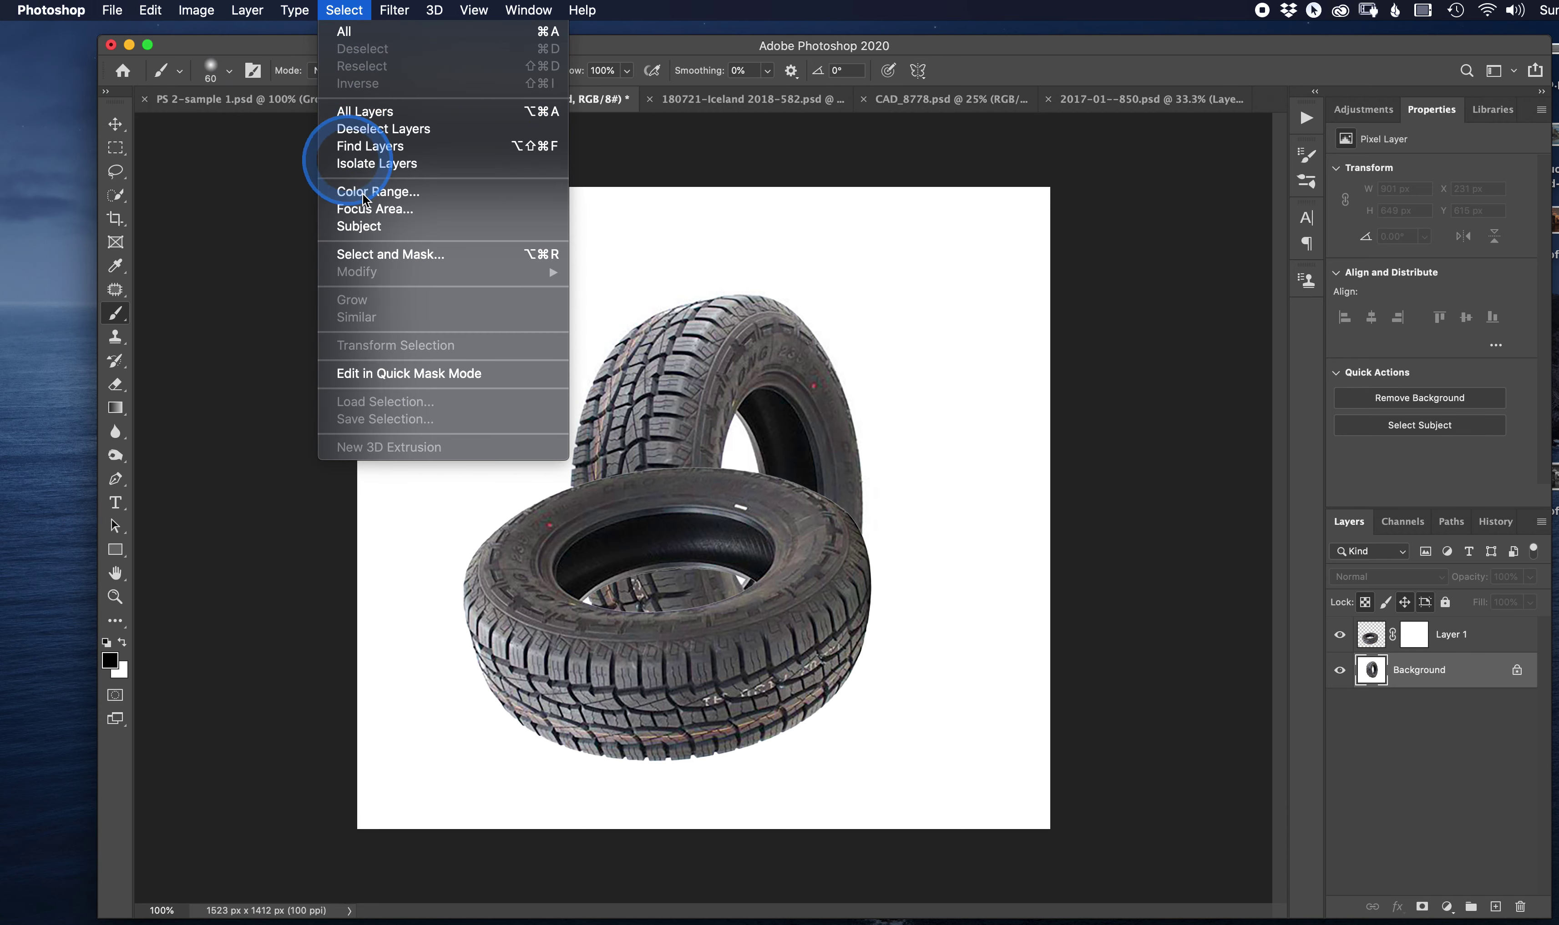
{"action": "left_click", "coordinate": [363, 226]}
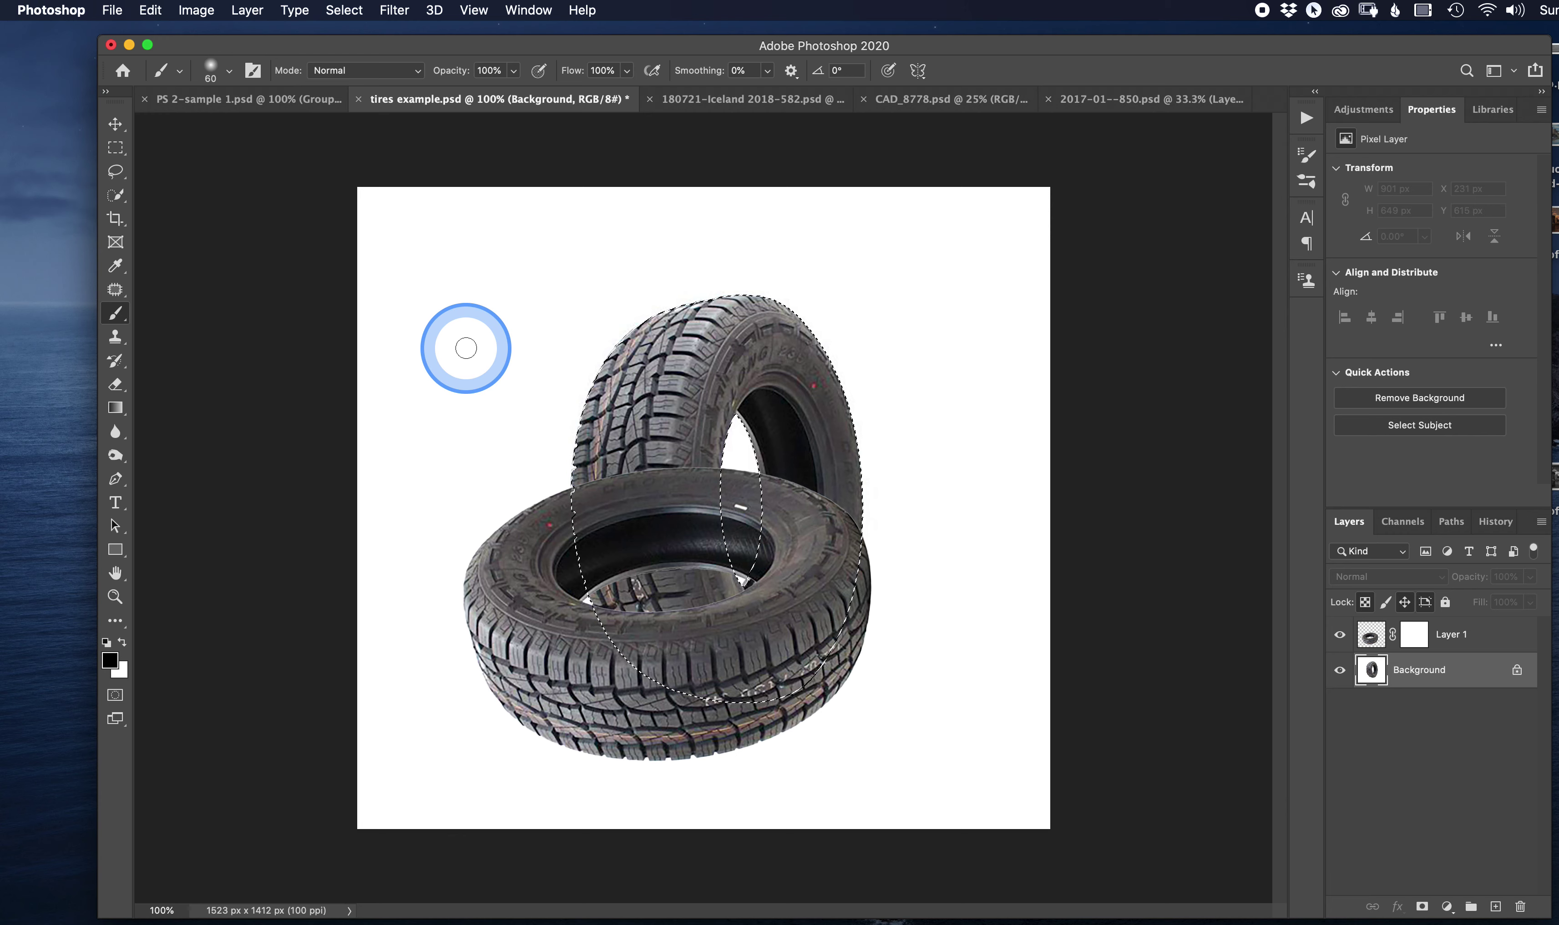
Paint black on Layer 1's mask inside the tire selection to bring the upright tread in front of the flat tire's rear rim, and deselect
{"action": "key", "text": "bracketright"}
{"action": "key", "text": "bracketright"}
{"action": "key", "text": "bracketright"}
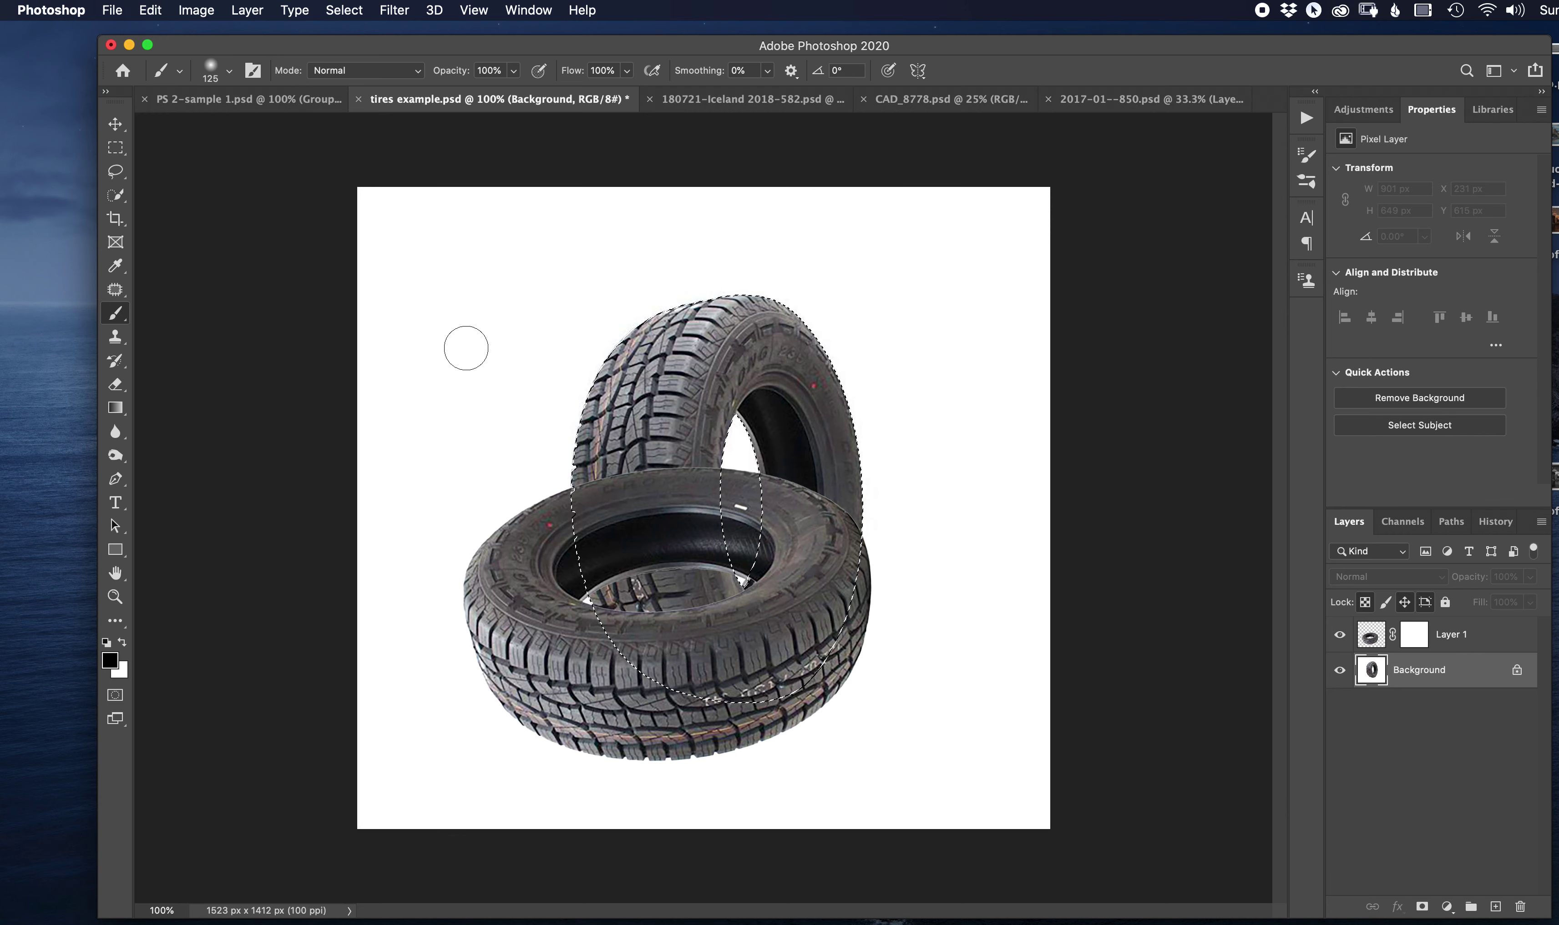
{"action": "left_click", "coordinate": [1417, 646]}
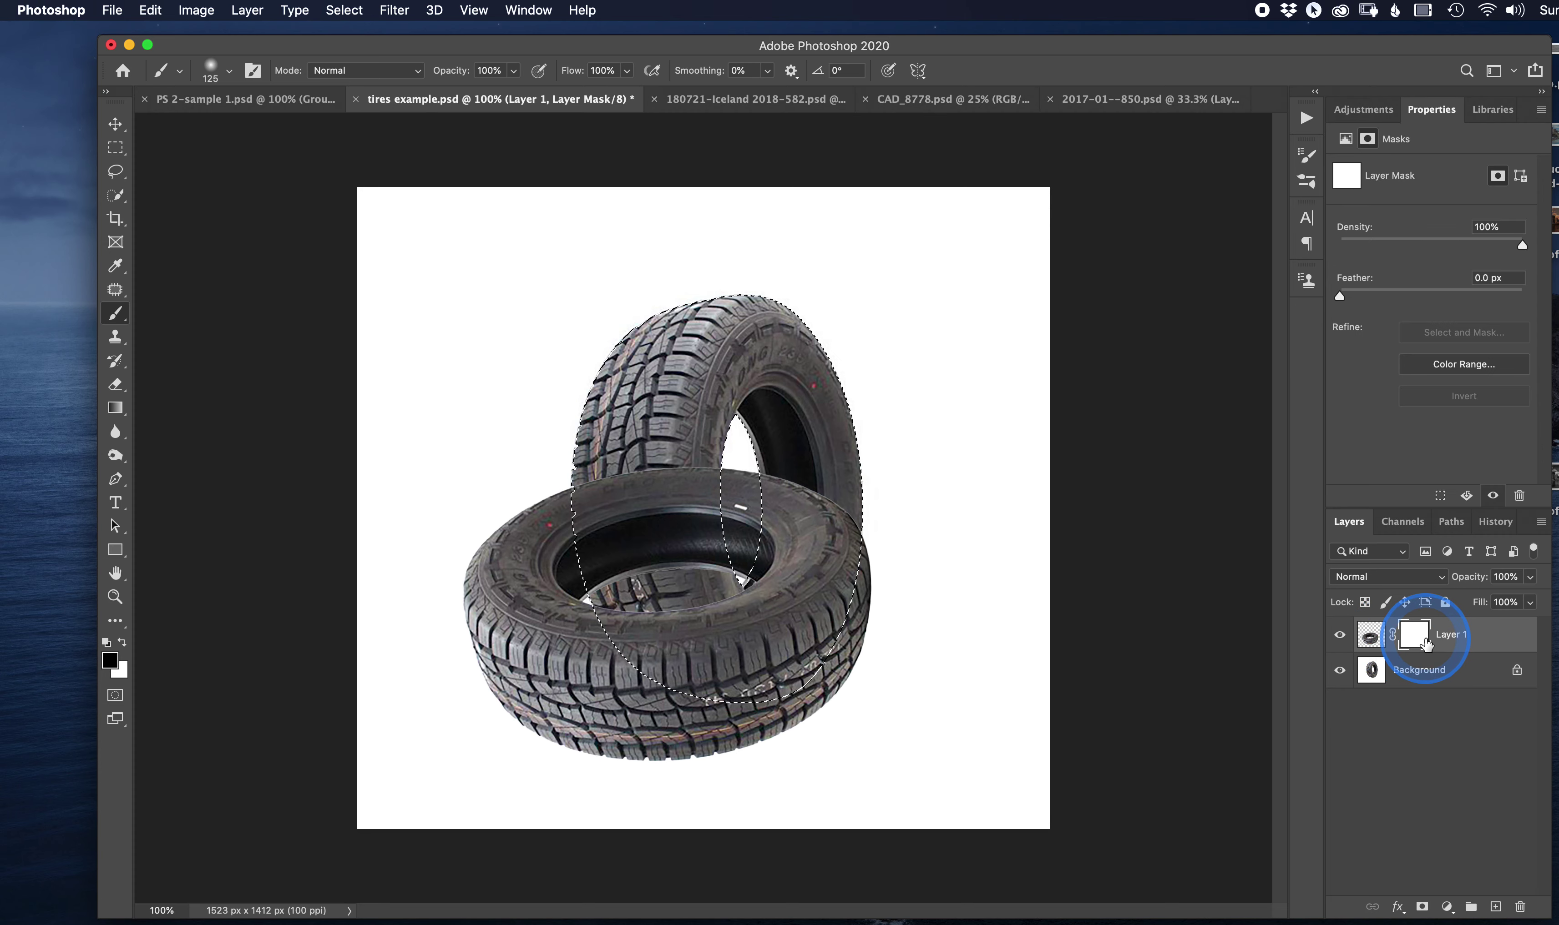
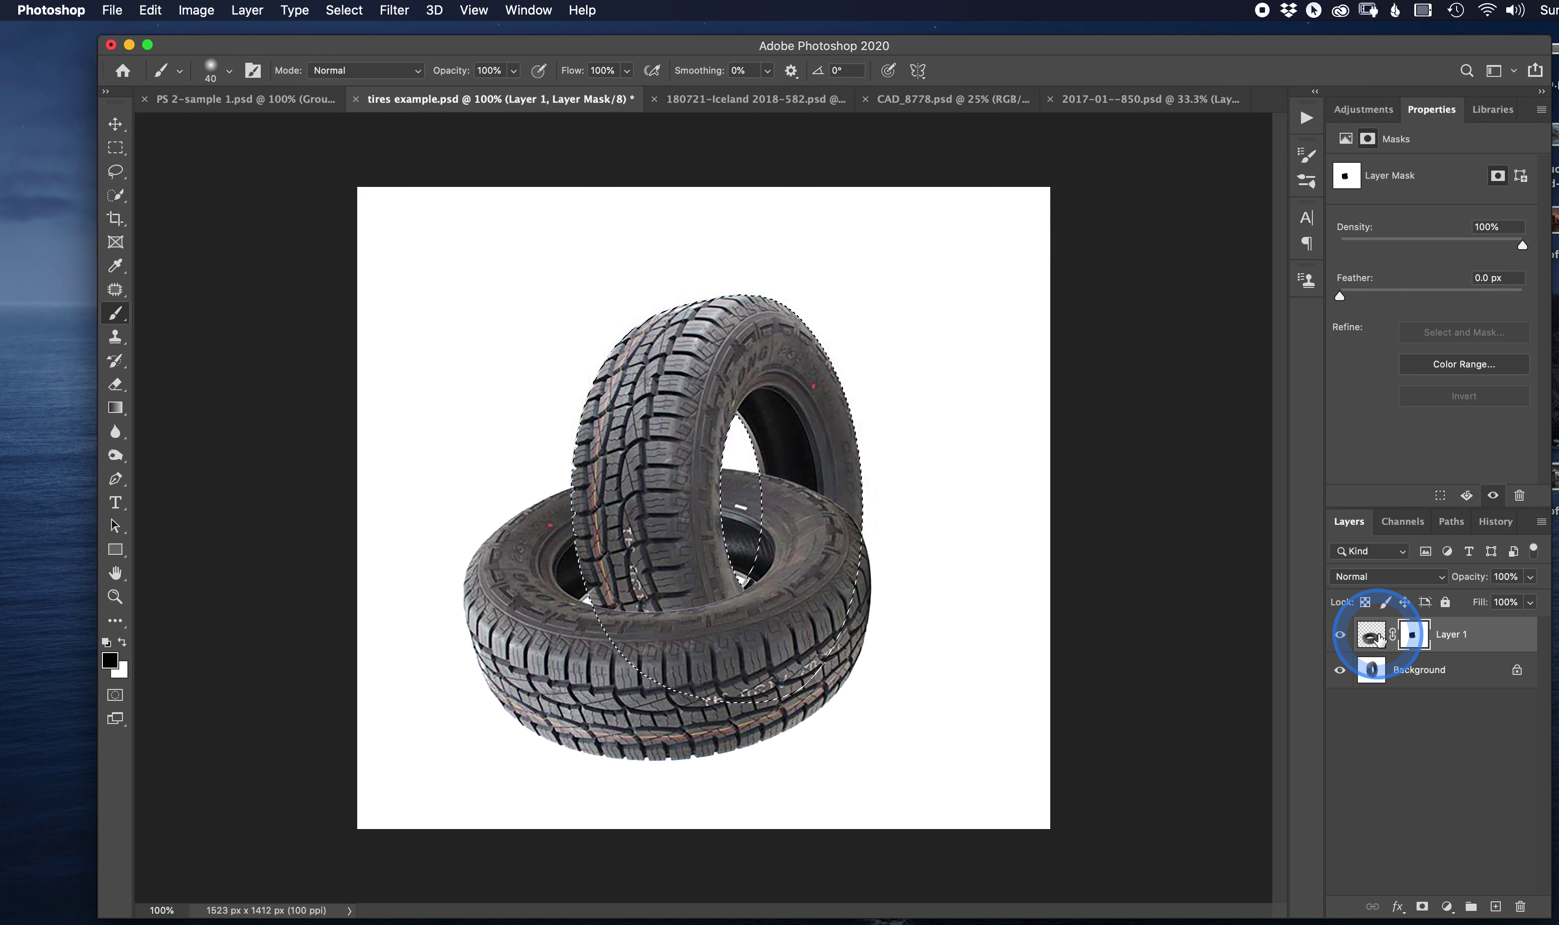
{"action": "key", "text": "super+d"}
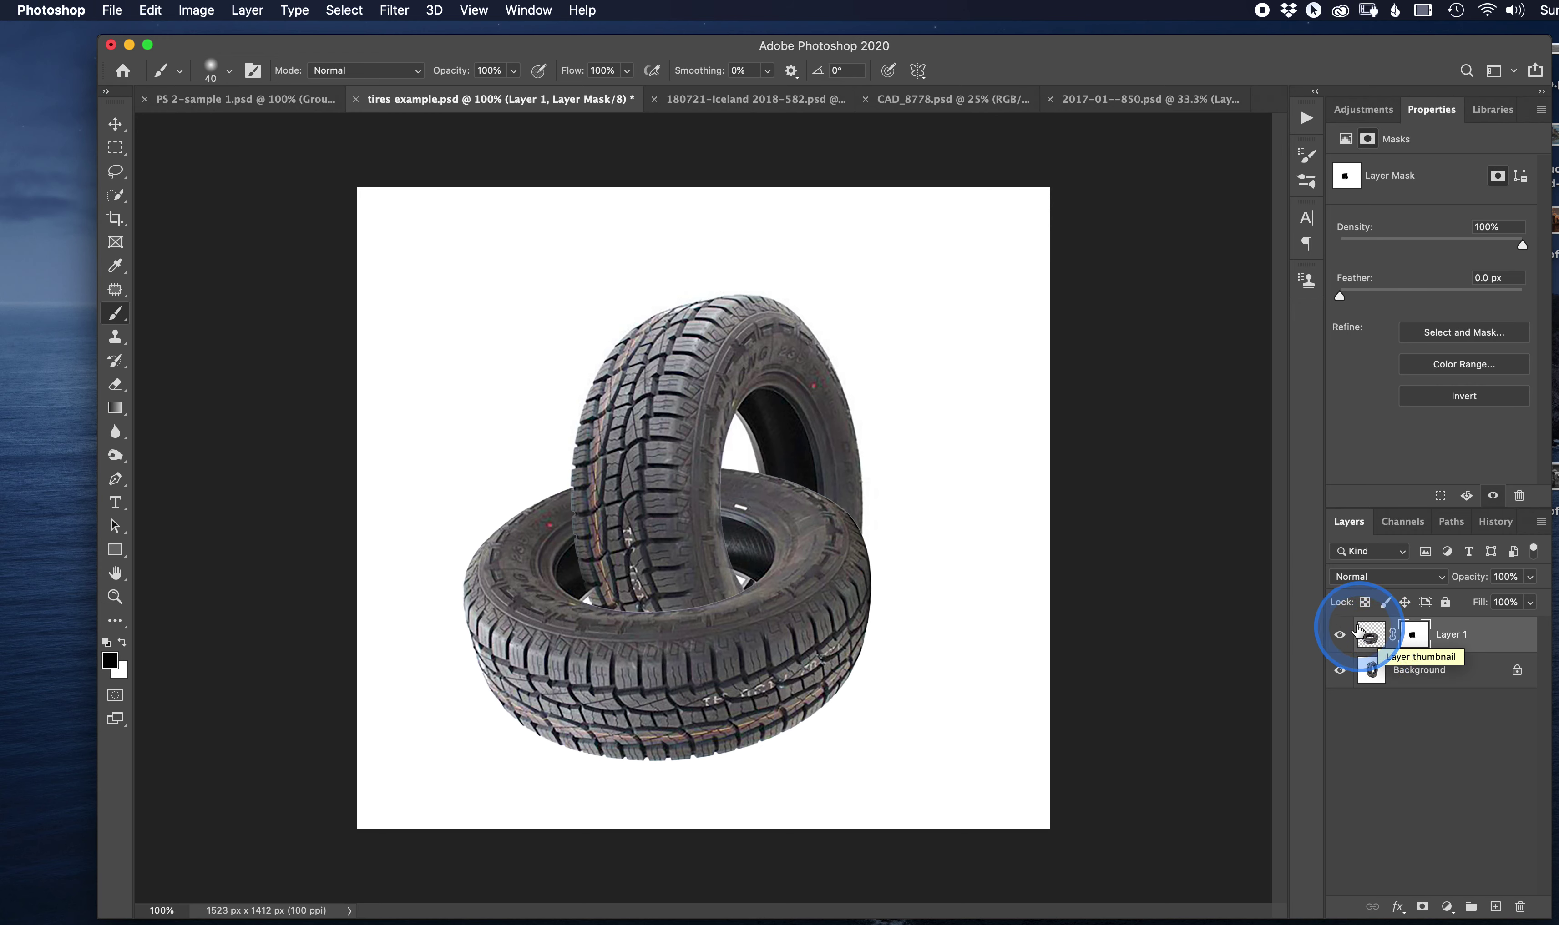
{"action": "mouse_move", "coordinate": [611, 595]}
{"action": "left_mouse_down"}
{"action": "mouse_move", "coordinate": [598, 613]}
{"action": "mouse_move", "coordinate": [626, 578]}
{"action": "left_mouse_up"}
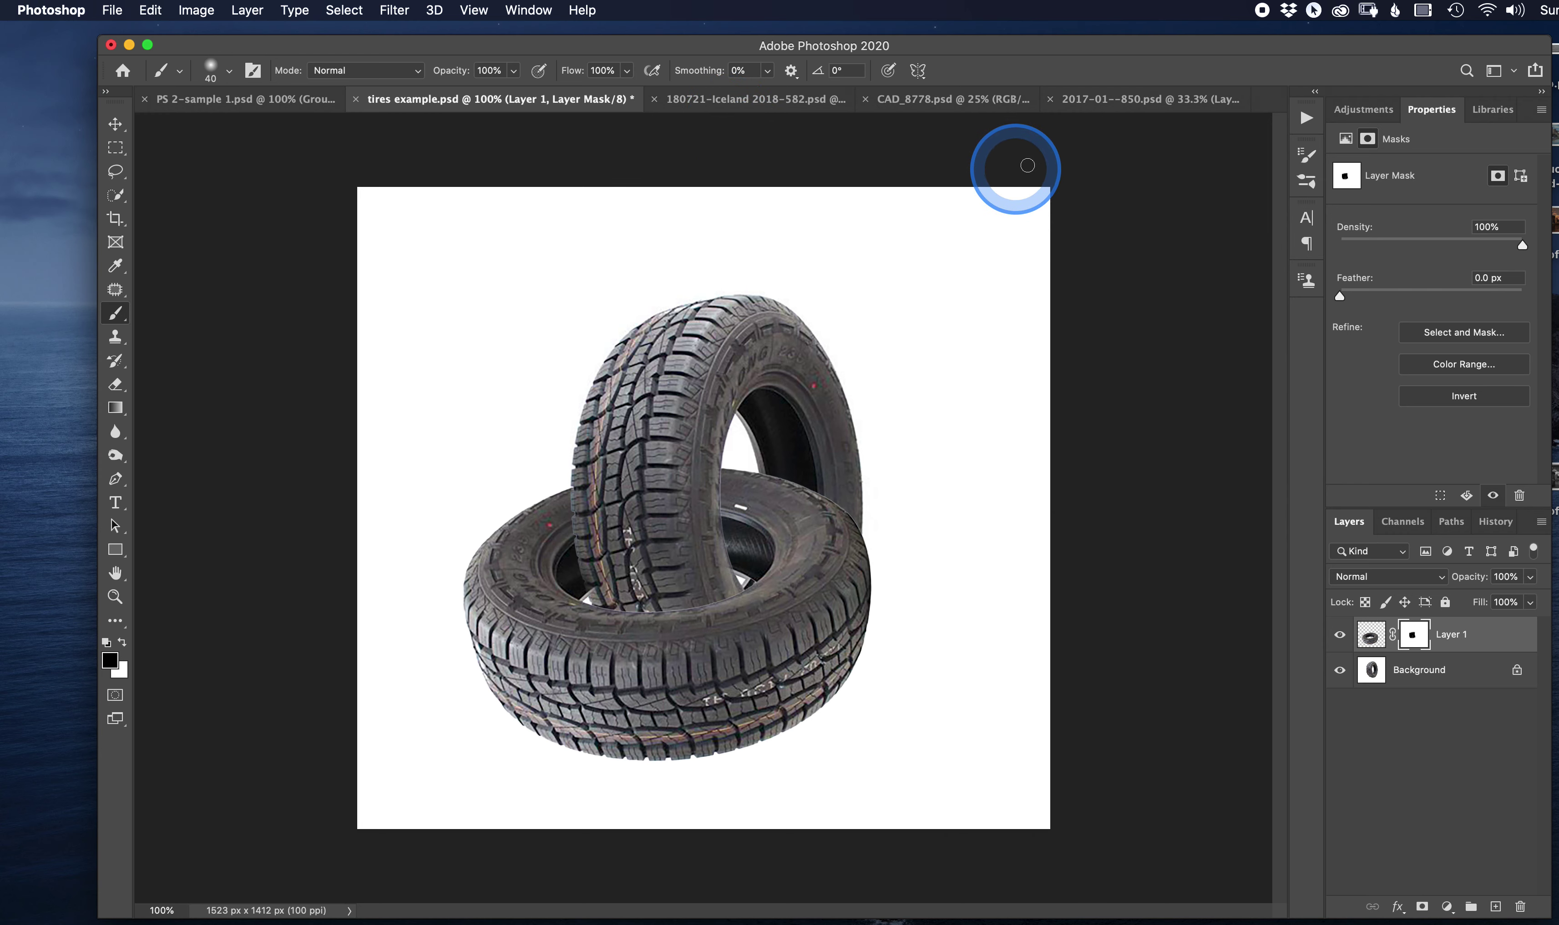
Switch to the 180721-Iceland 2018-582.psd document and revert it to its opening snapshot in the history
{"action": "left_click", "coordinate": [757, 104]}
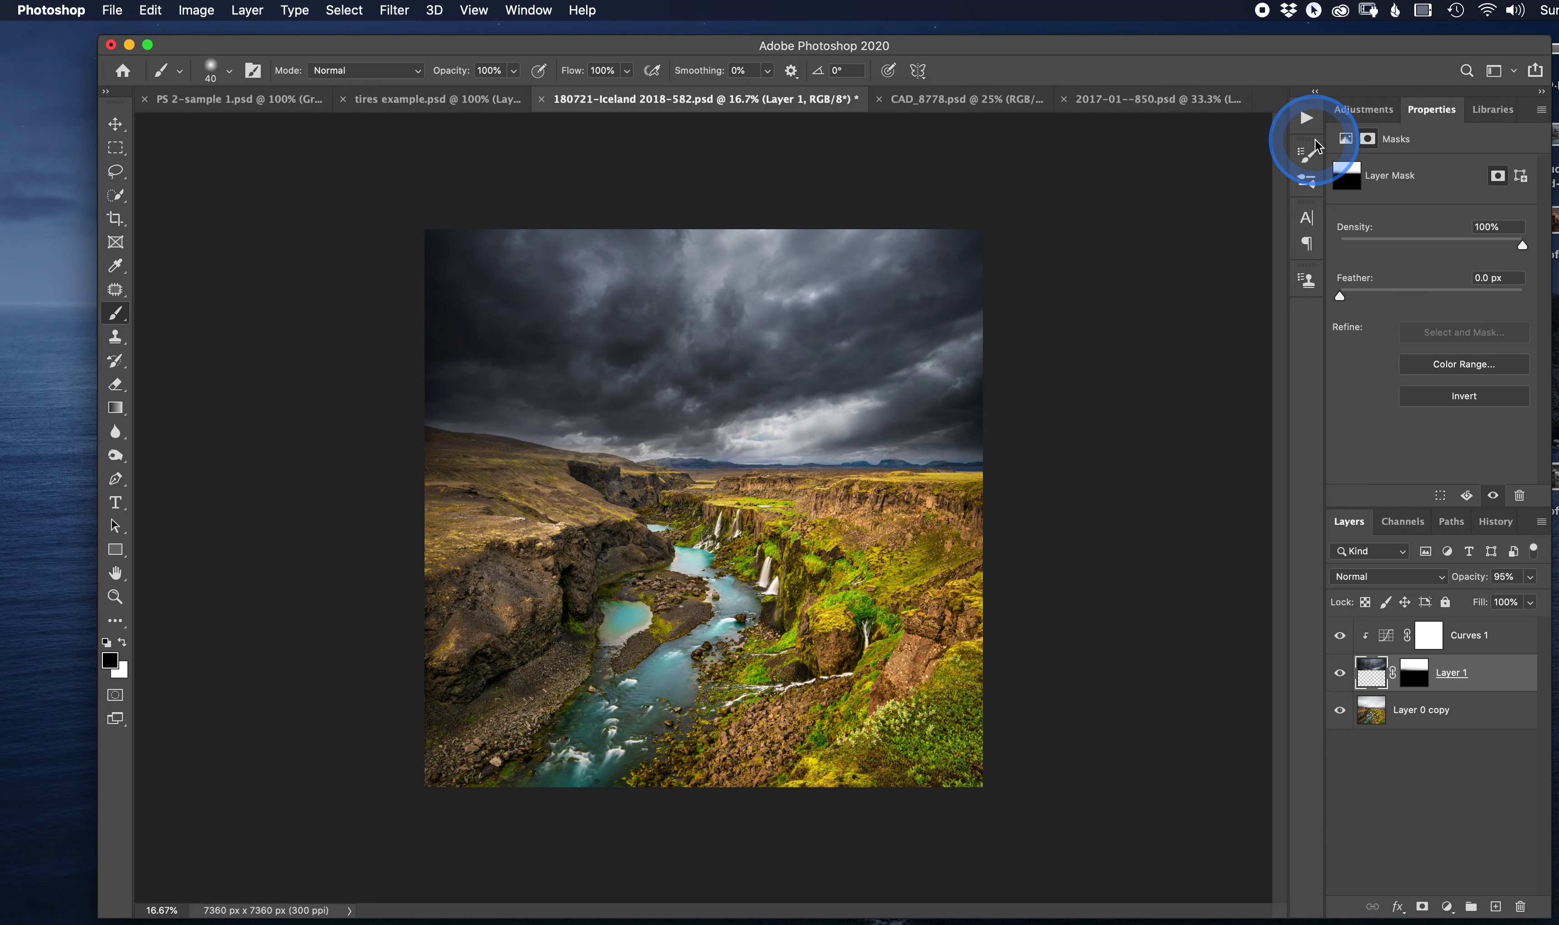
{"action": "left_click", "coordinate": [1494, 522]}
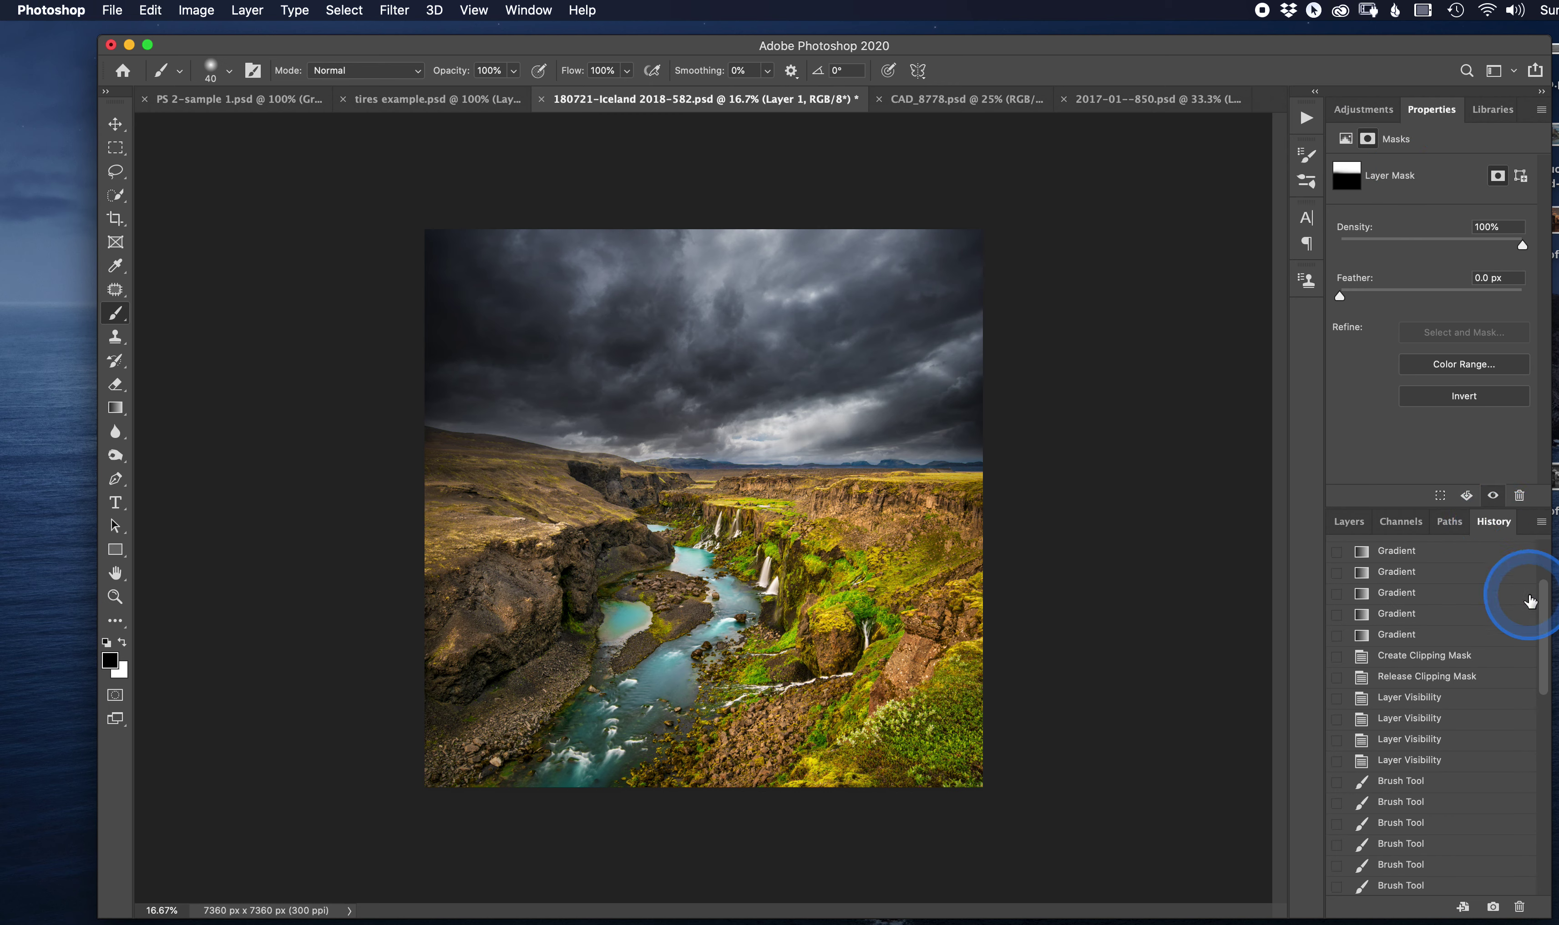
{"action": "left_click_drag", "start_coordinate": [1541, 599], "coordinate": [1541, 556]}
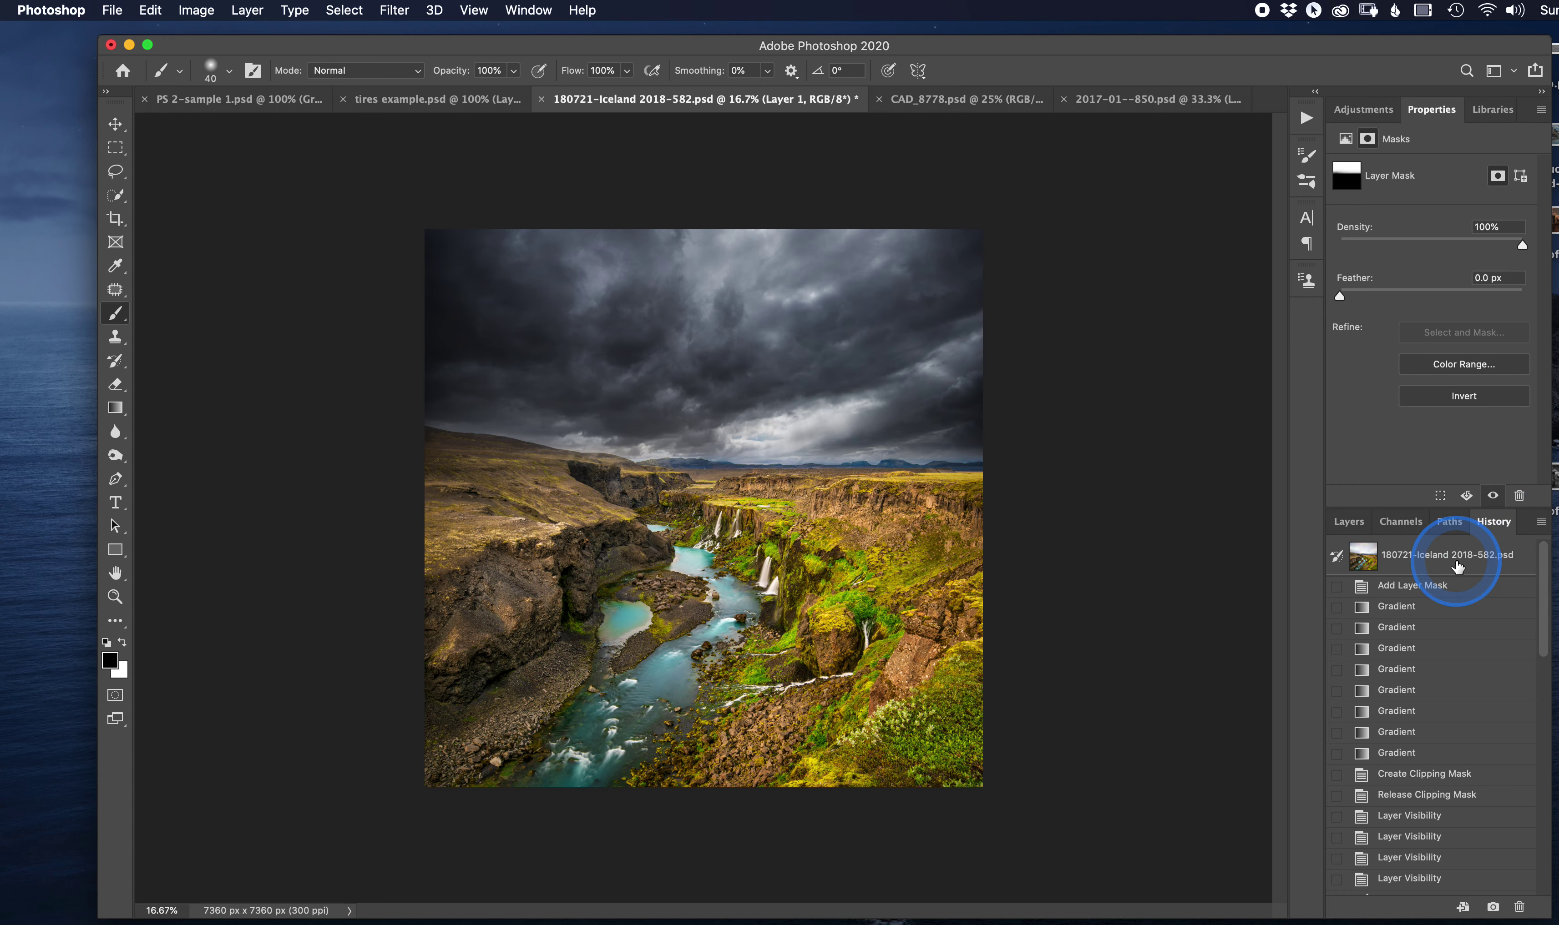
{"action": "left_click", "coordinate": [1518, 560]}
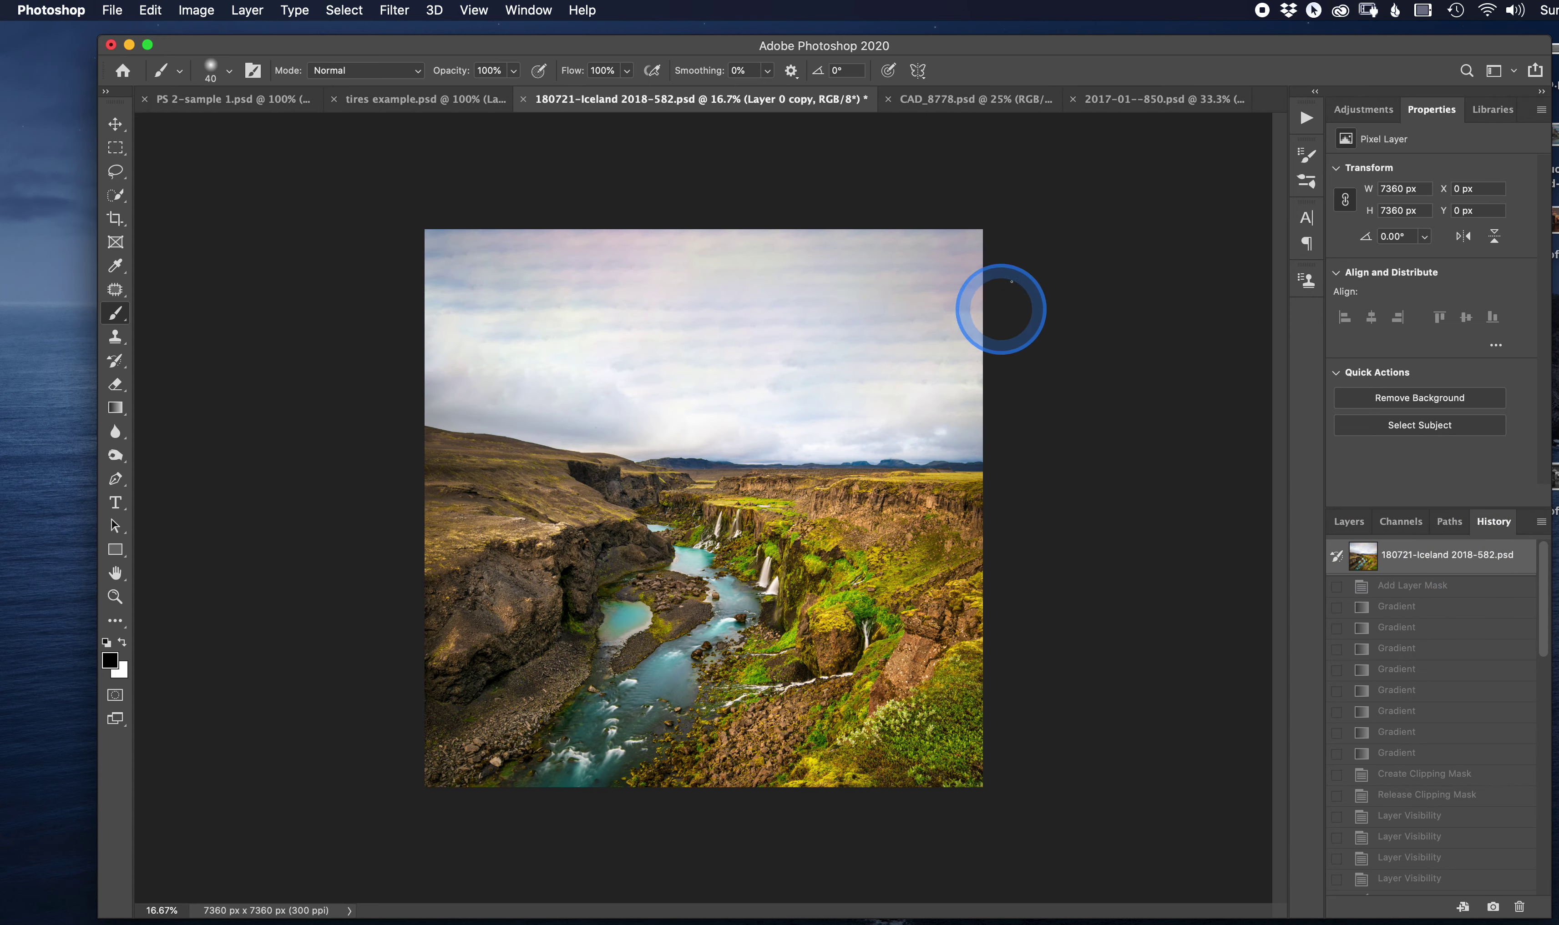
Copy the storm sky from CAD_8778.psd into the Iceland document and place it at X 0, Y -1687 px, ending at the horizon
{"action": "left_click", "coordinate": [982, 107]}
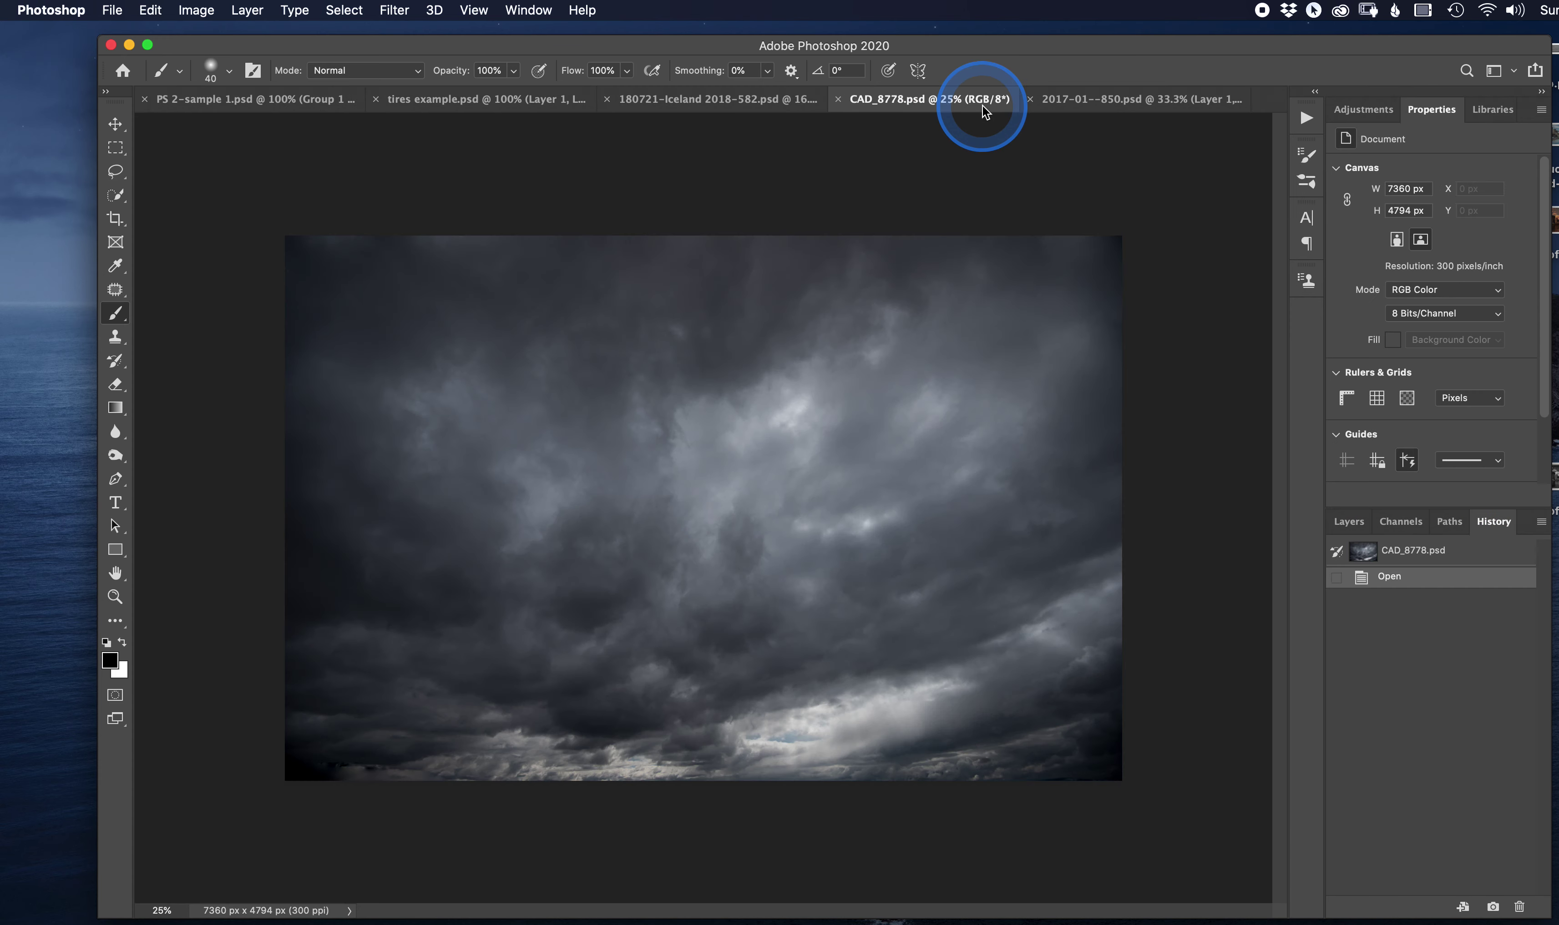
{"action": "left_click", "coordinate": [116, 124]}
{"action": "left_click_drag", "start_coordinate": [807, 522], "coordinate": [730, 445]}
{"action": "left_click_drag", "start_coordinate": [829, 467], "coordinate": [796, 328]}
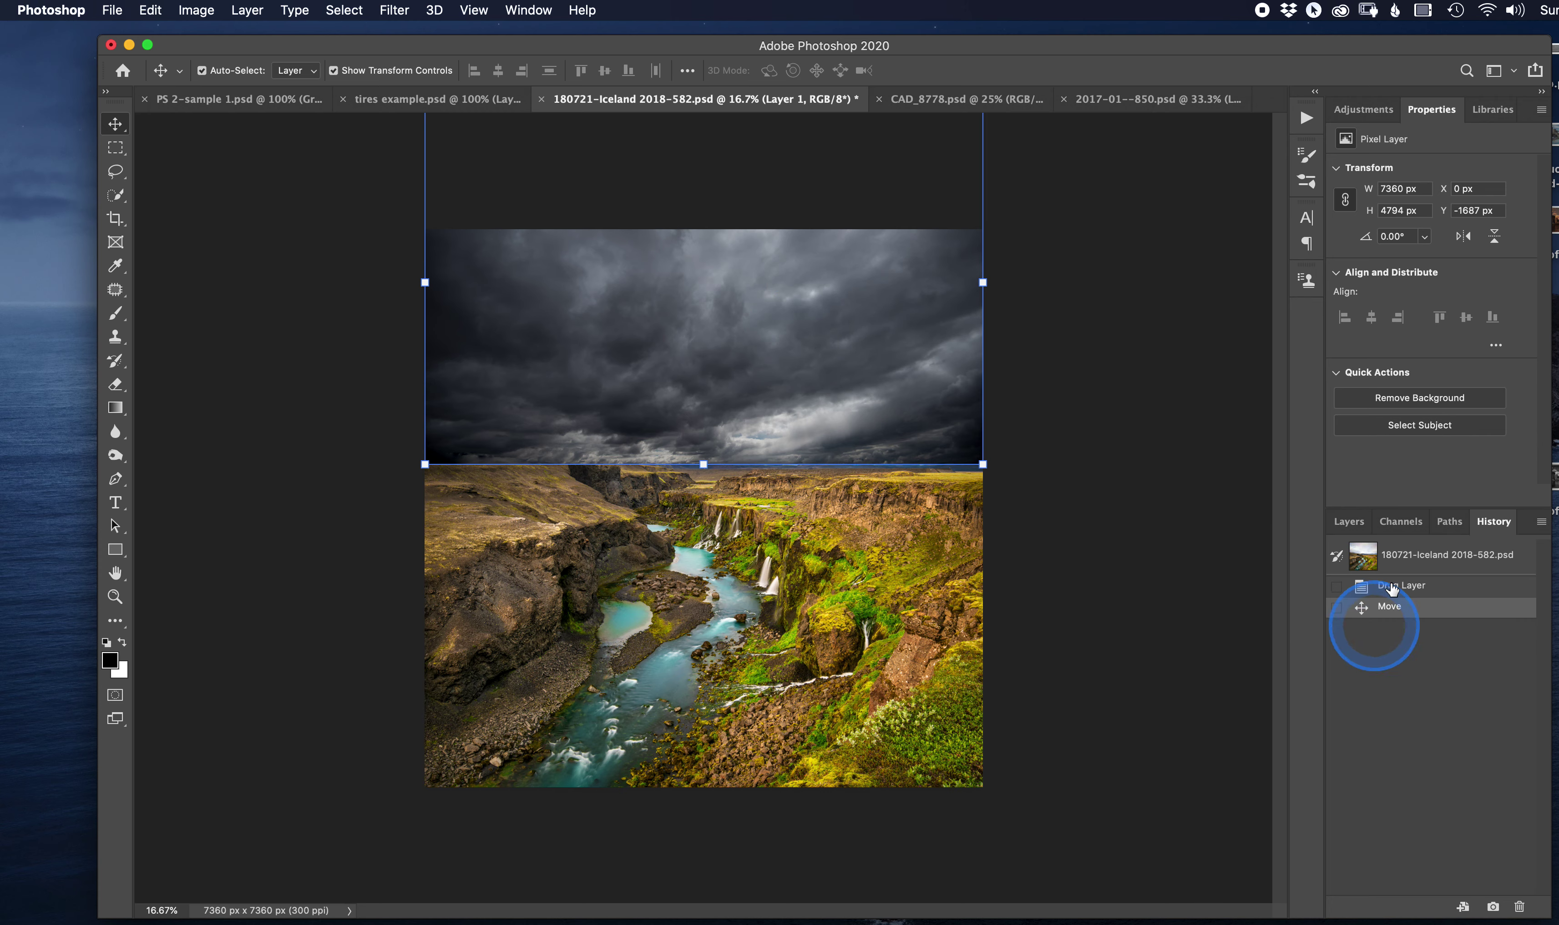
{"action": "left_click", "coordinate": [1349, 521]}
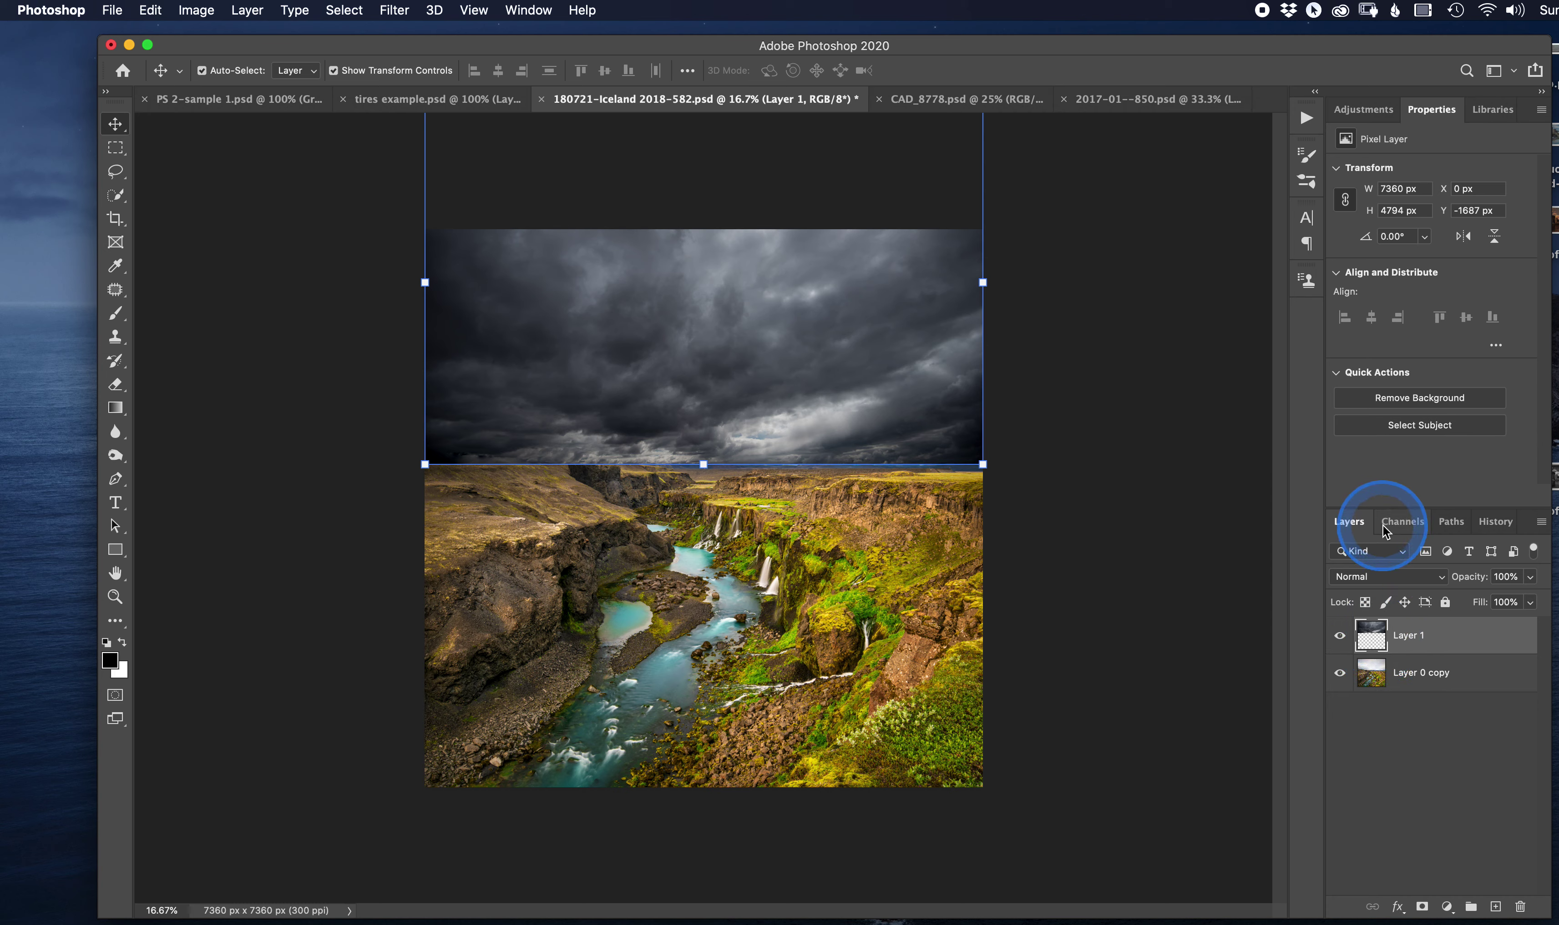
Hide Layer 1, select Layer 0 copy, and compare its Red, Green and Blue channels individually
{"action": "left_click", "coordinate": [1340, 636]}
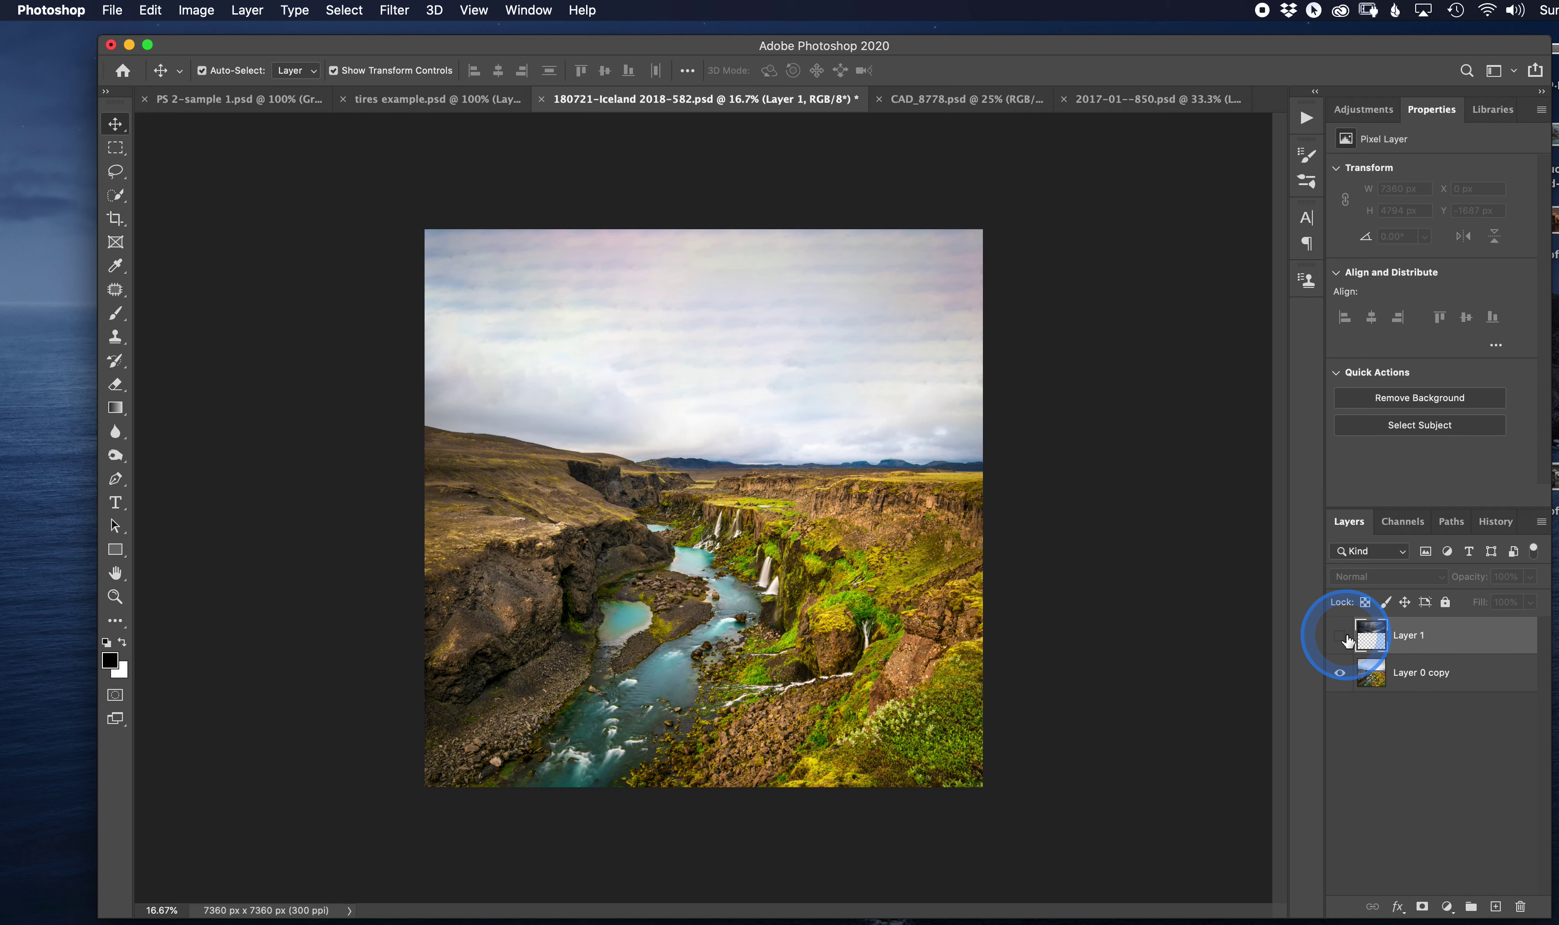
{"action": "left_click", "coordinate": [1397, 683]}
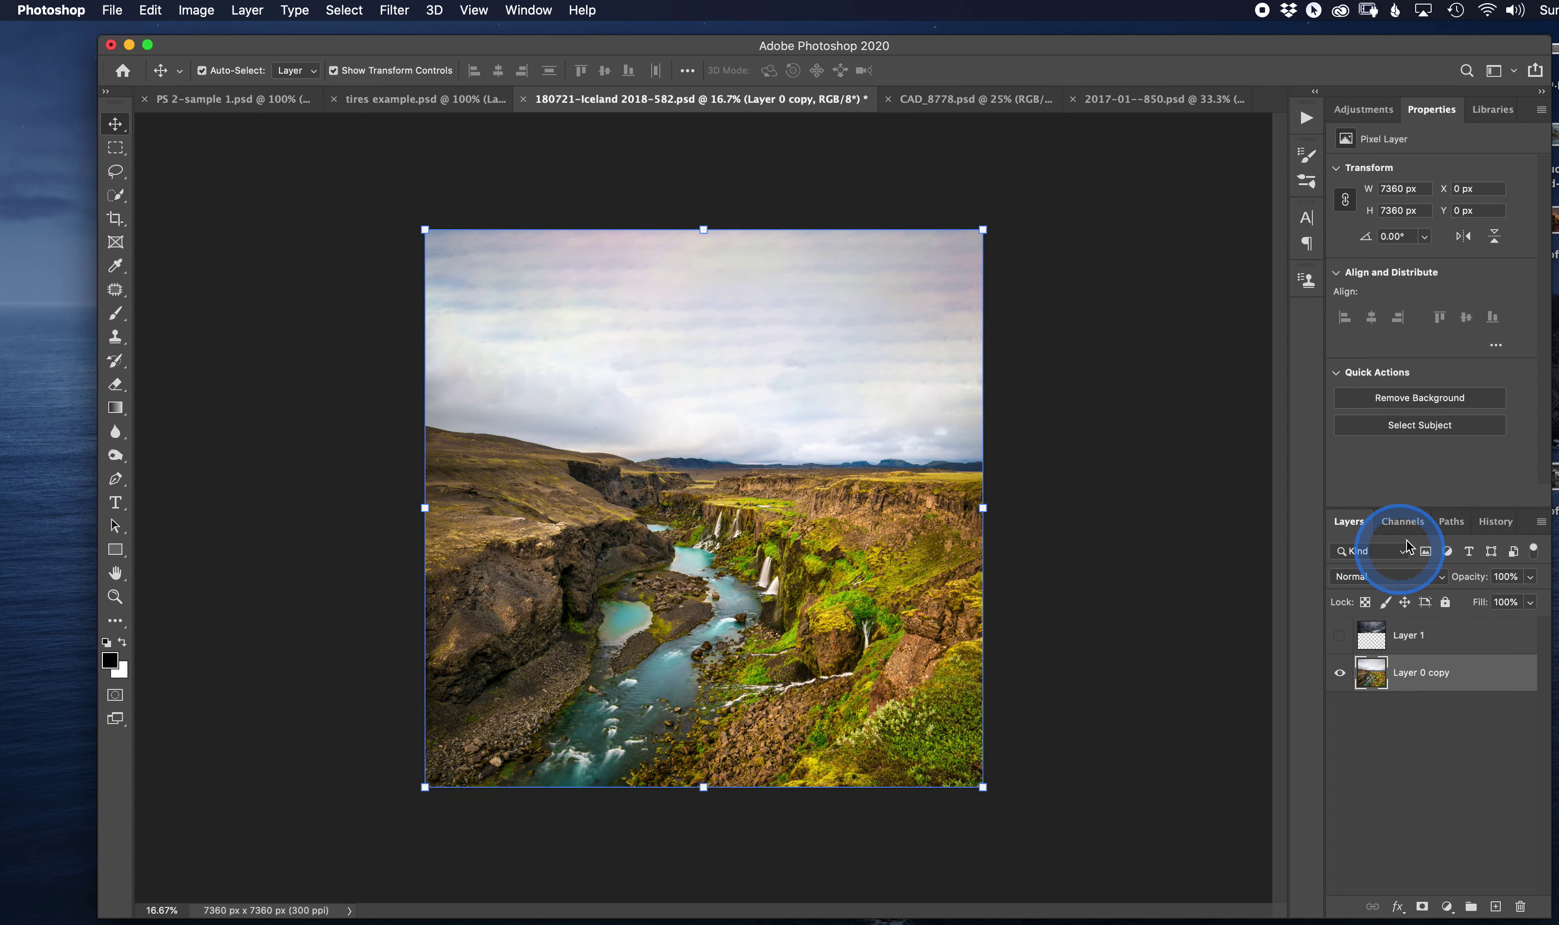
{"action": "left_click", "coordinate": [1402, 522]}
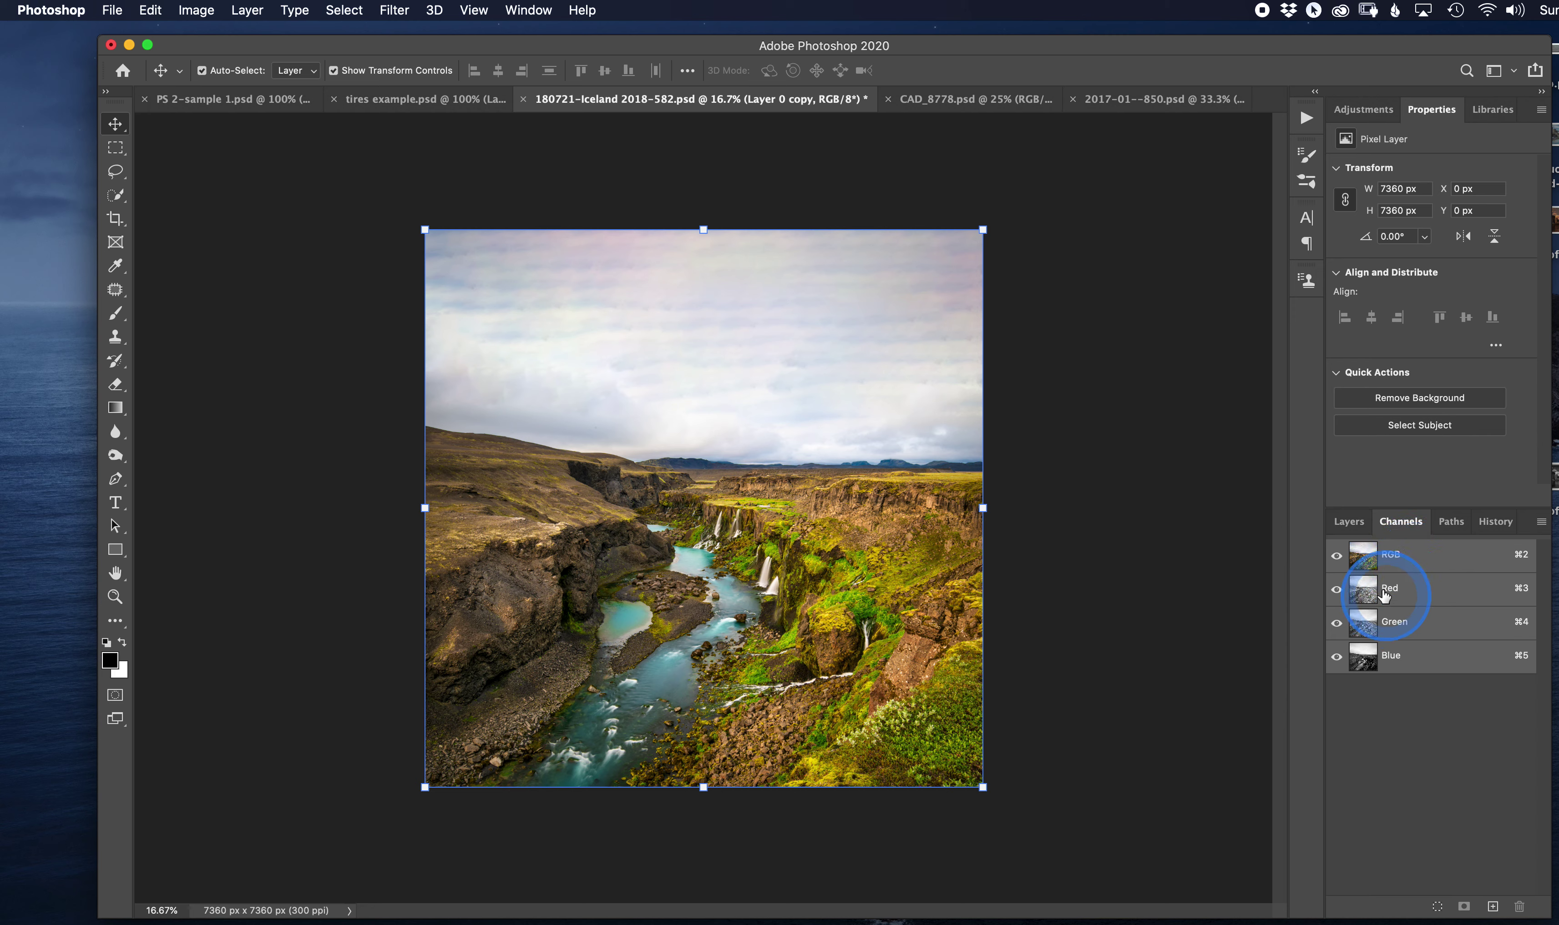
{"action": "left_click", "coordinate": [1368, 602]}
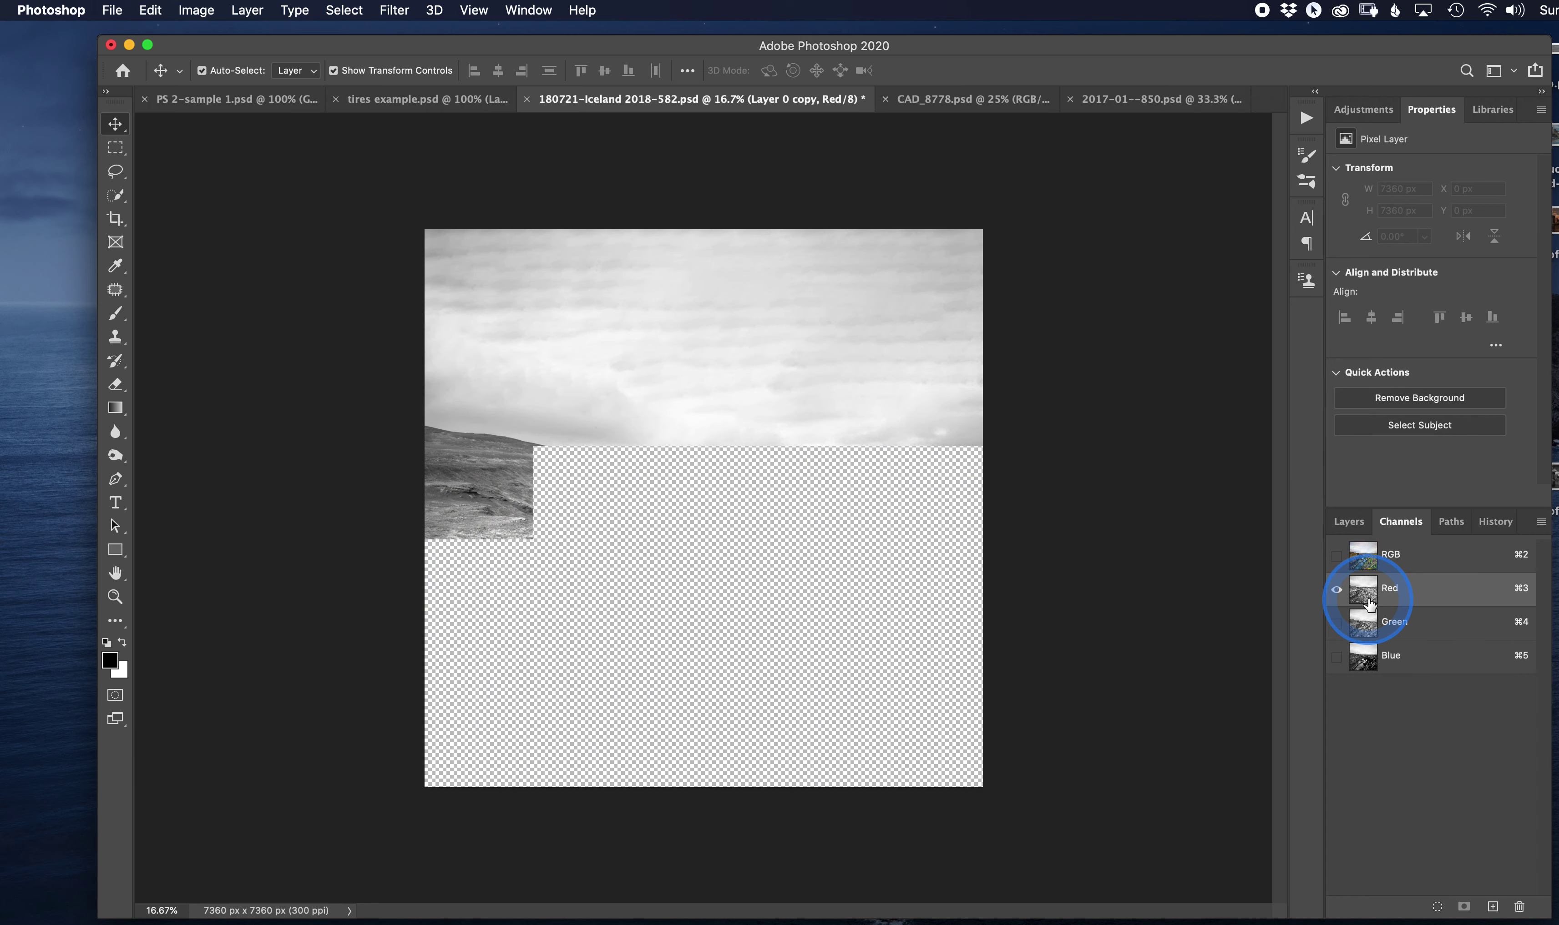
{"action": "left_click", "coordinate": [1367, 633]}
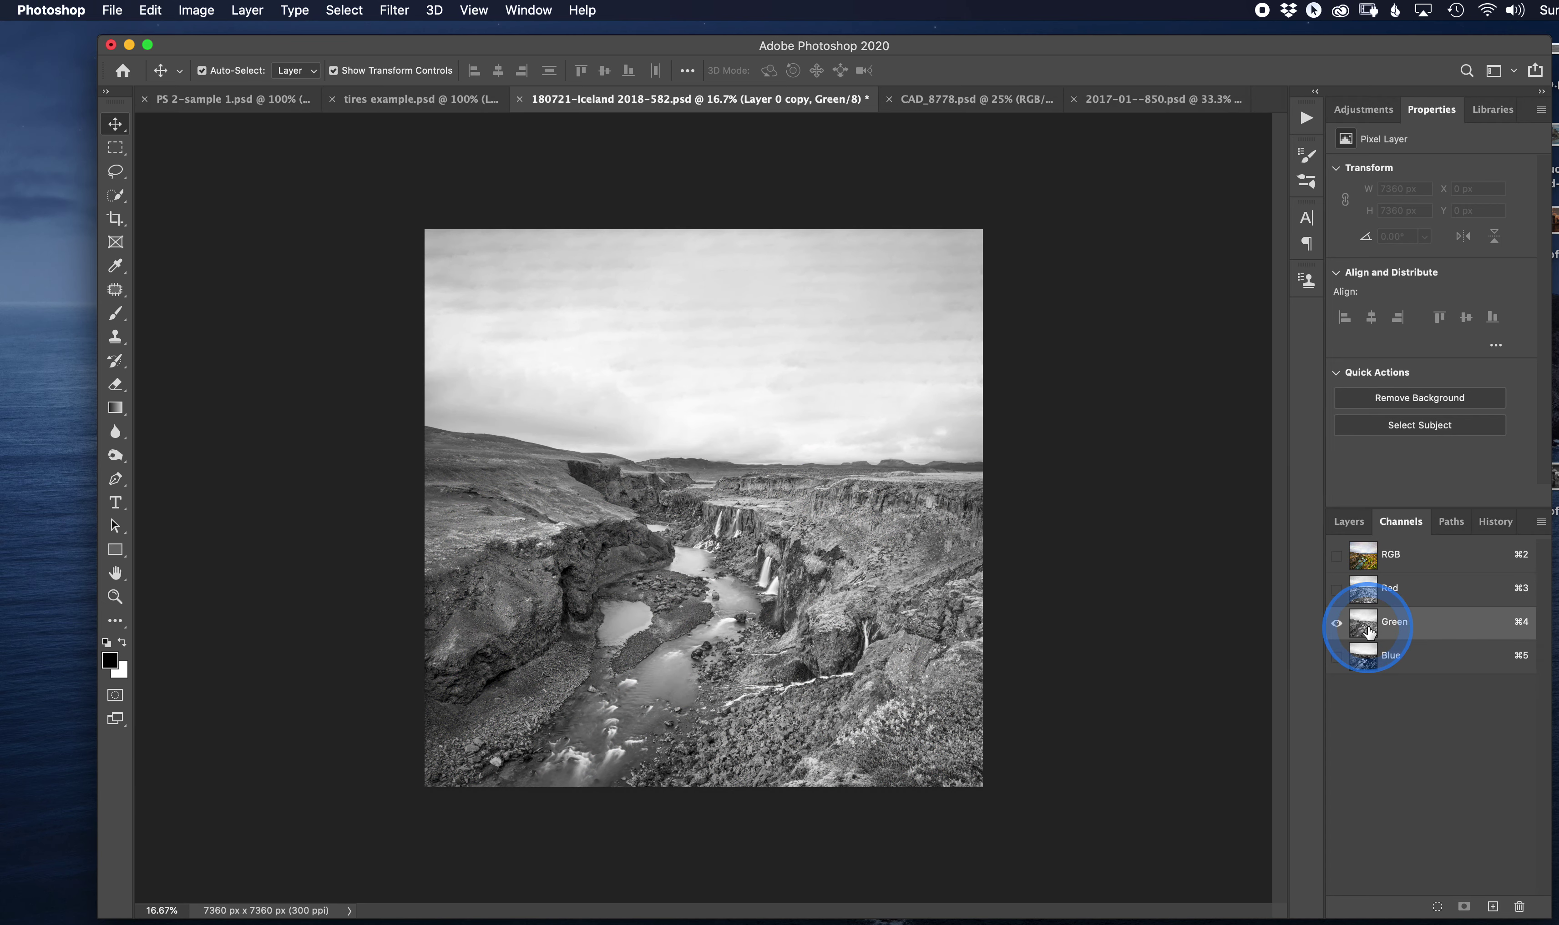
{"action": "left_click", "coordinate": [1366, 661]}
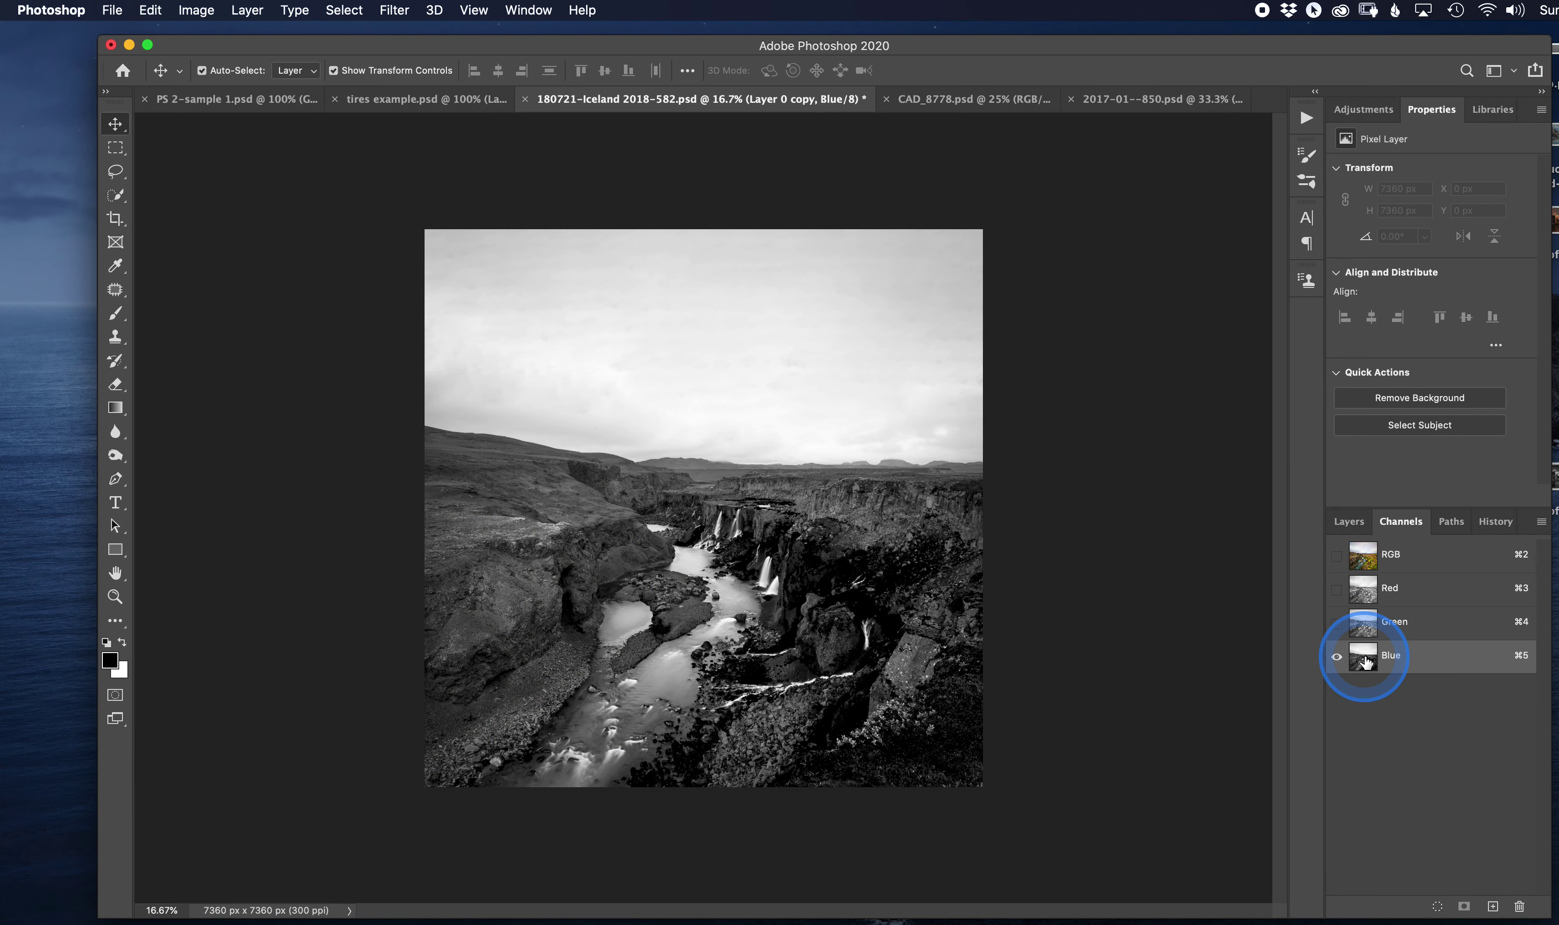
{"action": "left_click", "coordinate": [1348, 521]}
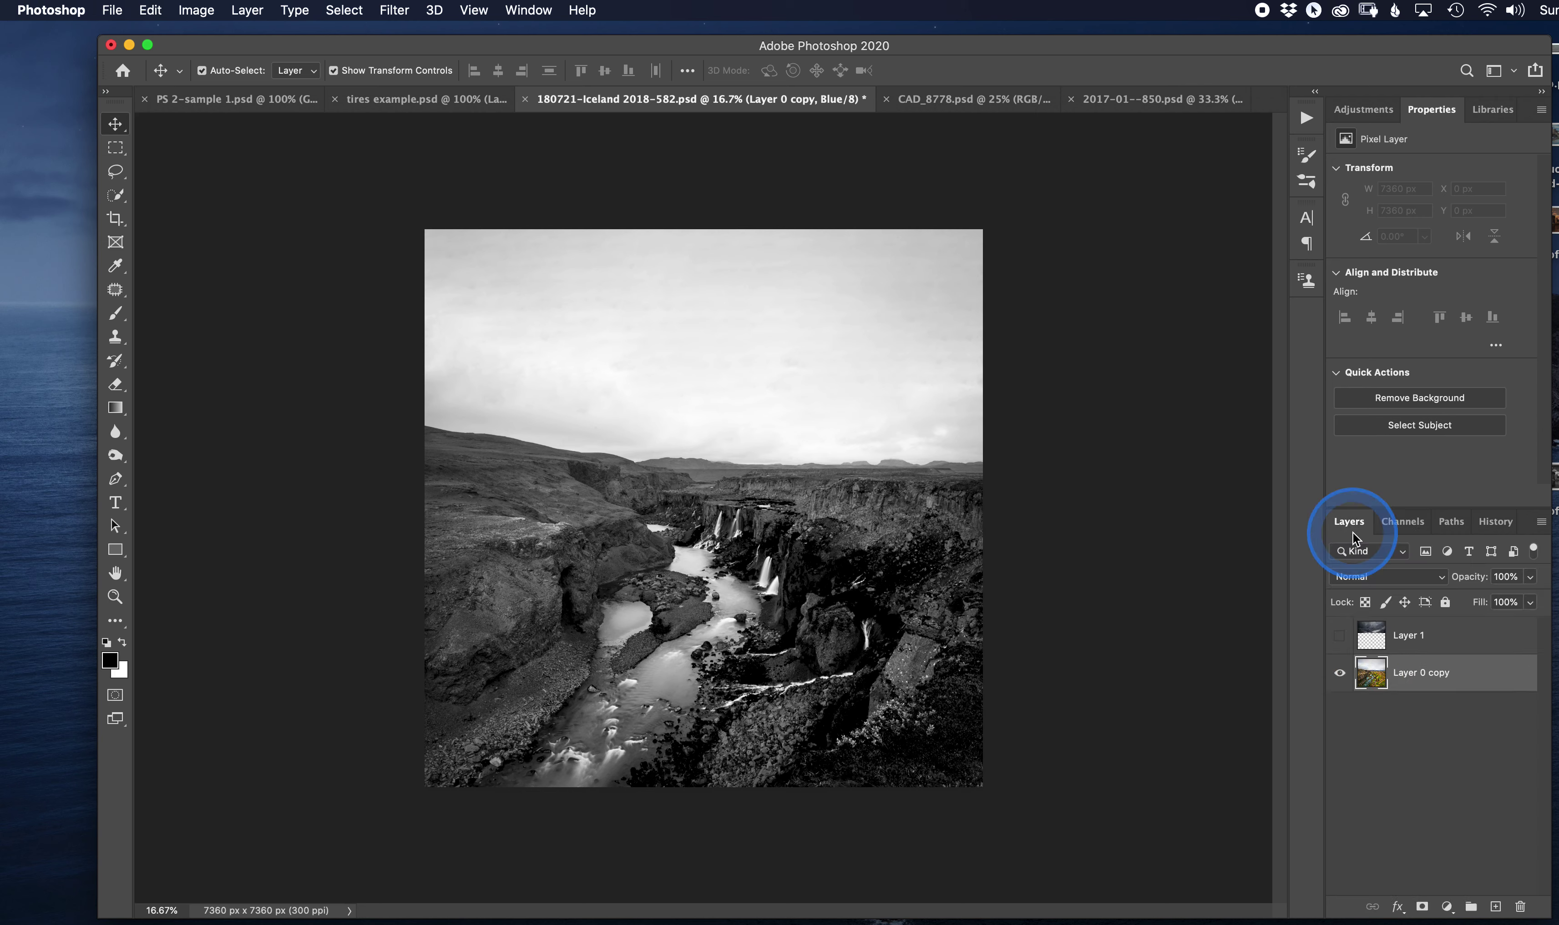
Duplicate the Blue channel of the Iceland image and select the copy
{"action": "left_click", "coordinate": [1407, 523]}
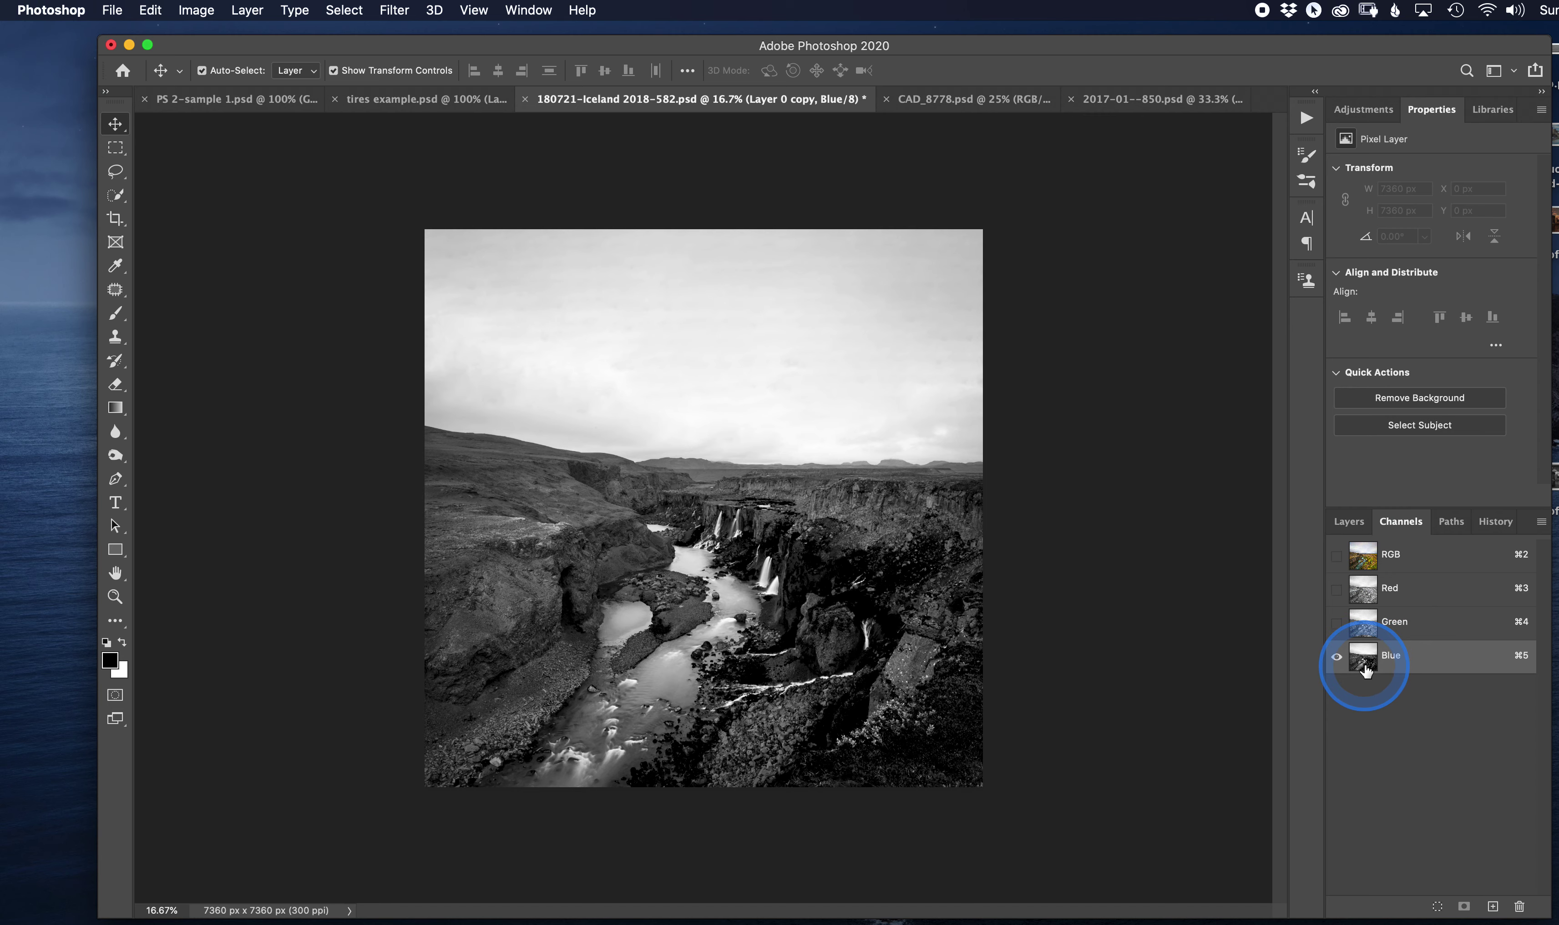
{"action": "left_click_drag", "start_coordinate": [1365, 664], "coordinate": [1495, 906]}
{"action": "left_click", "coordinate": [1382, 696]}
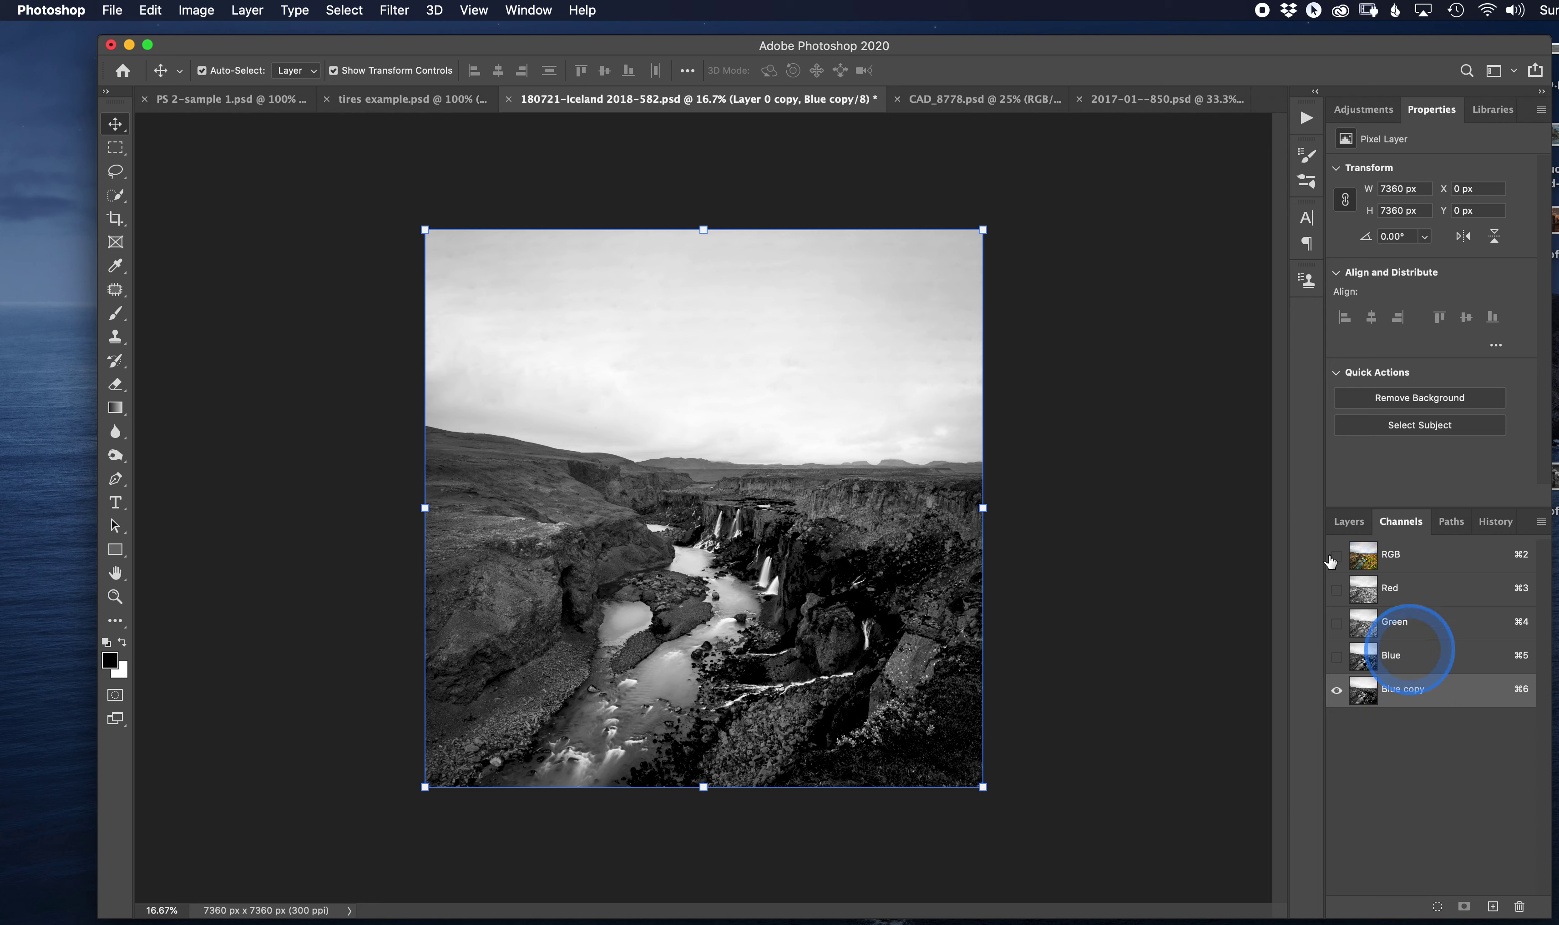
Apply Levels to the Blue copy channel with input levels 153, 1.00 and 179 to separate the sky from the land
{"action": "left_click", "coordinate": [196, 10]}
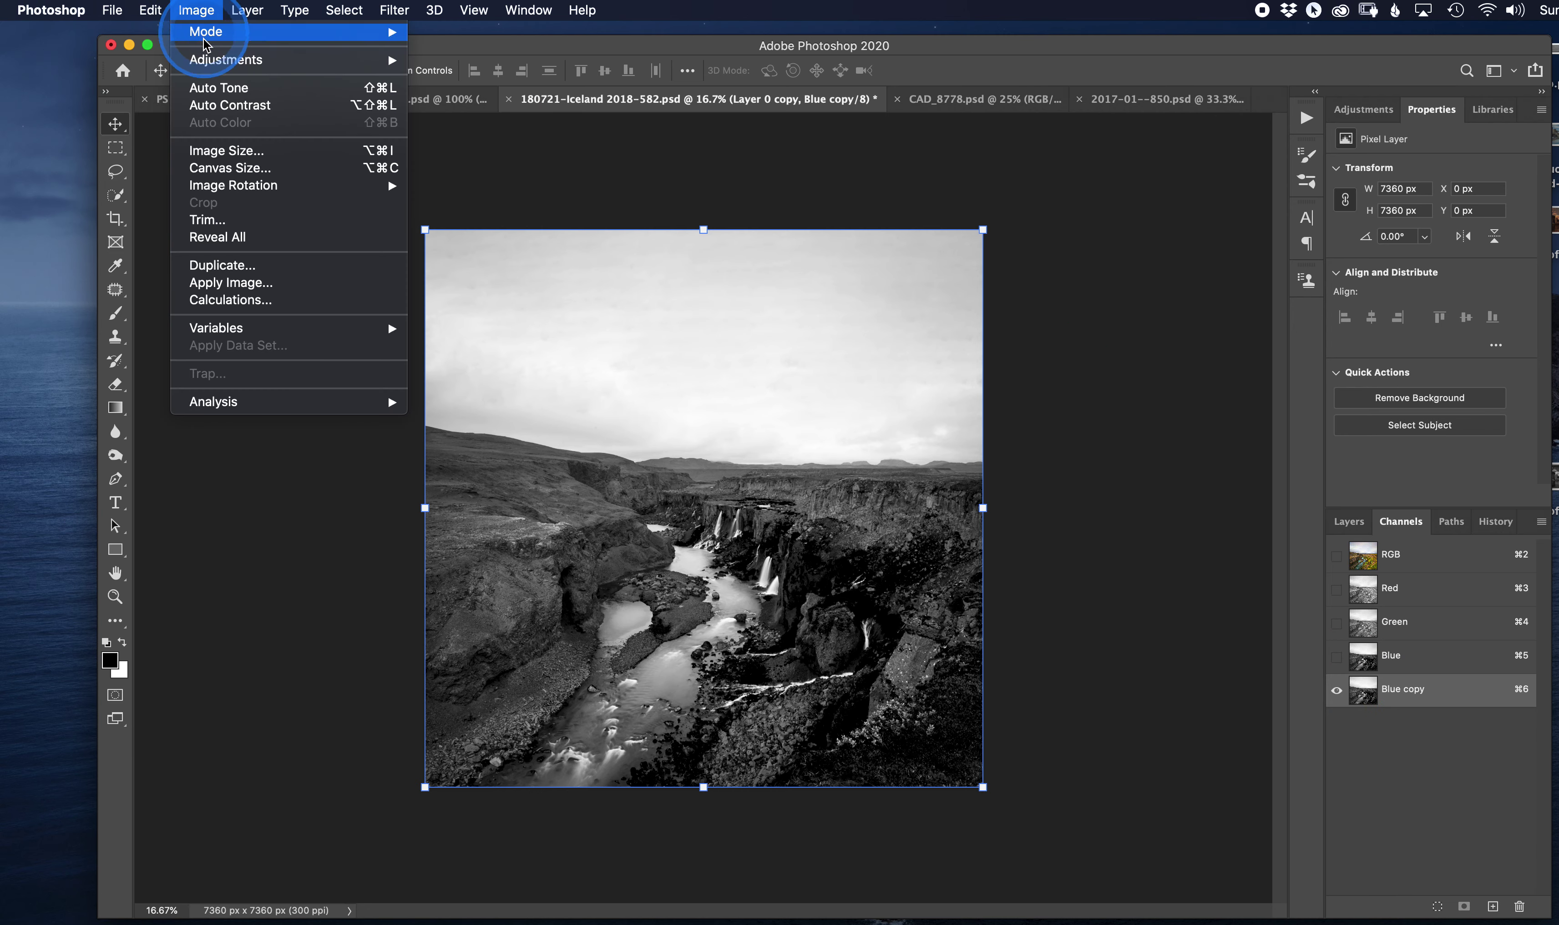
{"action": "mouse_move", "coordinate": [225, 58]}
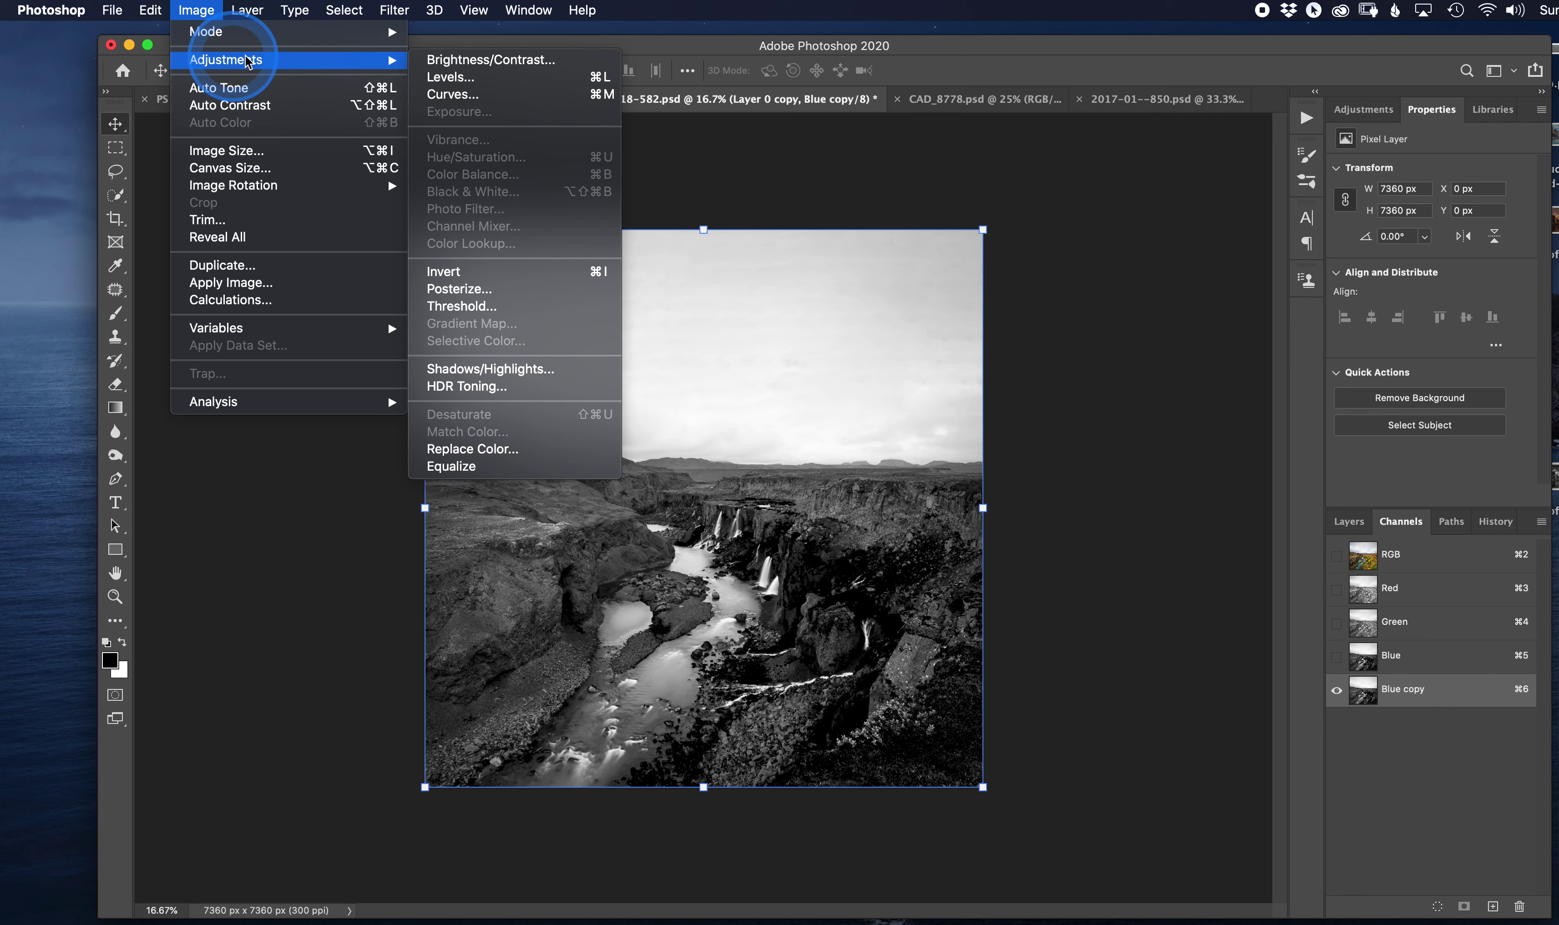
{"action": "left_click", "coordinate": [452, 76]}
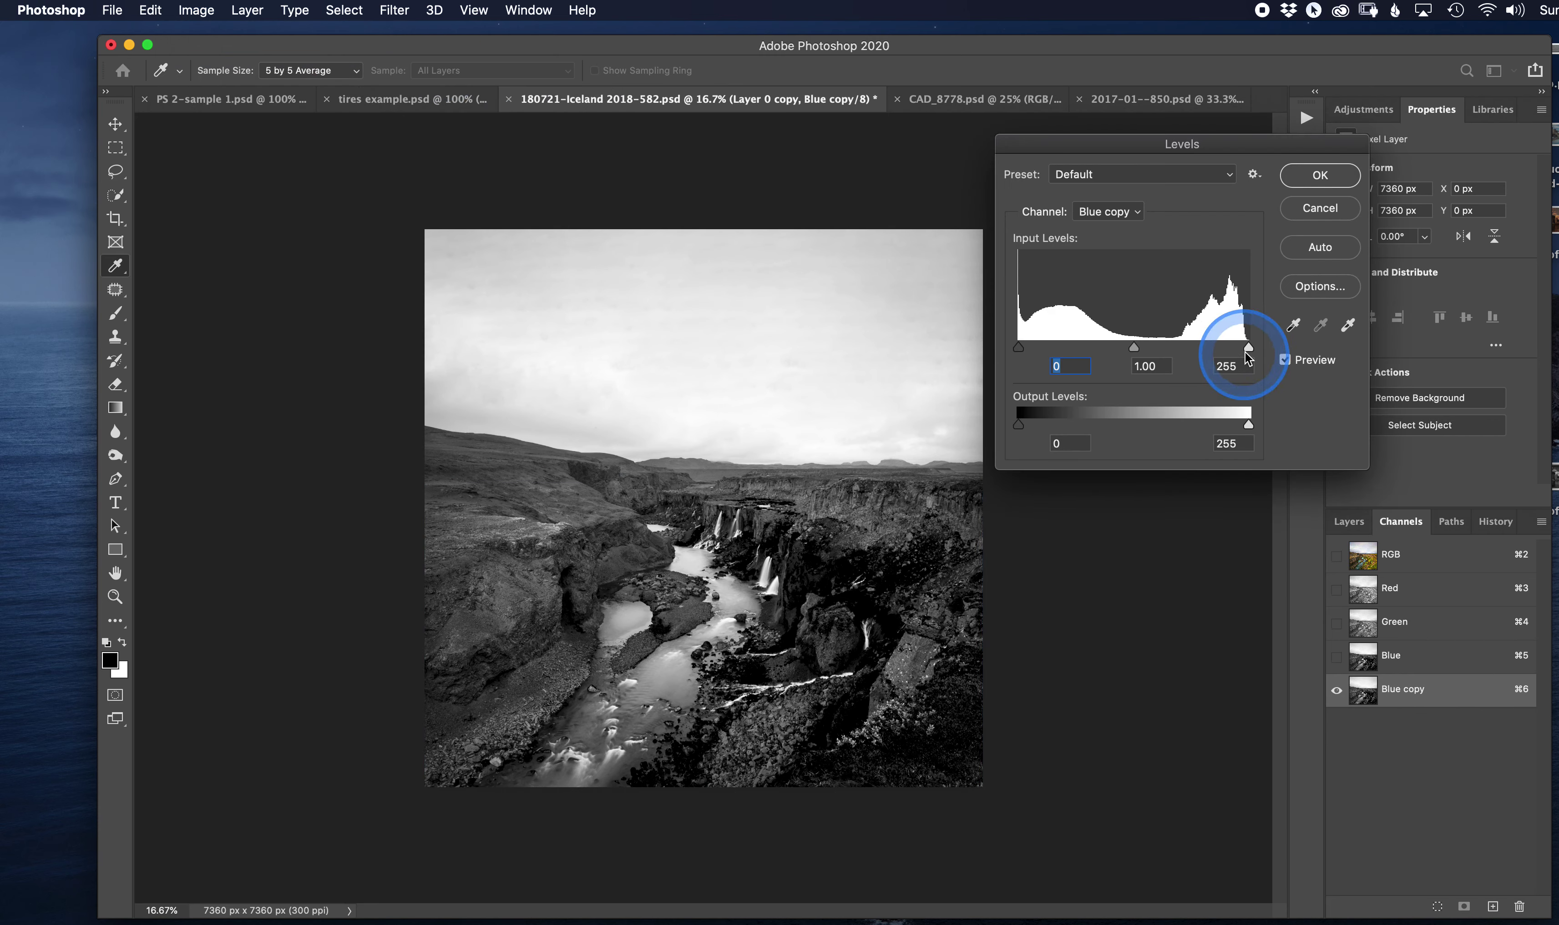
{"action": "left_click_drag", "start_coordinate": [1250, 355], "coordinate": [1199, 349]}
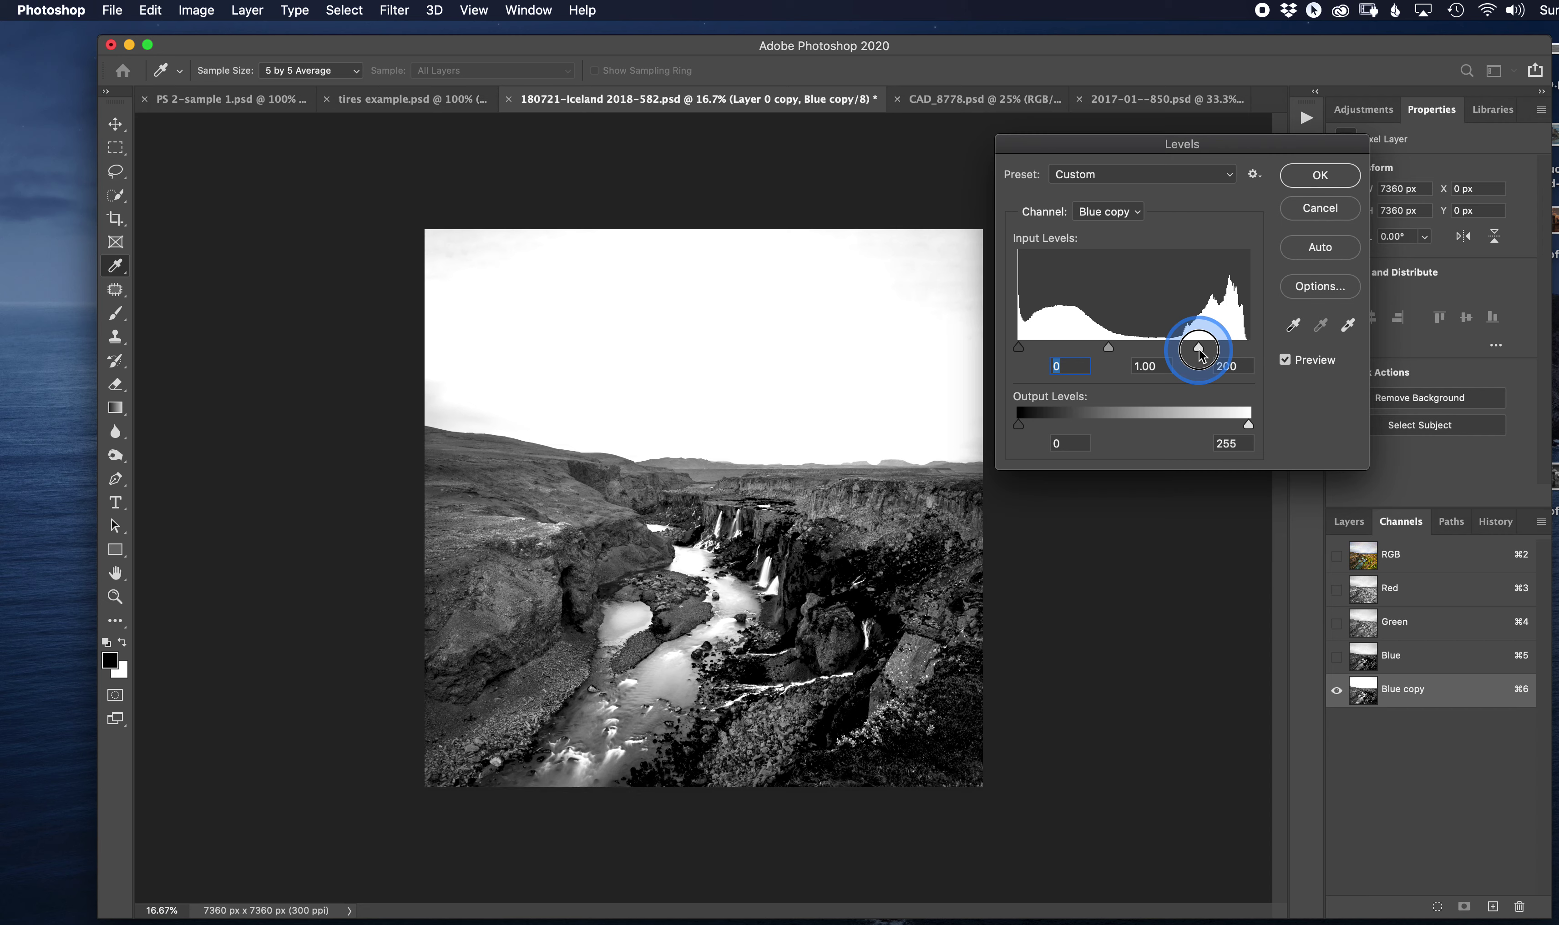
{"action": "left_click_drag", "start_coordinate": [1018, 348], "coordinate": [1180, 349]}
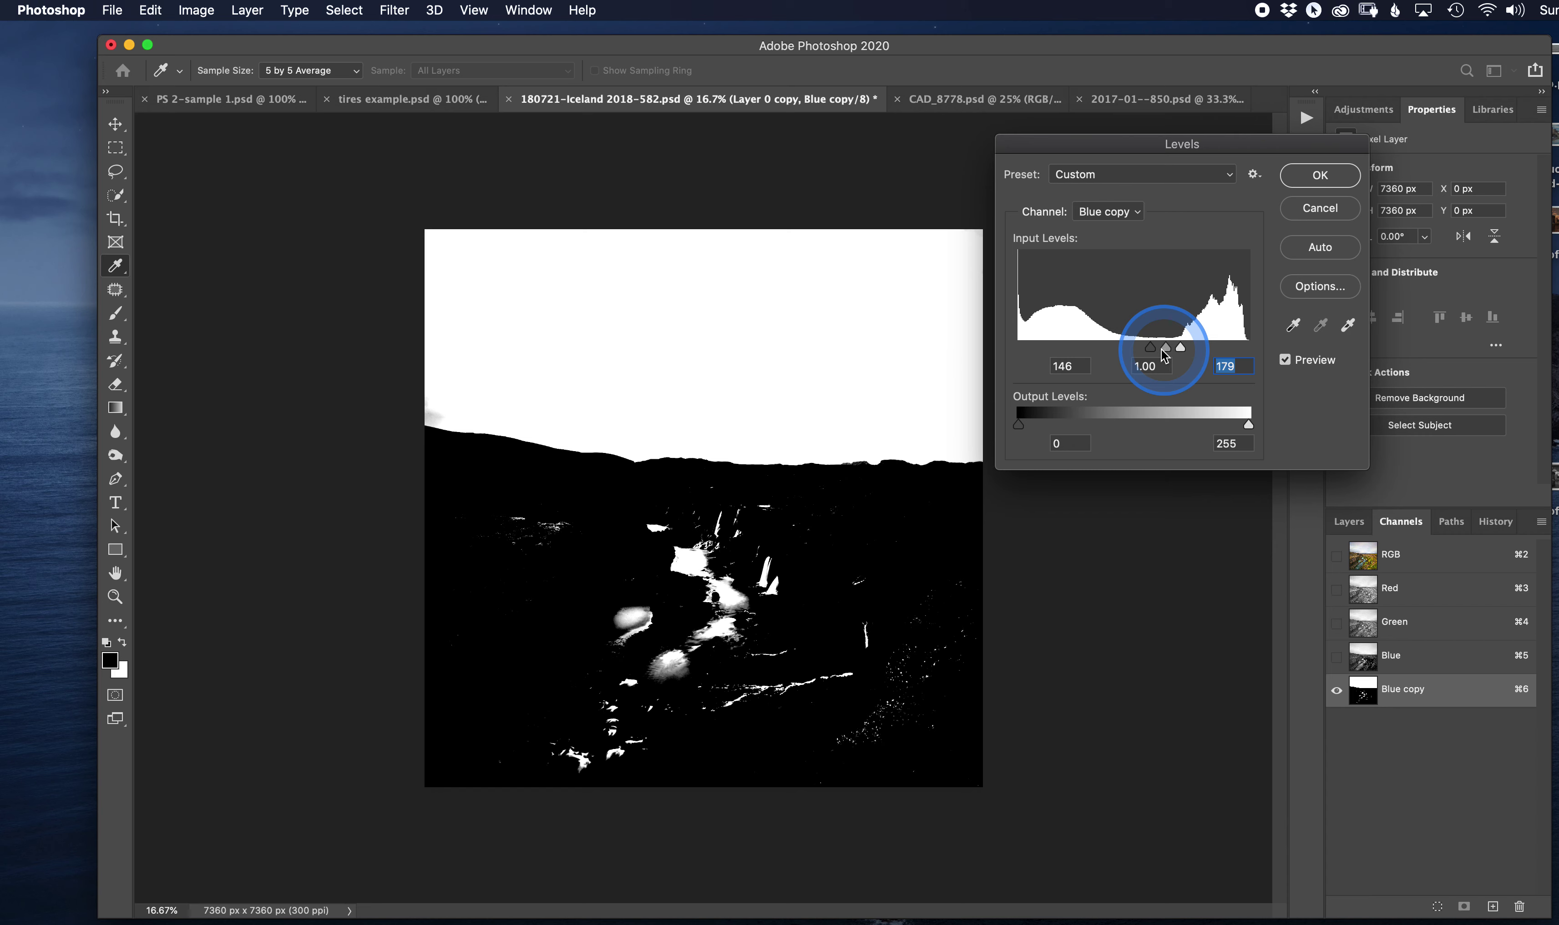
{"action": "left_click_drag", "start_coordinate": [1151, 350], "coordinate": [1157, 353]}
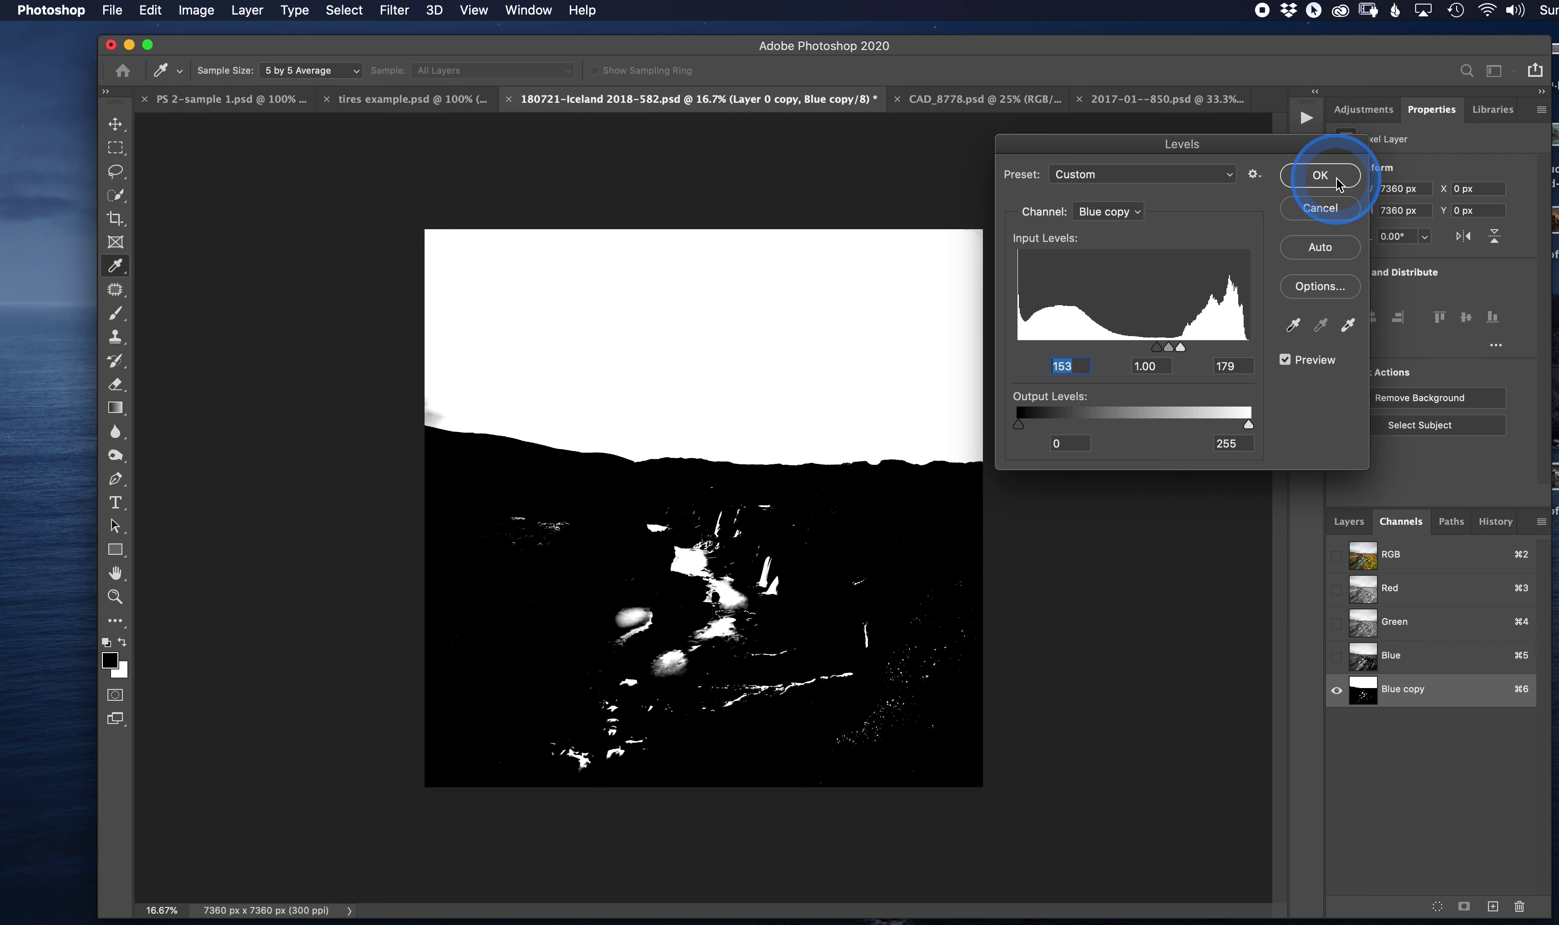
{"action": "left_click", "coordinate": [1320, 174]}
{"action": "key", "text": "v"}
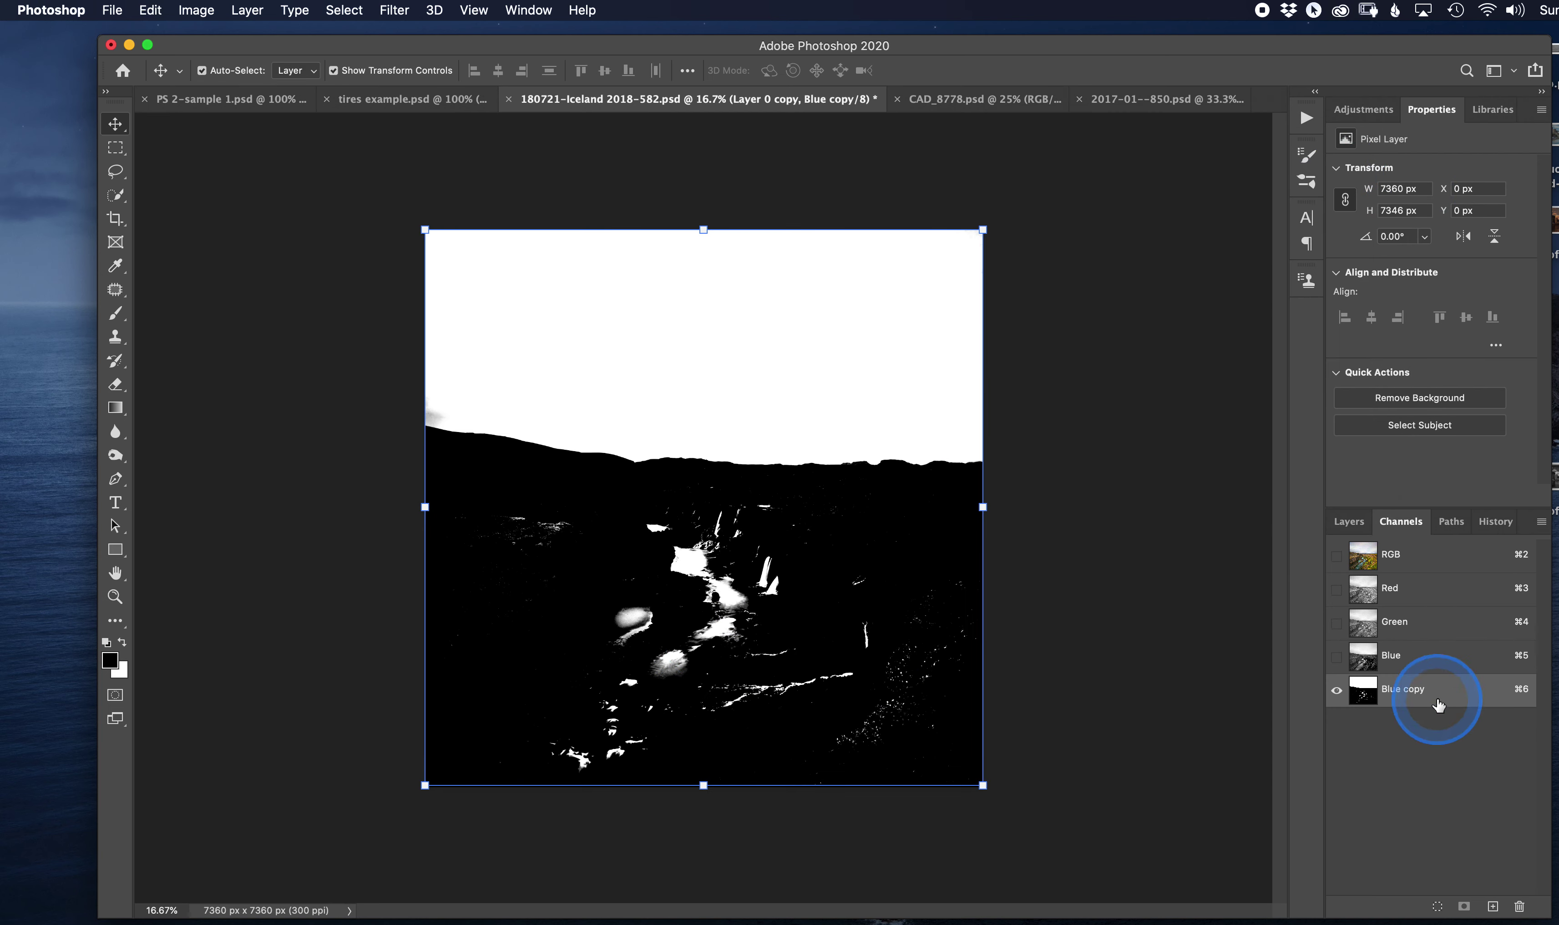
Paint the grey smudge in the sky above the left hillside white, using a 300 px Soft Round brush at 22% hardness
{"action": "left_click", "coordinate": [116, 313]}
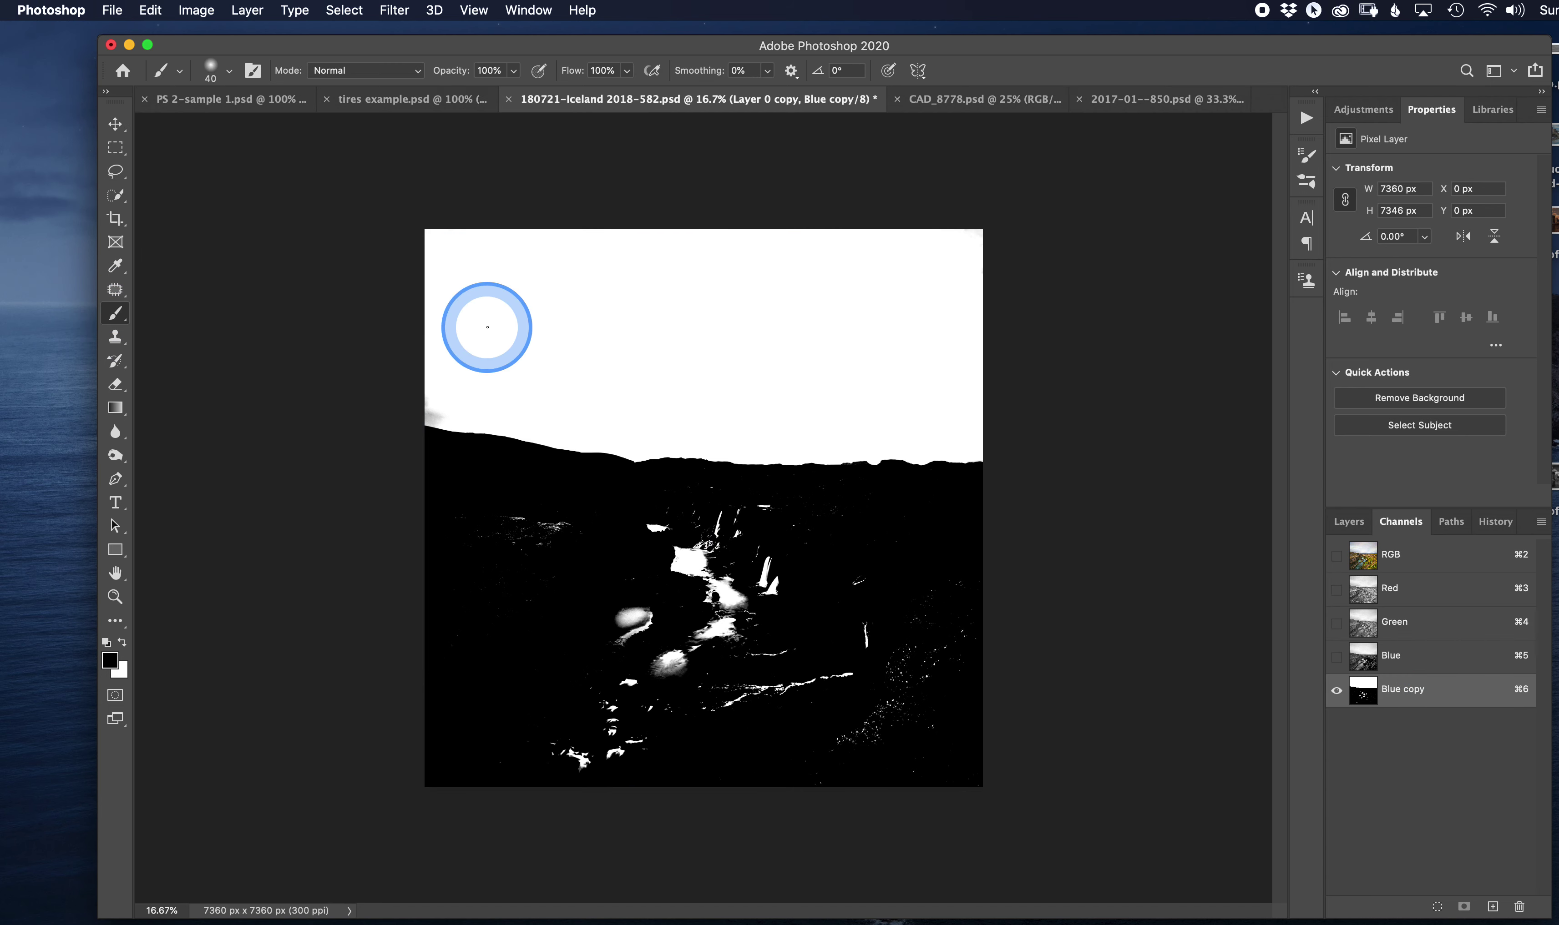
{"action": "key", "text": "bracketright"}
{"action": "key", "text": "bracketright"}
{"action": "key", "text": "bracketright"}
{"action": "key", "text": "bracketright"}
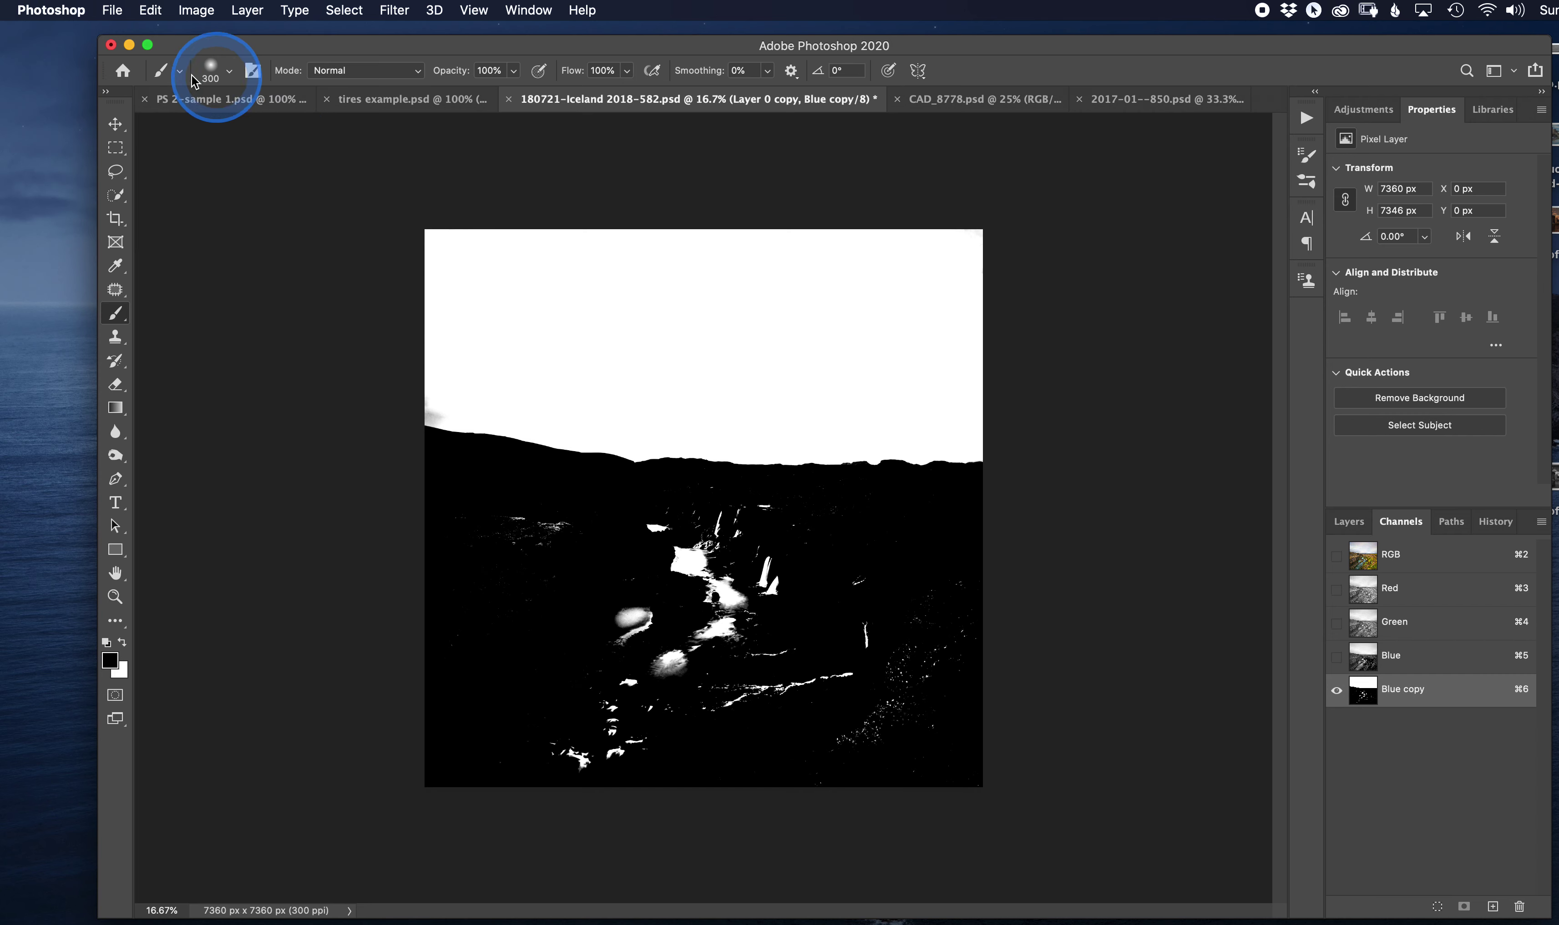
{"action": "left_click", "coordinate": [211, 71]}
{"action": "left_click", "coordinate": [222, 166]}
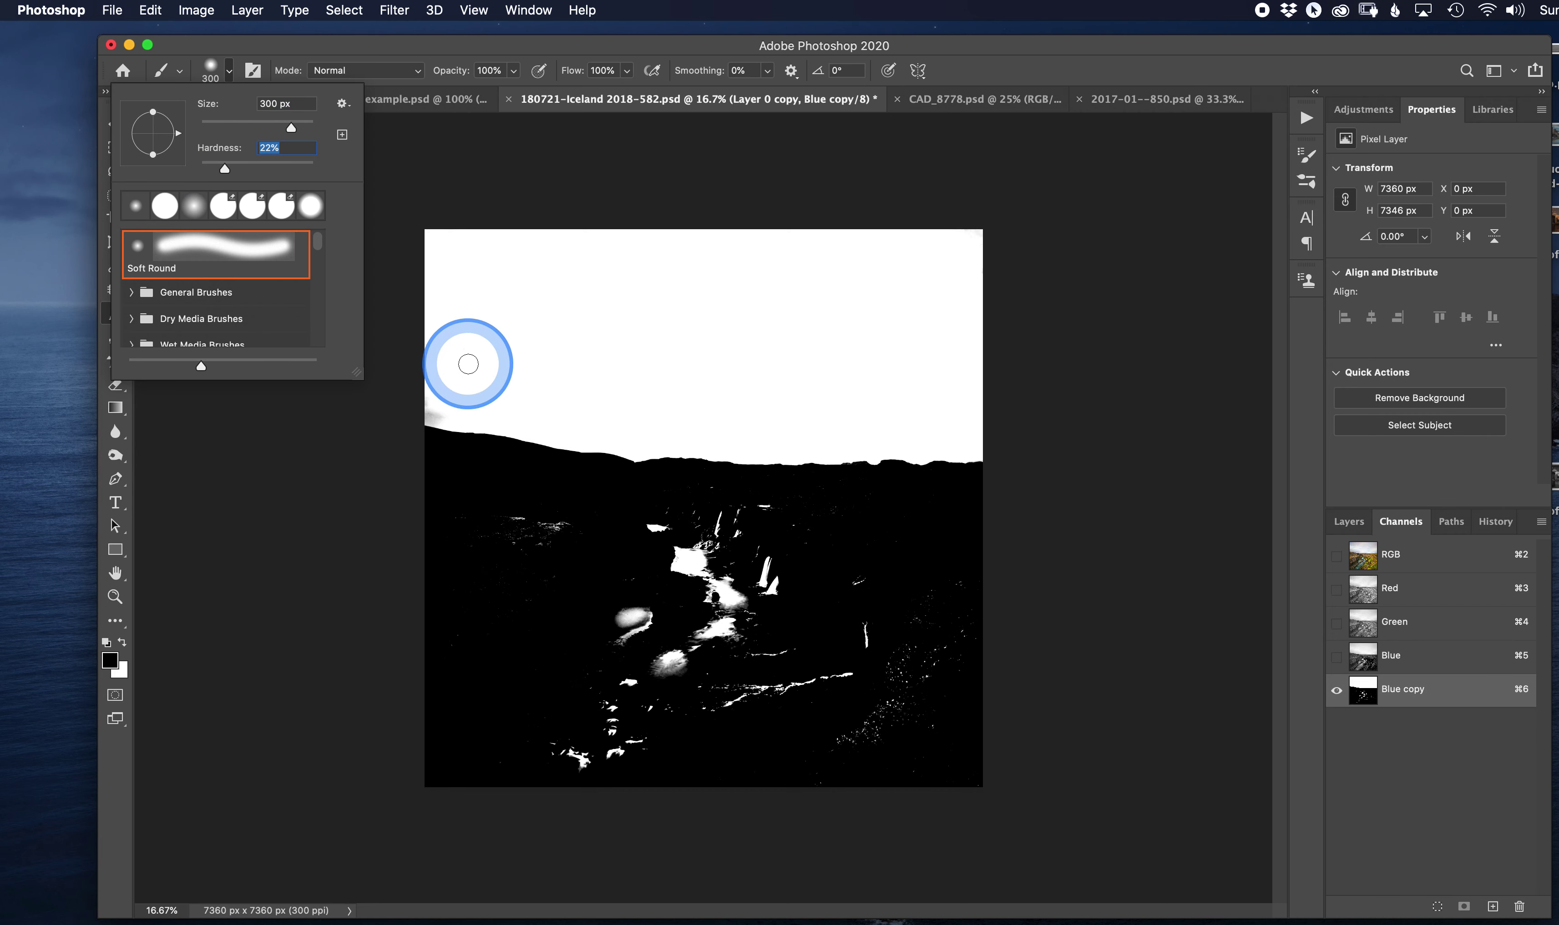
{"action": "left_click", "coordinate": [431, 407]}
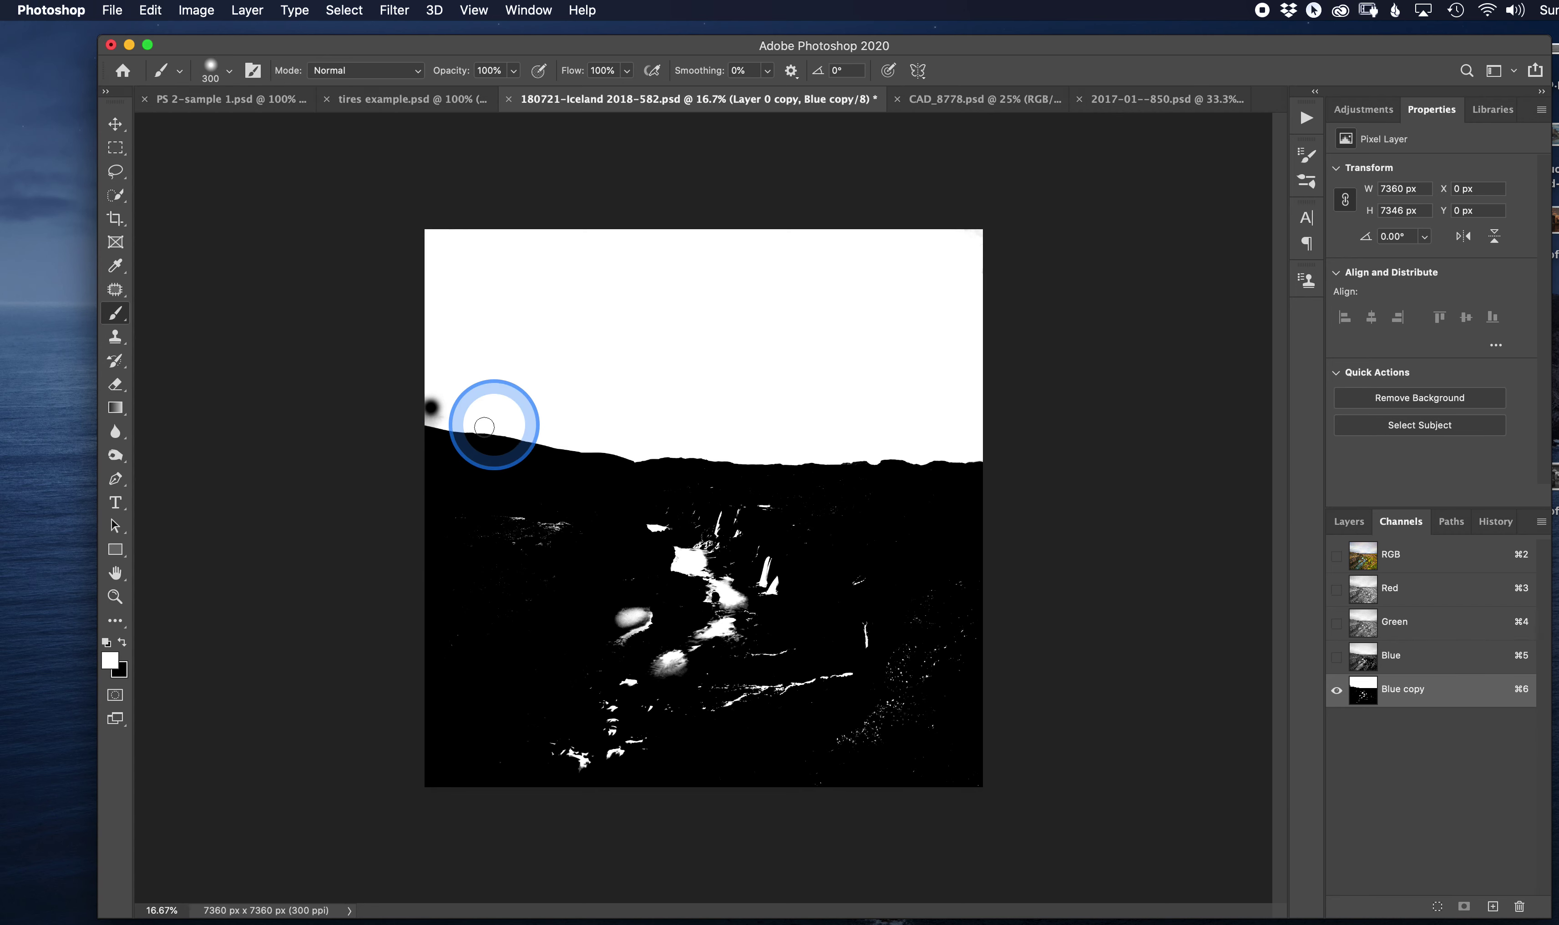
{"action": "left_click", "coordinate": [433, 410]}
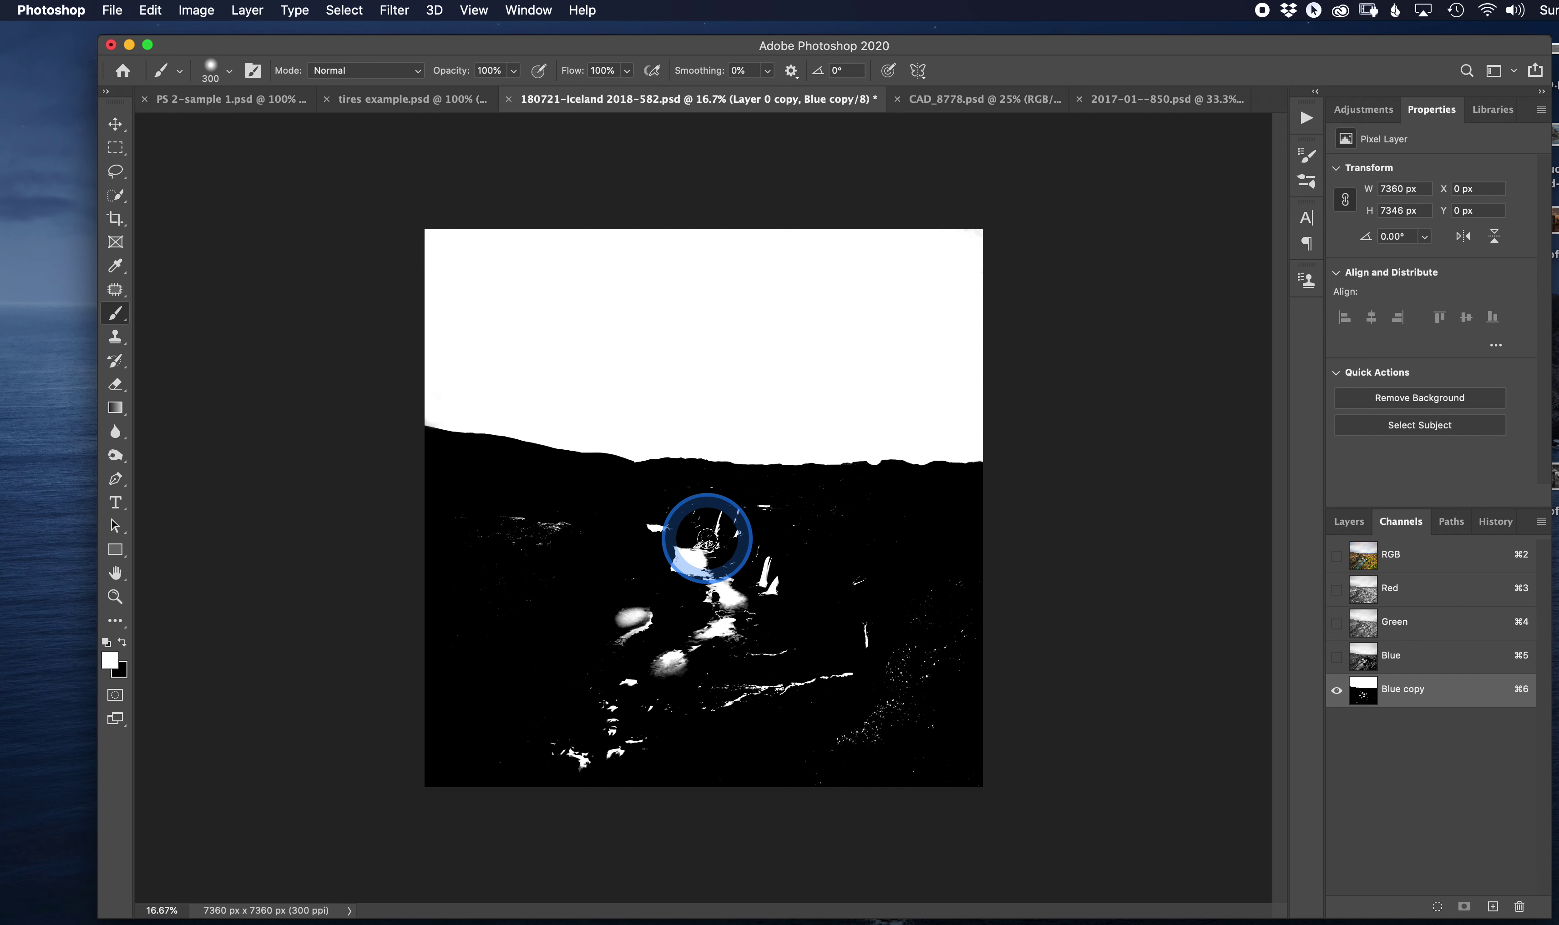
{"action": "key", "text": "c"}
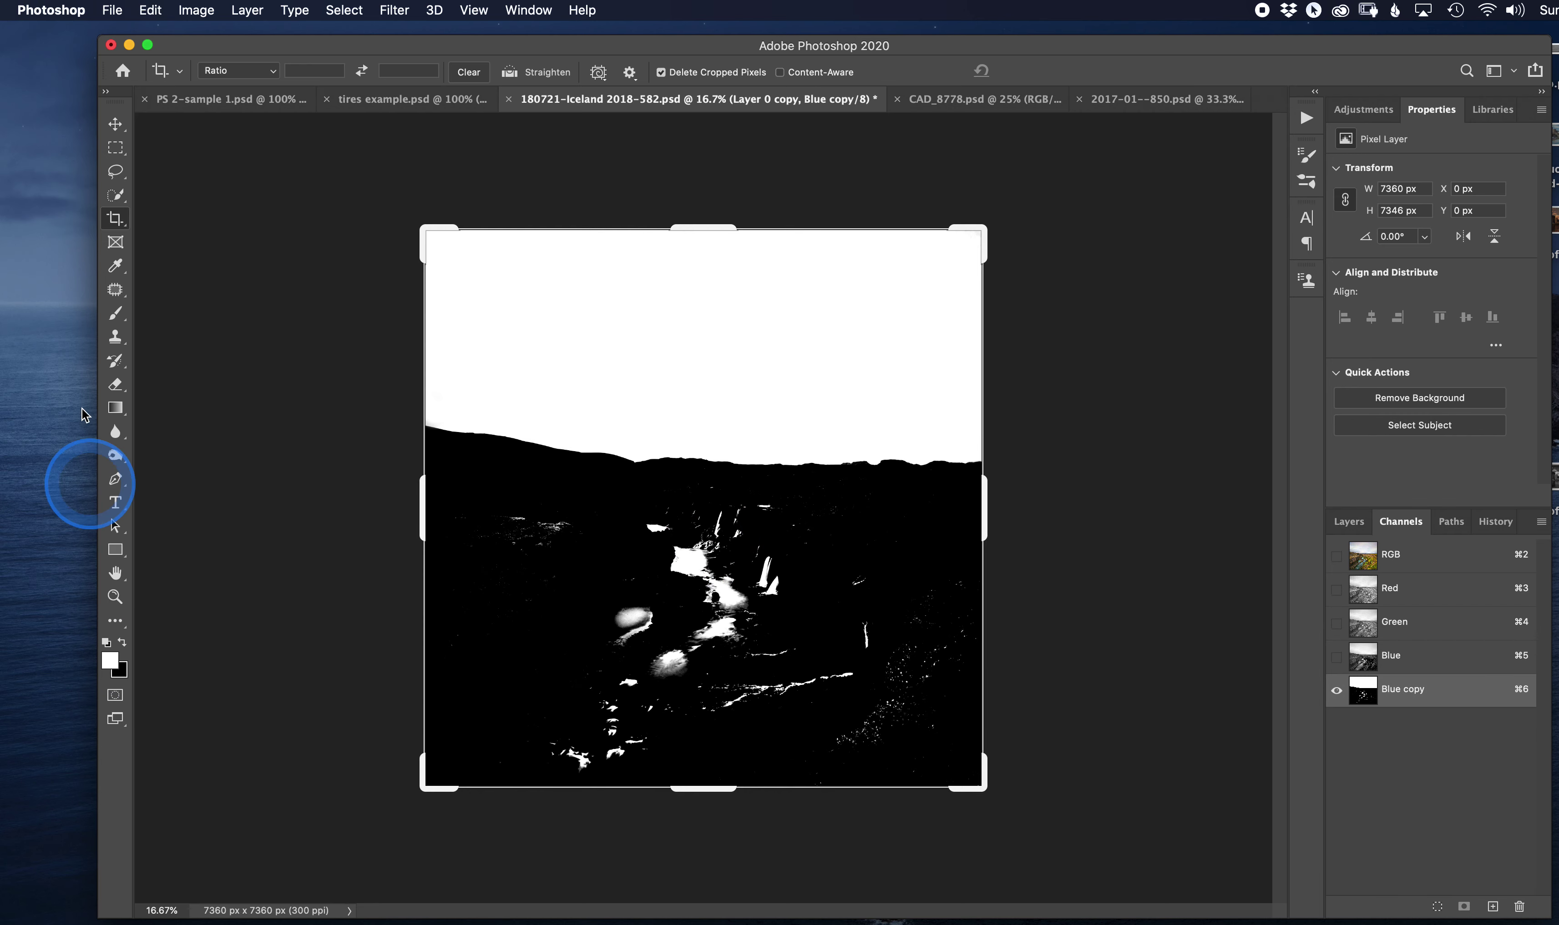
{"action": "left_click", "coordinate": [115, 313]}
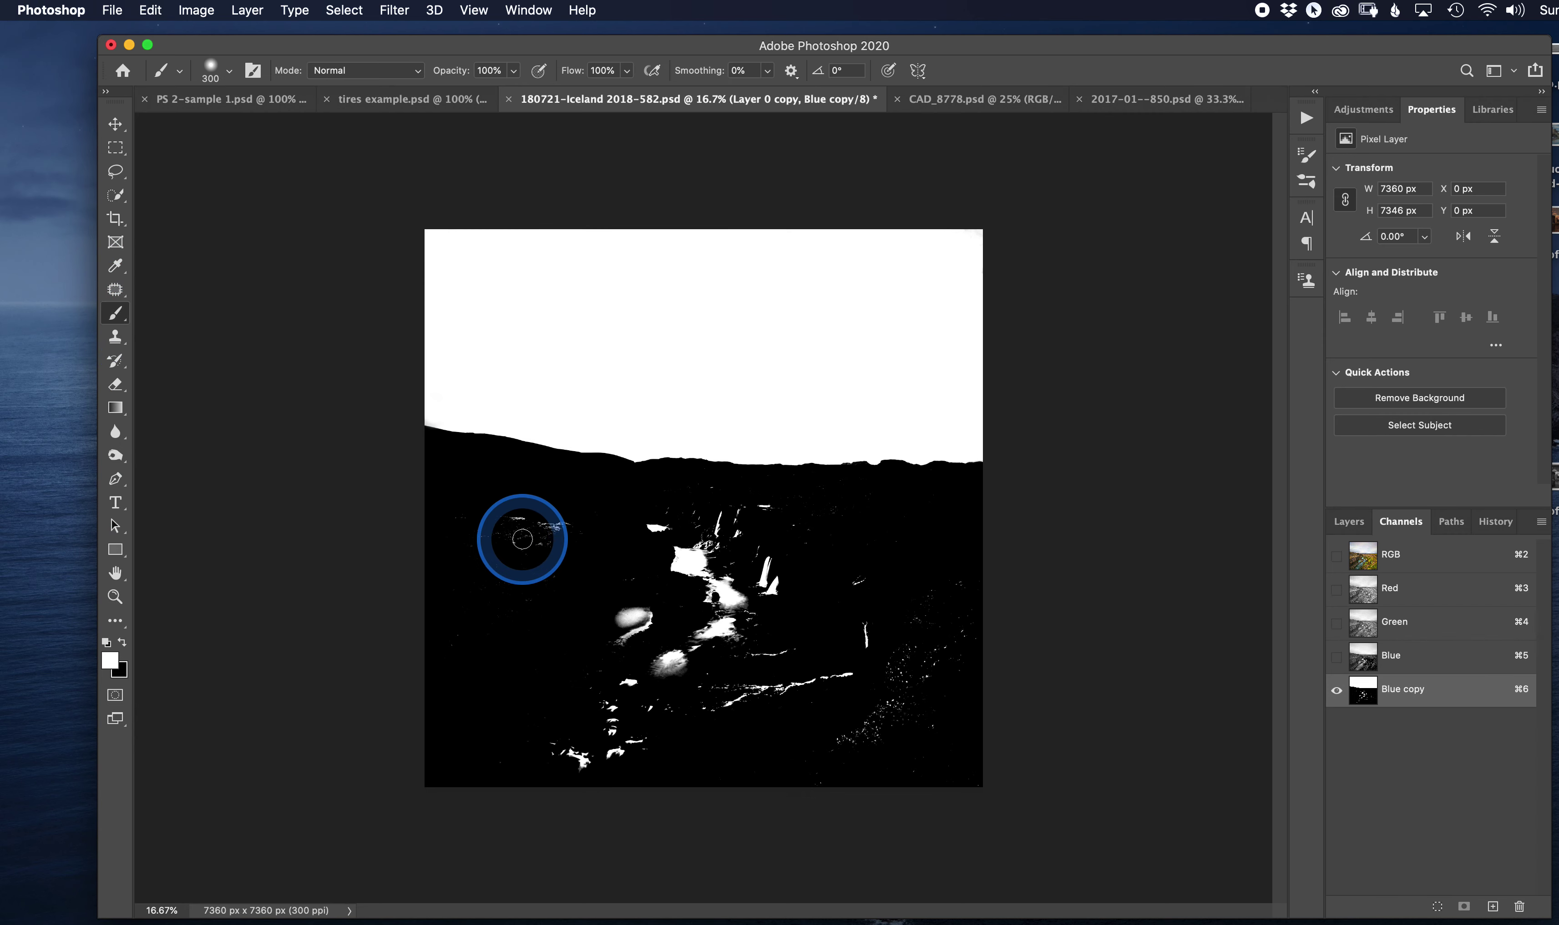
{"action": "key", "text": "c"}
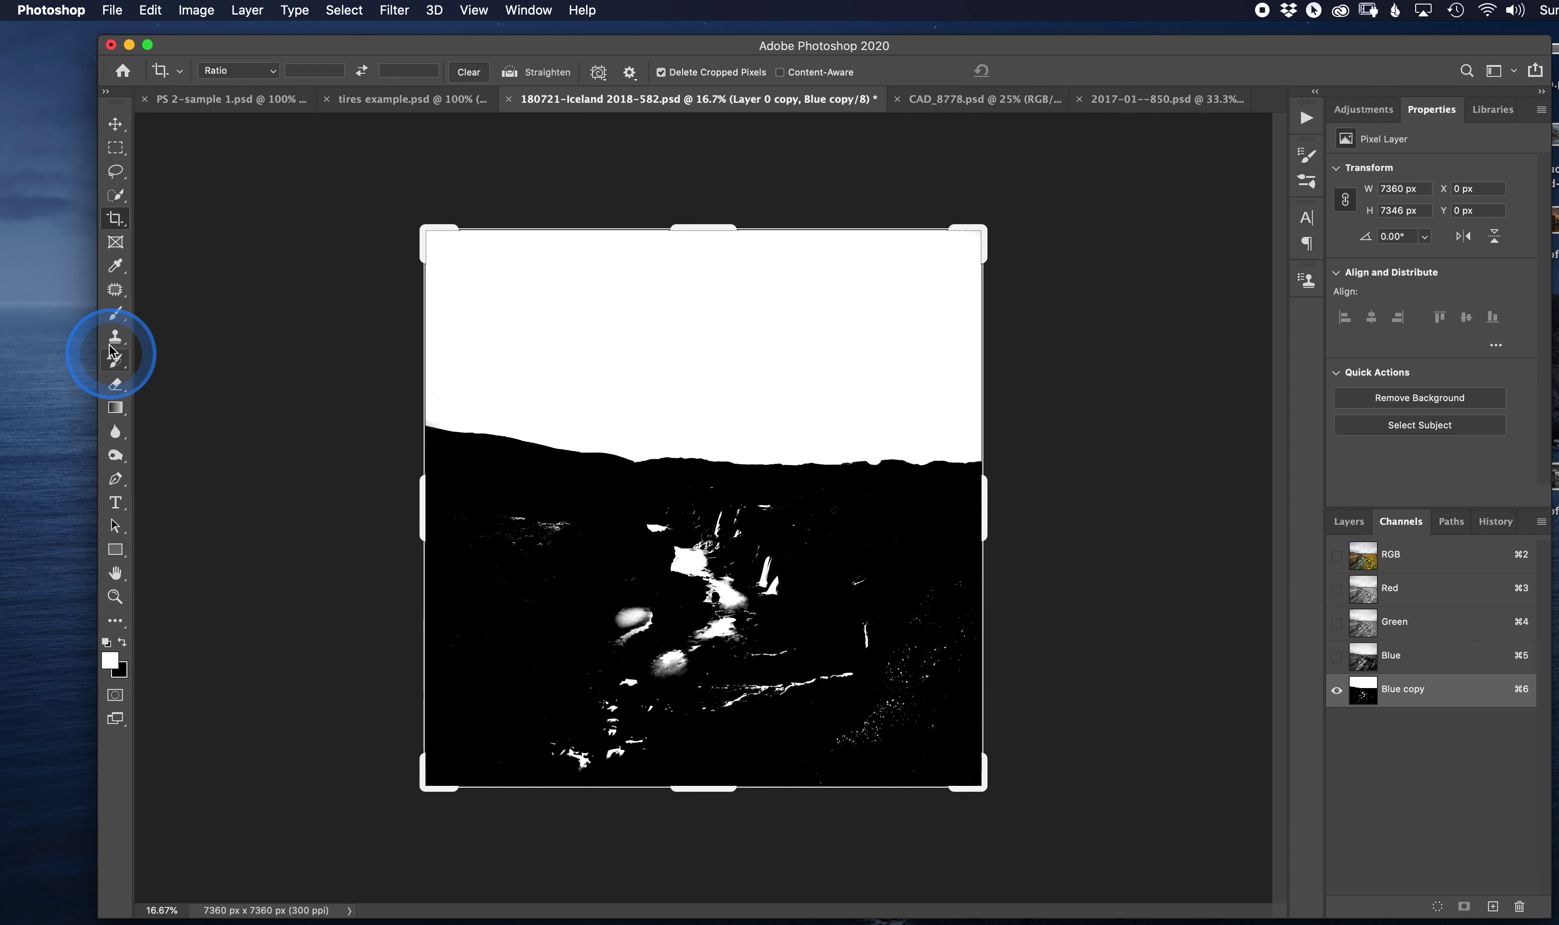
{"action": "left_click", "coordinate": [116, 314]}
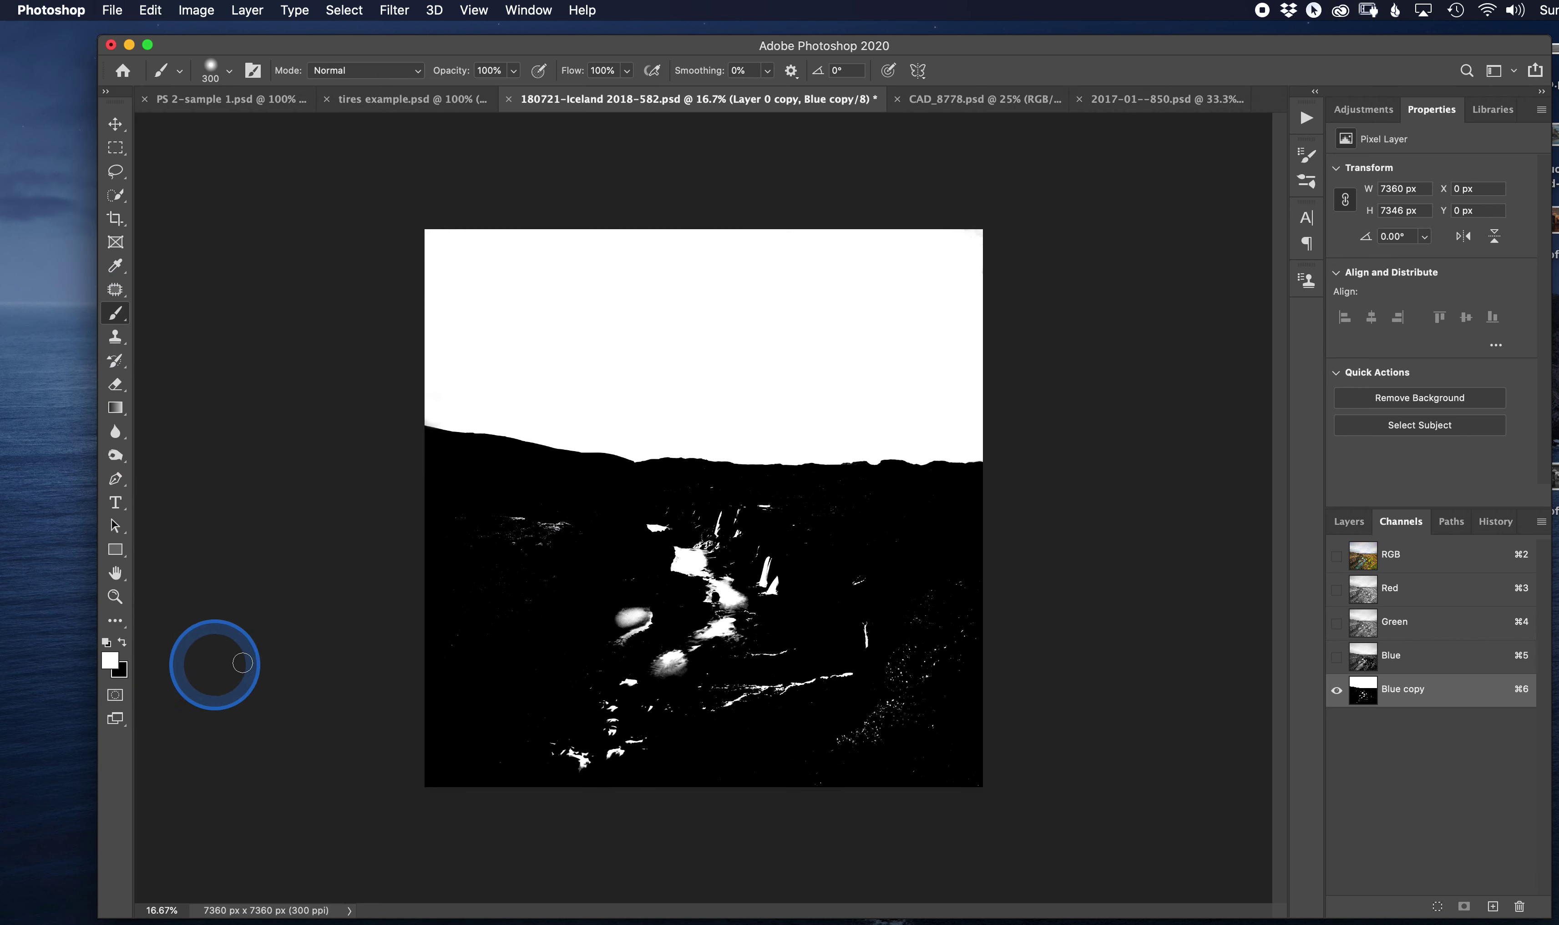
Paint black over the waterfall and upper river highlights in the Blue copy channel
{"action": "key", "text": "x"}
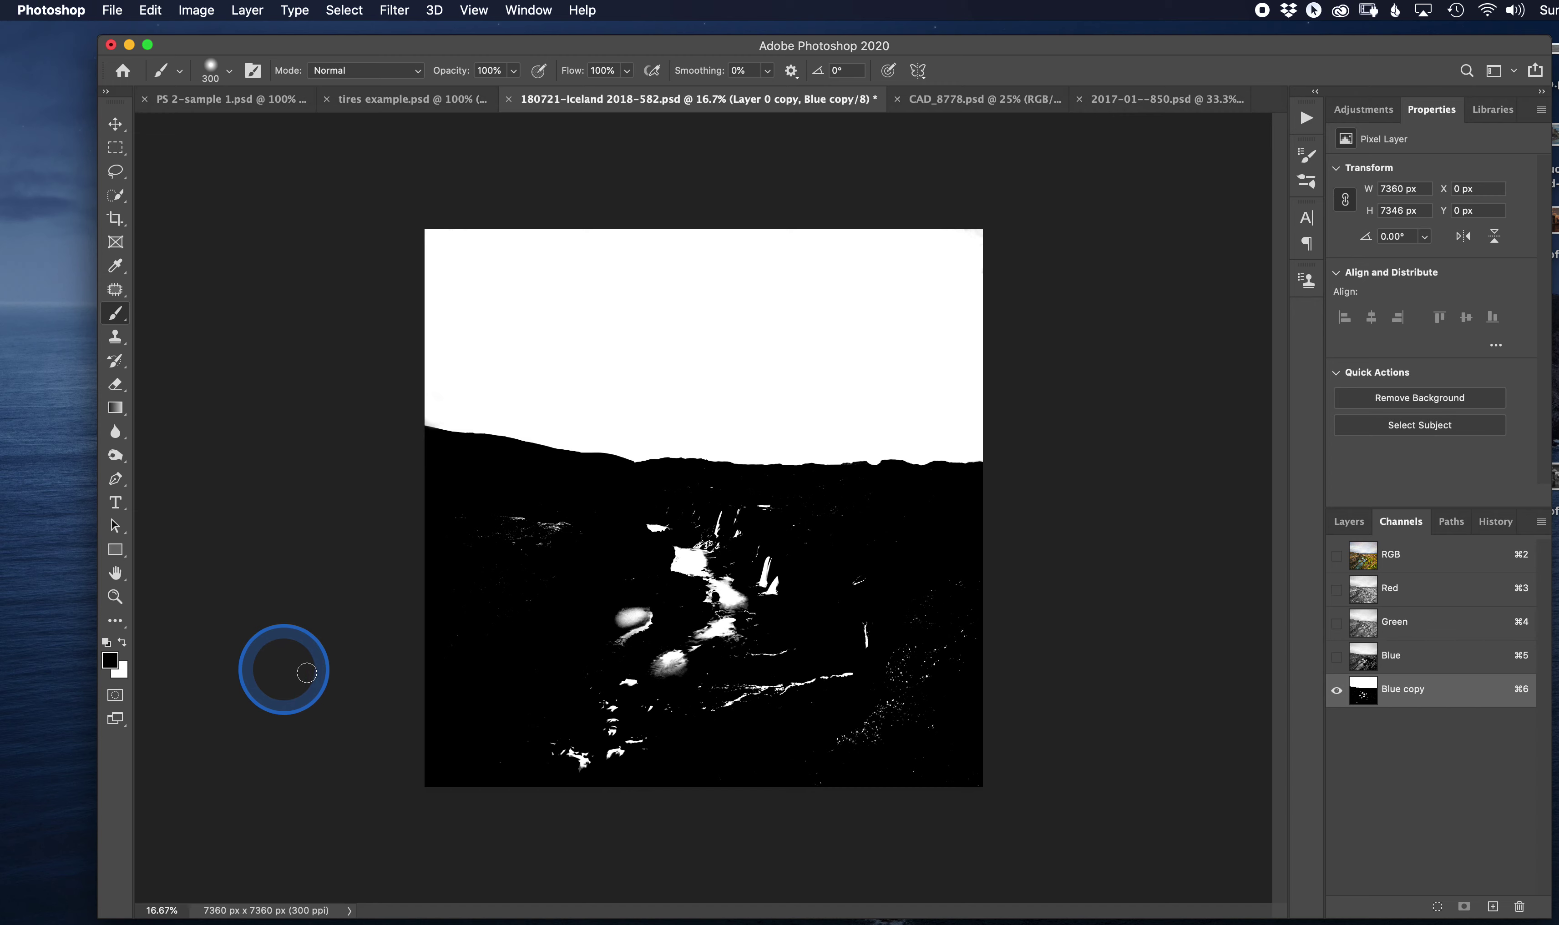
{"action": "mouse_move", "coordinate": [753, 585]}
{"action": "left_mouse_down"}
{"action": "mouse_move", "coordinate": [687, 552]}
{"action": "mouse_move", "coordinate": [703, 568]}
{"action": "mouse_move", "coordinate": [747, 535]}
{"action": "mouse_move", "coordinate": [725, 518]}
{"action": "mouse_move", "coordinate": [765, 526]}
{"action": "mouse_move", "coordinate": [770, 511]}
{"action": "mouse_move", "coordinate": [513, 526]}
{"action": "mouse_move", "coordinate": [544, 550]}
{"action": "mouse_move", "coordinate": [762, 542]}
{"action": "mouse_move", "coordinate": [768, 589]}
{"action": "mouse_move", "coordinate": [842, 596]}
{"action": "mouse_move", "coordinate": [866, 578]}
{"action": "mouse_move", "coordinate": [861, 611]}
{"action": "mouse_move", "coordinate": [756, 584]}
{"action": "mouse_move", "coordinate": [794, 538]}
{"action": "mouse_move", "coordinate": [726, 500]}
{"action": "left_mouse_up"}
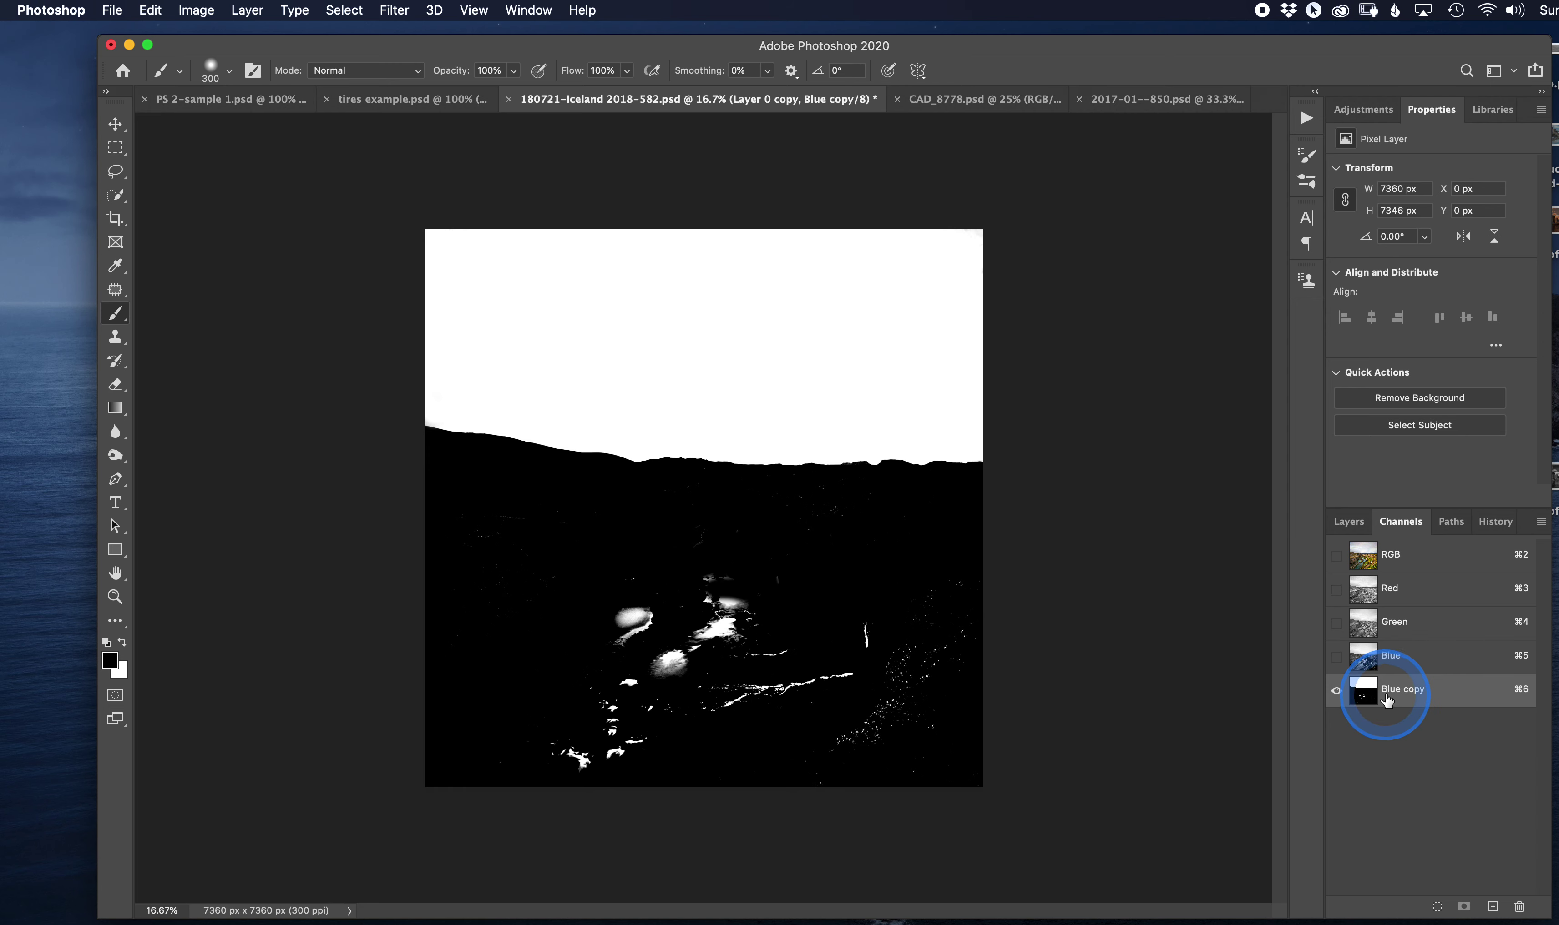
Load the Blue copy channel as a selection, restore the composite RGB view, and return to the layers
{"action": "left_click_drag", "start_coordinate": [1359, 697], "coordinate": [1451, 911]}
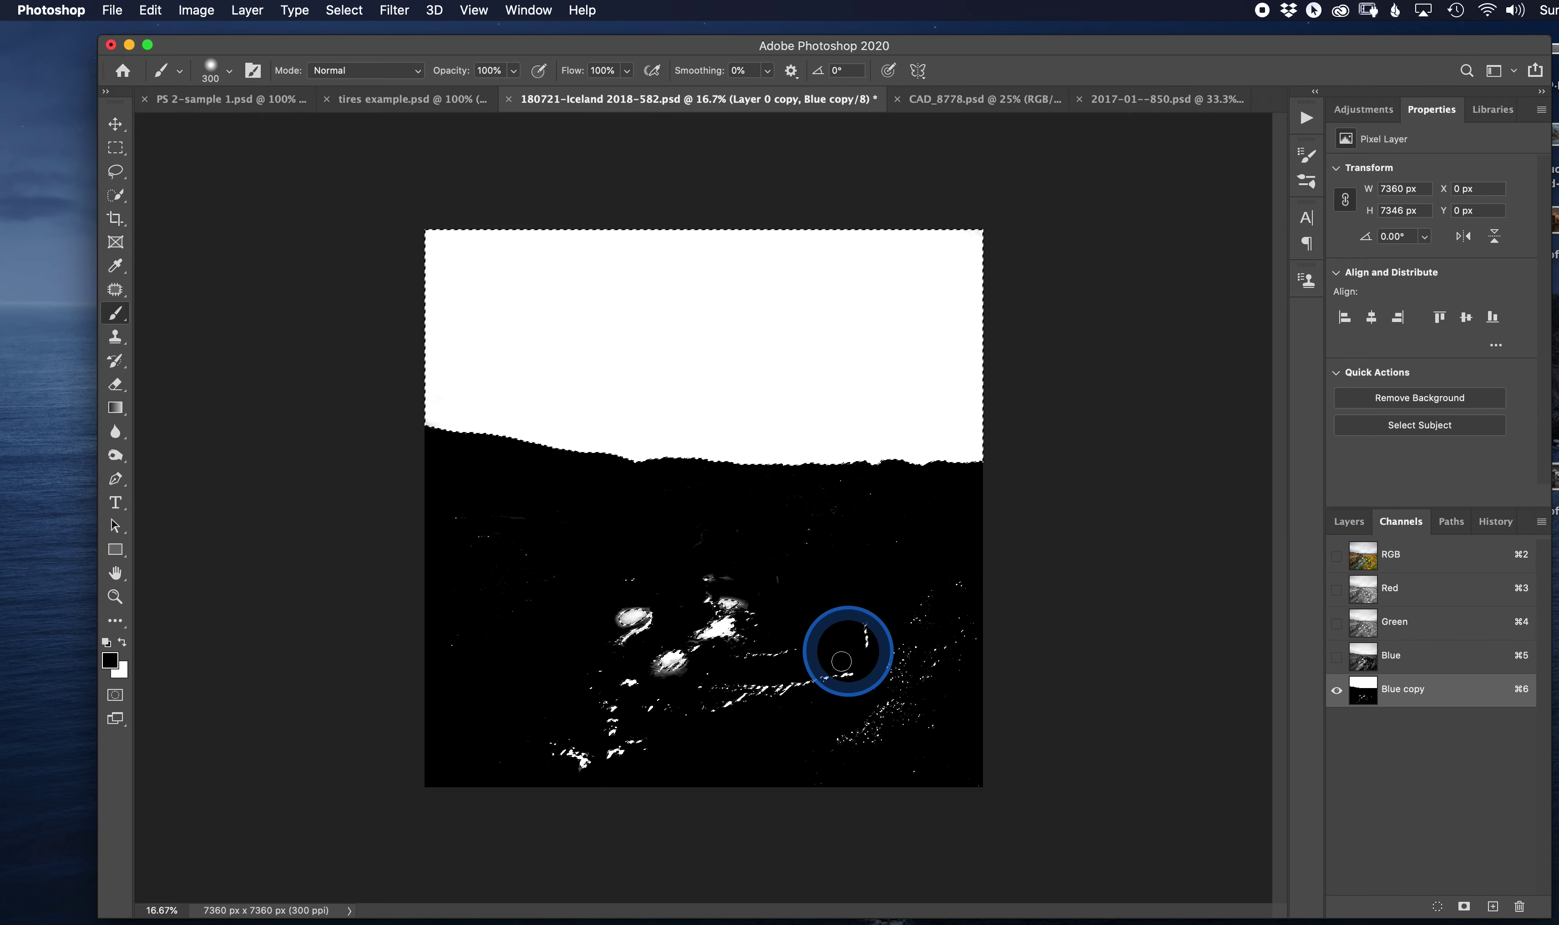
{"action": "left_click", "coordinate": [1364, 563]}
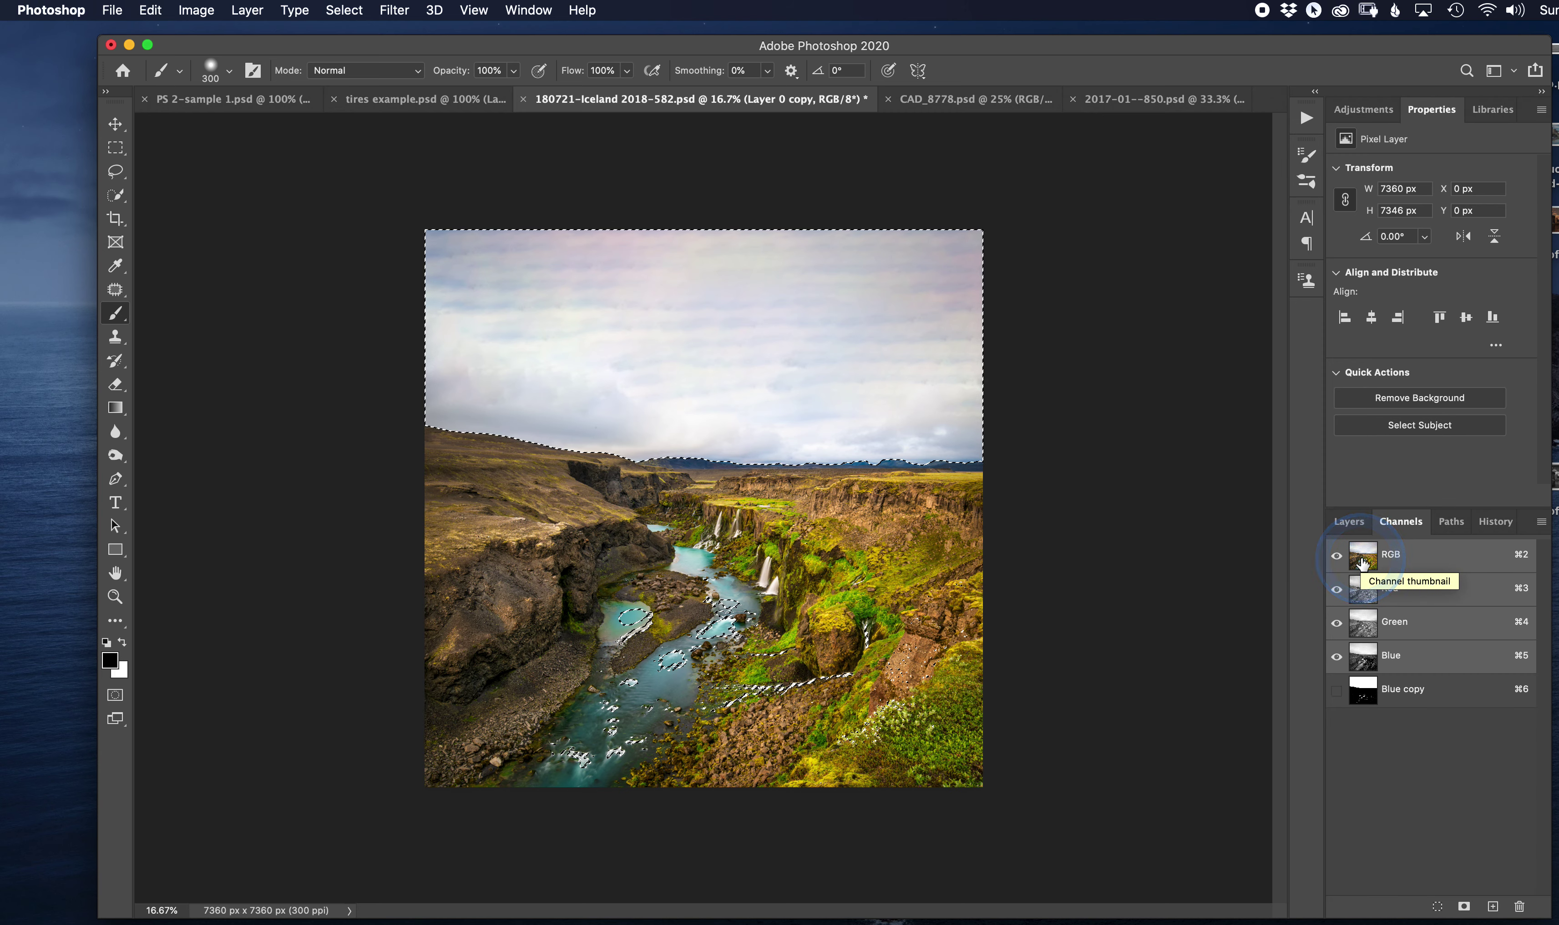
{"action": "left_click", "coordinate": [1352, 528]}
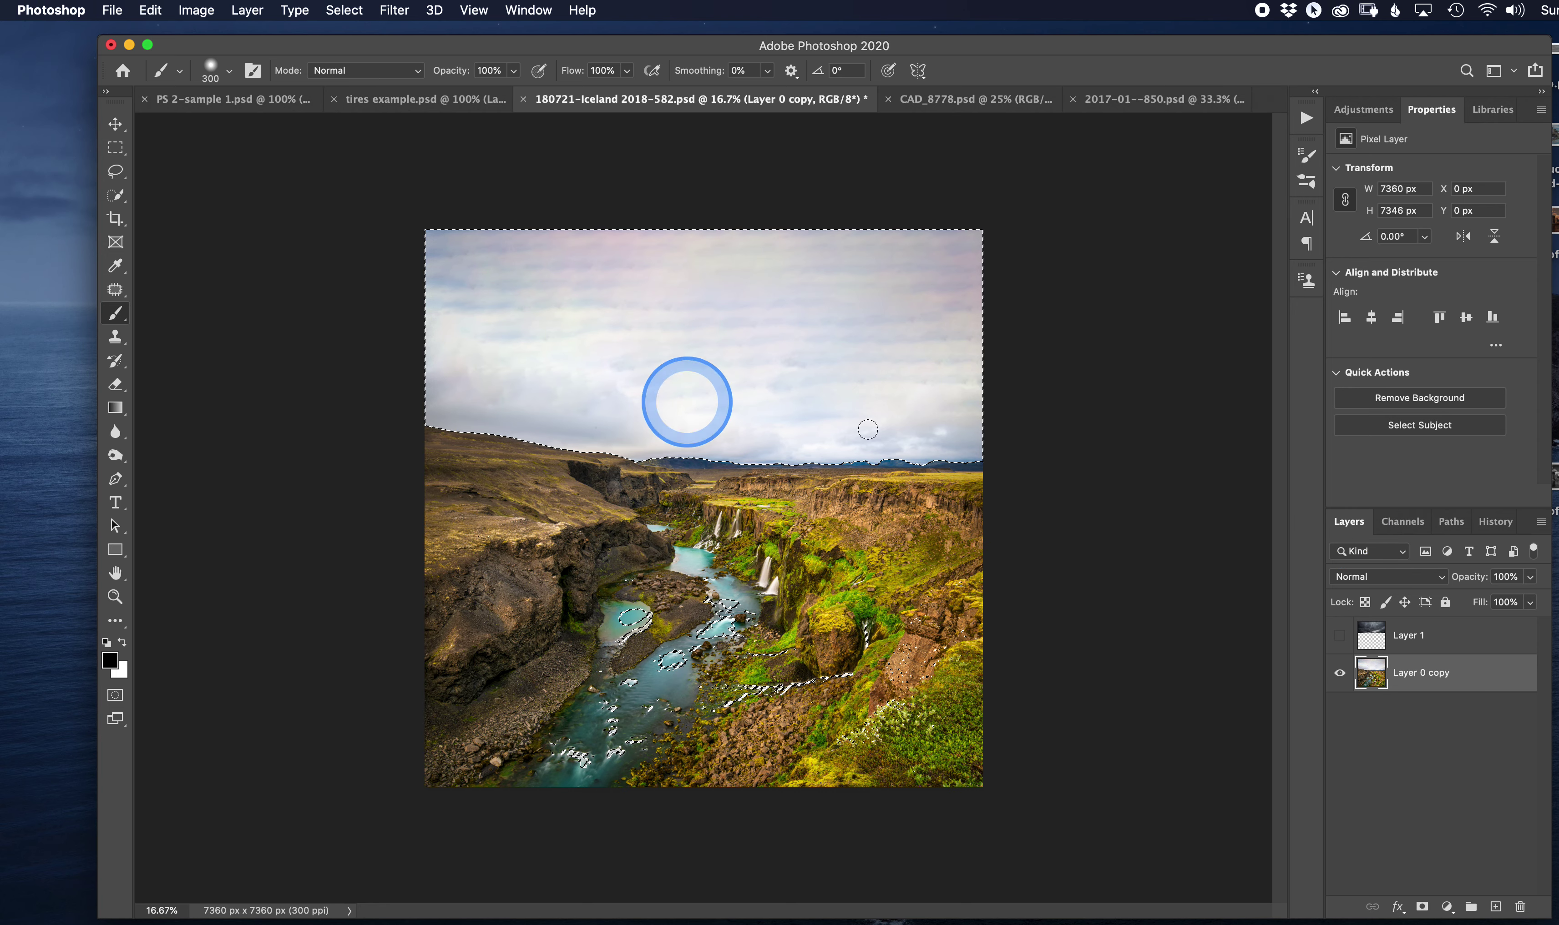
Select Layer 1, make it visible, and add a layer mask from the sky selection
{"action": "left_click", "coordinate": [1367, 636]}
{"action": "left_click", "coordinate": [1340, 636]}
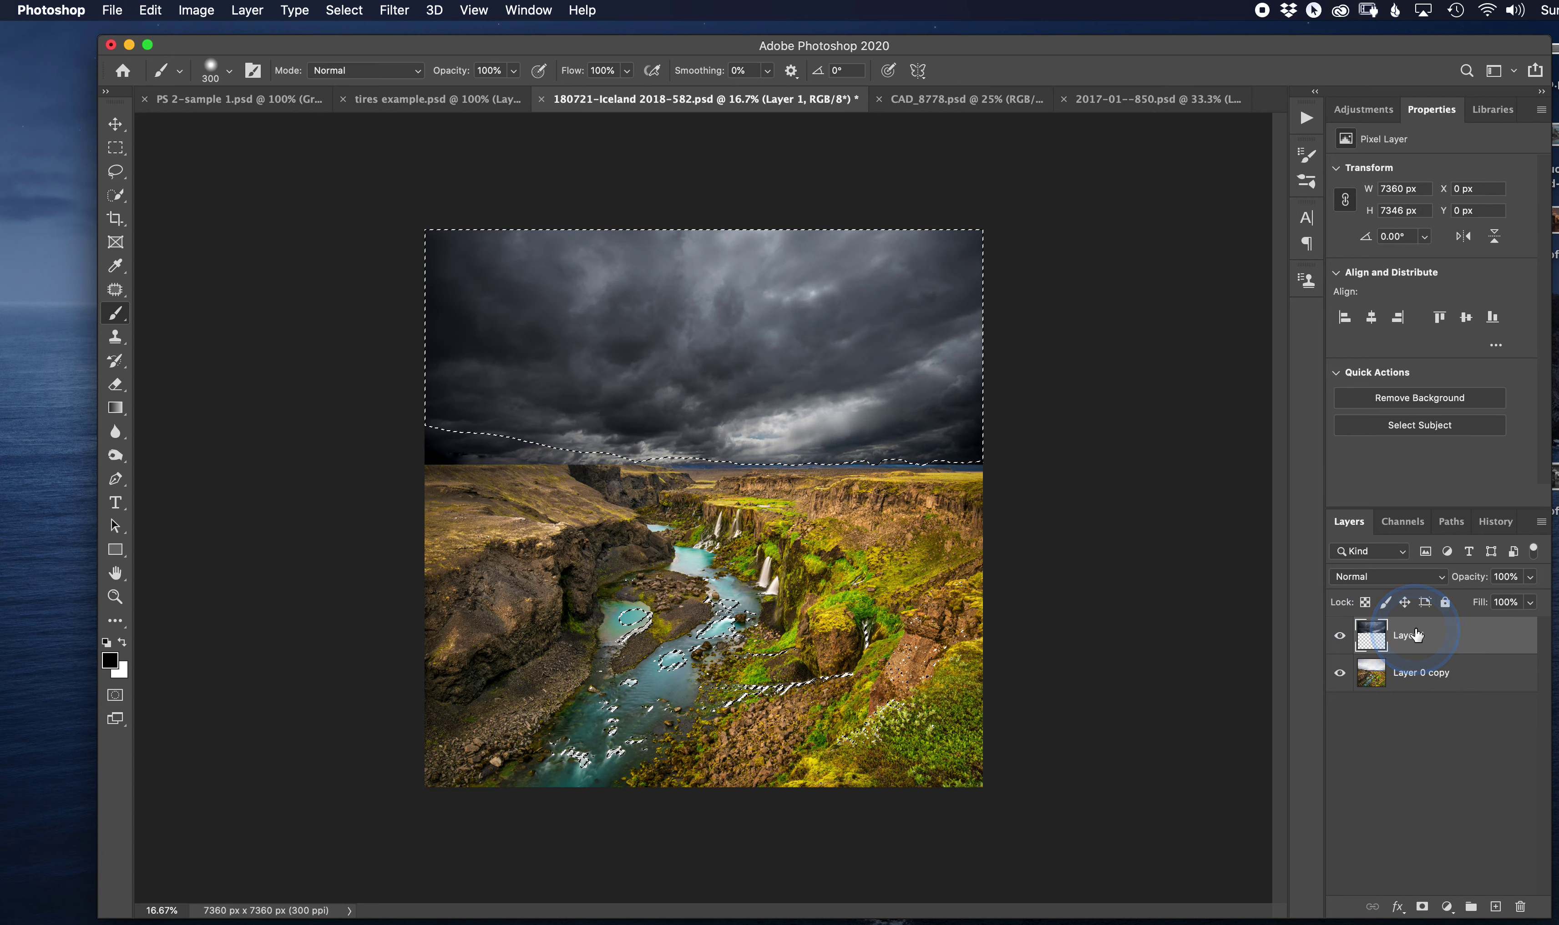
{"action": "left_click", "coordinate": [1423, 908]}
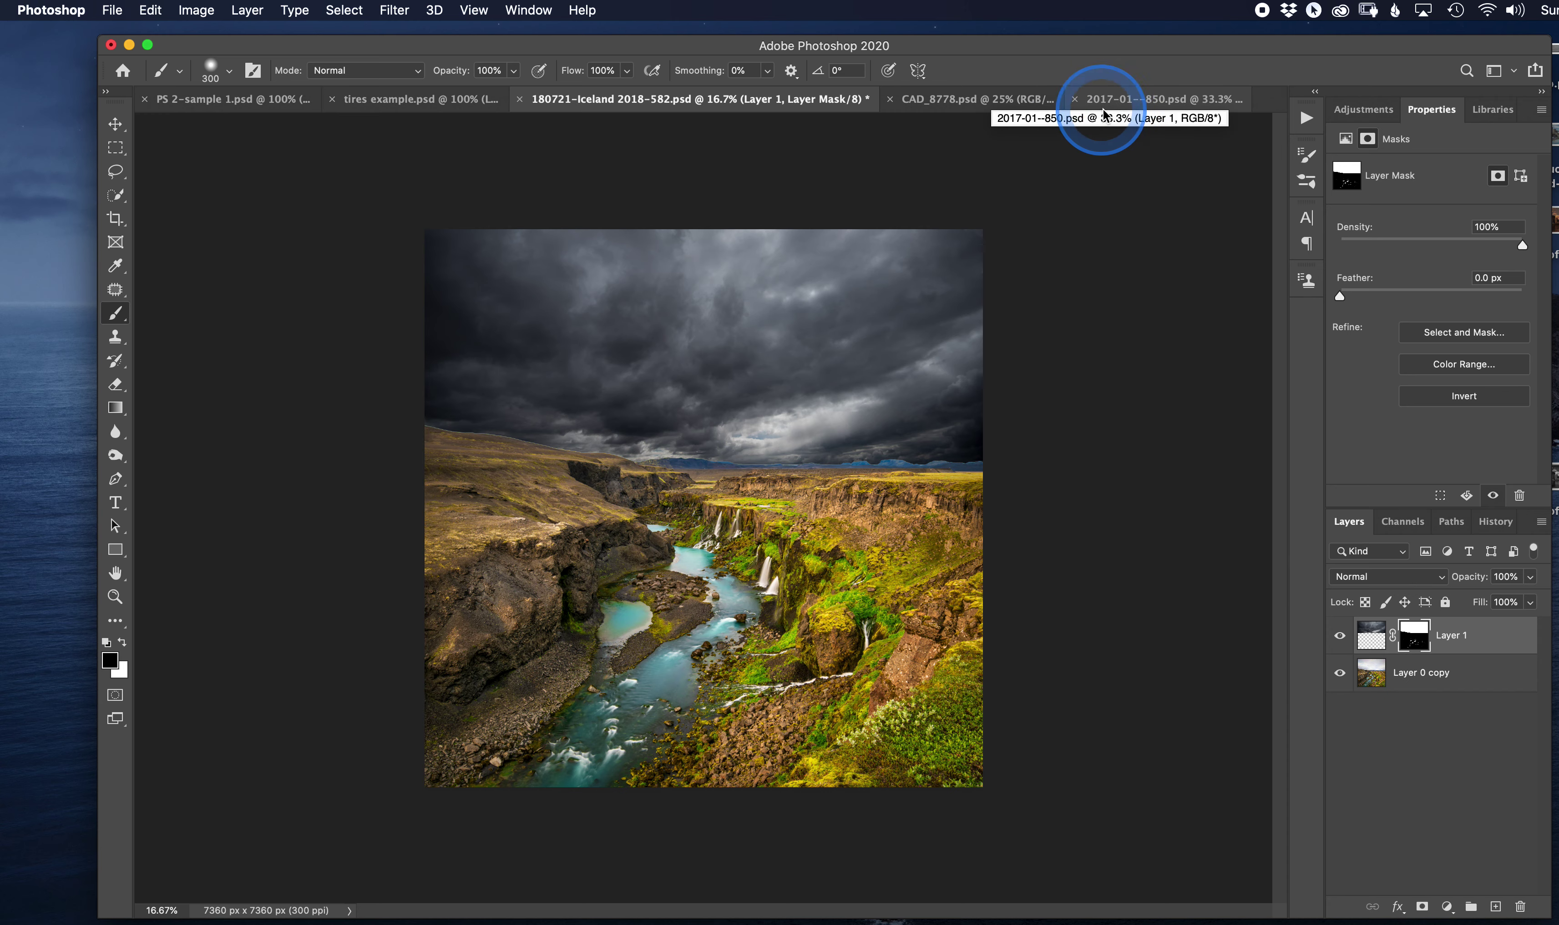
{"action": "left_click", "coordinate": [1261, 13]}
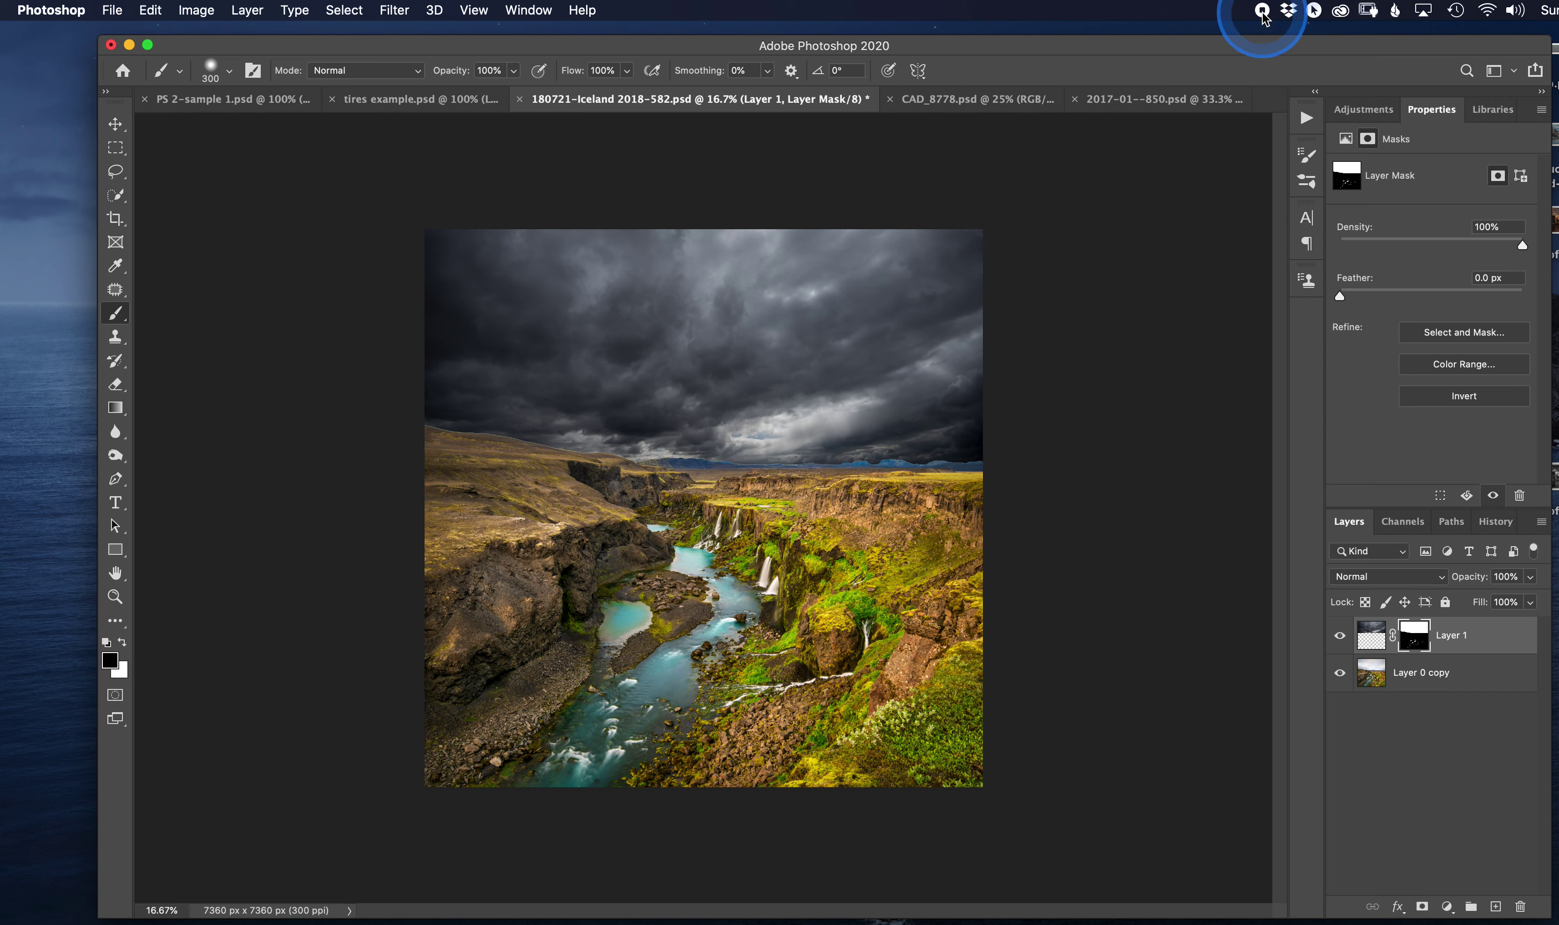